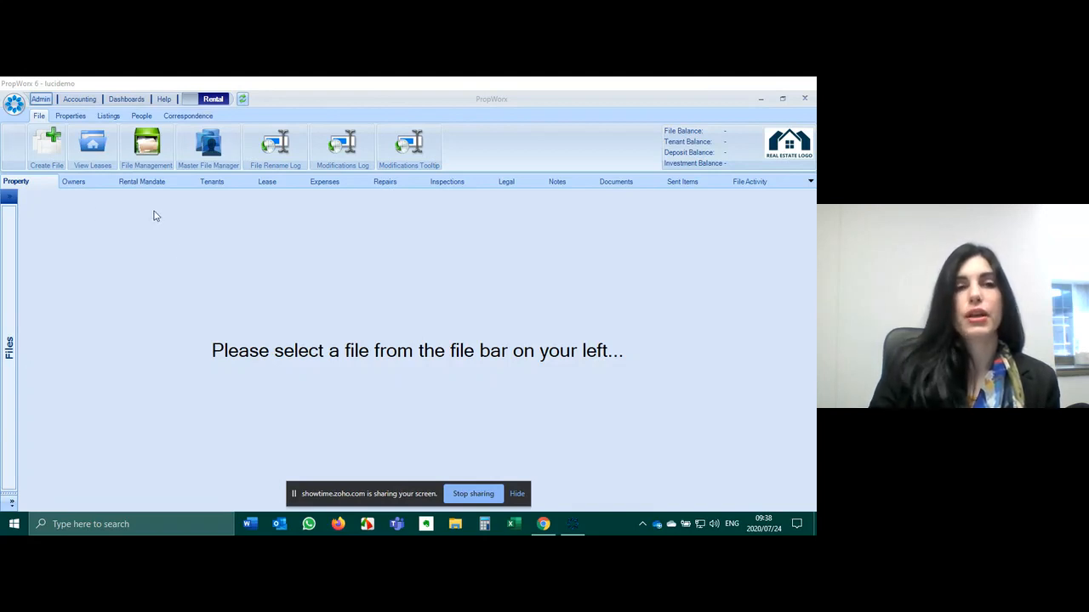
click(193, 101)
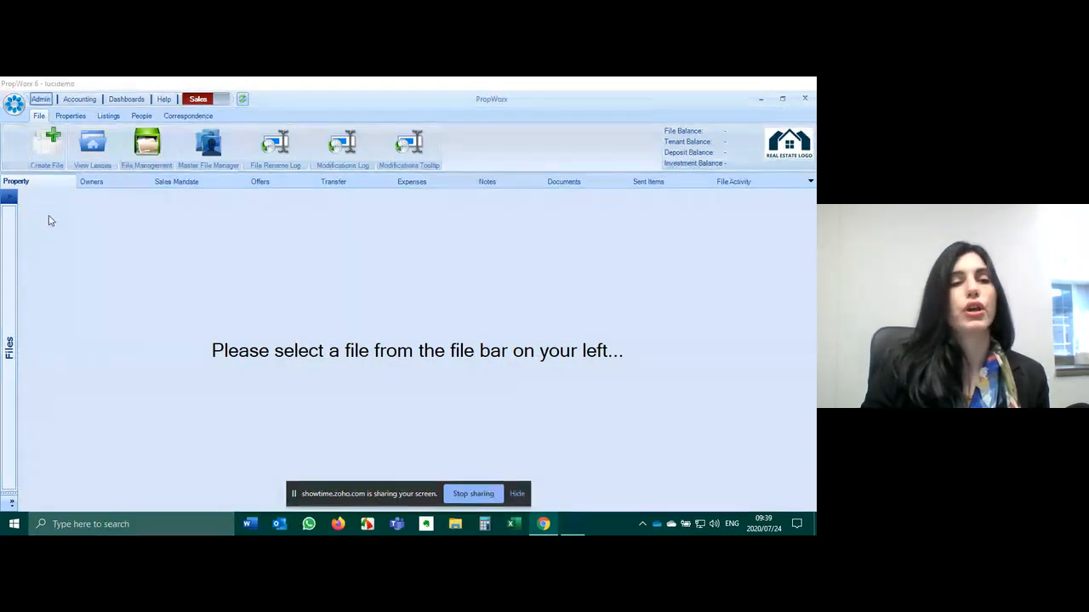
click(10, 228)
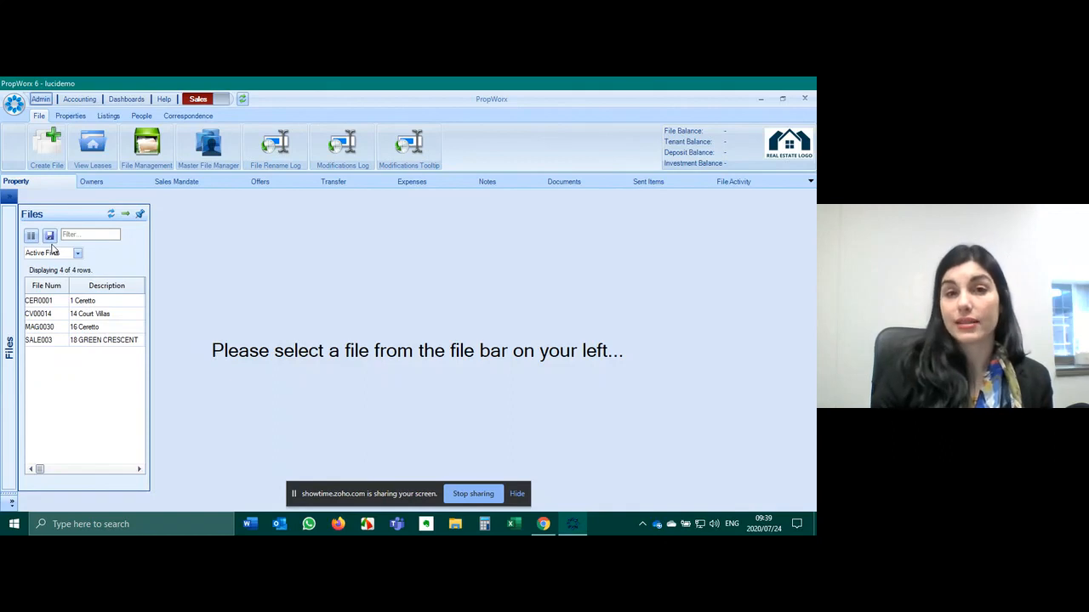
drag(95, 302, 82, 354)
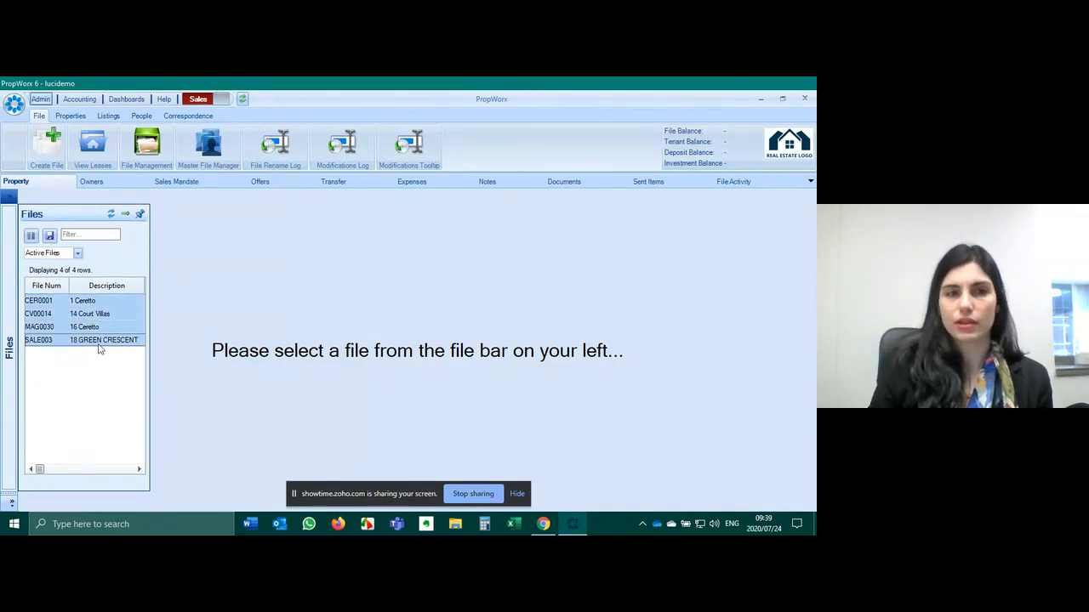
click(78, 304)
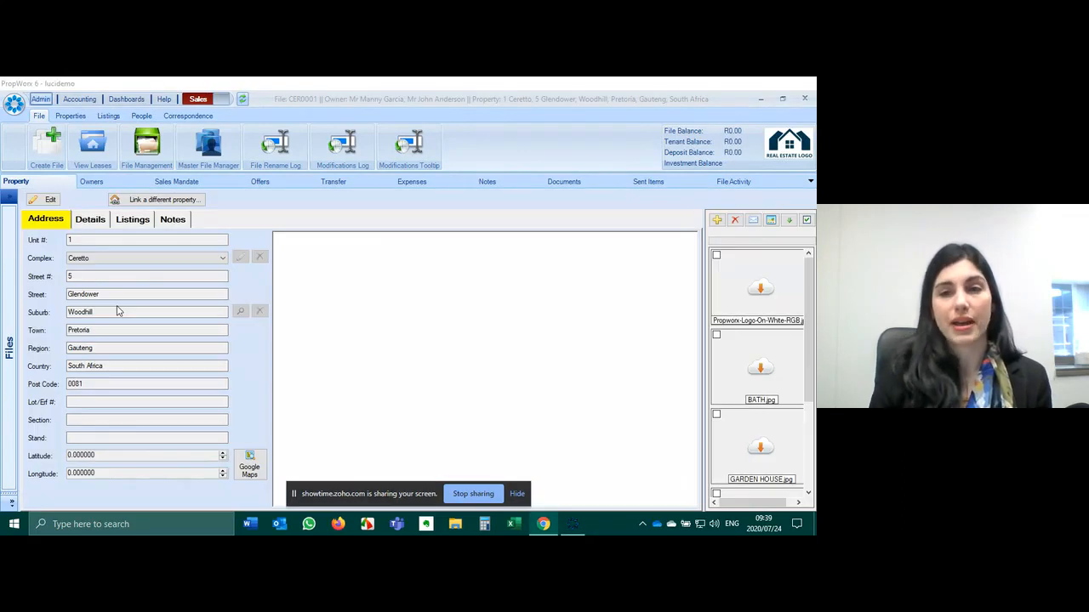
mouse_move(10, 281)
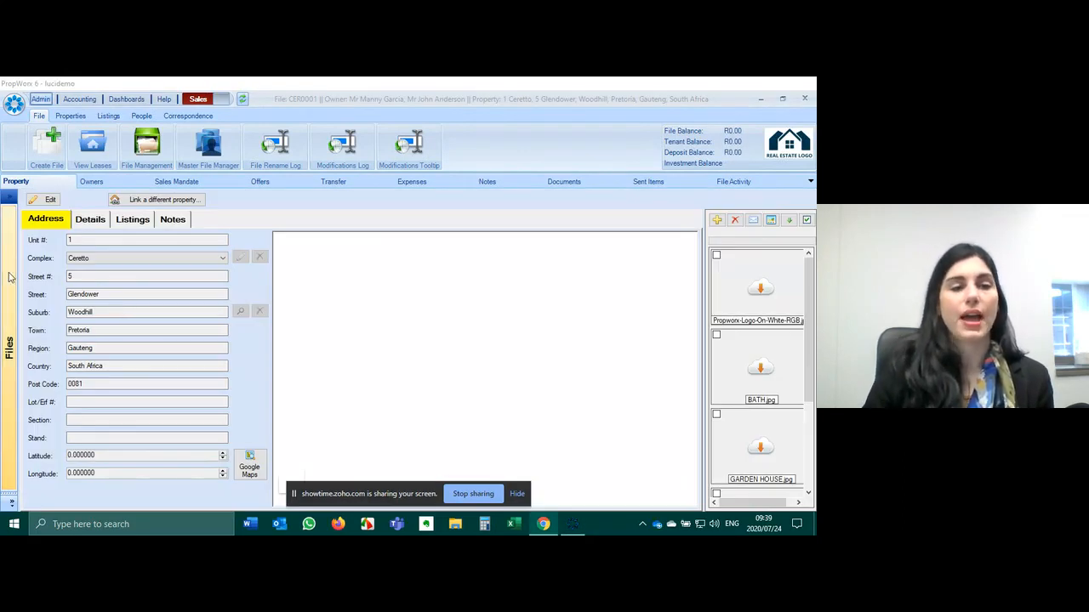
click(54, 319)
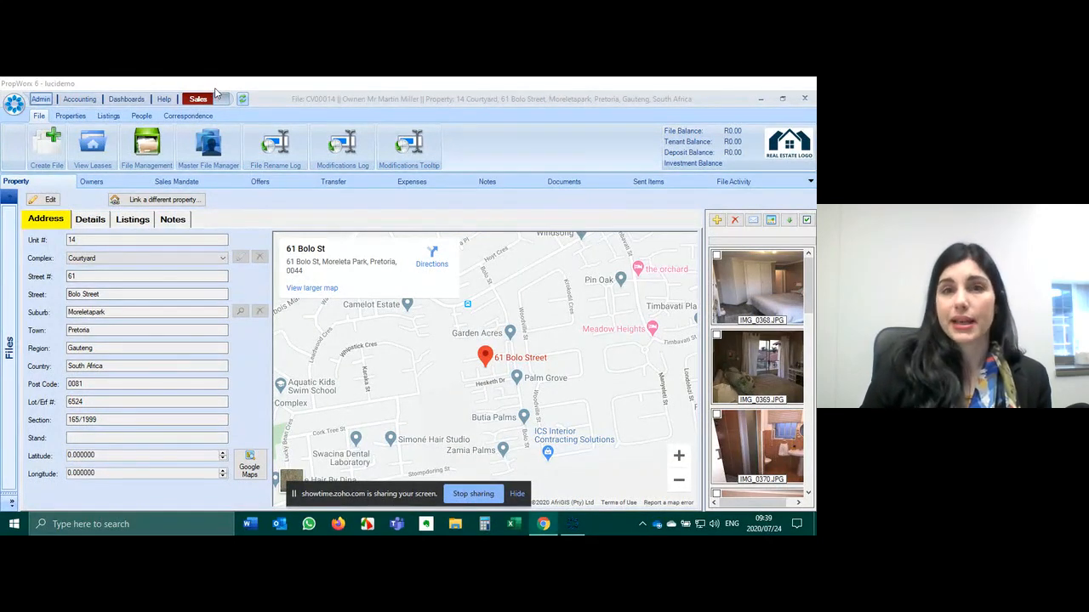
click(49, 146)
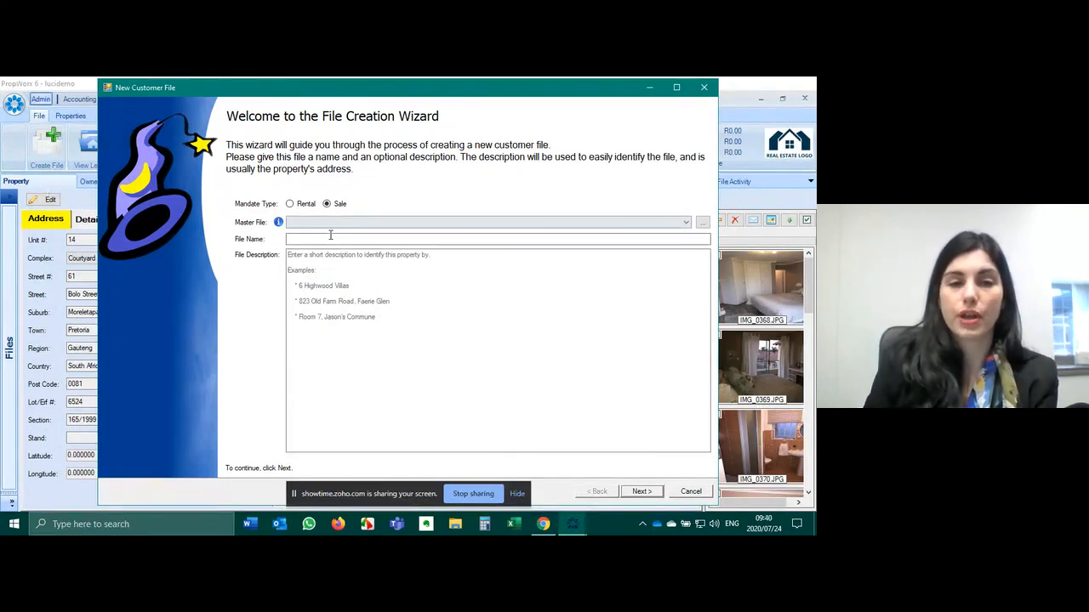
text(SALE)
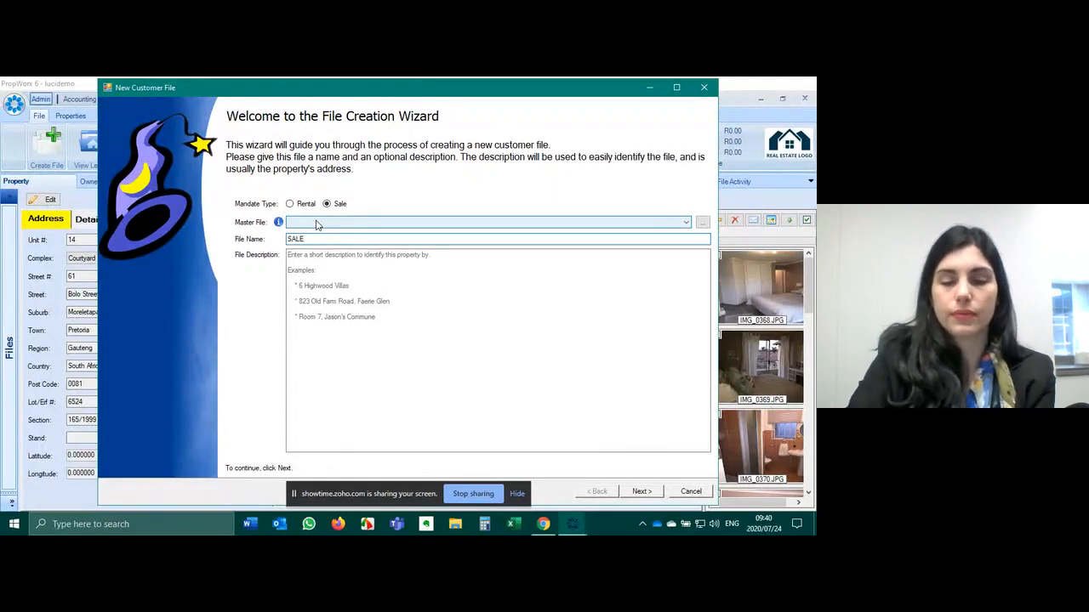
text(01234)
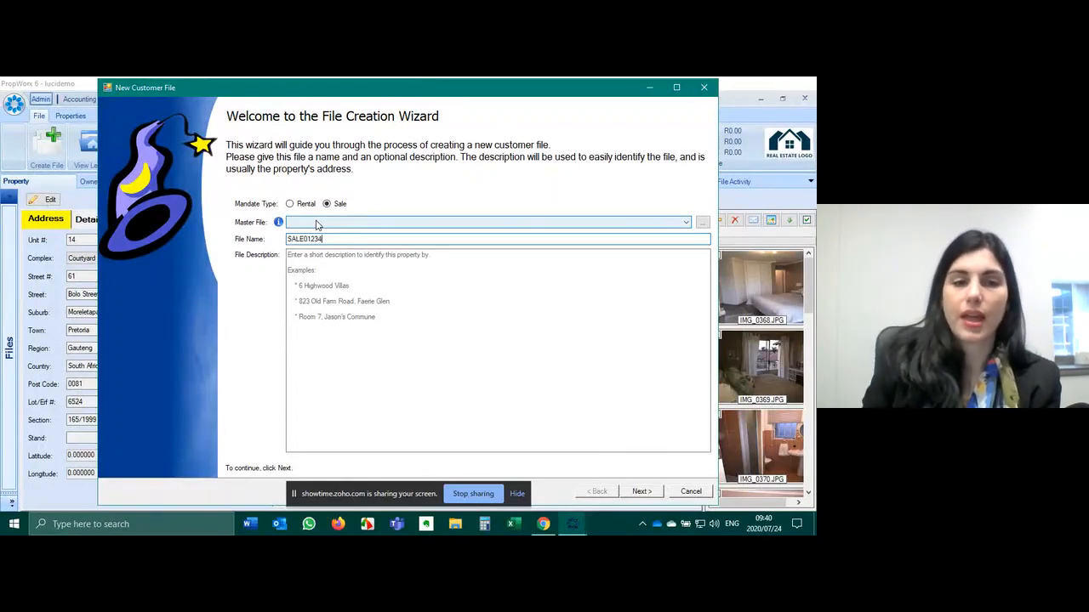
click(441, 286)
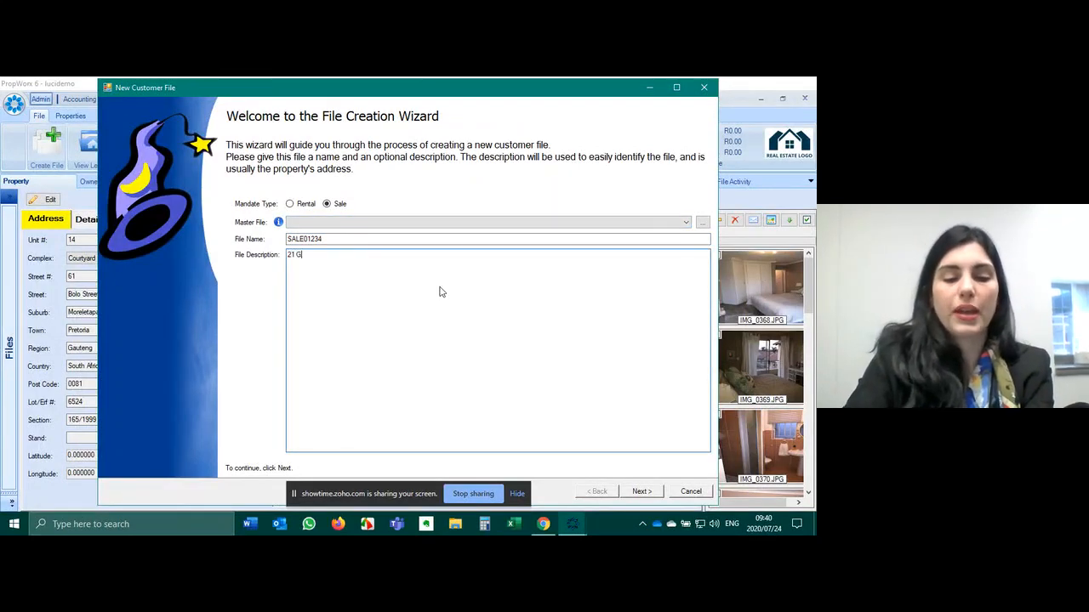
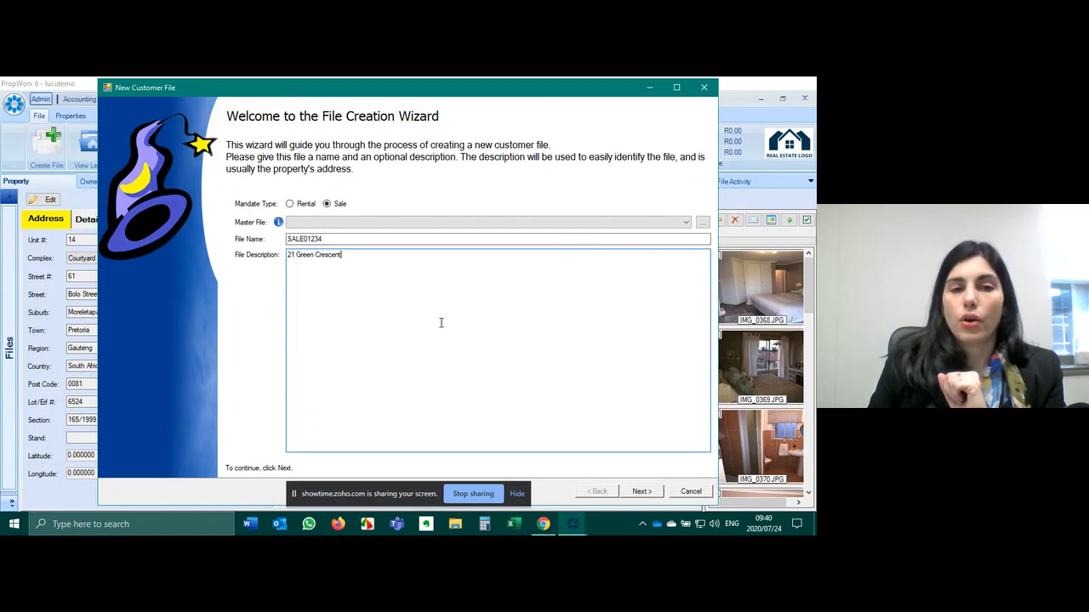
click(642, 491)
click(641, 492)
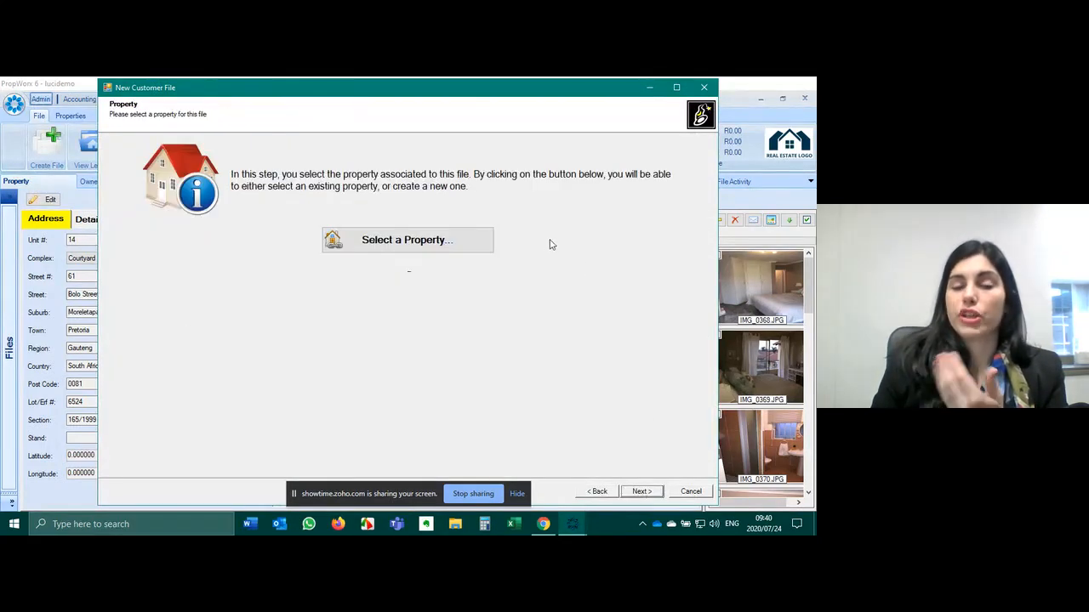
- Open the property list and try the Vacant/Leased filter as Leased, Vacant Stock, then All
click(438, 239)
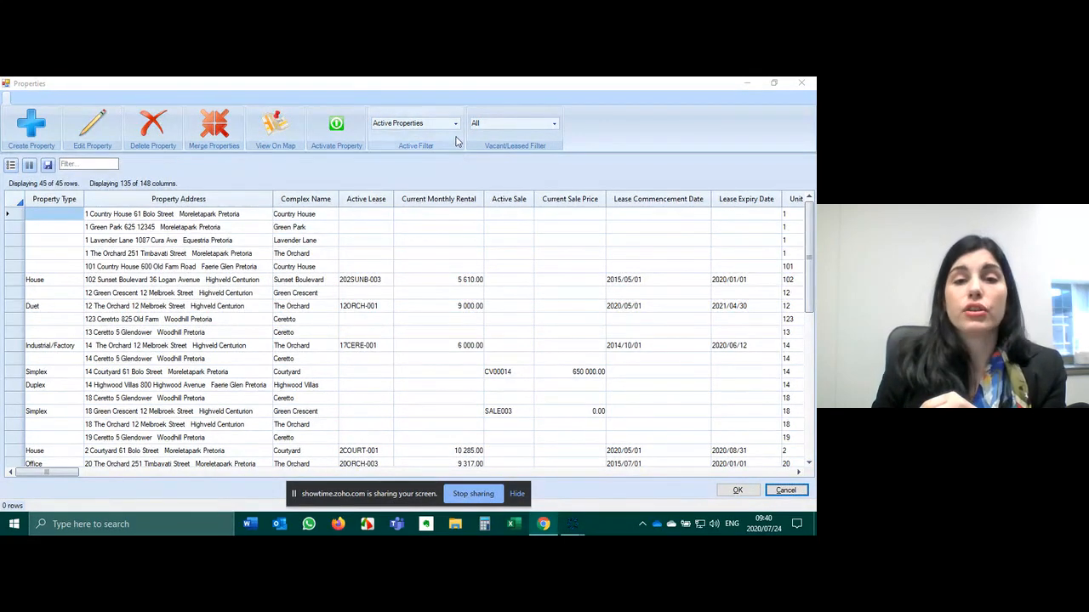
click(554, 123)
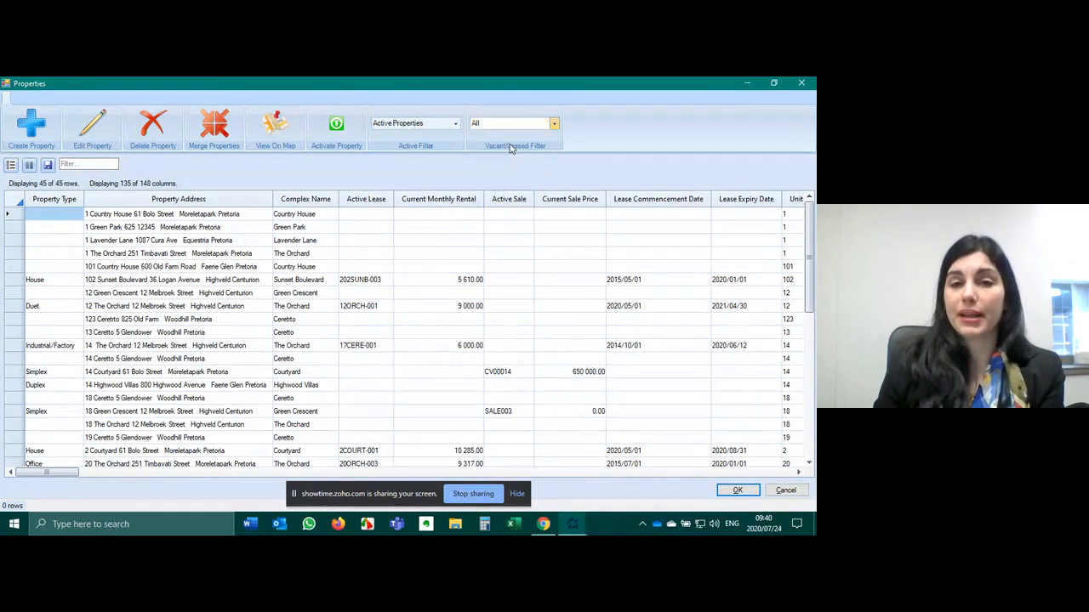
click(511, 152)
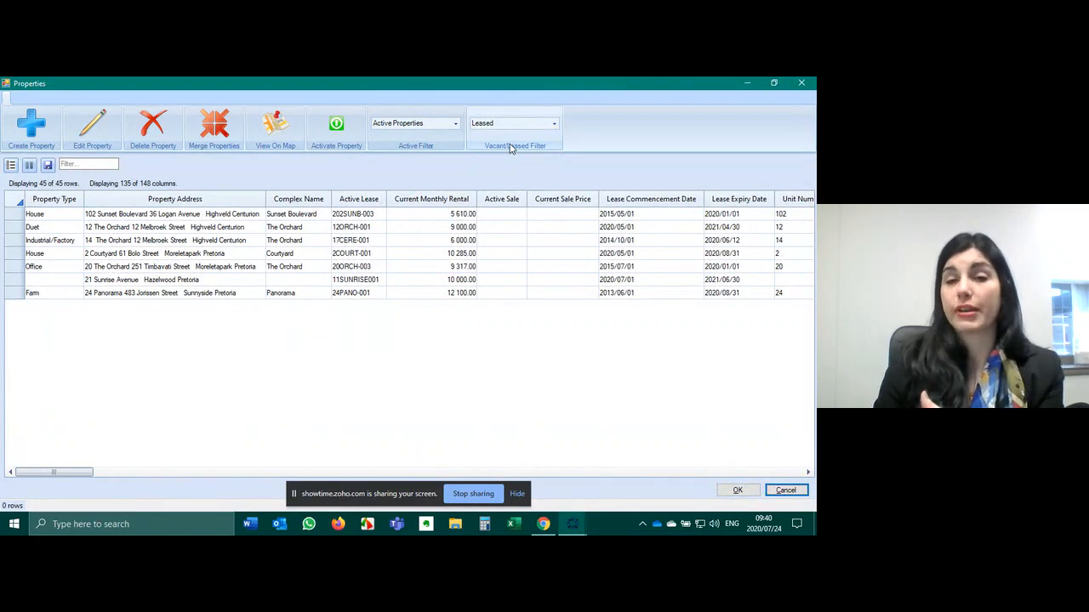
click(553, 125)
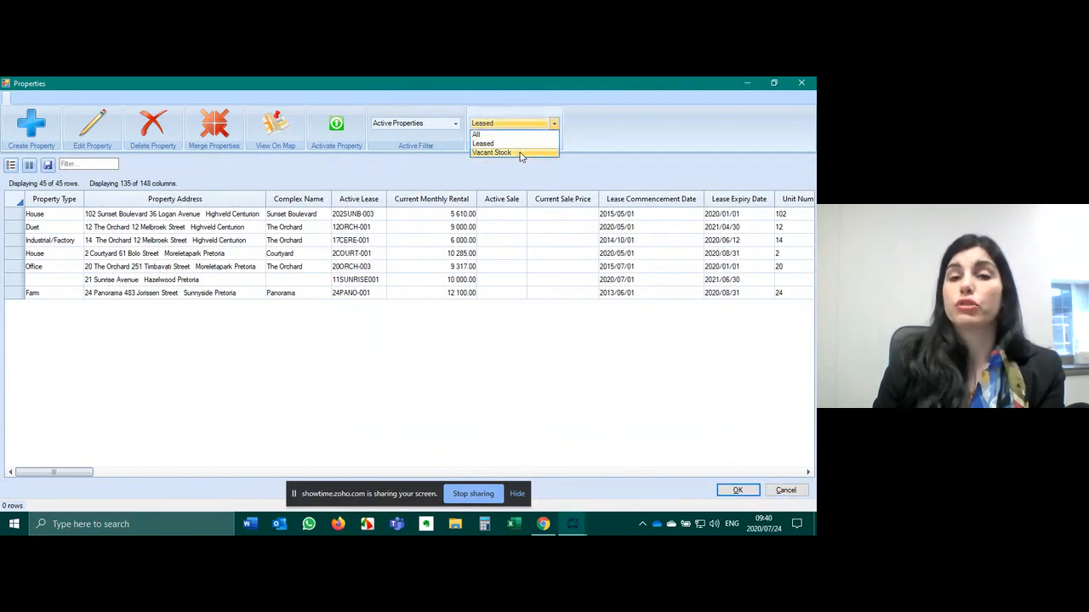
click(519, 153)
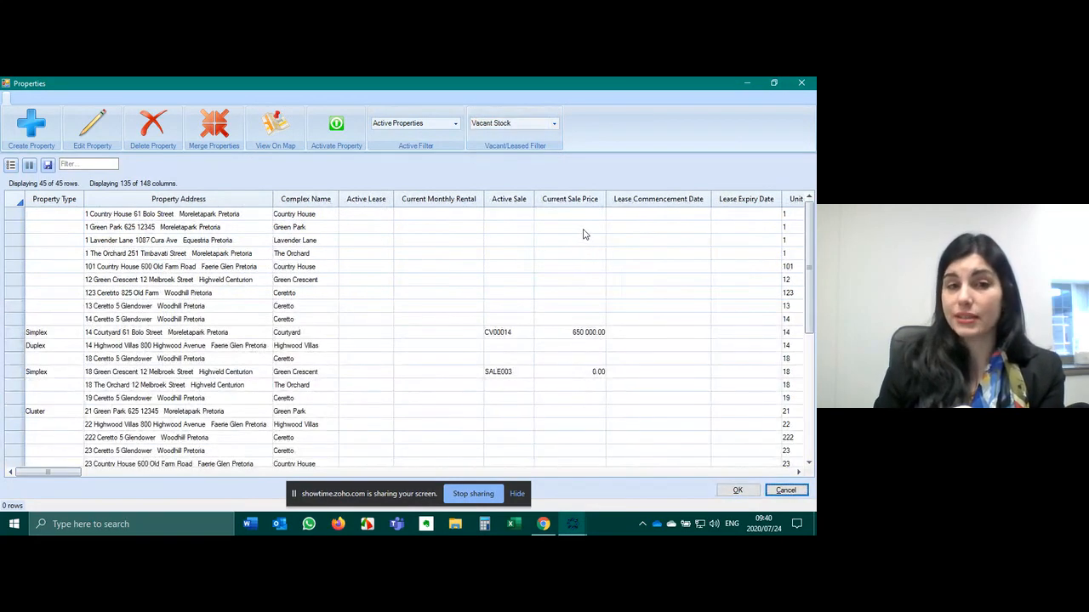
click(553, 126)
click(536, 137)
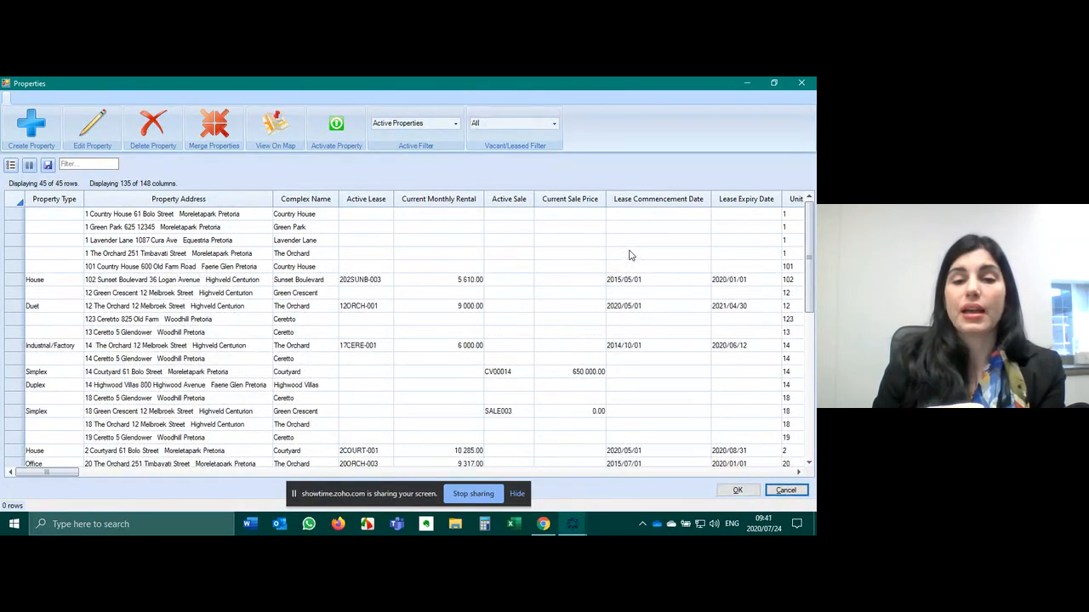
scroll(630, 256, down, 3)
click(29, 250)
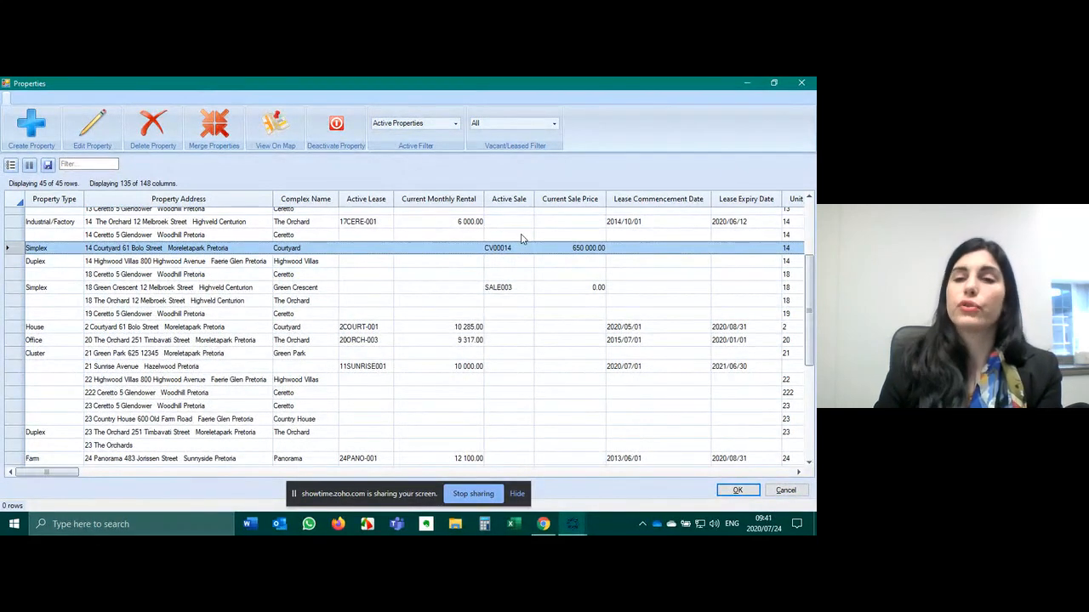
drag(78, 473, 44, 434)
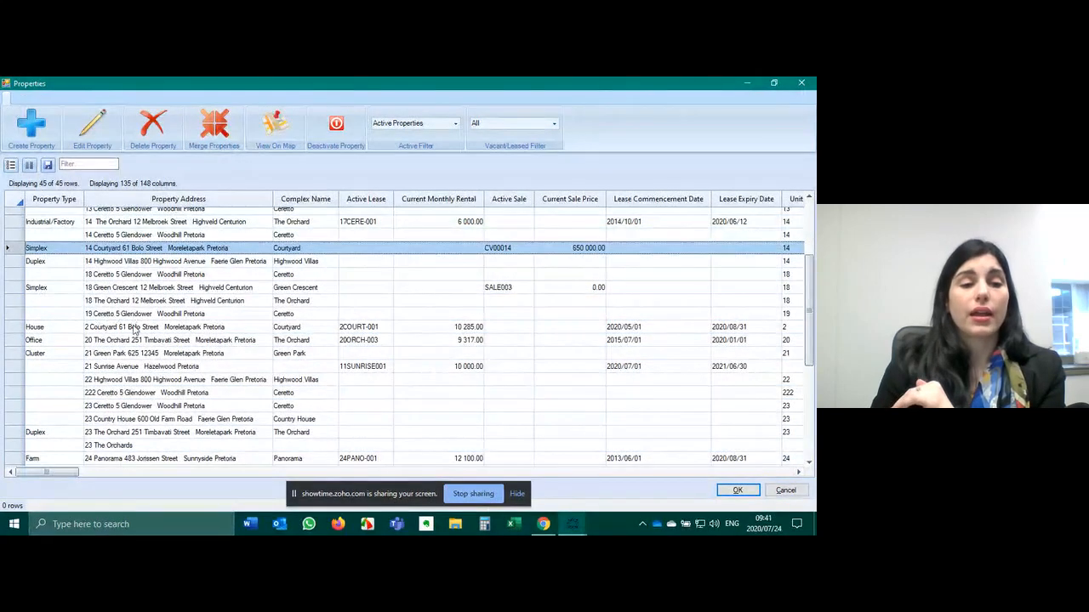
click(140, 353)
click(47, 353)
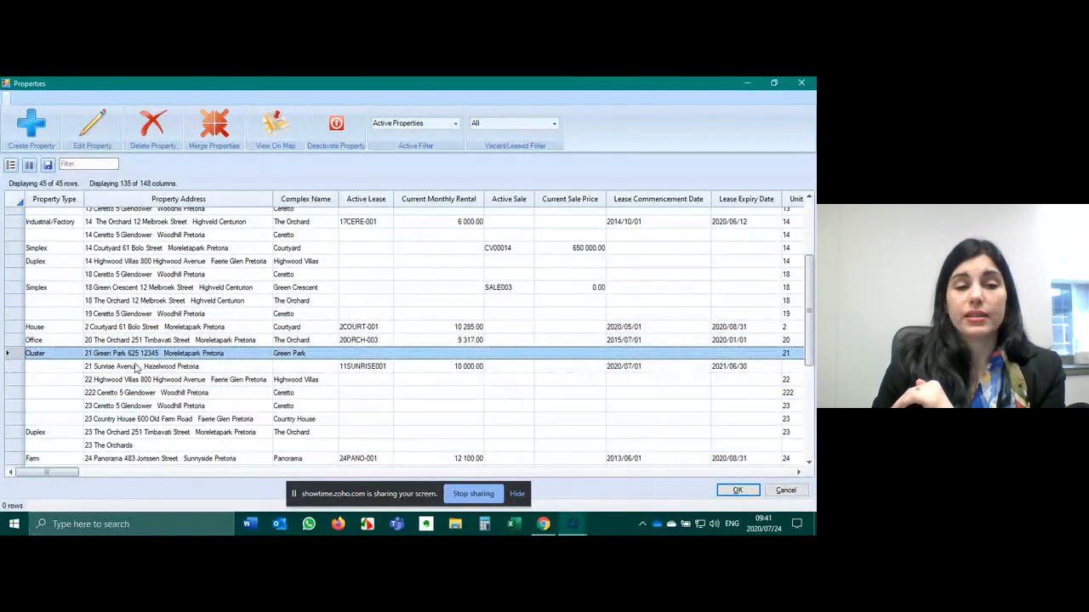
scroll(141, 366, down, 1)
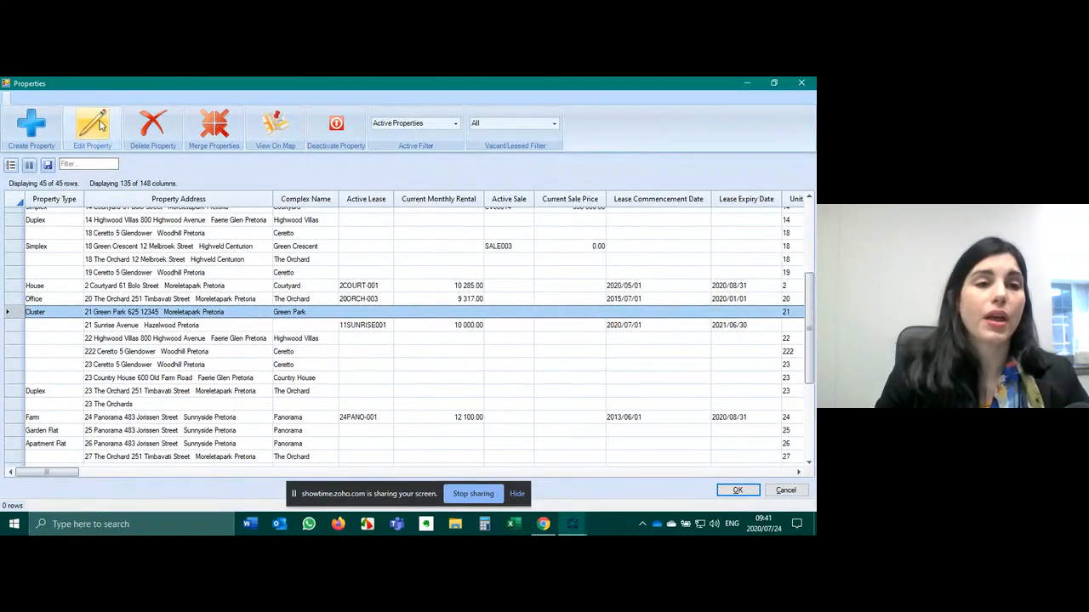
click(93, 126)
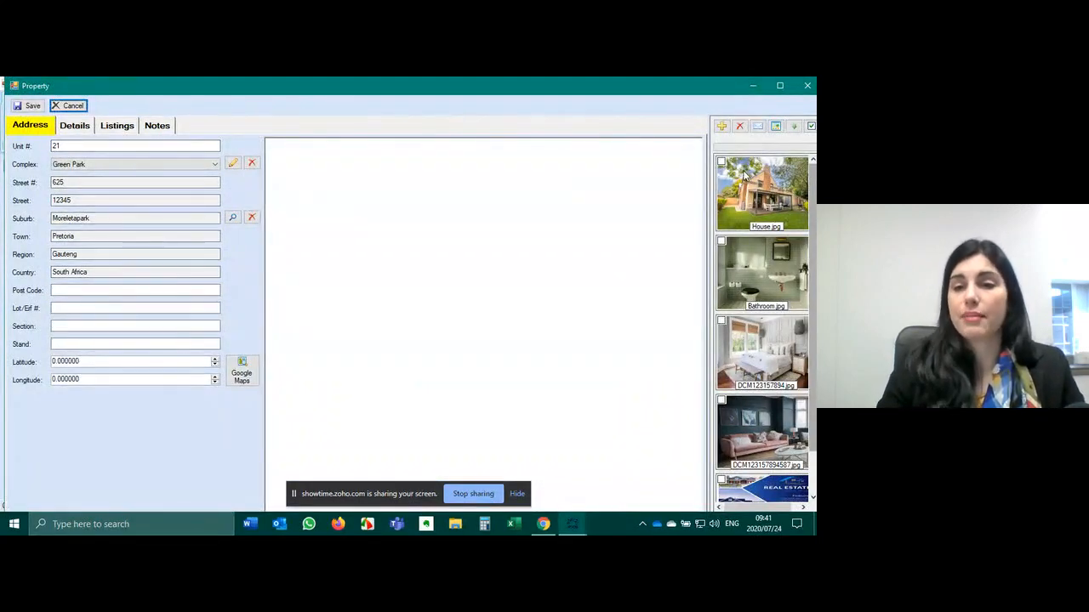
scroll(752, 182, down, 1)
click(789, 472)
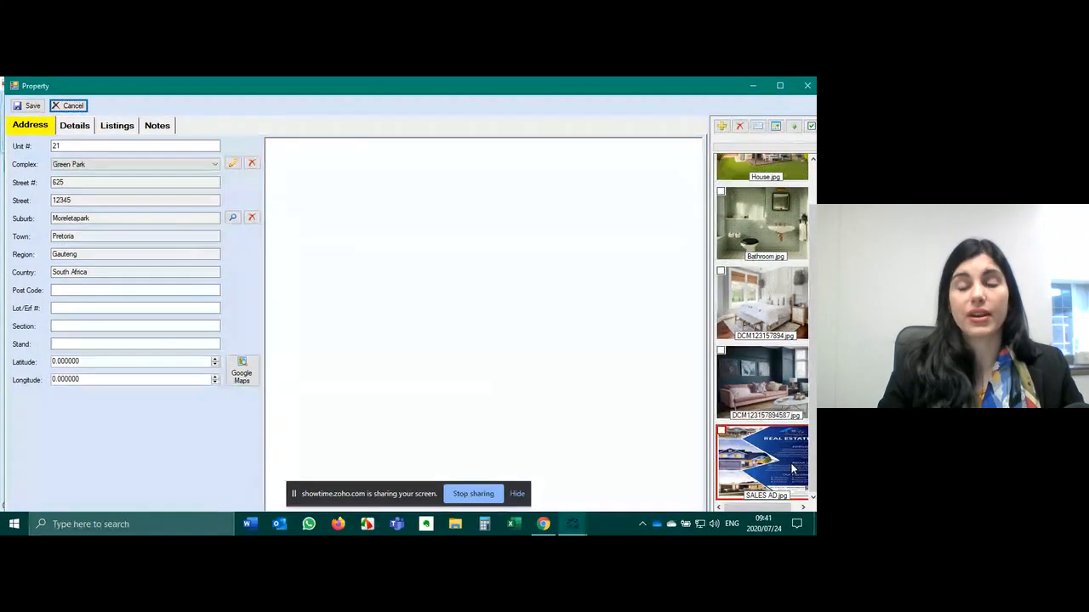
click(75, 126)
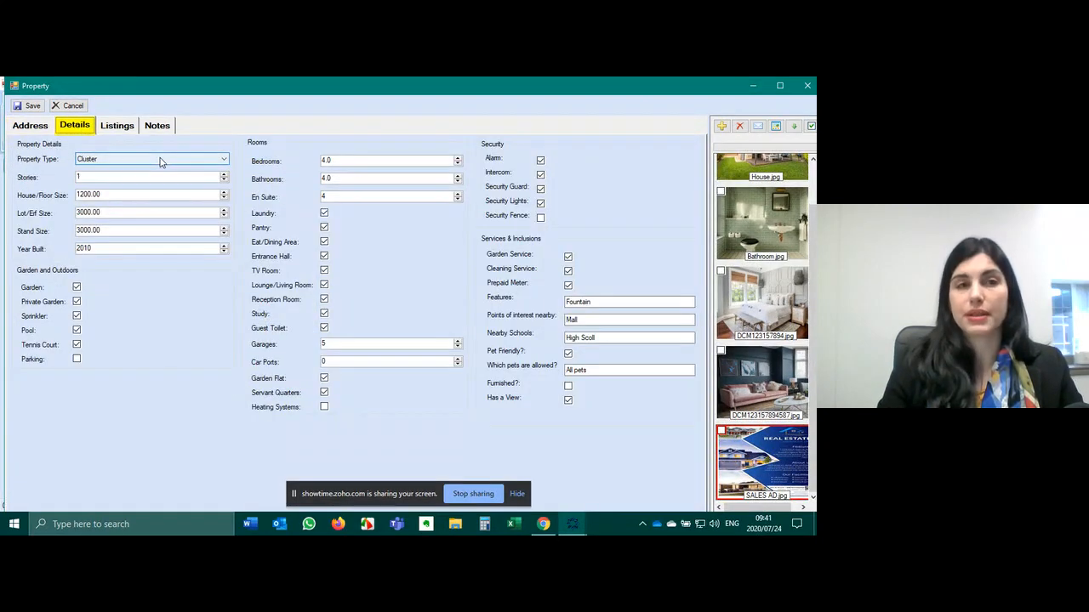
click(32, 105)
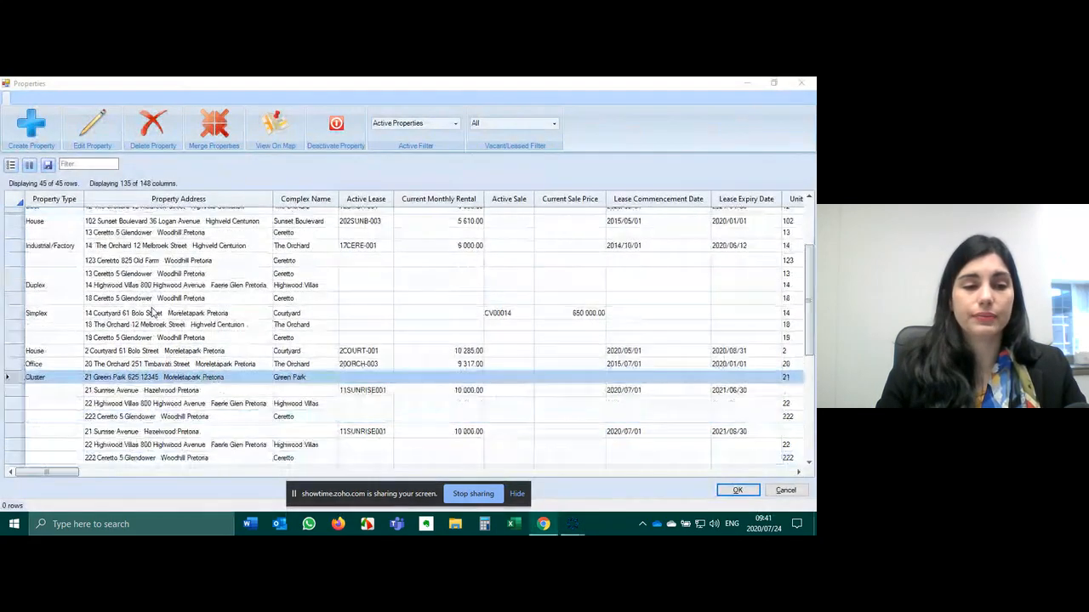
click(737, 490)
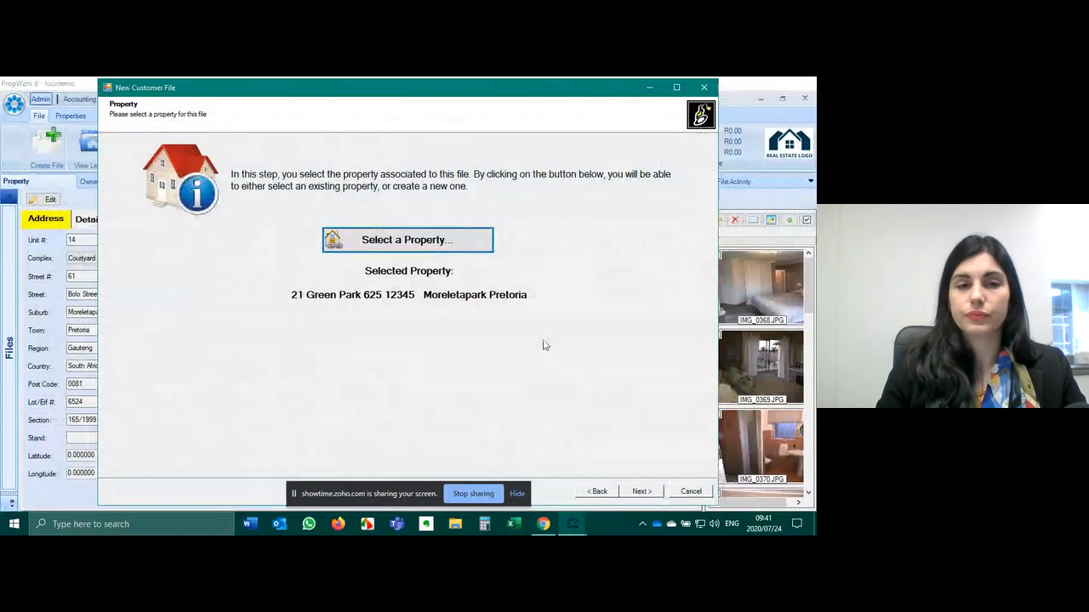
- Pick the owner from the Persons list and finish the SALE01234 customer file wizard
click(642, 491)
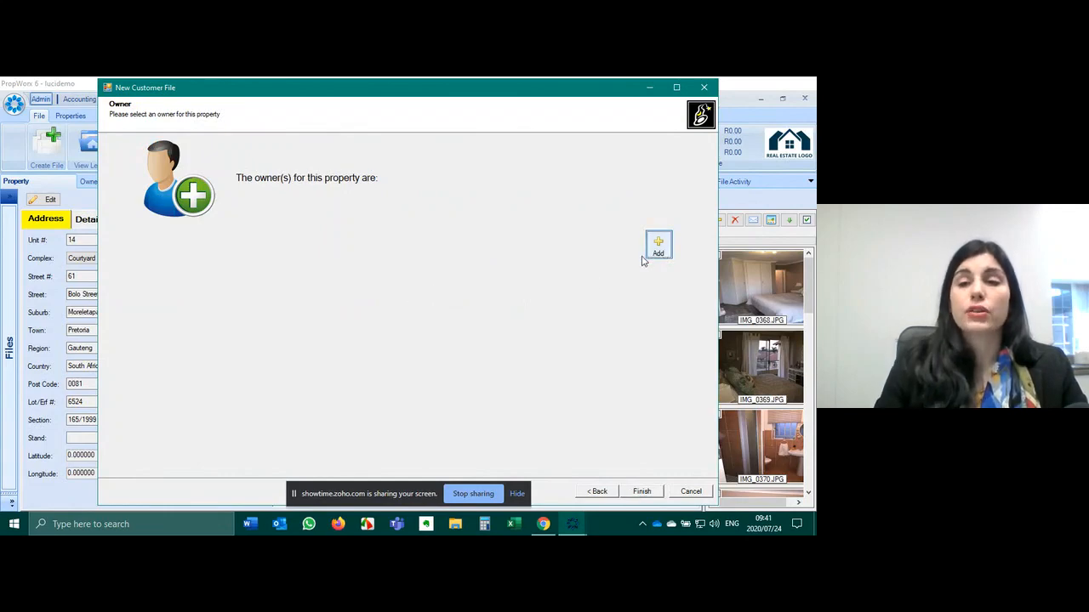
click(658, 246)
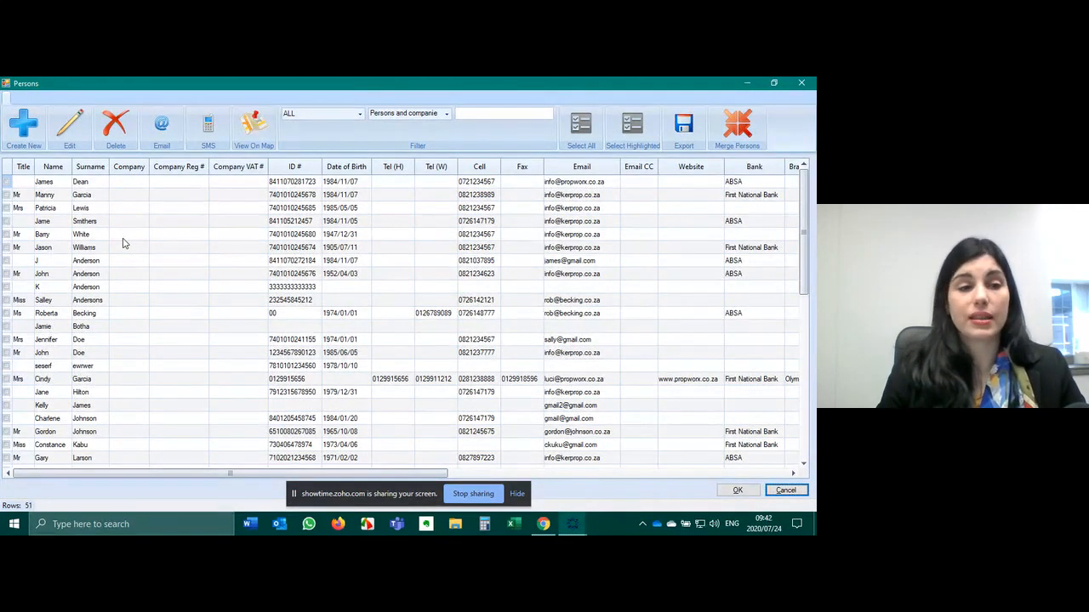
scroll(63, 385, down, 2)
click(47, 378)
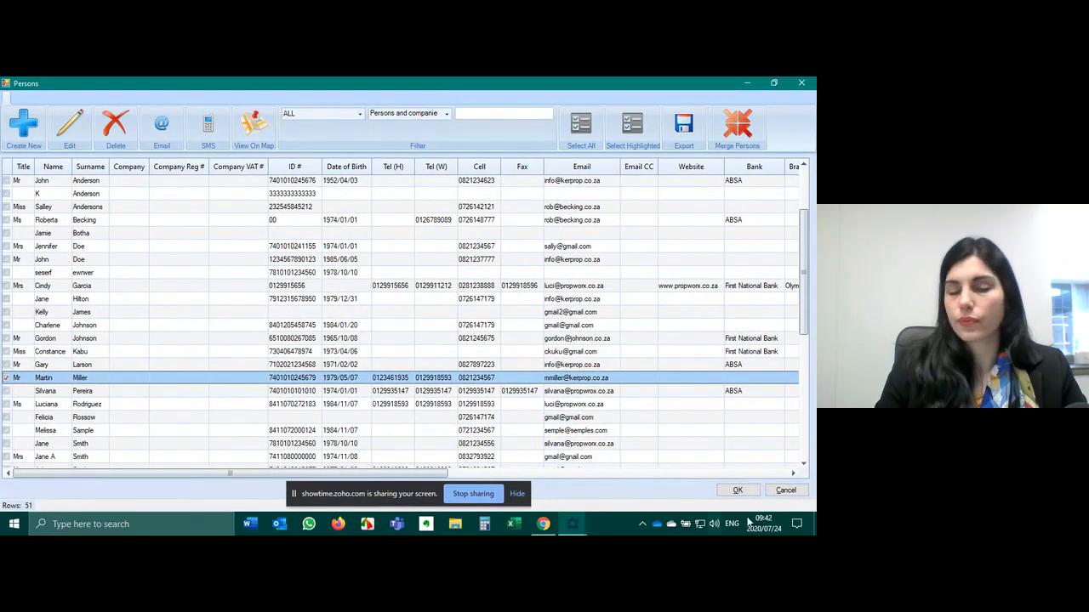
click(738, 490)
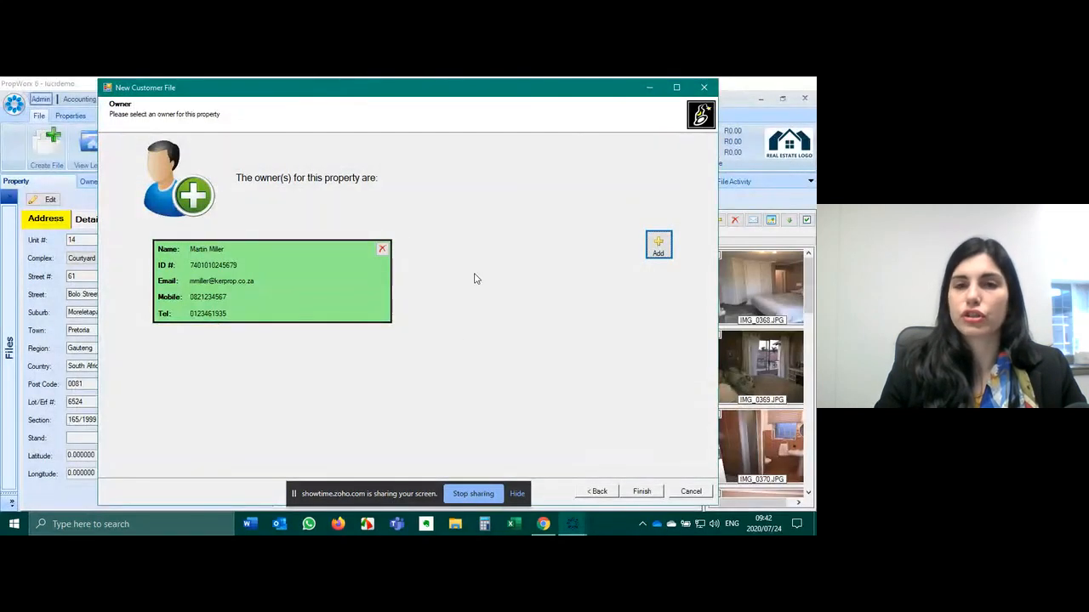
click(643, 491)
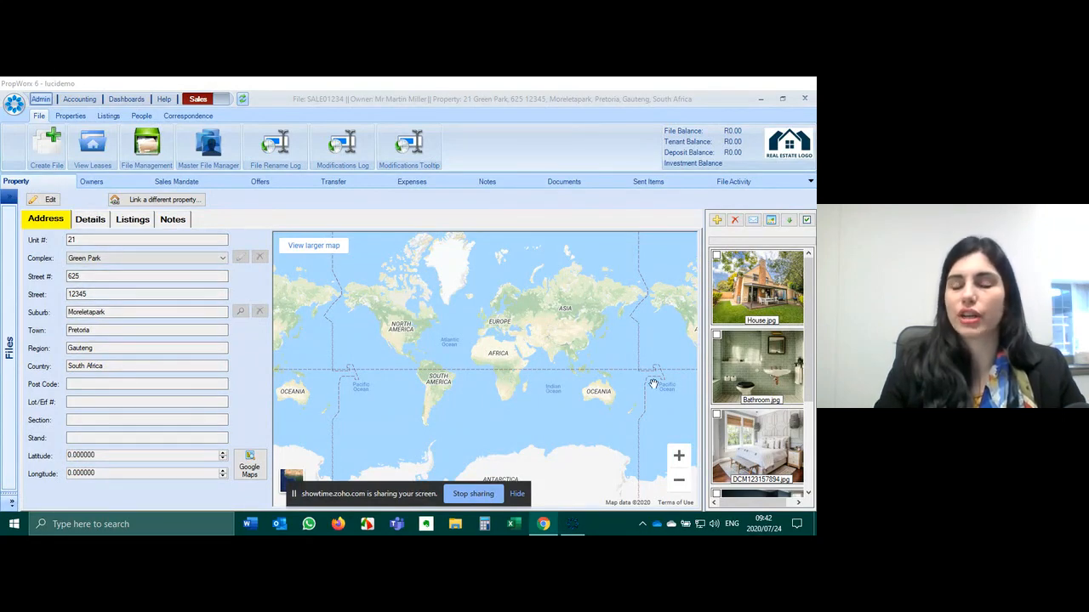
- On the Owners tab, cancel adding a document, then start an email to the owner
drag(809, 303, 806, 391)
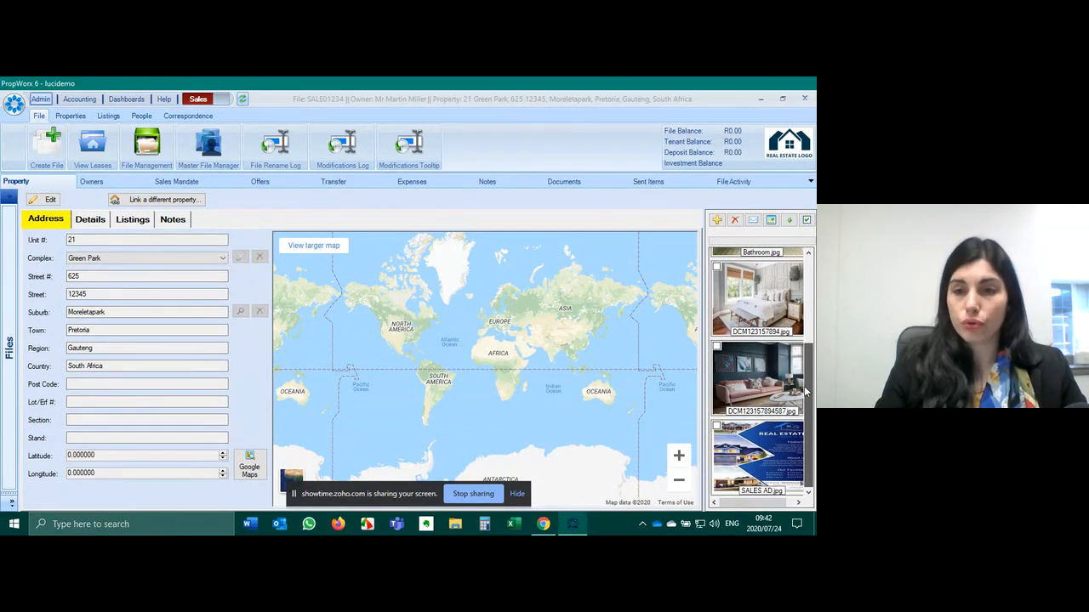
drag(806, 392, 799, 295)
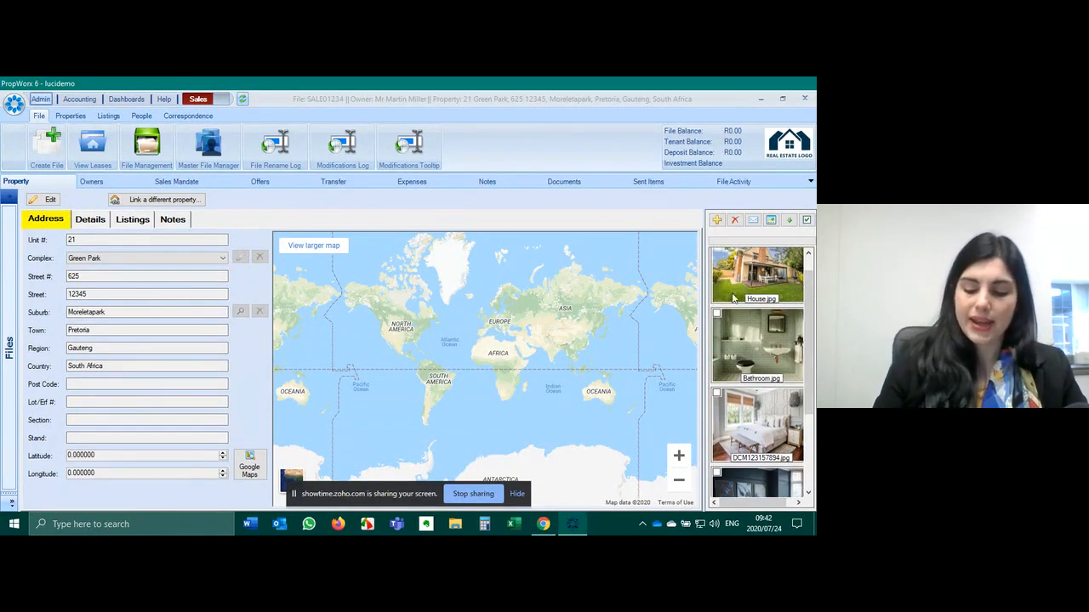
click(92, 183)
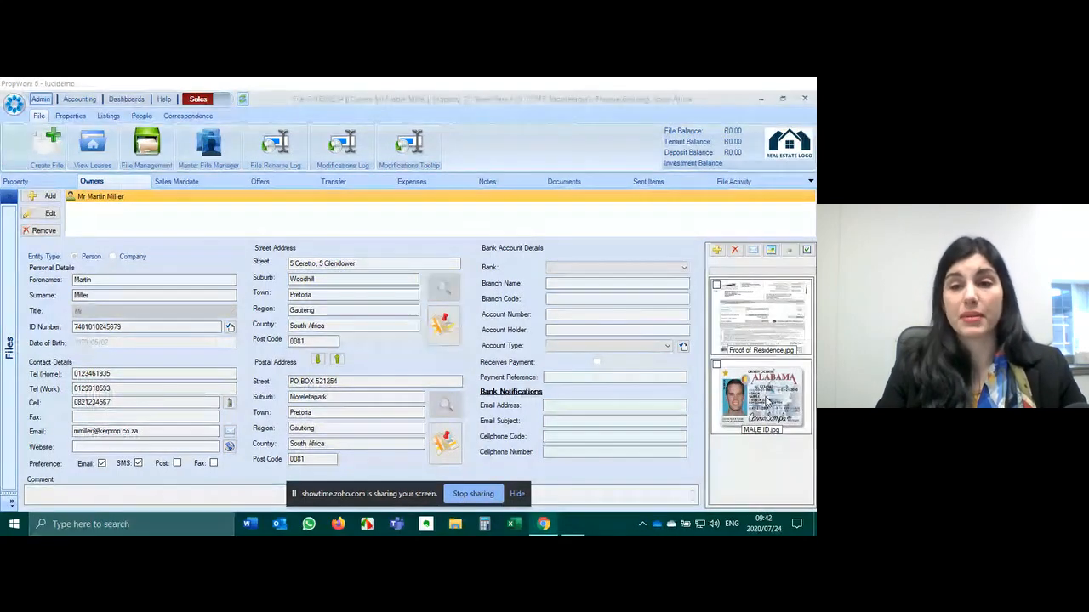
click(717, 251)
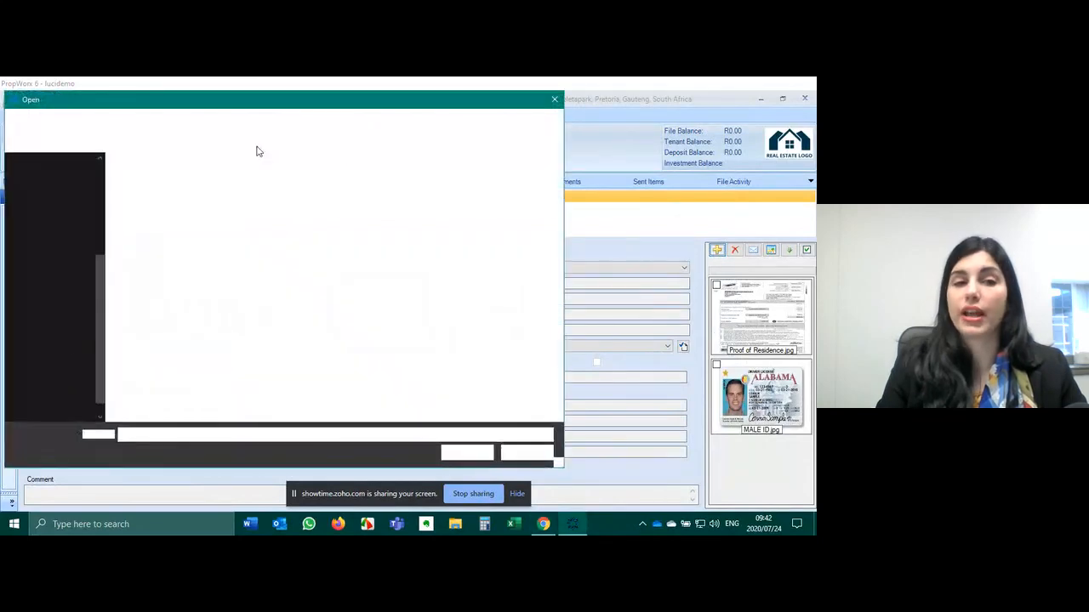
click(553, 100)
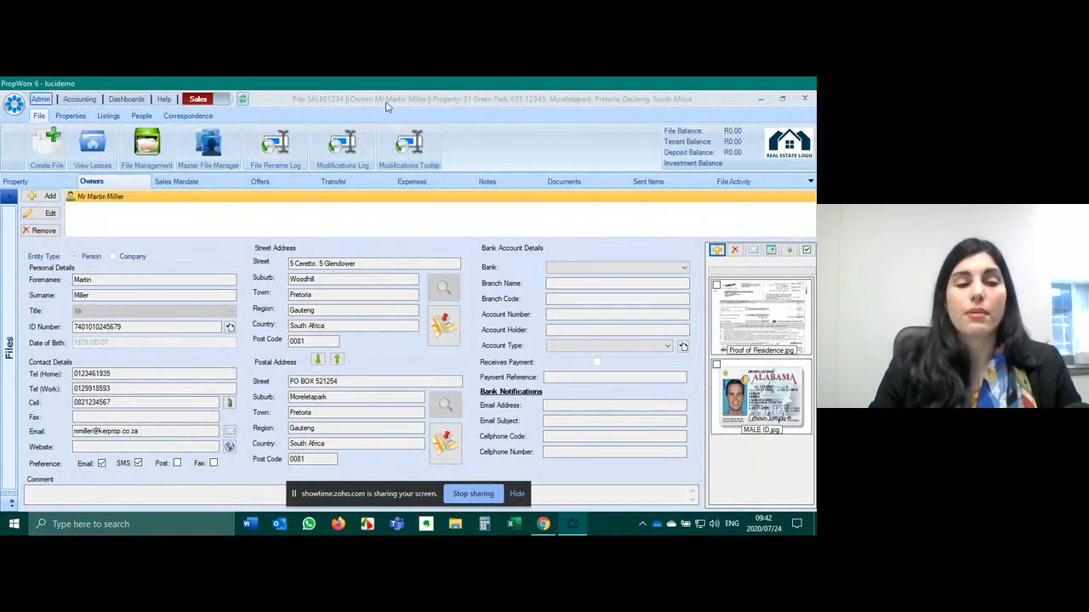
click(232, 434)
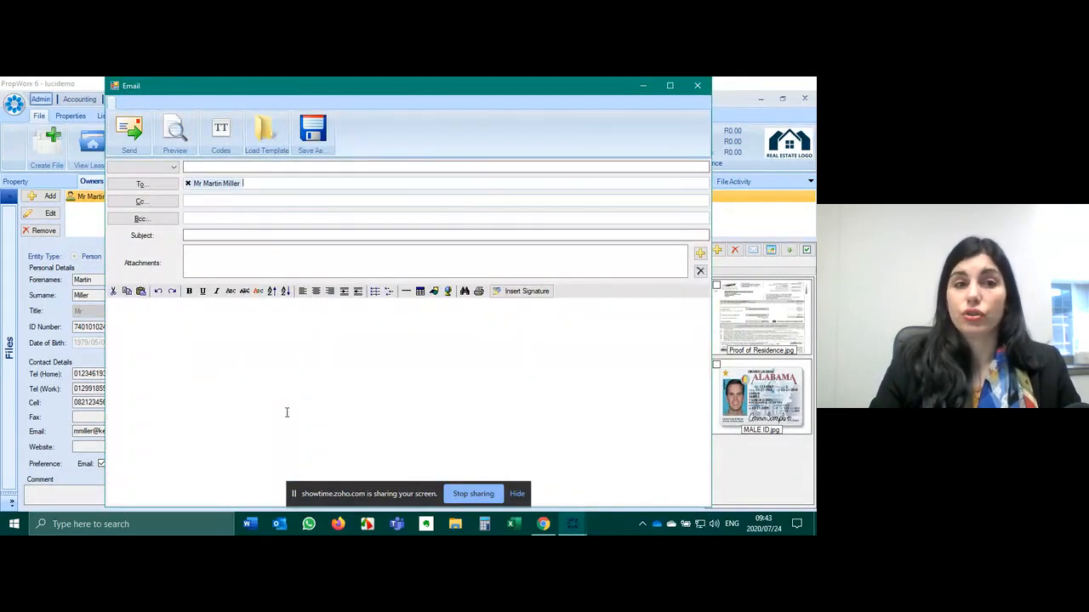
- Choose SALES MANDATE.pdf from Company Docs as the PropWorx document attachment
click(700, 252)
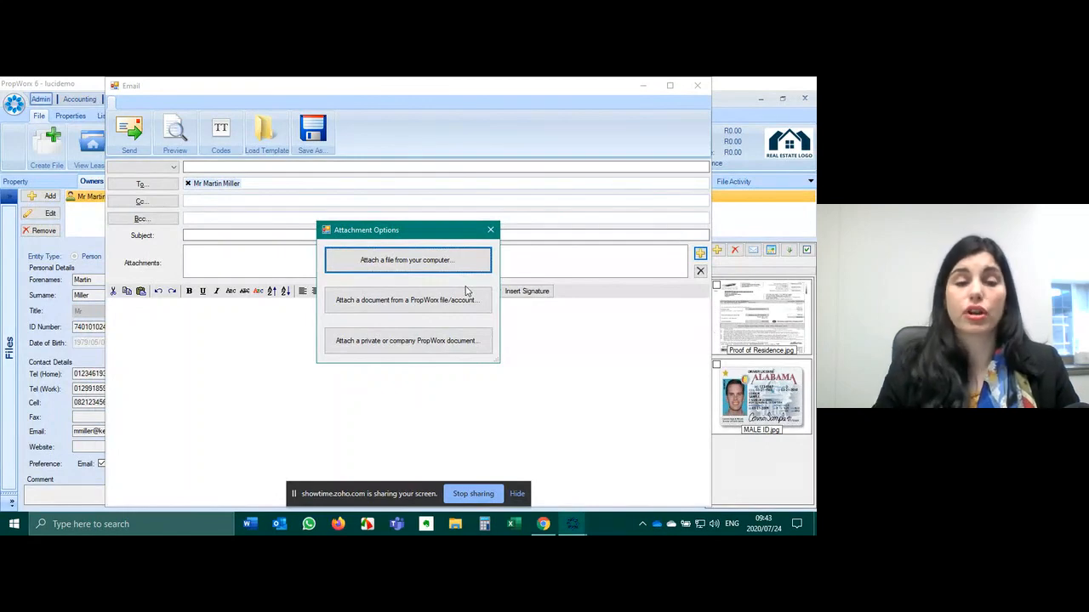
click(379, 344)
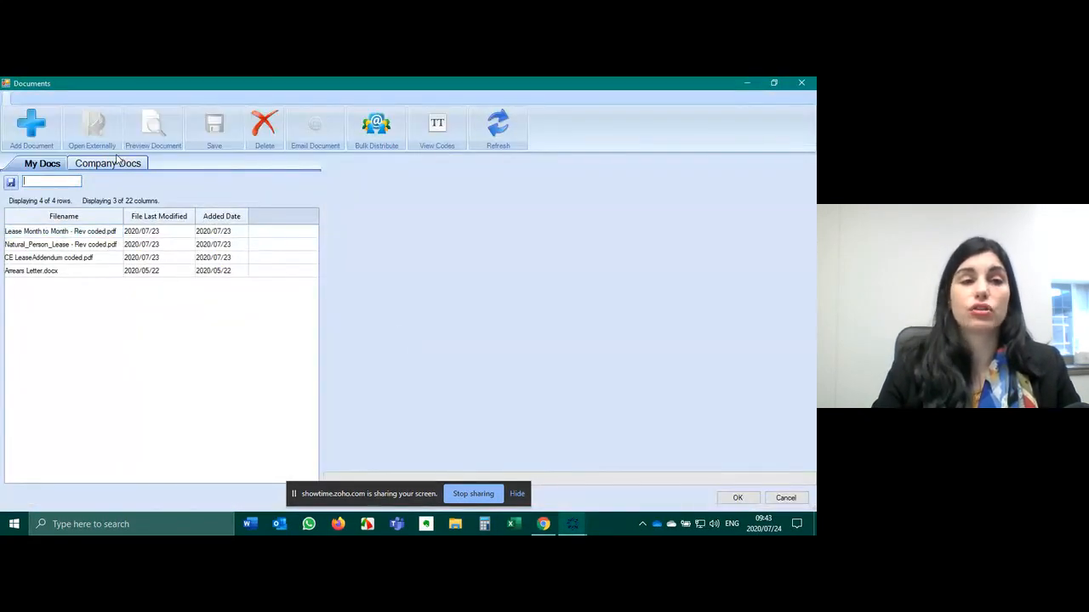
click(118, 162)
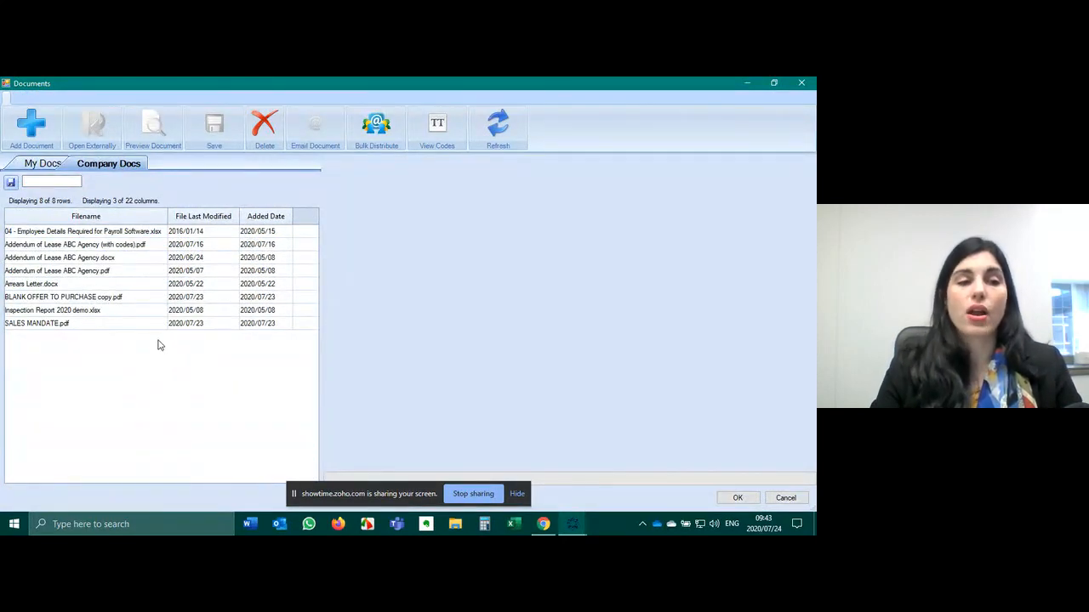
click(58, 324)
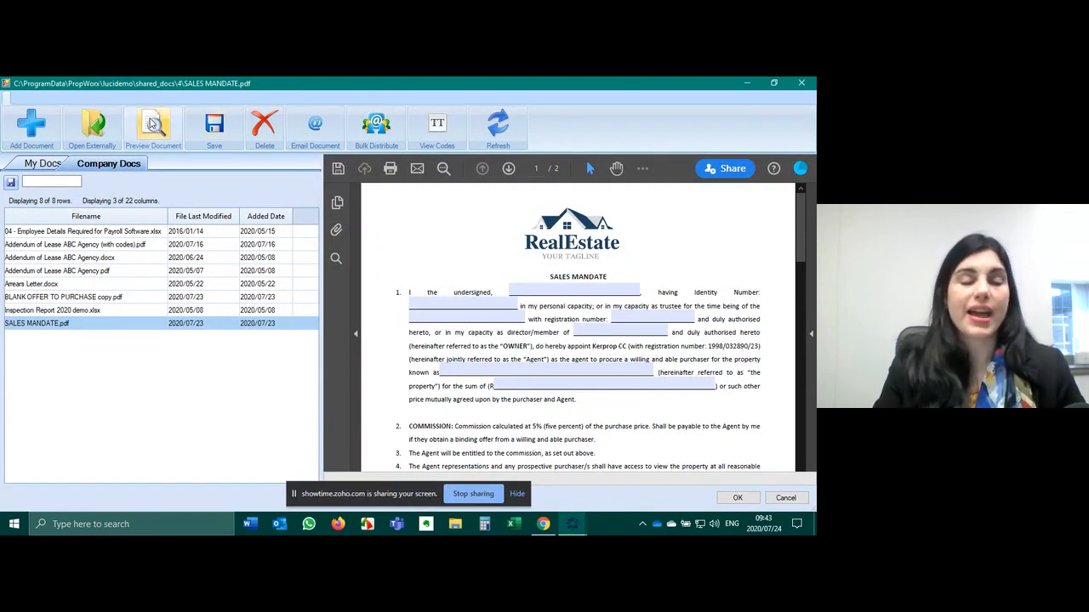
click(31, 124)
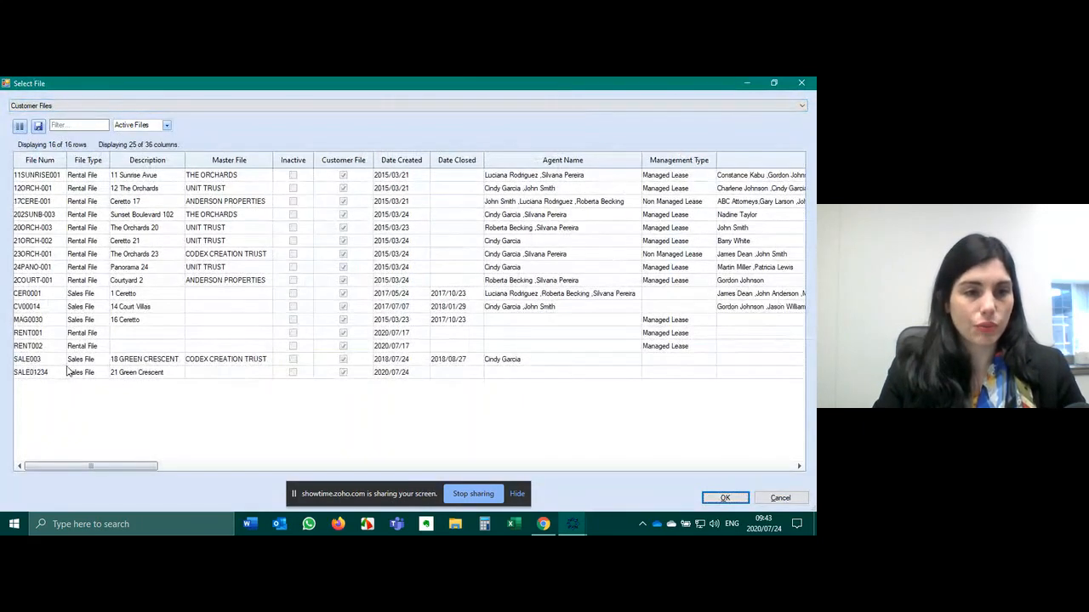
- Merge the mandate with the newest sales file, SALE01234
click(70, 373)
click(722, 498)
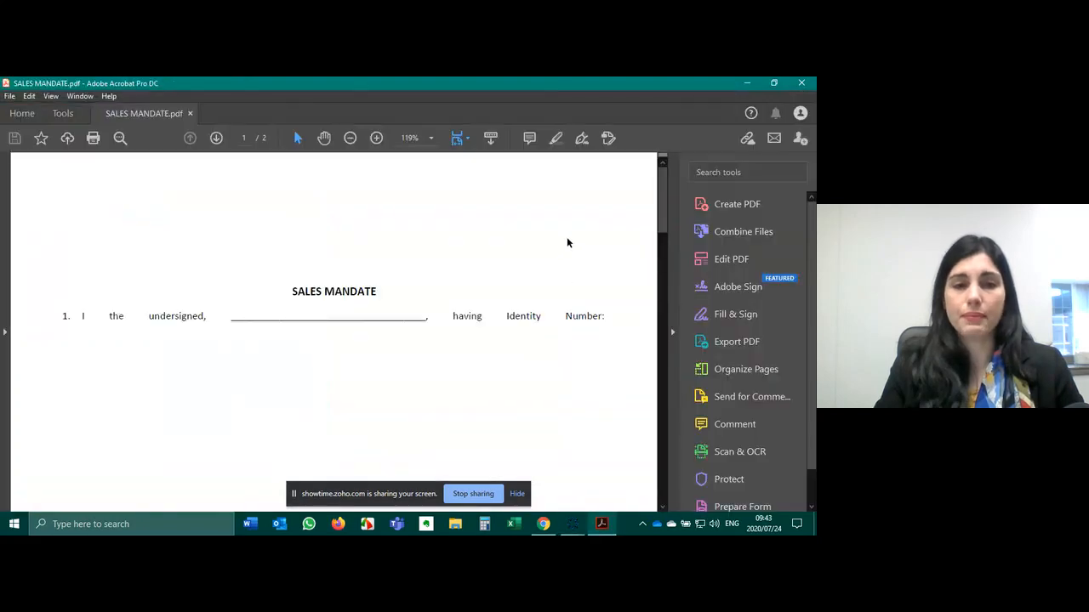
- Scroll through the merged SALES MANDATE.pdf checking the property address fields, then close Acrobat
scroll(610, 230, down, 1)
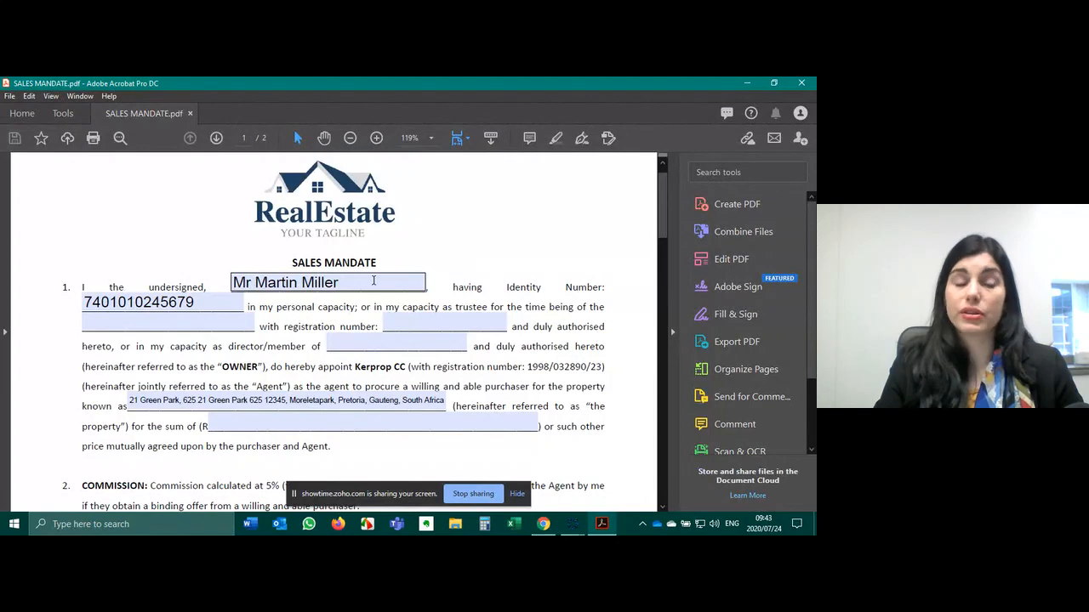
scroll(166, 302, down, 3)
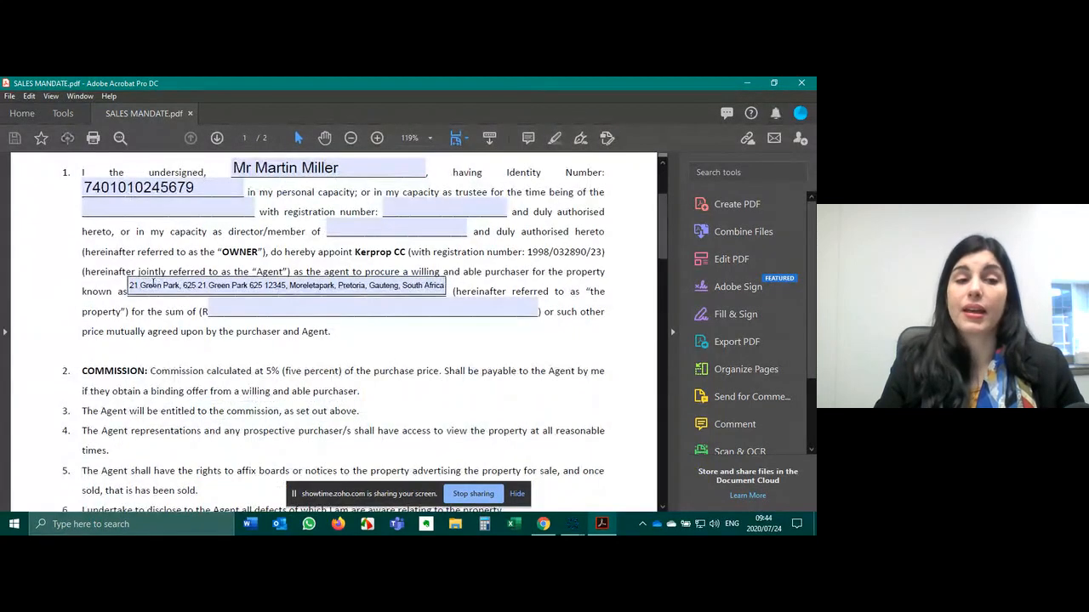
click(137, 286)
shift+click(372, 286)
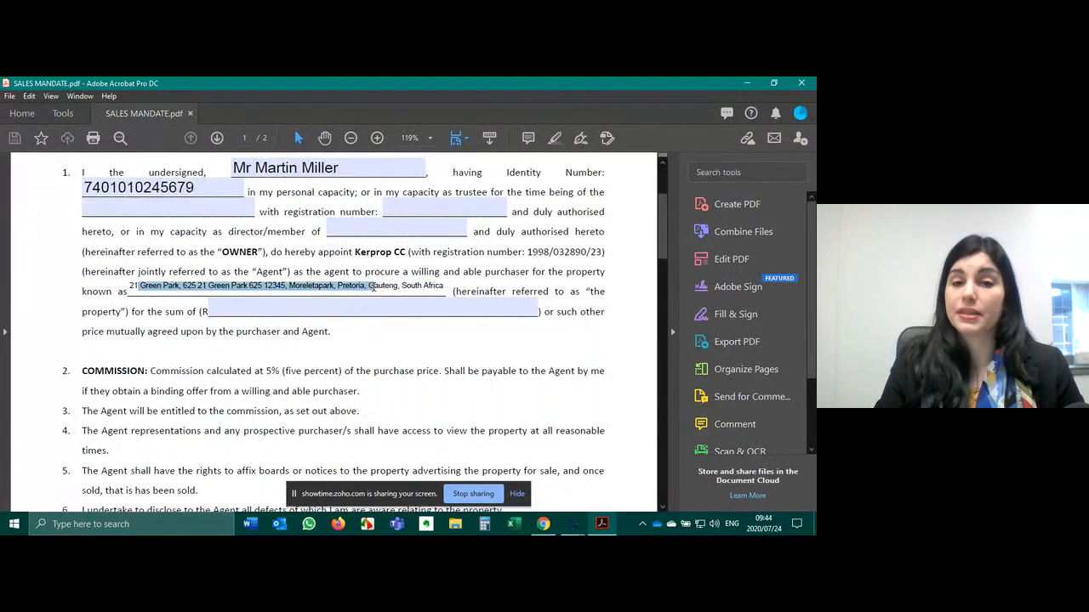
scroll(403, 334, down, 5)
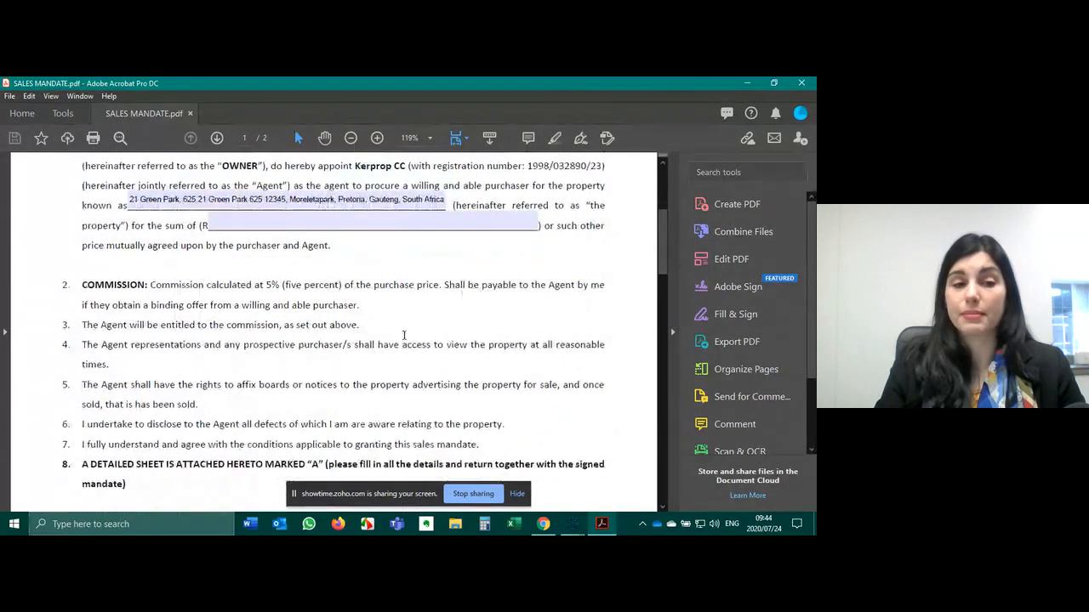
scroll(404, 334, down, 12)
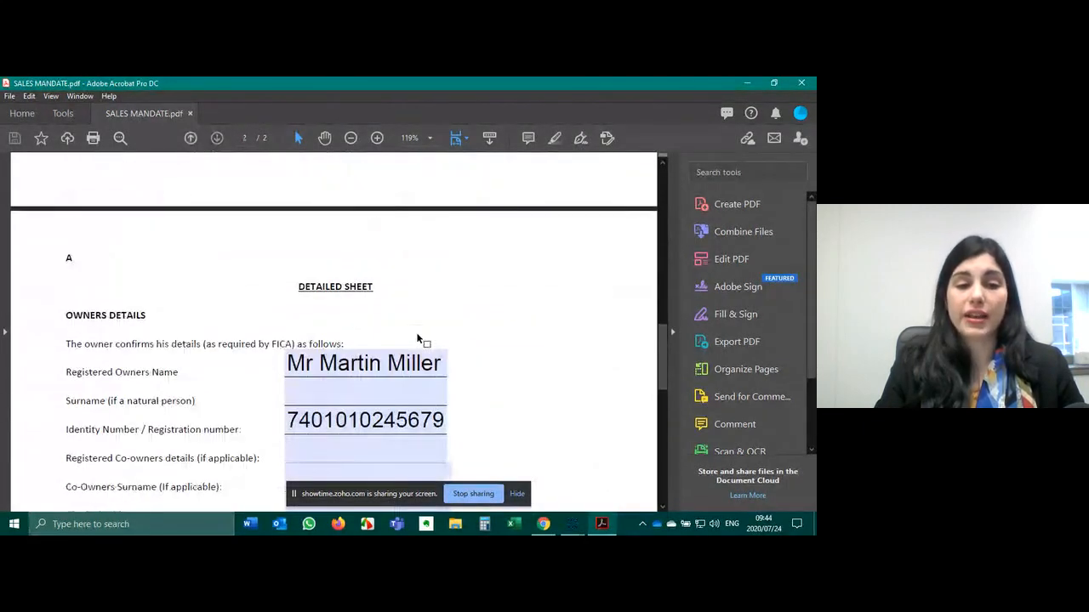
scroll(506, 347, down, 3)
scroll(518, 347, down, 2)
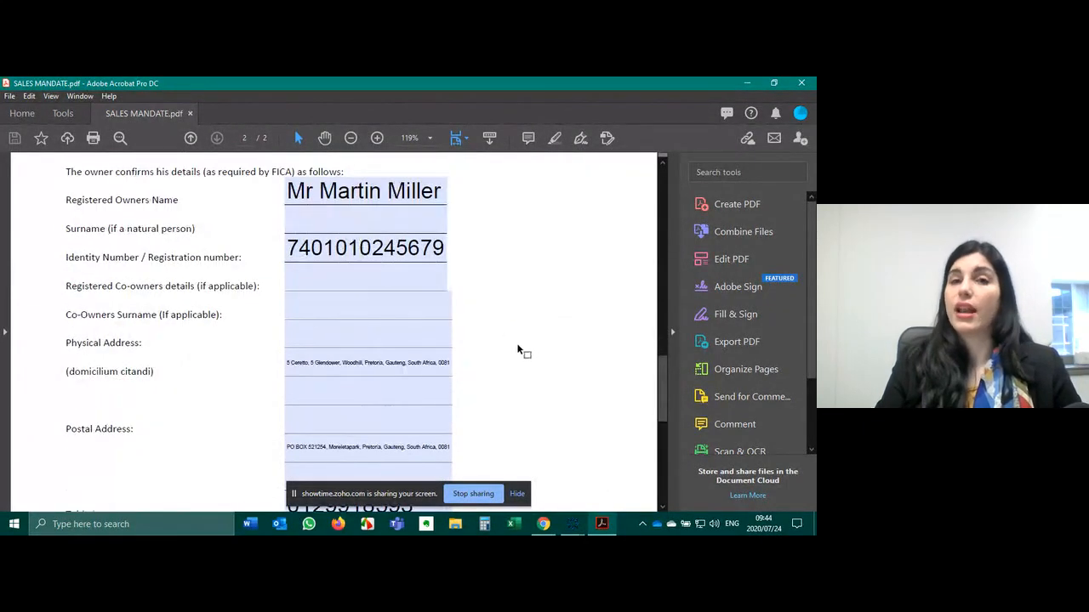
scroll(517, 342, down, 2)
scroll(517, 340, down, 8)
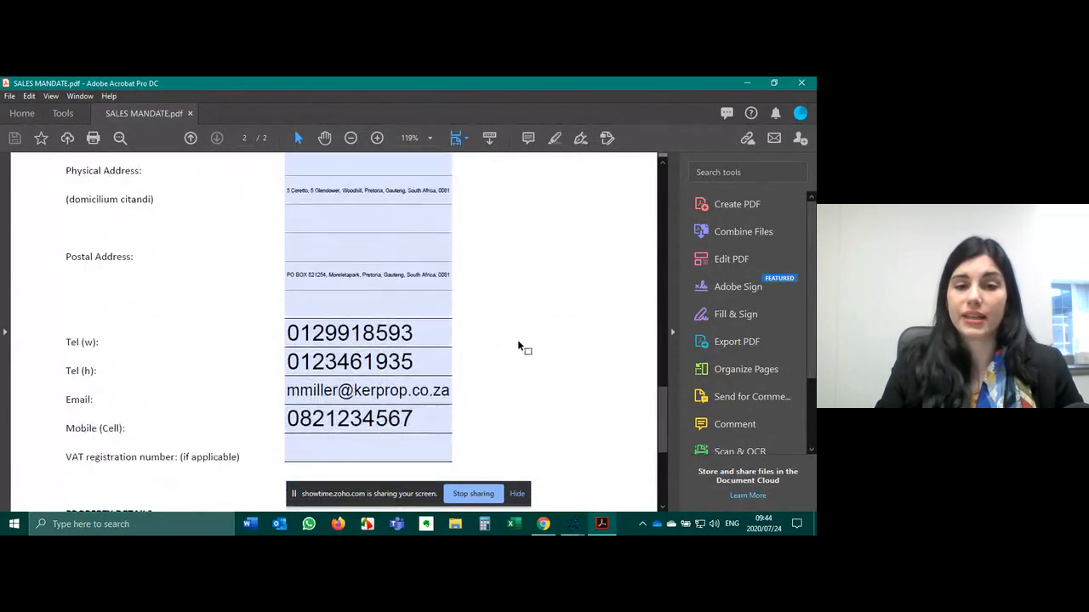
scroll(518, 341, down, 2)
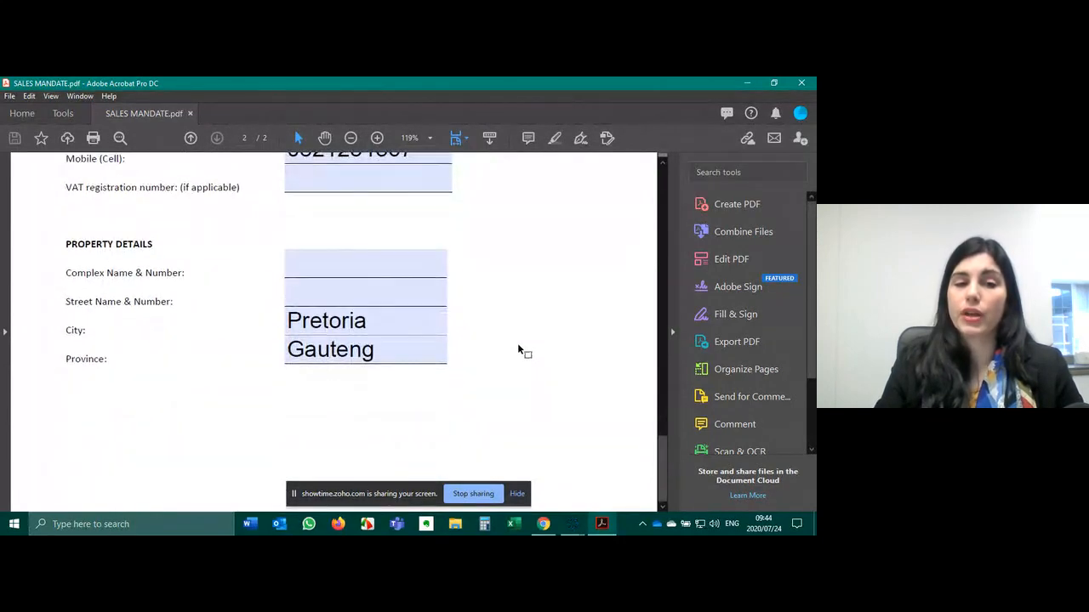
scroll(518, 343, up, 8)
scroll(524, 341, up, 12)
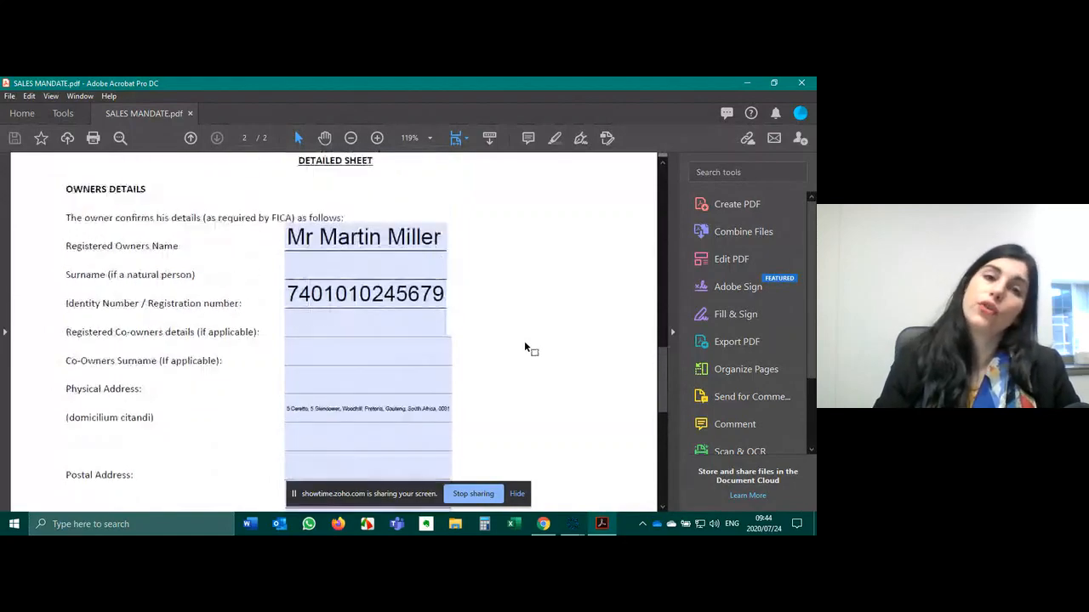
scroll(568, 254, up, 11)
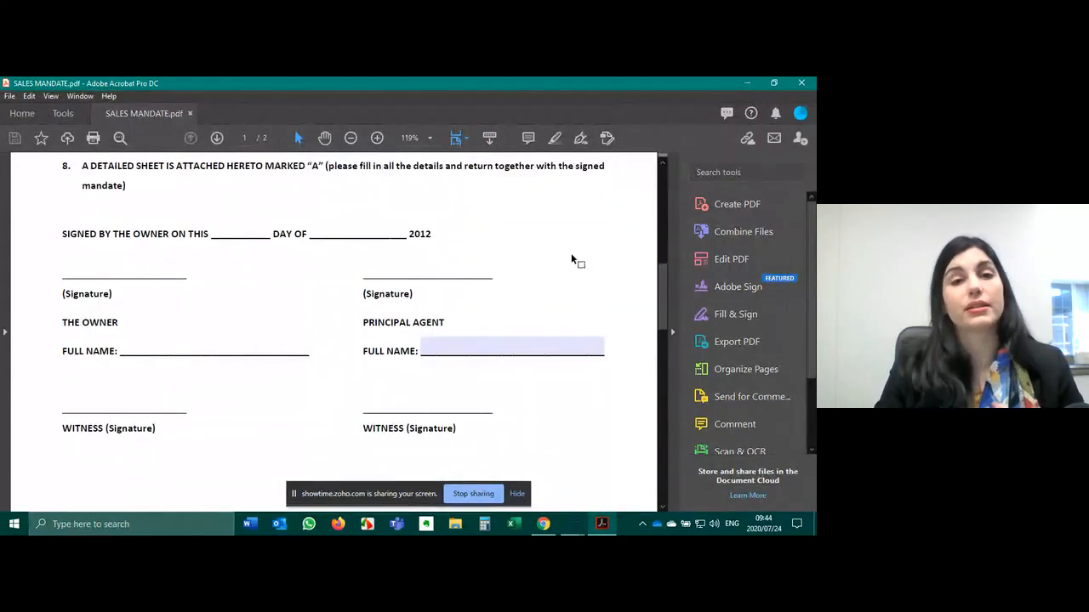
scroll(571, 253, up, 8)
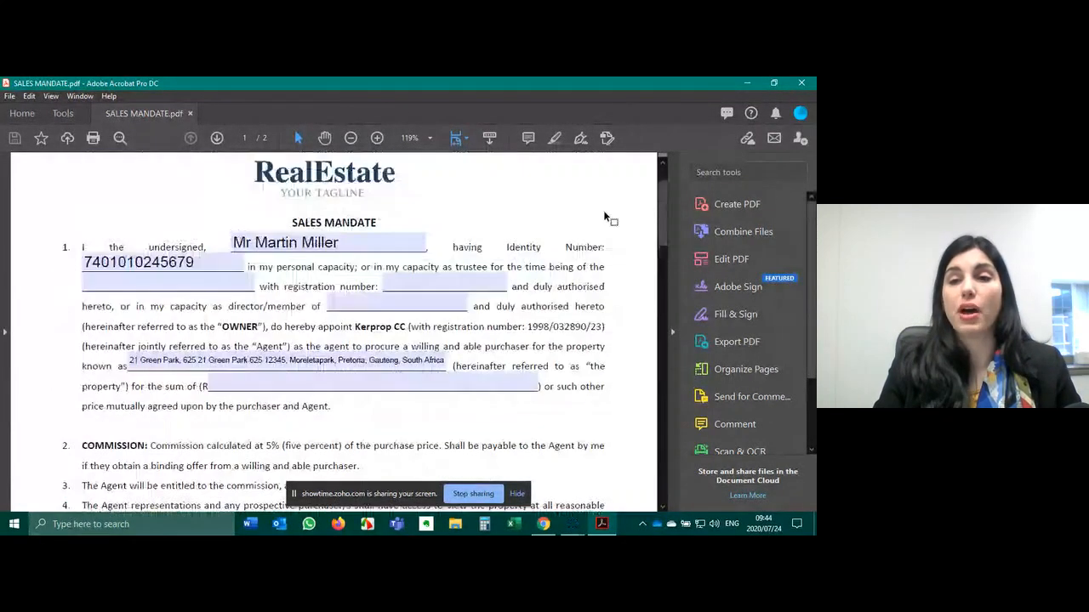
click(801, 82)
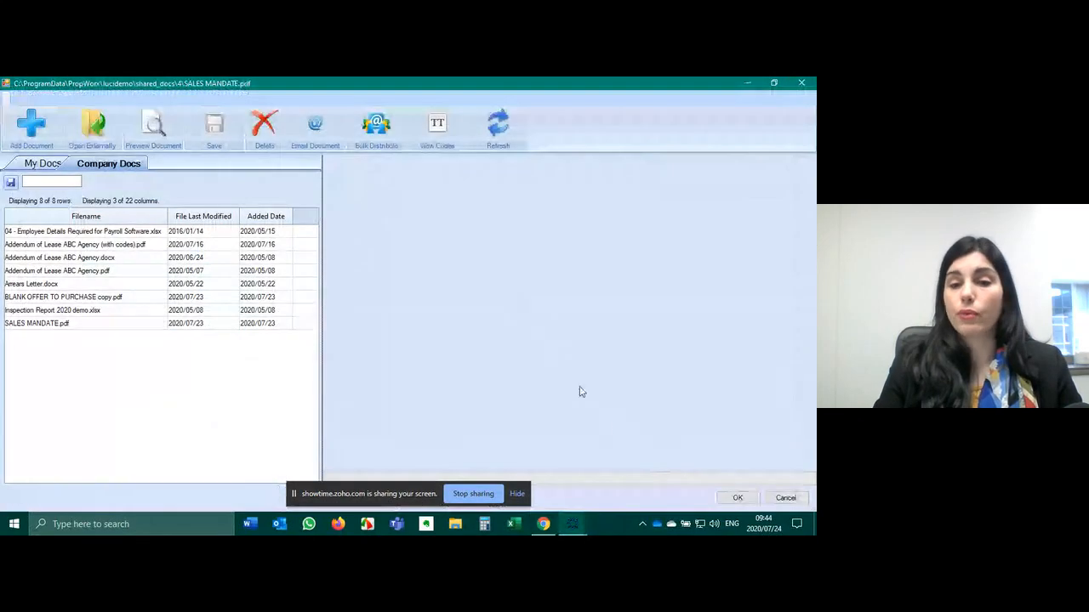
- Select SALES MANDATE.pdf in the Documents list and attach it to the owner's email
click(51, 325)
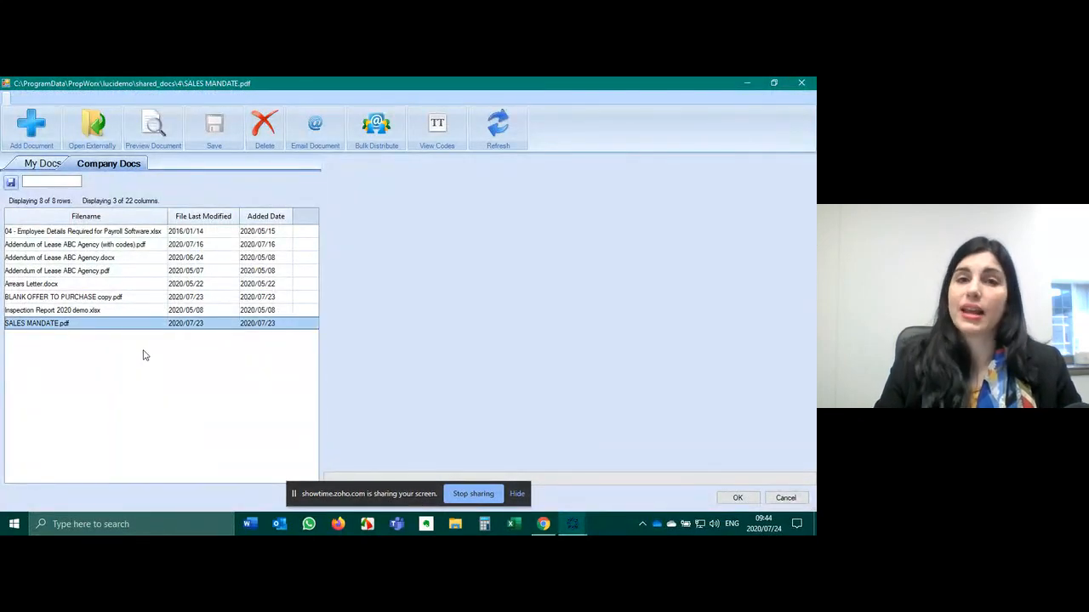
click(738, 499)
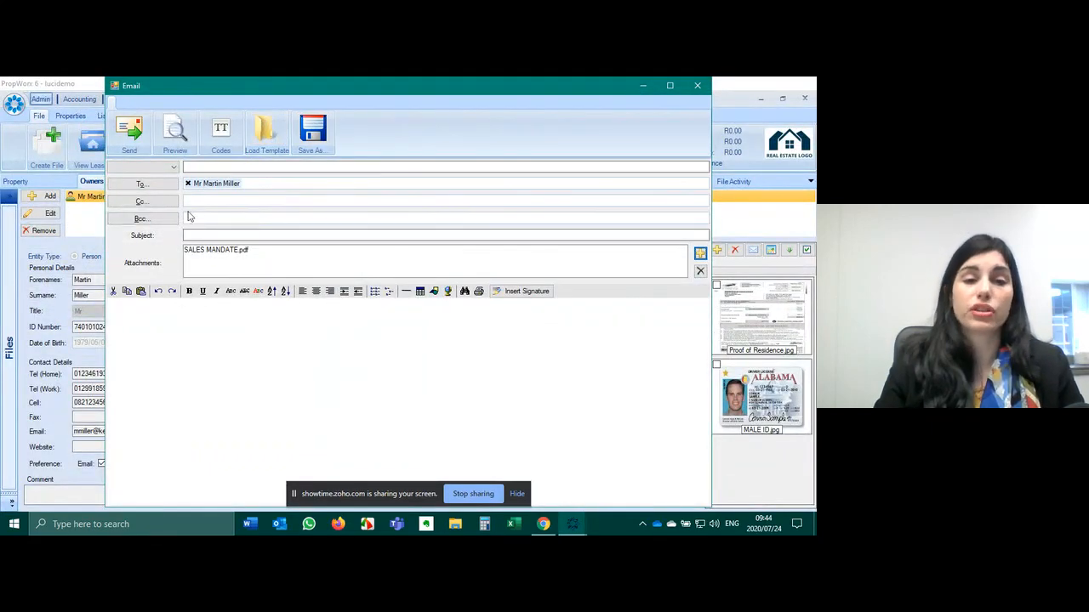
- Load the SALES: SALE MANDATE template letter into the owner email body
click(268, 128)
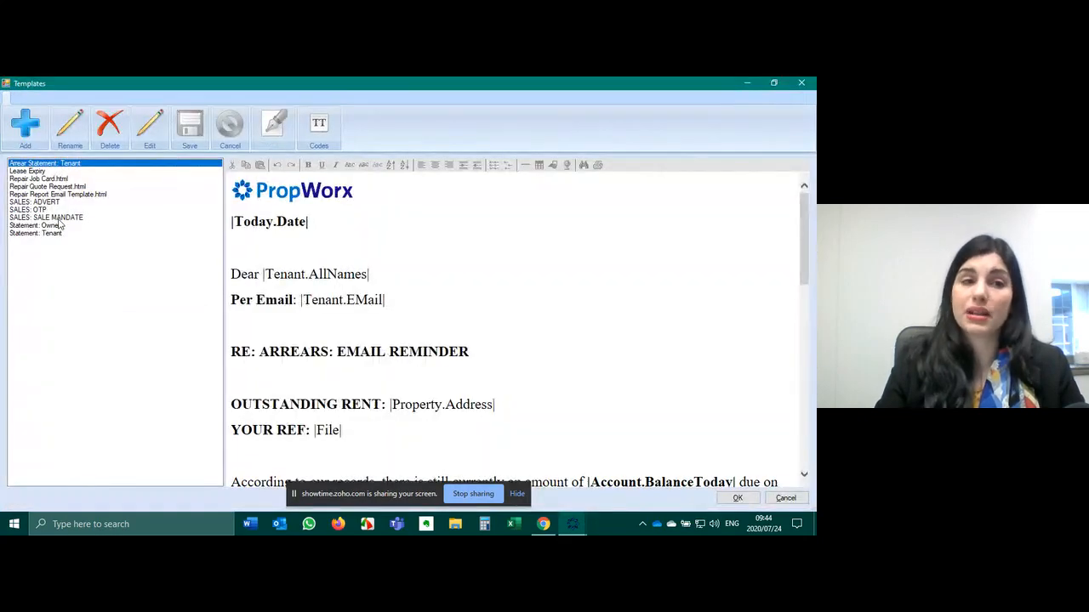
click(57, 218)
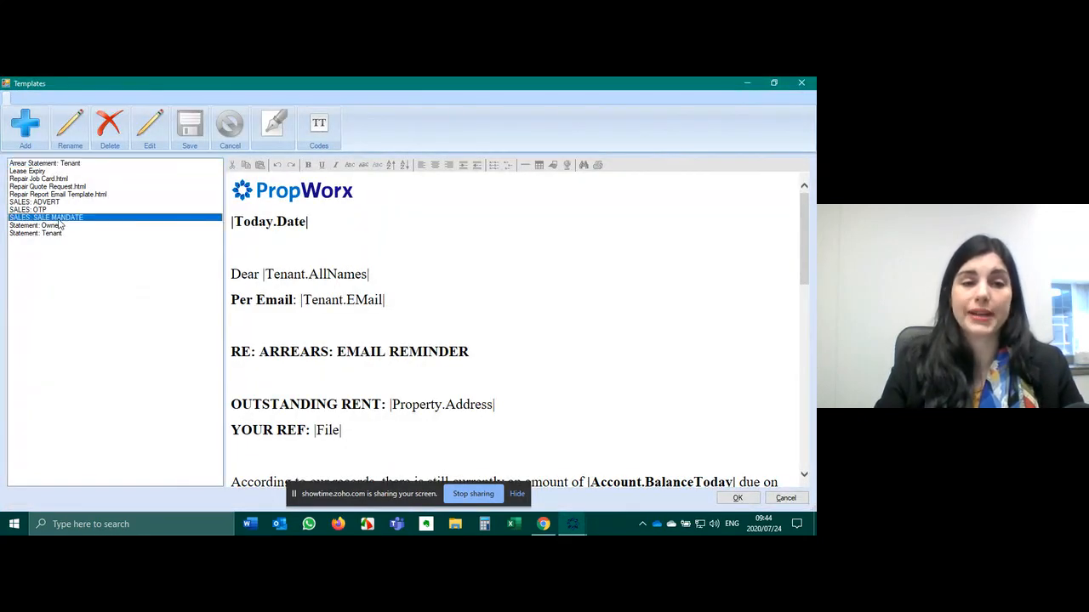
drag(311, 296, 226, 299)
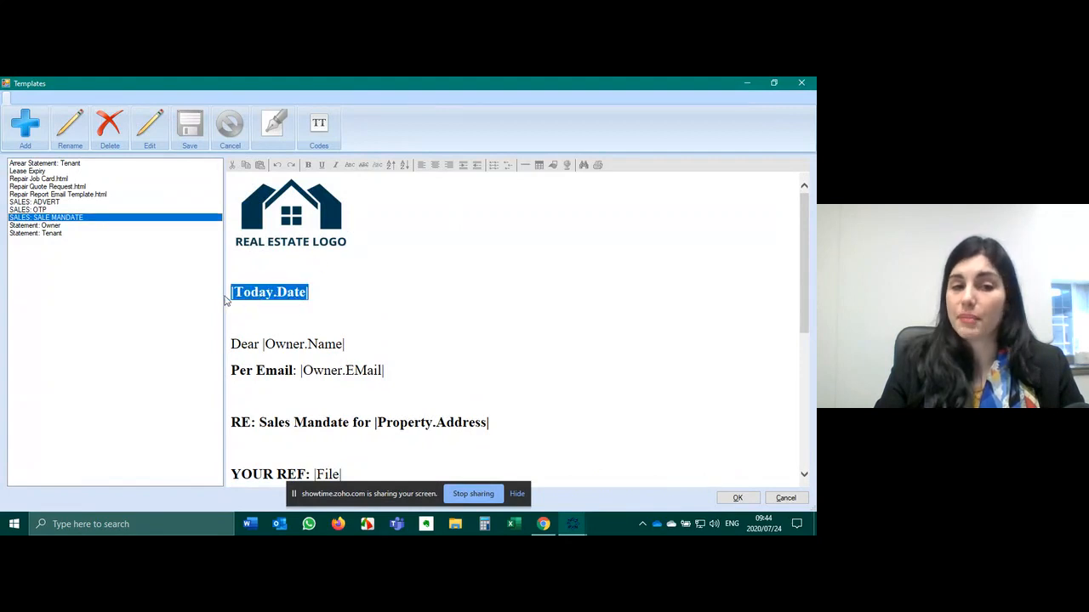
scroll(323, 318, down, 1)
scroll(450, 391, down, 2)
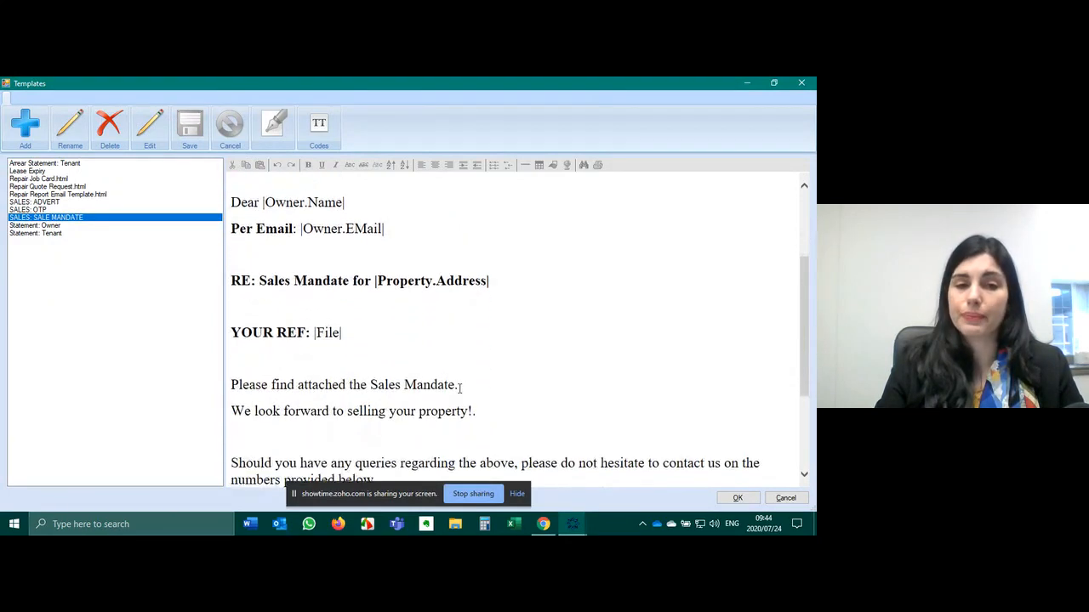
scroll(459, 388, down, 1)
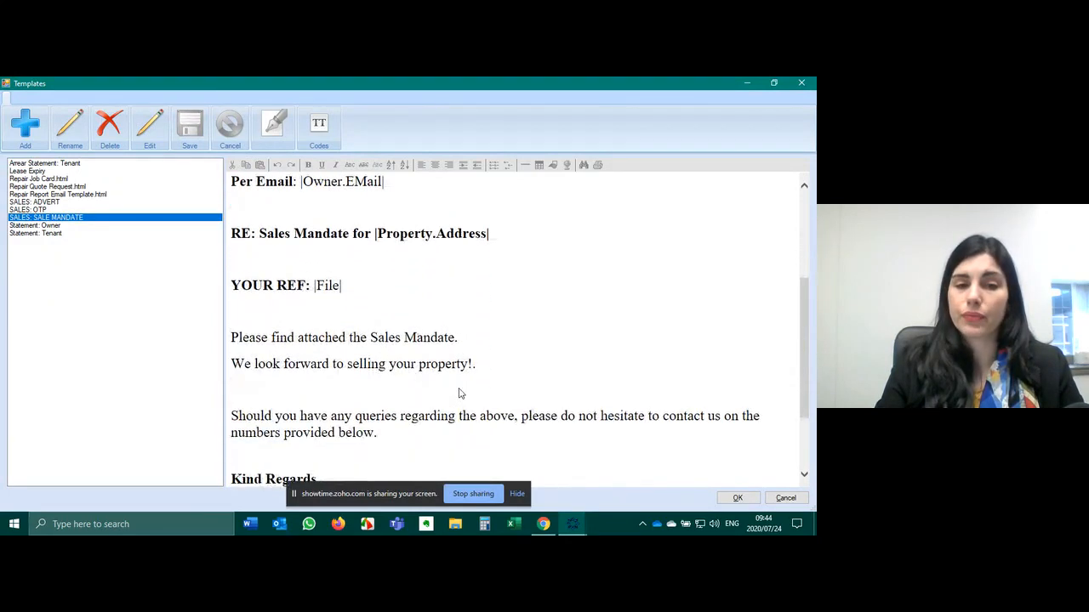
click(737, 498)
scroll(323, 366, down, 2)
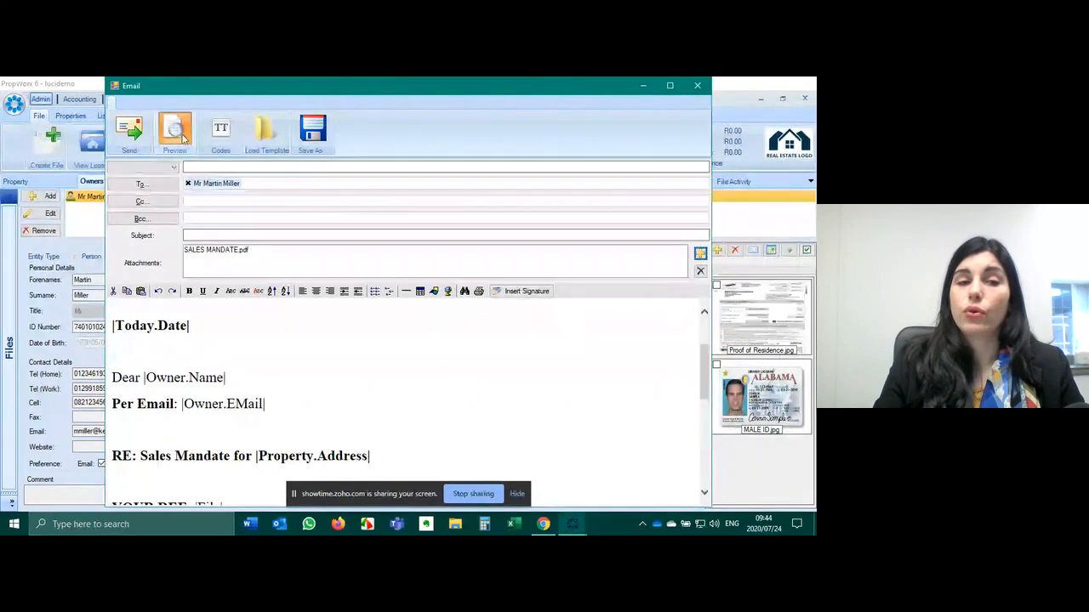
click(175, 135)
scroll(465, 250, down, 1)
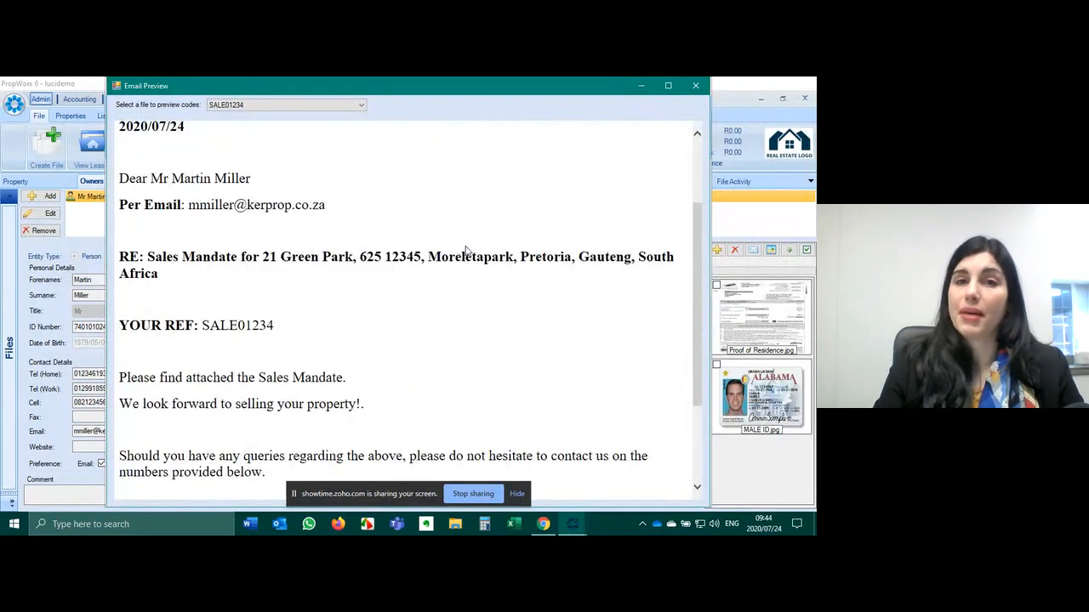
scroll(467, 252, down, 1)
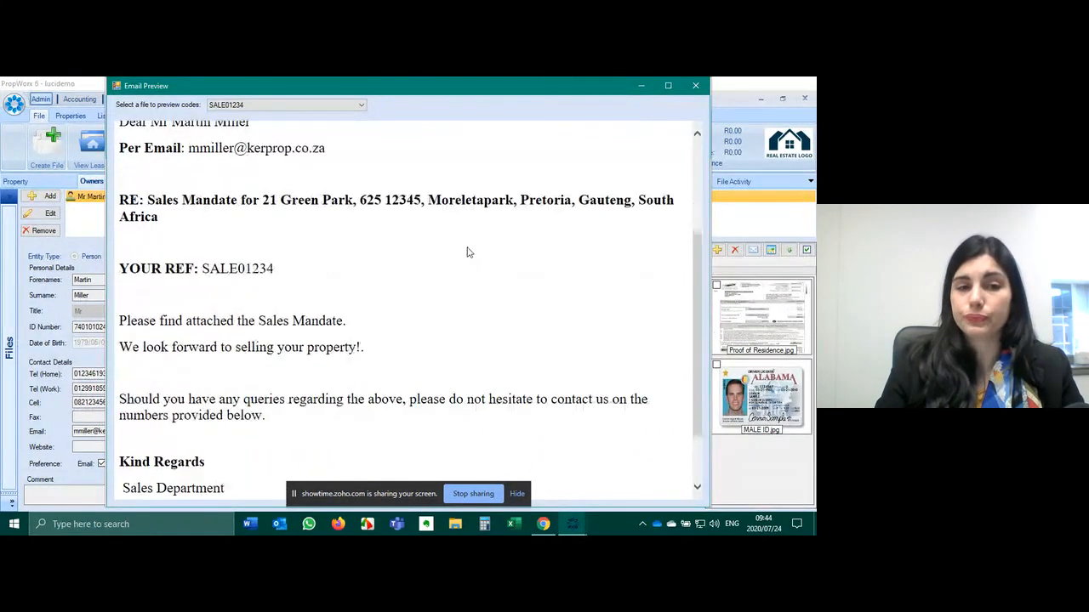
scroll(467, 252, up, 3)
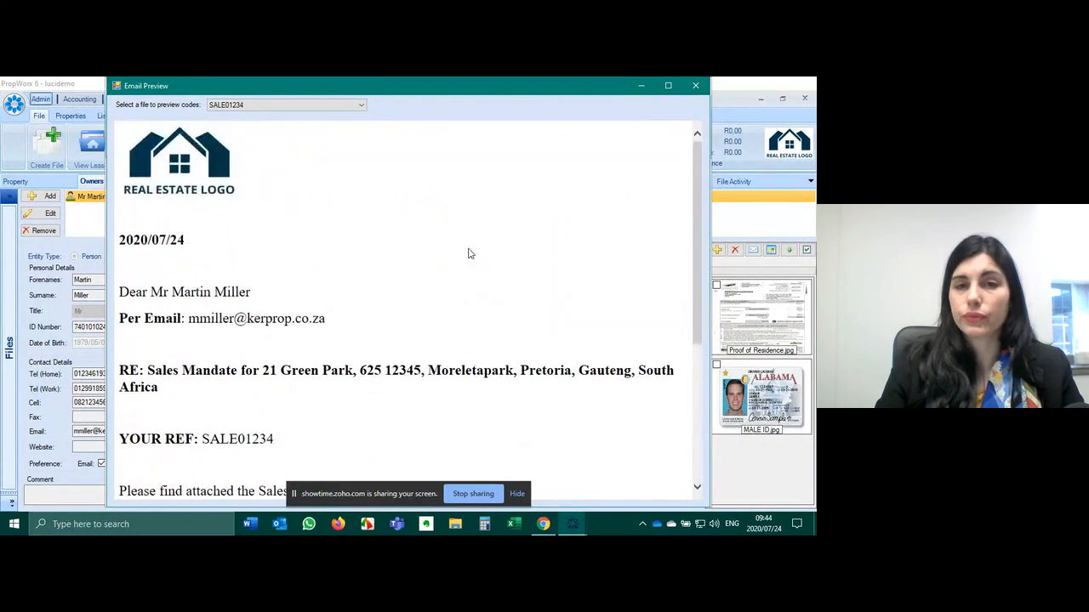
click(695, 85)
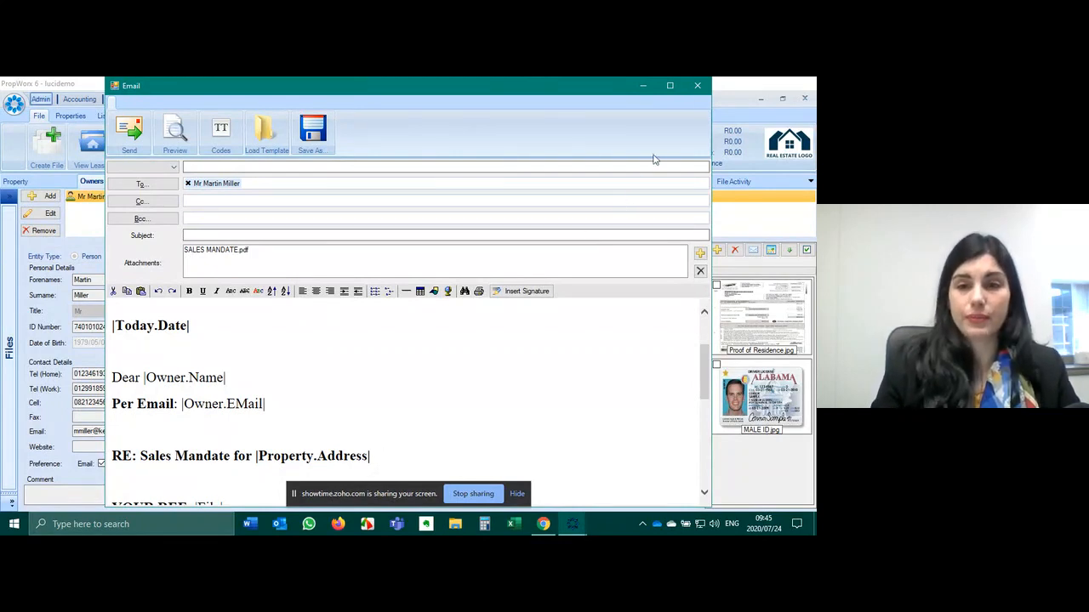
click(698, 86)
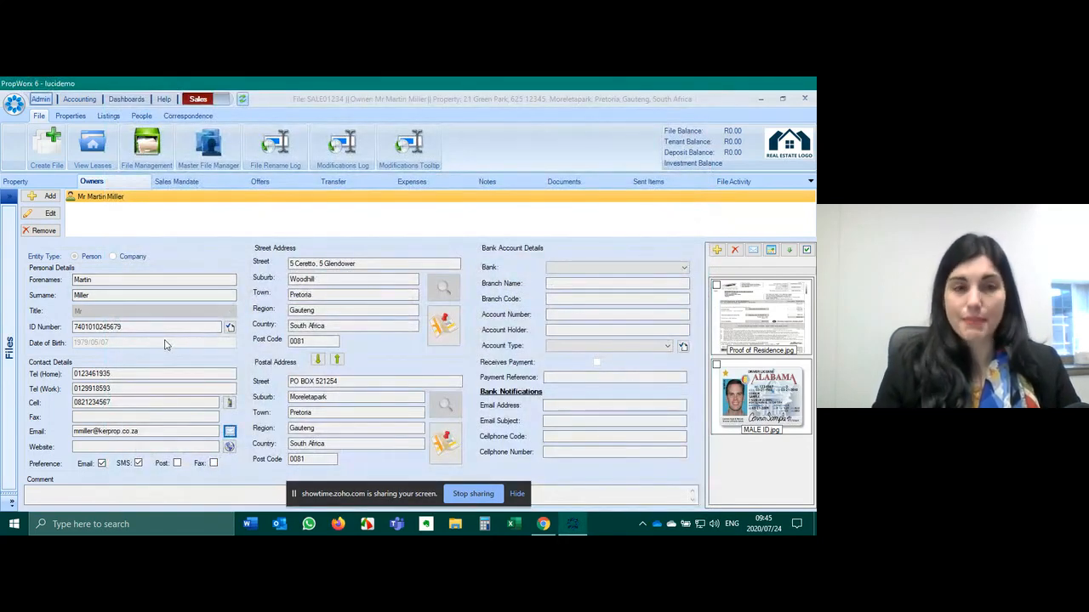
- Set the file's mandate type to Sole Mandate on the Sales Mandate page
click(201, 185)
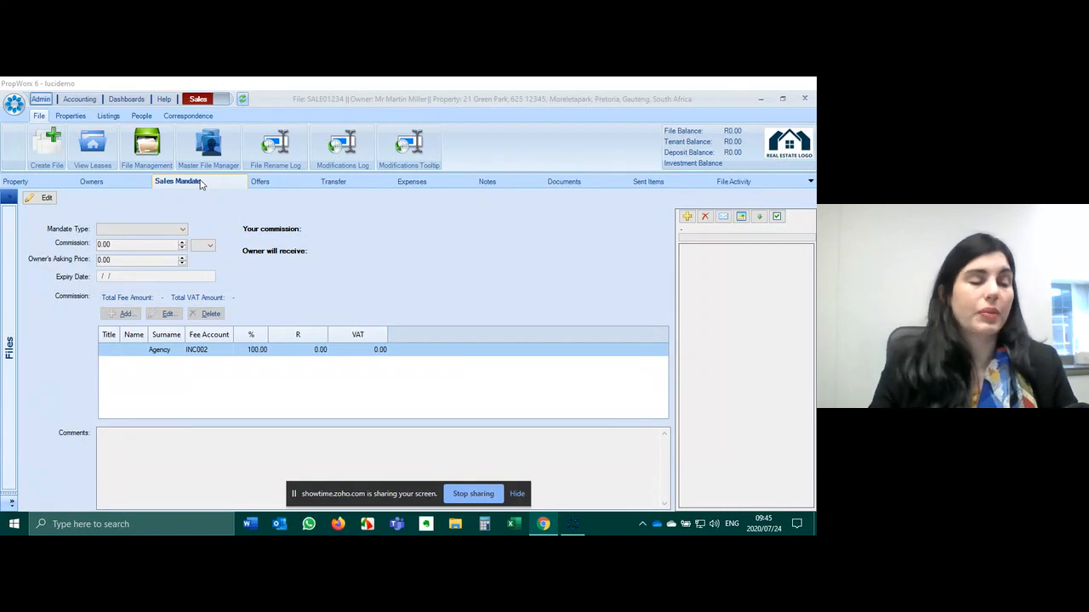
click(40, 197)
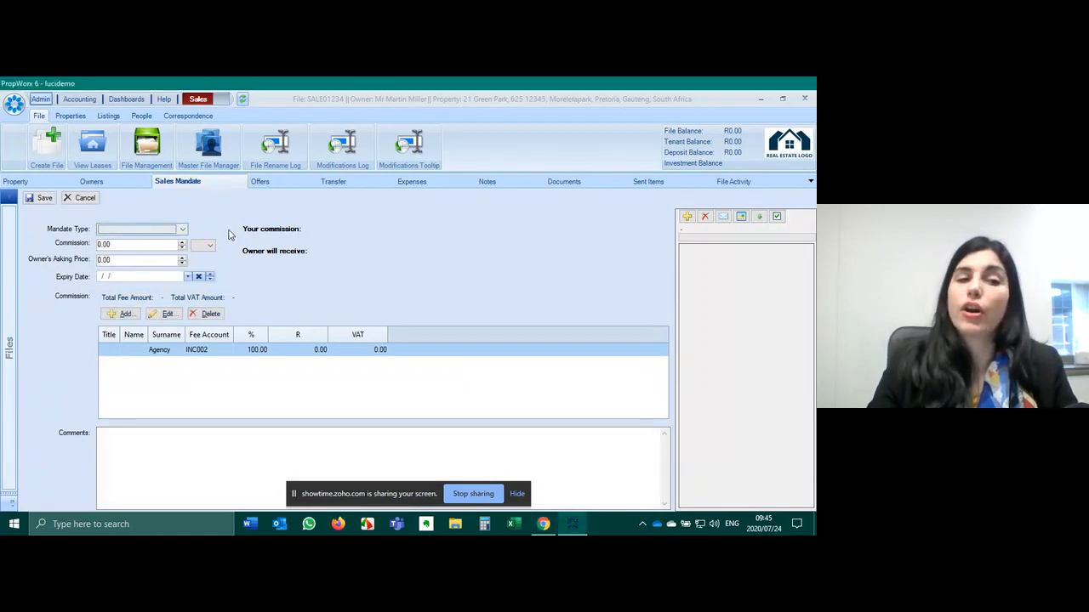
click(155, 230)
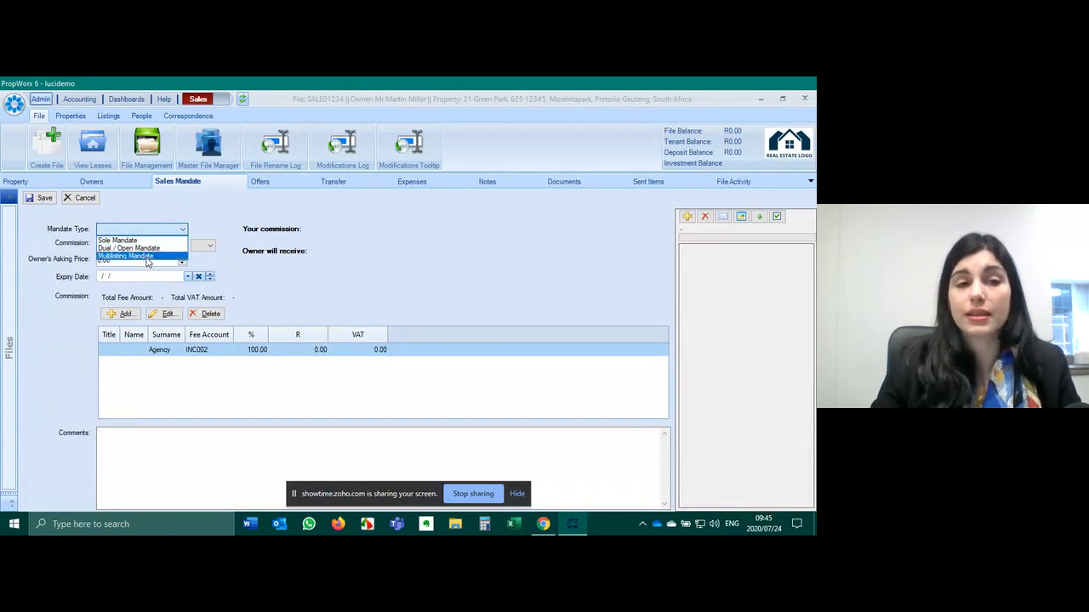
click(145, 241)
- Enter a 5% commission and an owner's asking price of 2500000
key(Tab)
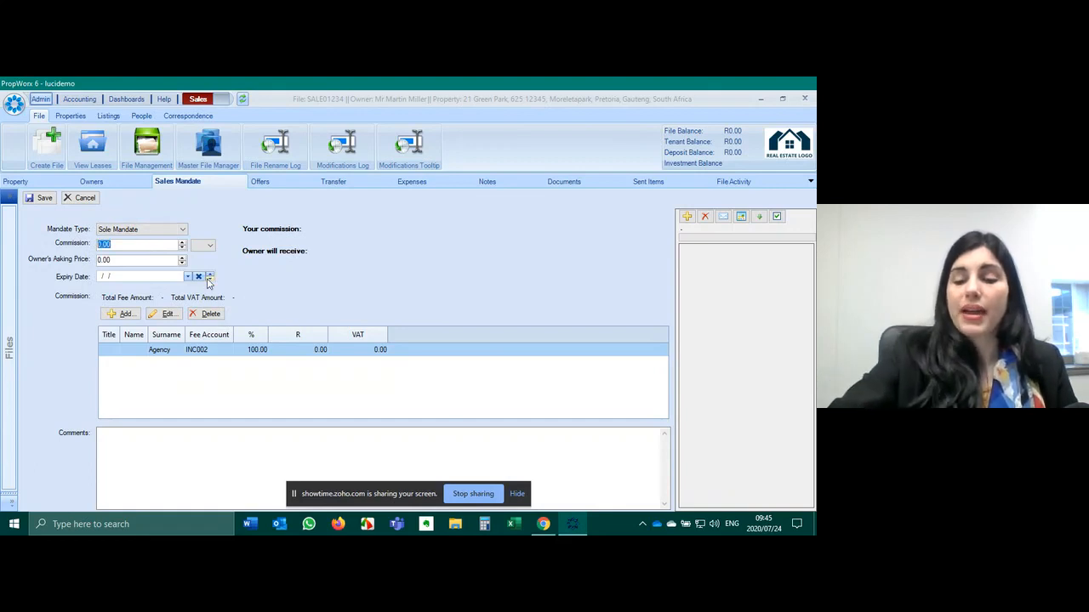
text(5)
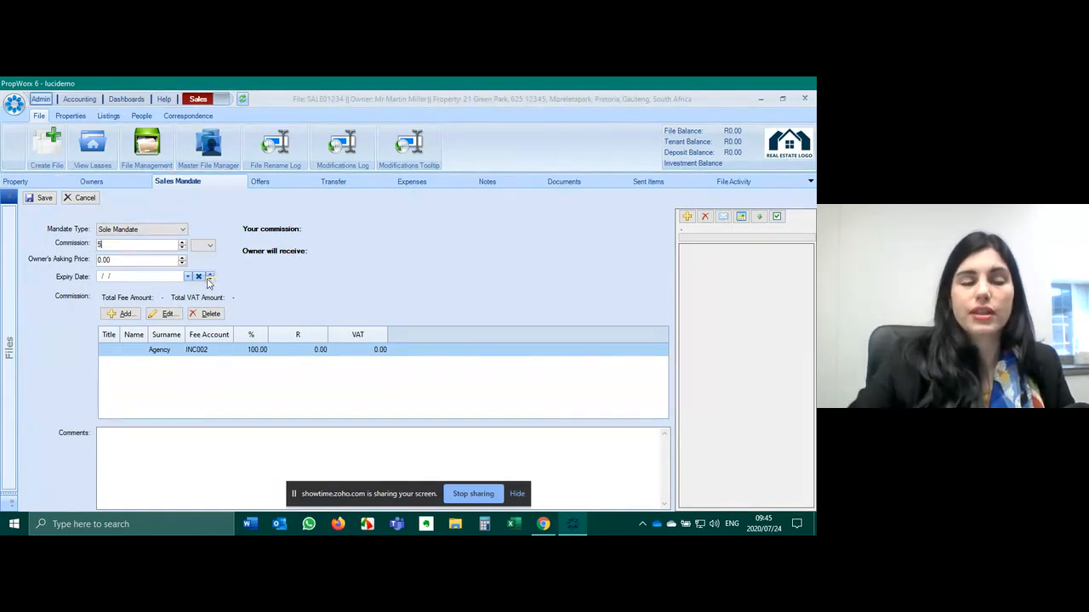
click(208, 245)
click(201, 265)
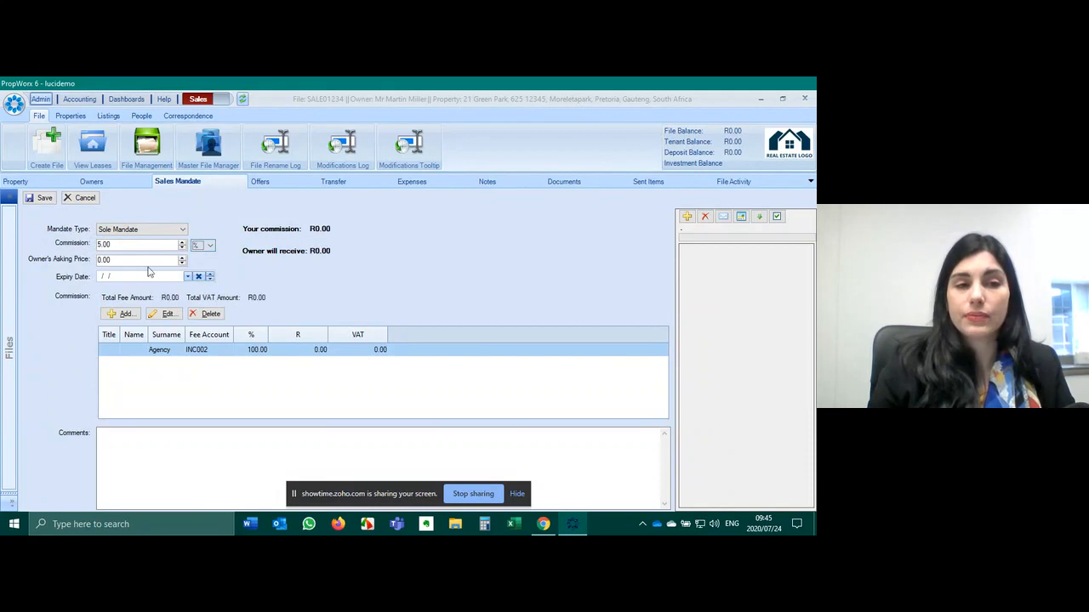
key(Tab)
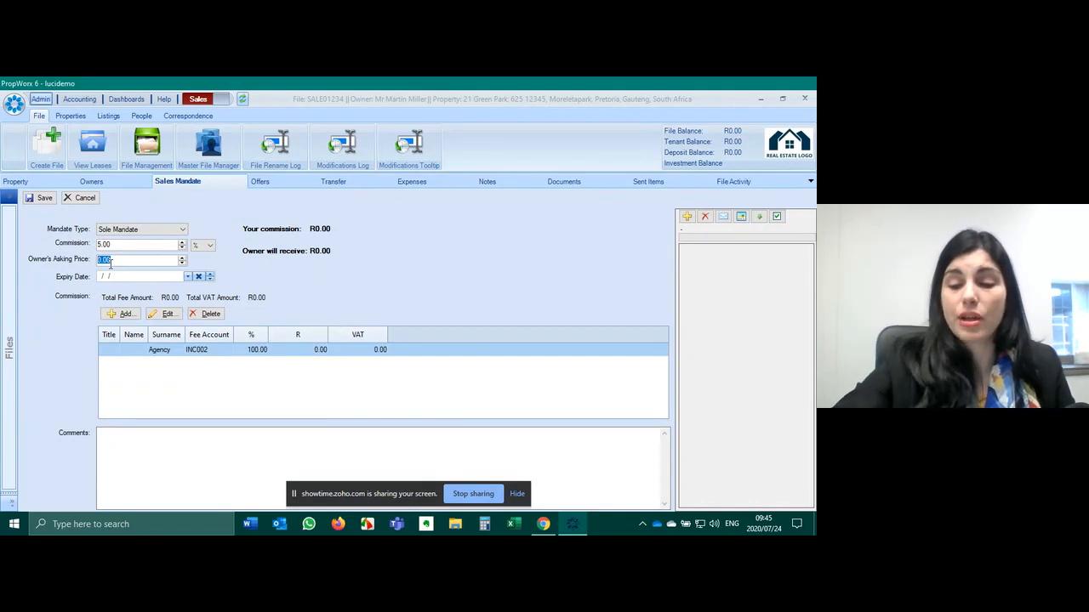
text(2)
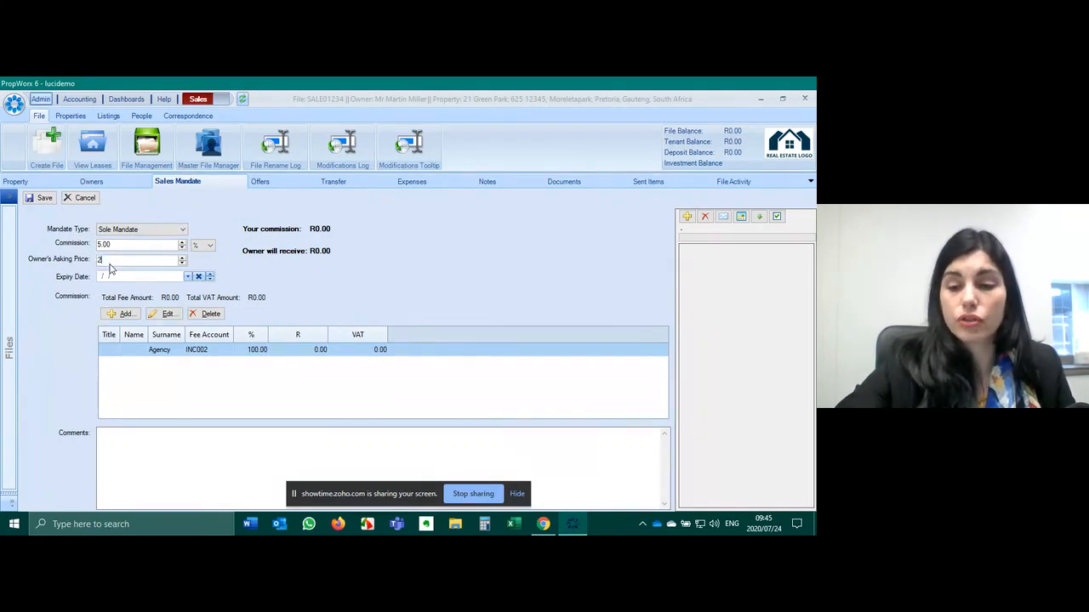
text(500000)
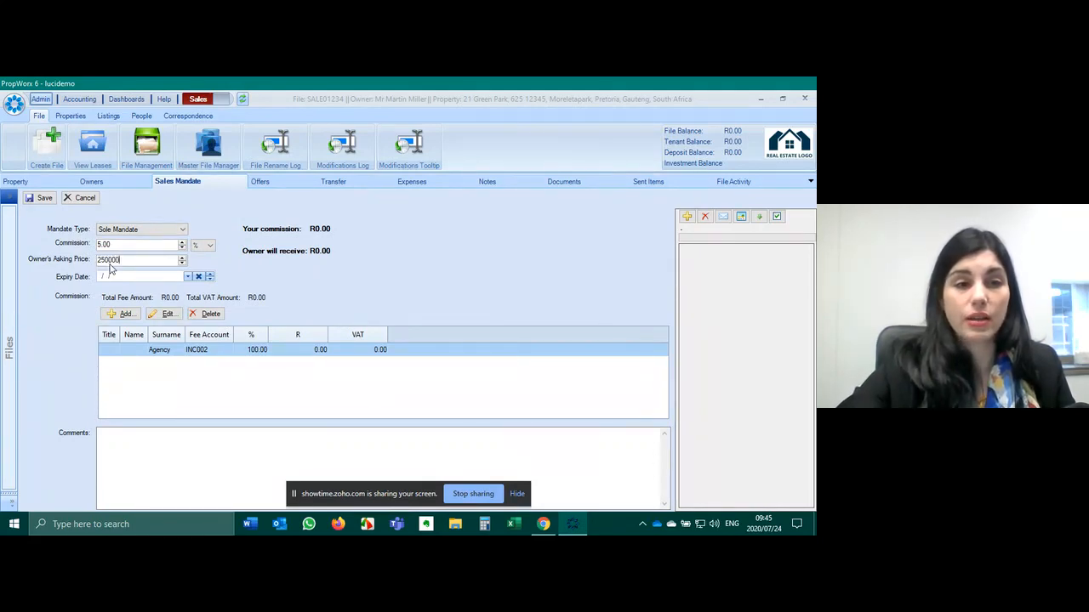
- Set the mandate expiry date to 30 November 2020 and begin adding a commission agent
click(187, 277)
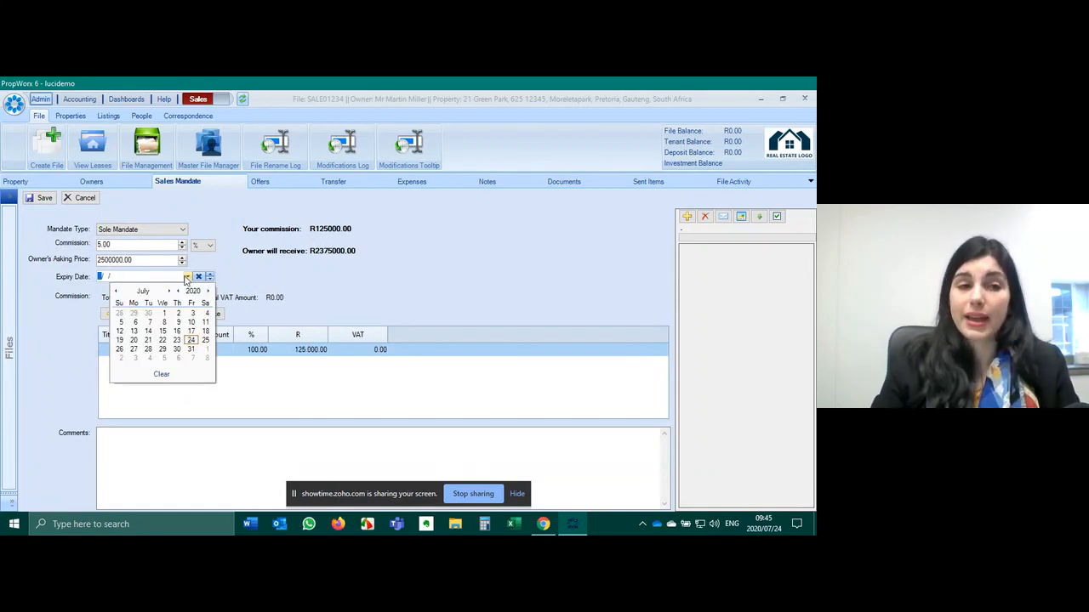
click(171, 292)
click(171, 293)
click(171, 293)
click(171, 292)
click(171, 292)
click(129, 351)
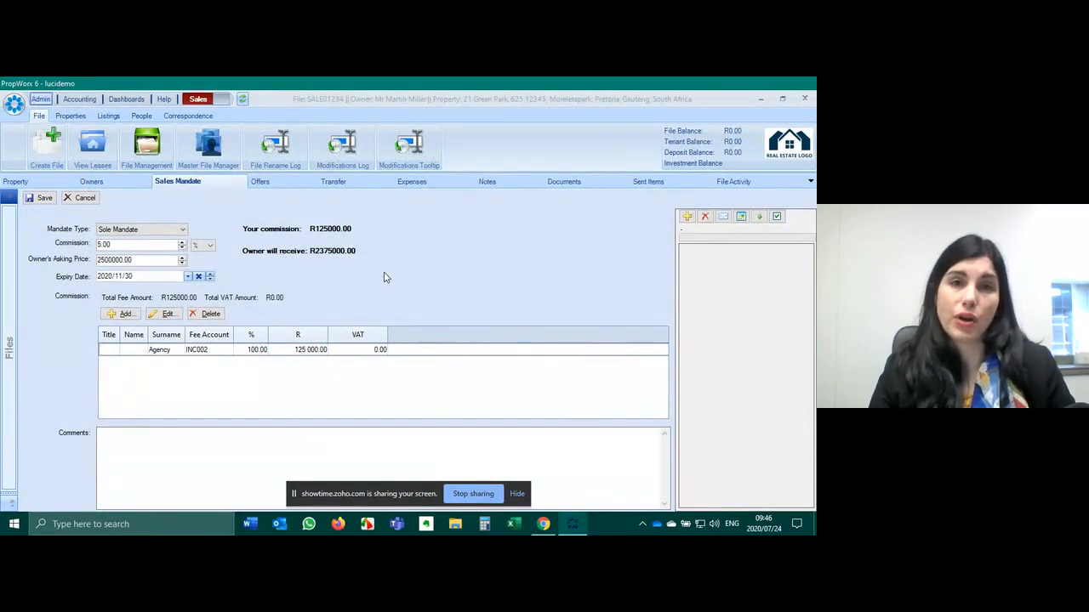
click(120, 314)
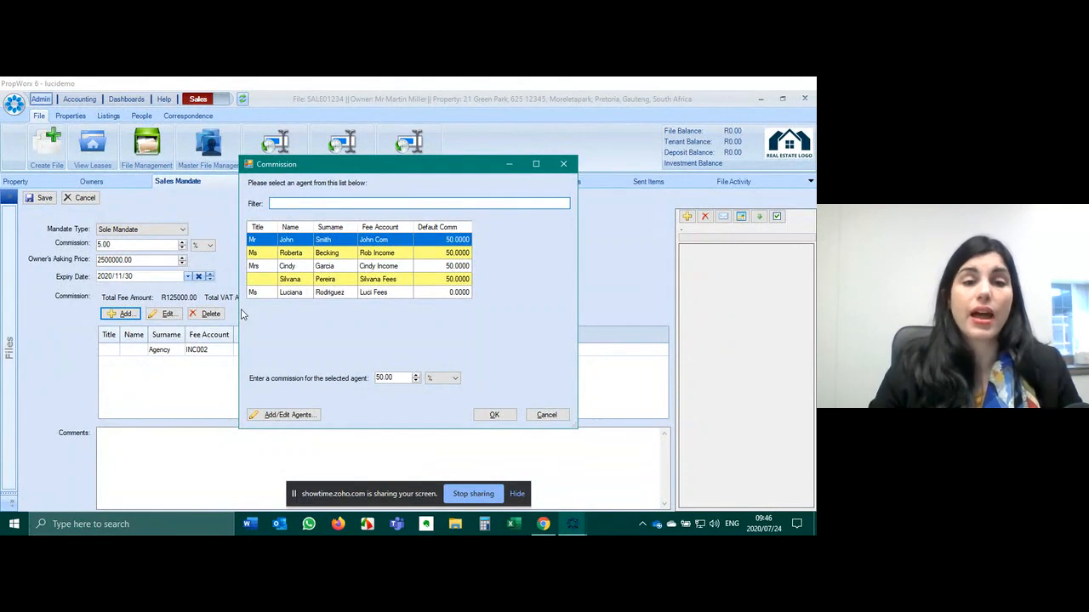
- Add the agent to share the commission 50/50 (R62,500 each), save, and reopen for editing
click(316, 266)
click(494, 415)
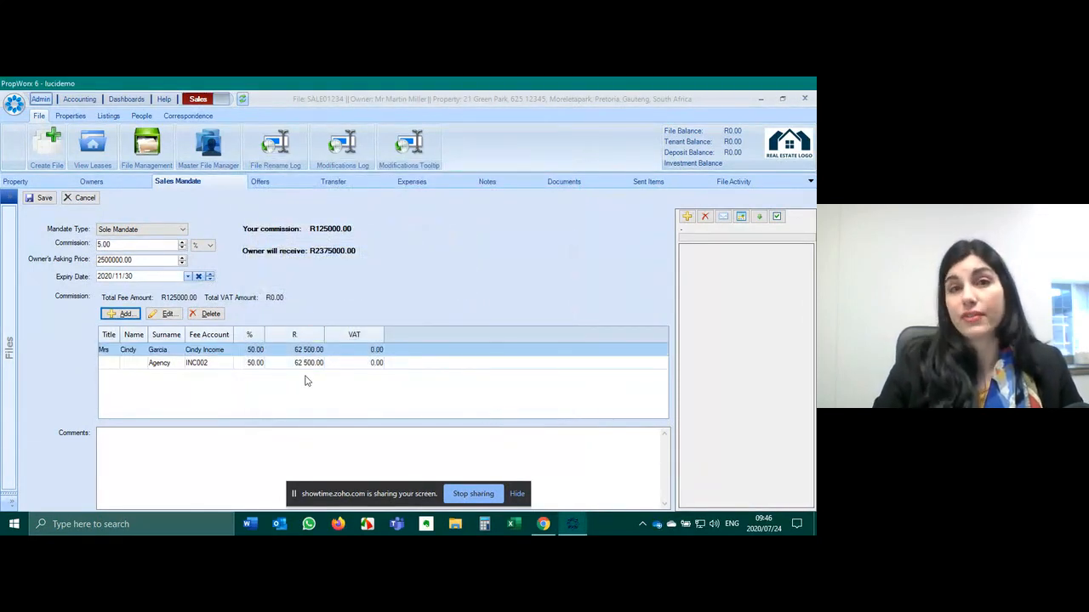
click(38, 197)
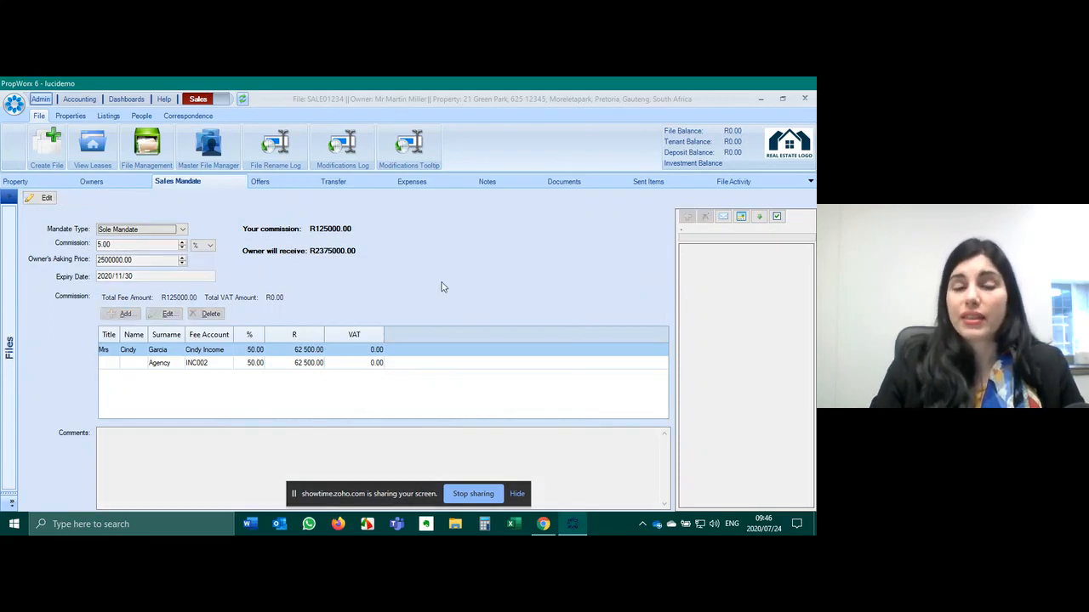
click(52, 201)
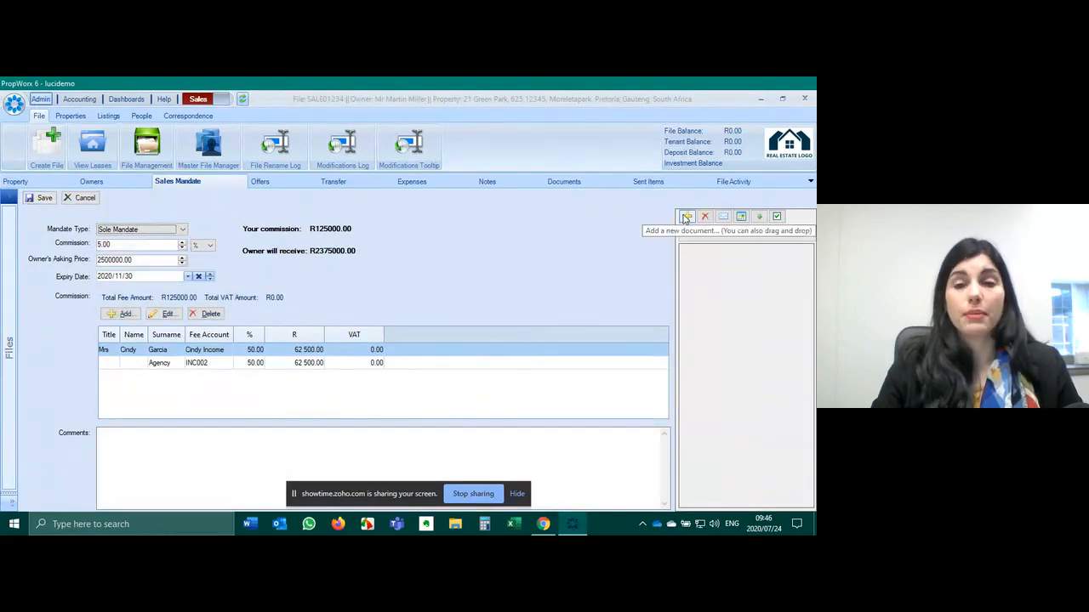
- Add MANDATE.pdf from Desktop\WEBINAR\SALES\Docs as a document on the mandate
click(688, 218)
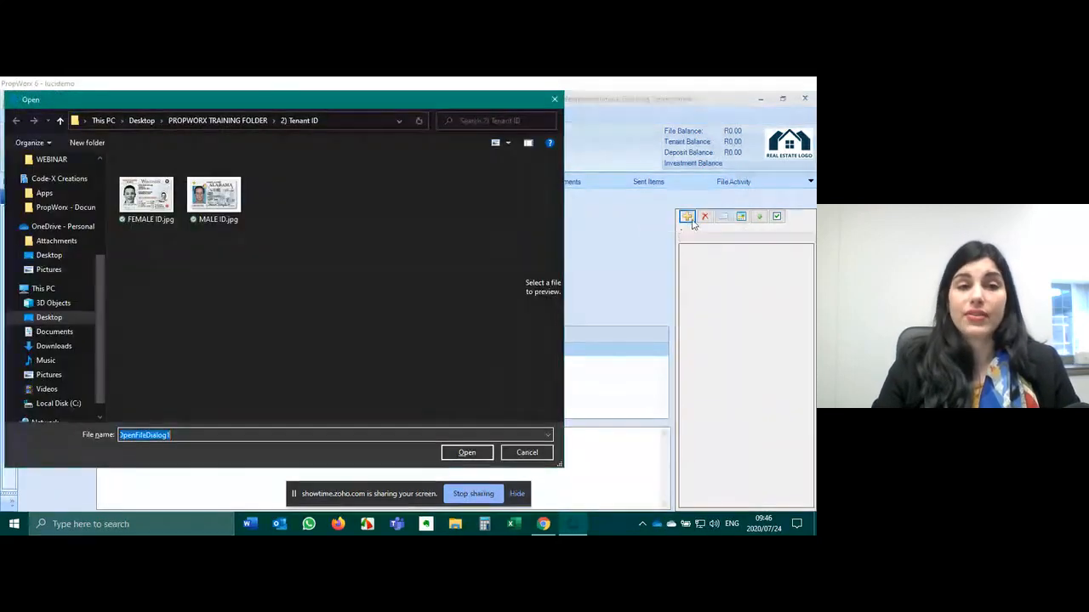
click(143, 121)
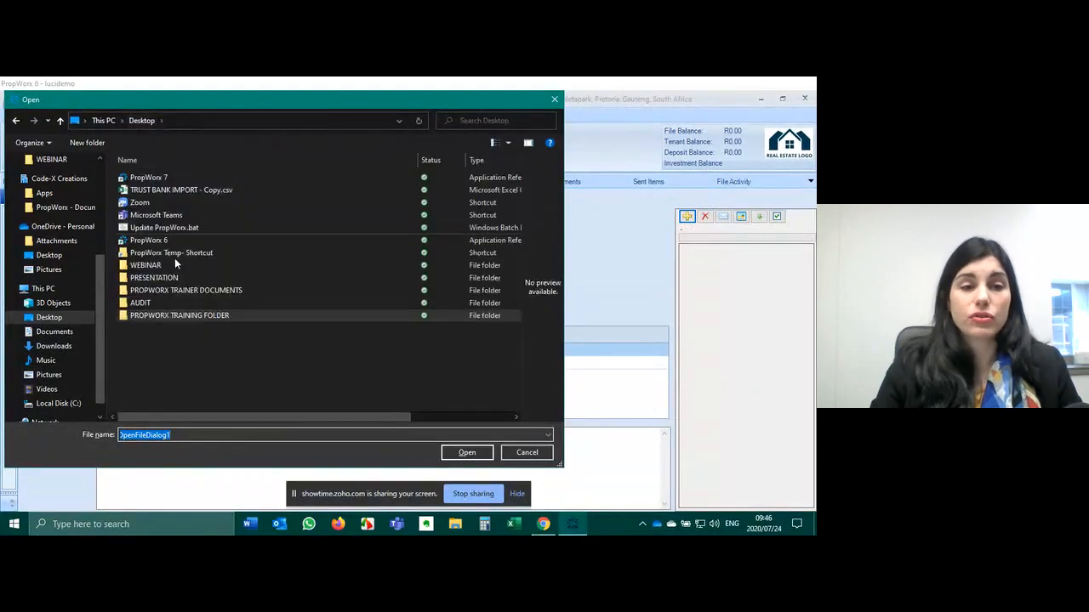
double_click(167, 265)
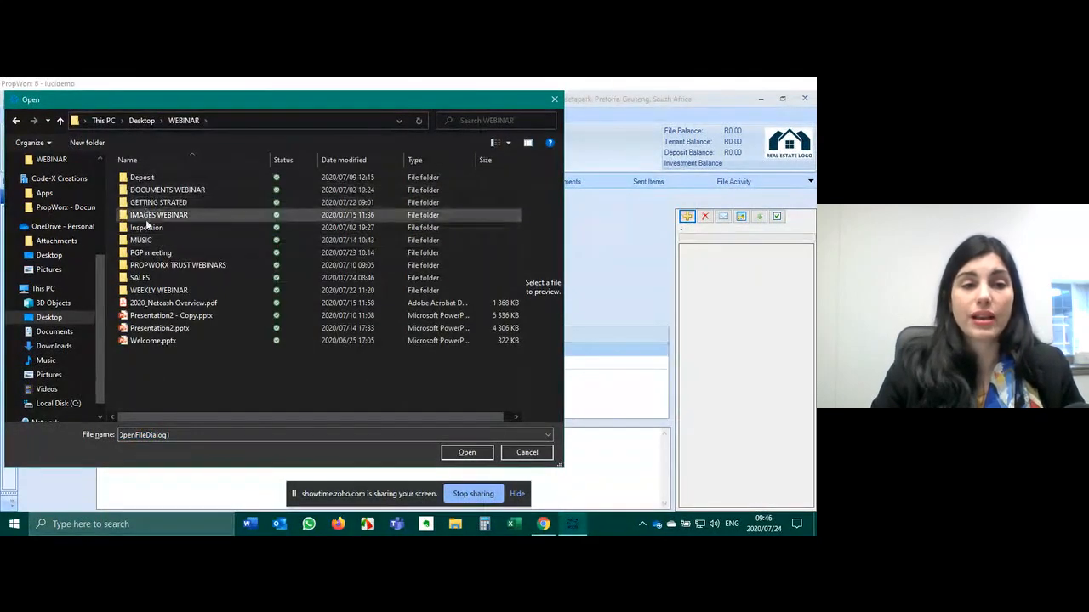
double_click(153, 277)
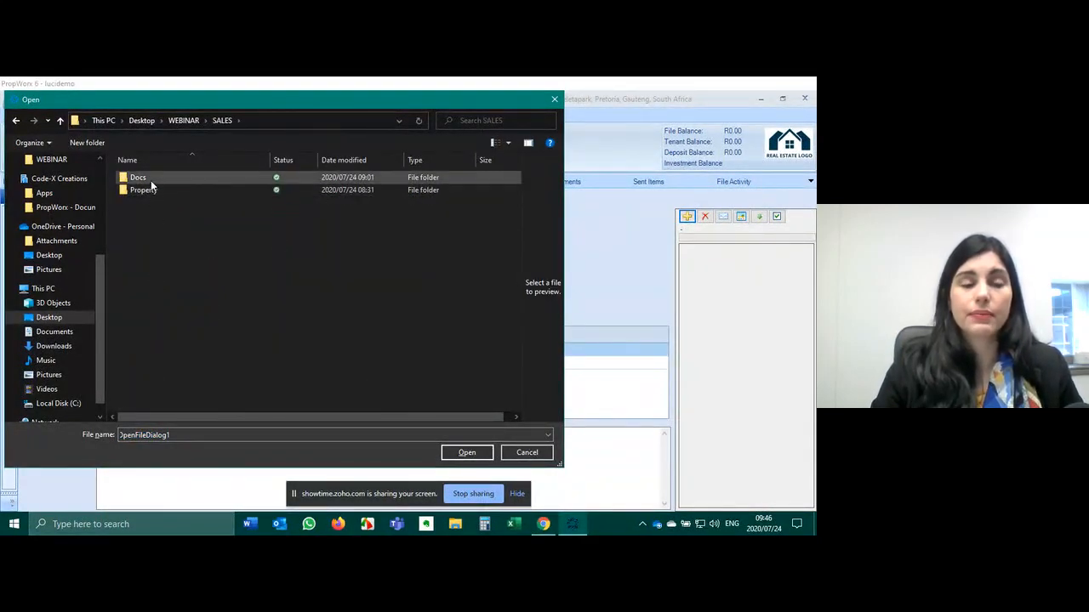
double_click(150, 180)
click(153, 191)
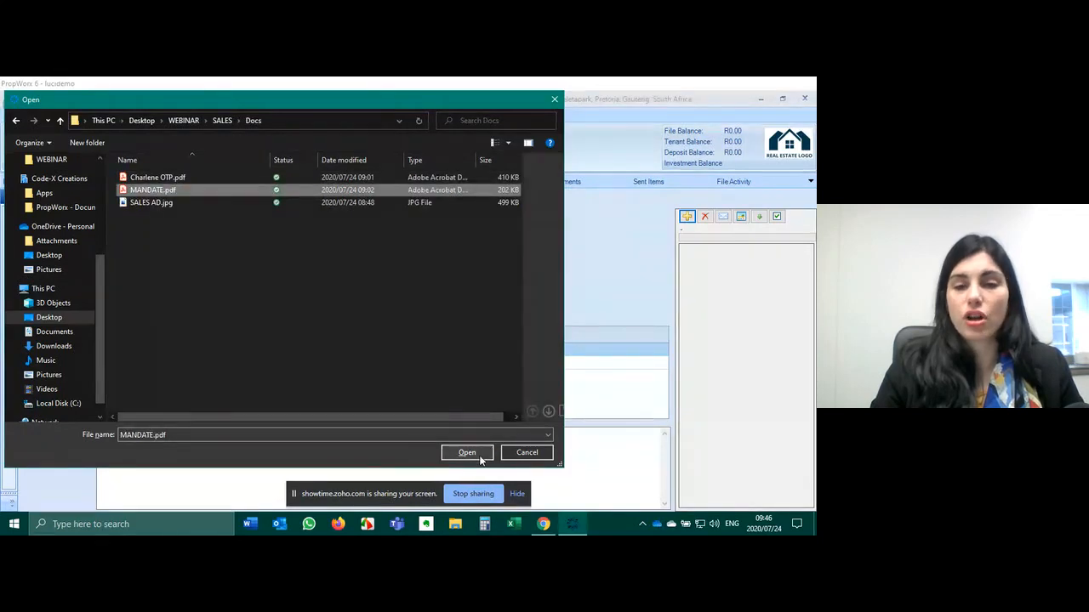
click(473, 452)
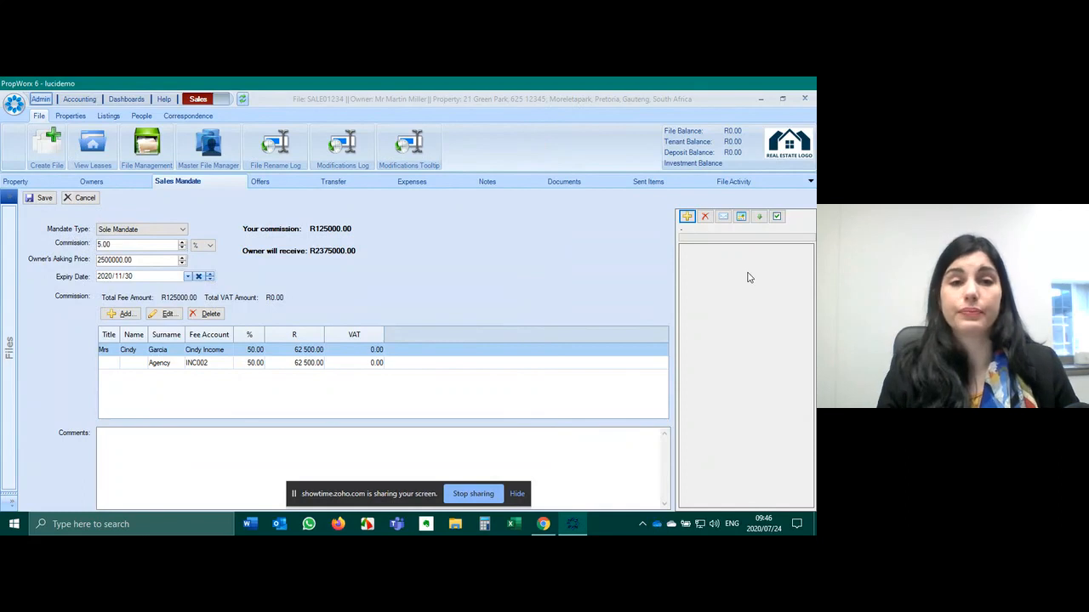
- Save the mandate, then open MANDATE.pdf in Acrobat to review it and close it
click(51, 199)
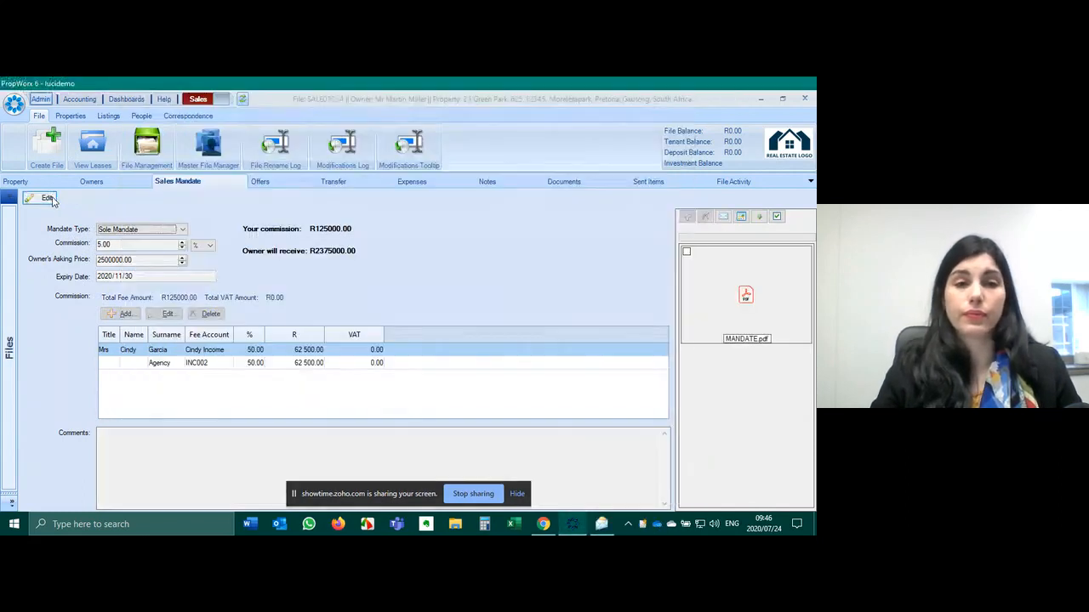
click(762, 290)
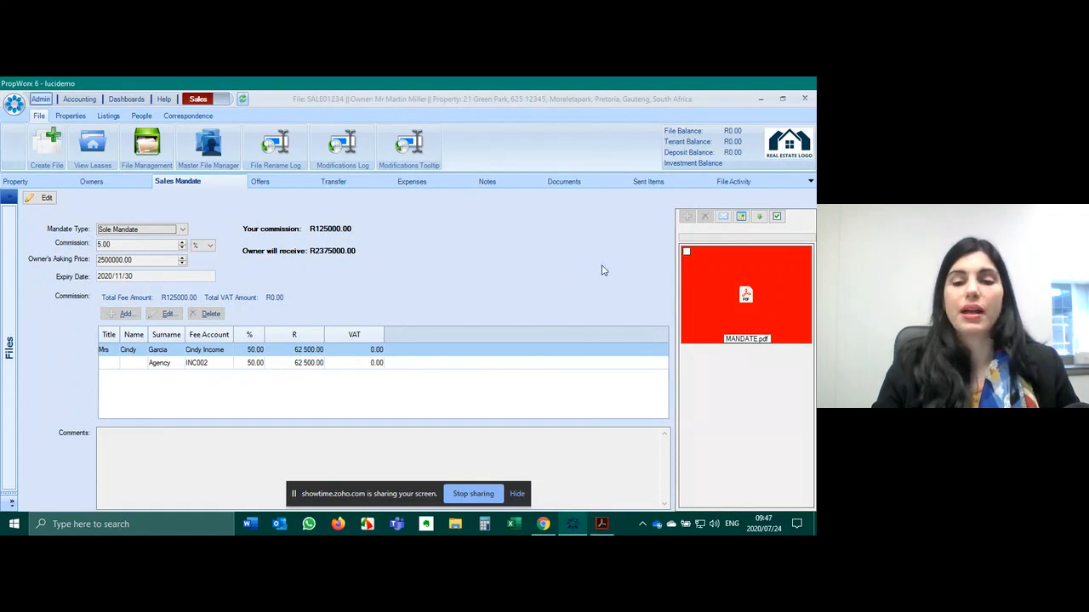
click(598, 524)
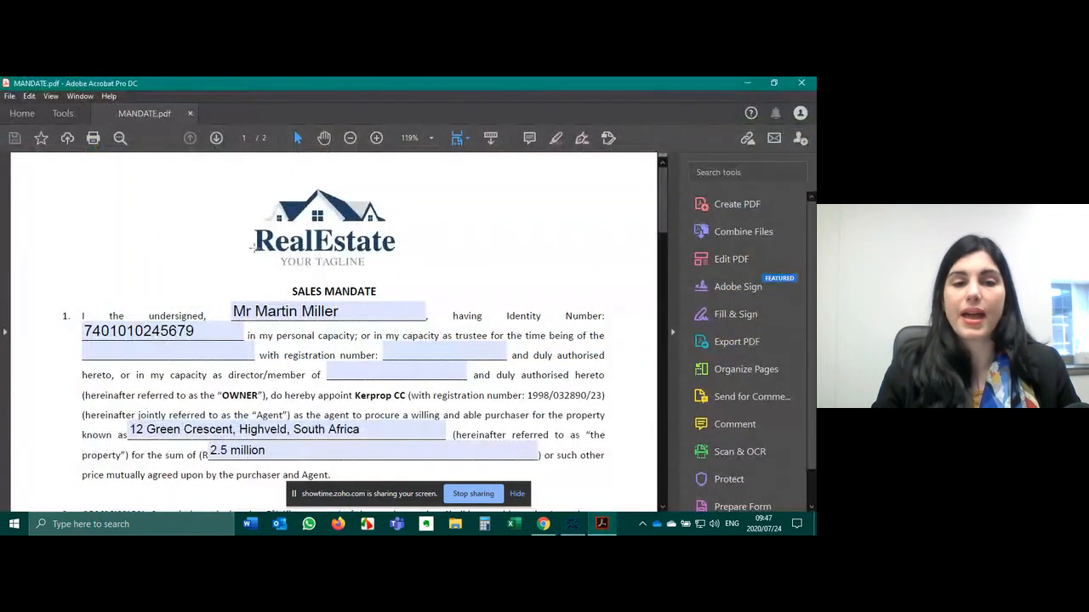
click(810, 83)
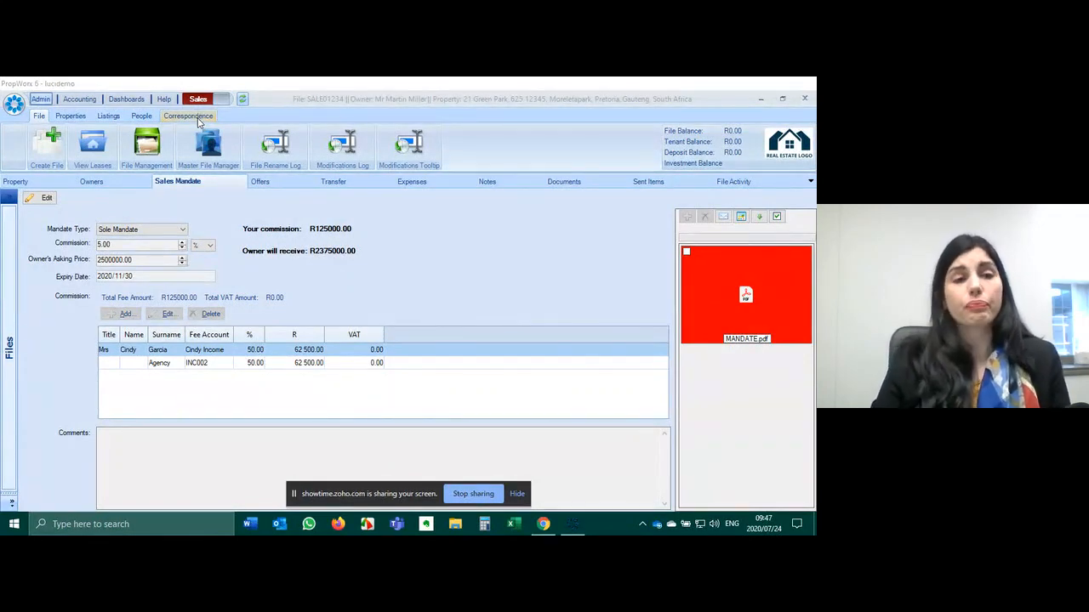
- Open the All People list from the People ribbon, showing all 51 records
click(142, 115)
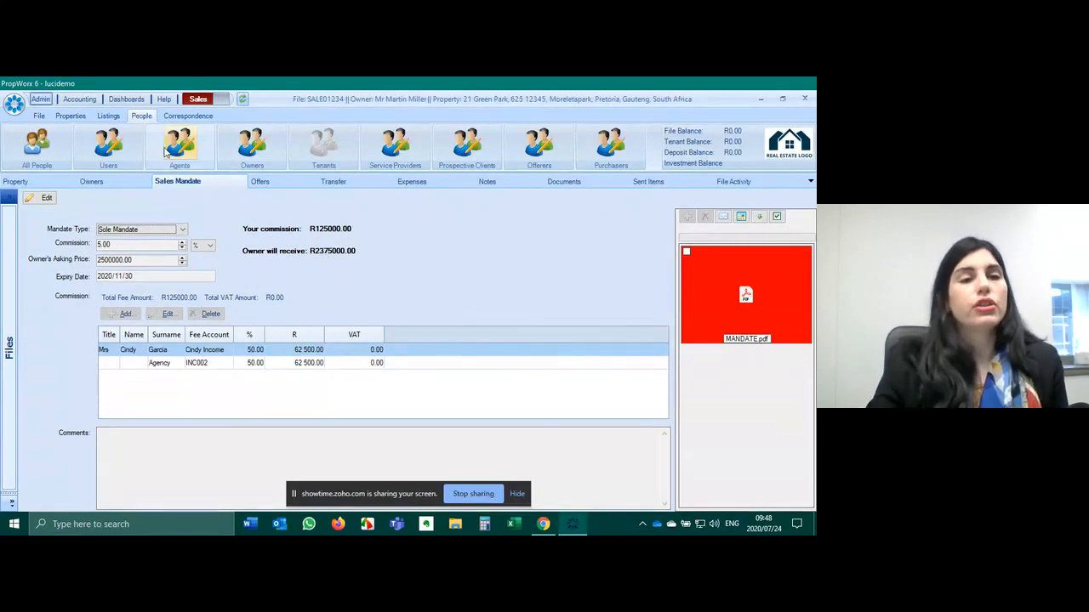
click(34, 147)
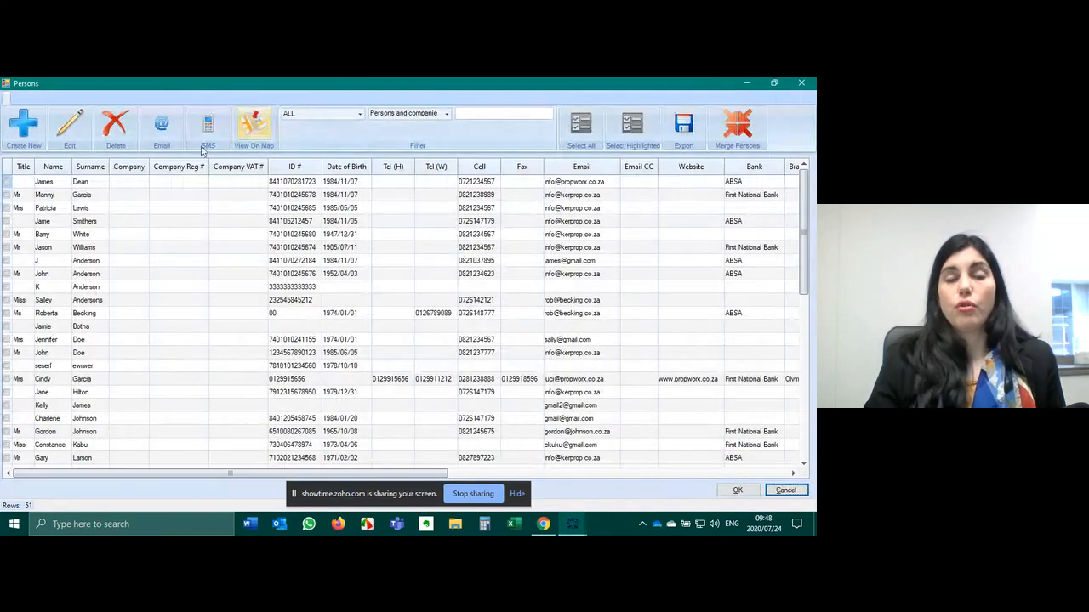
- Filter people to RentalOwner, select all 17, and start an e-mail despite one missing address
click(336, 113)
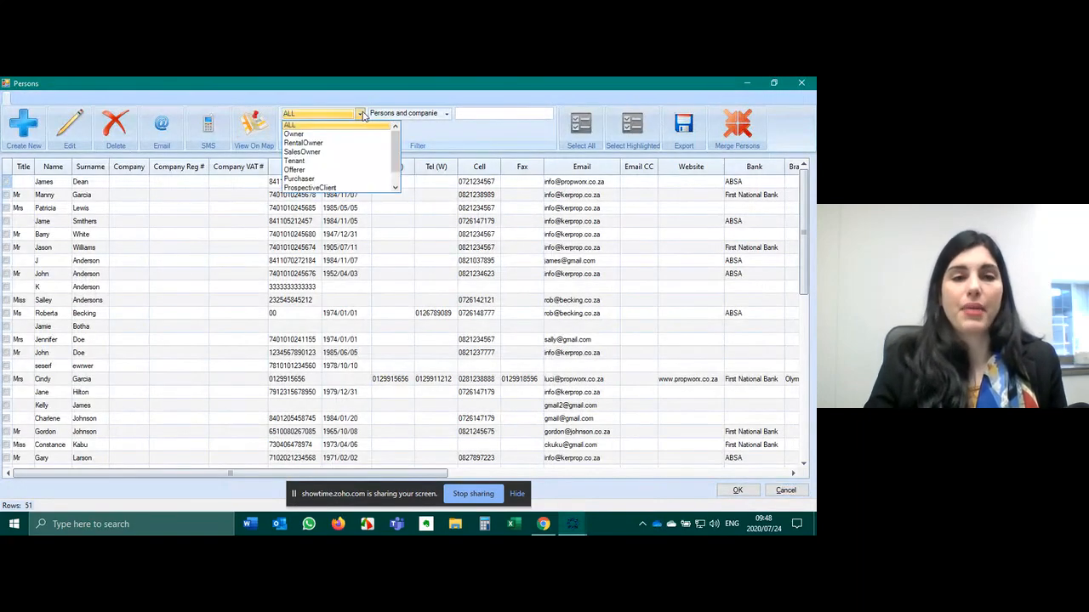
click(321, 143)
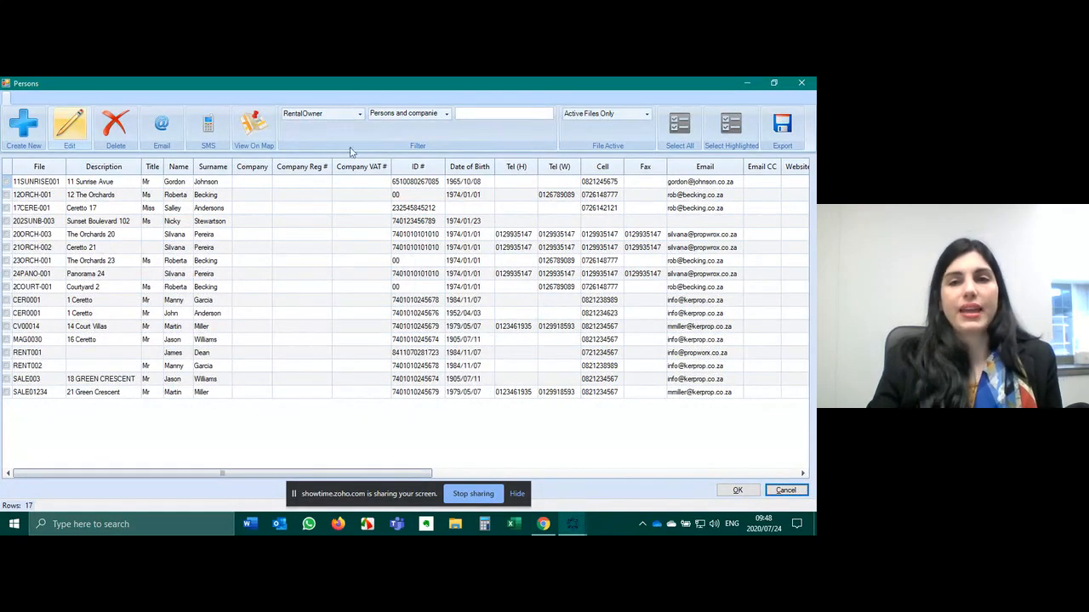
click(680, 126)
click(163, 136)
click(446, 342)
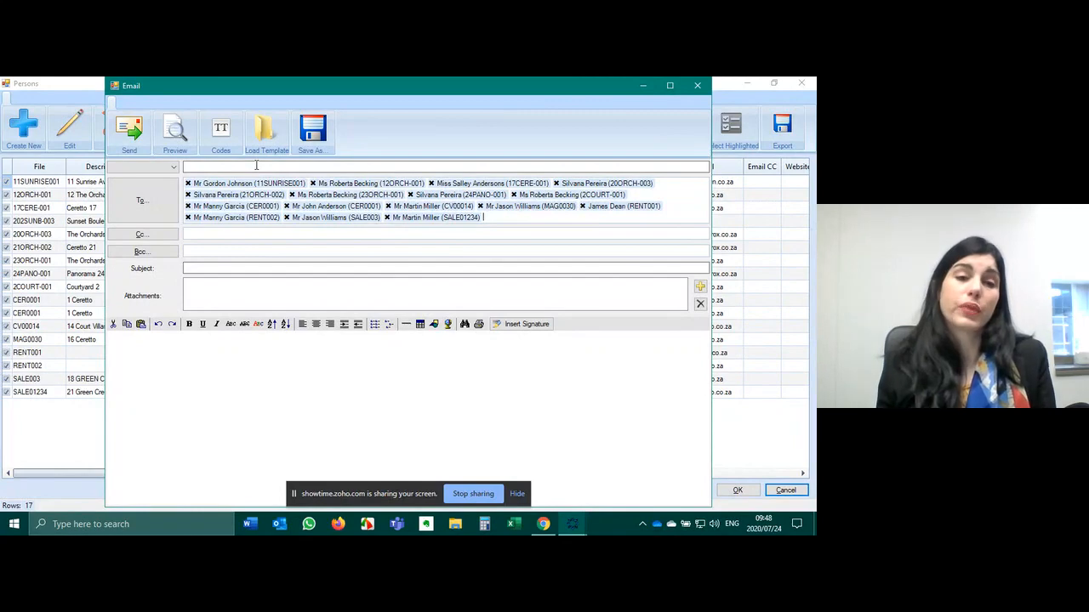
- Load the SALES: ADVERT template into the bulk owner e-mail and show attachment options
click(274, 126)
click(40, 203)
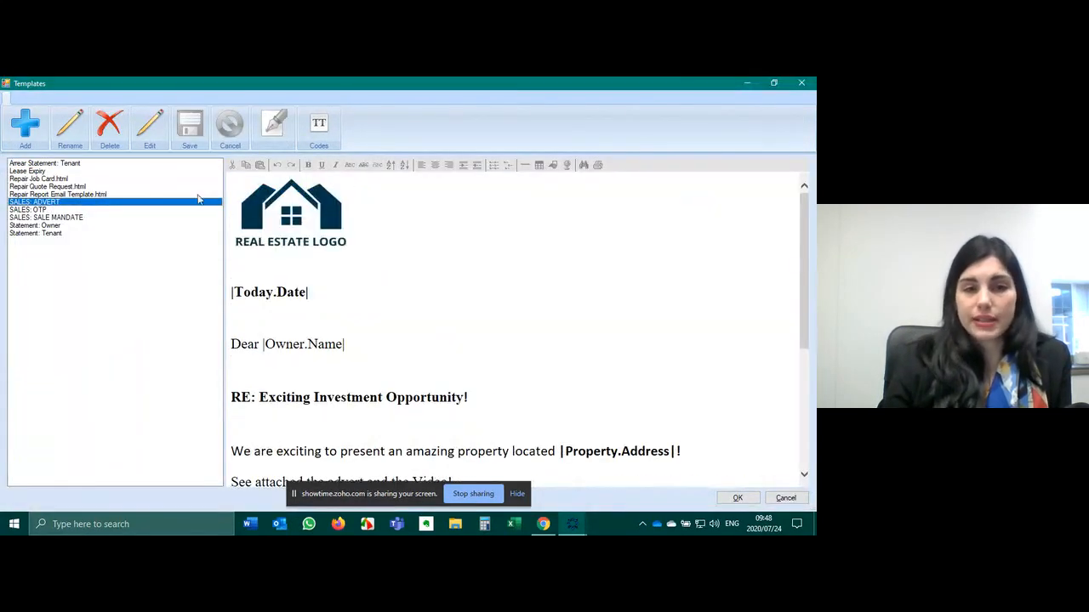
scroll(359, 308, down, 3)
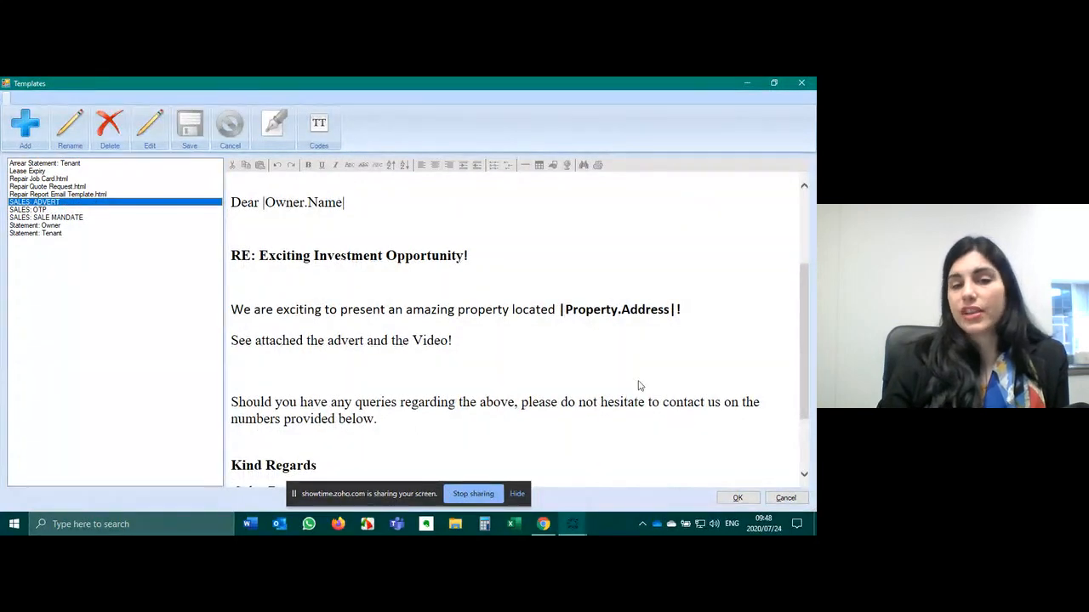
click(737, 498)
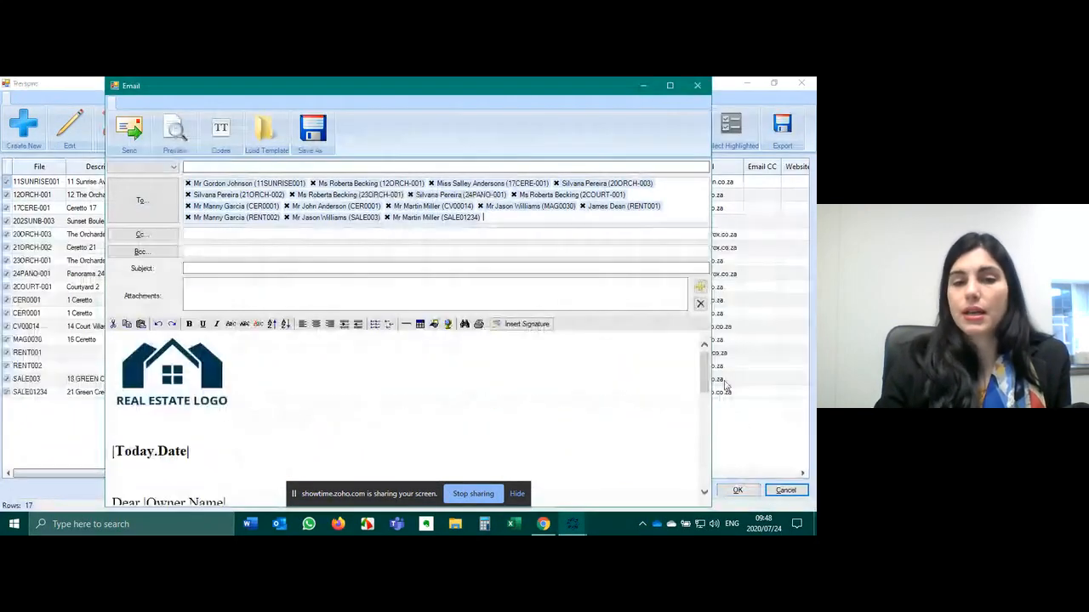
scroll(415, 391, down, 1)
scroll(415, 391, down, 2)
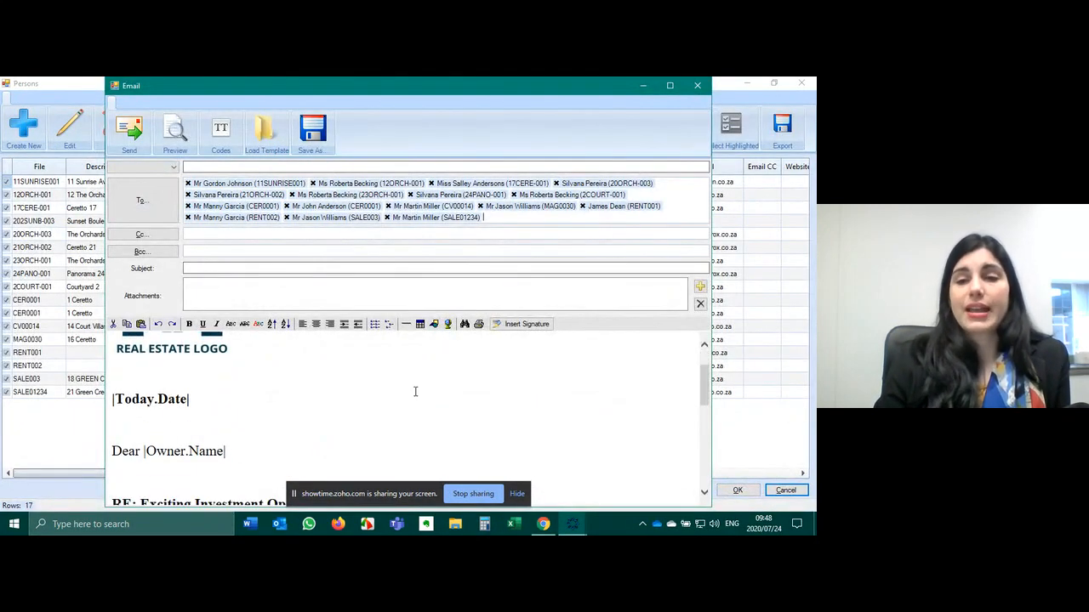
scroll(404, 388, up, 2)
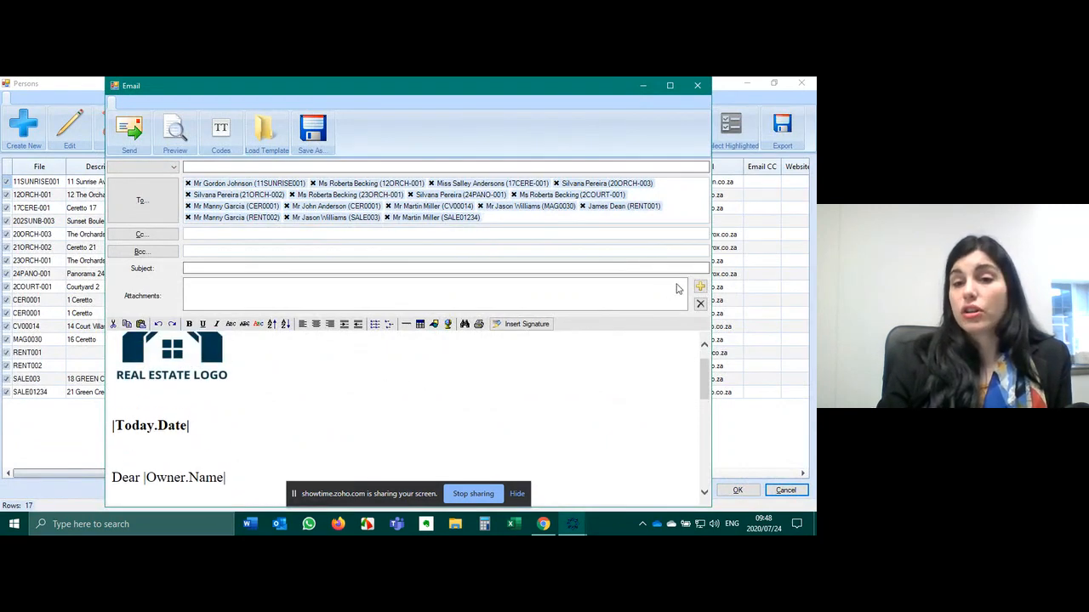
click(699, 290)
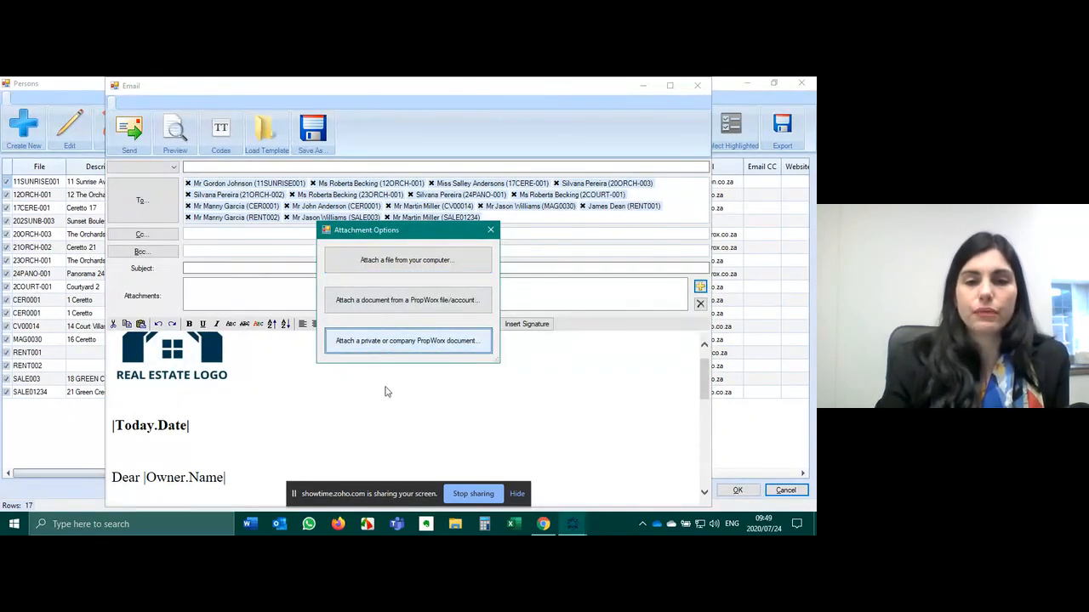
- Attach SALES AD.jpg, DCM123157894587.jpg and DCM123157894.jpg from file SALE01234, then select the advert heading
click(401, 302)
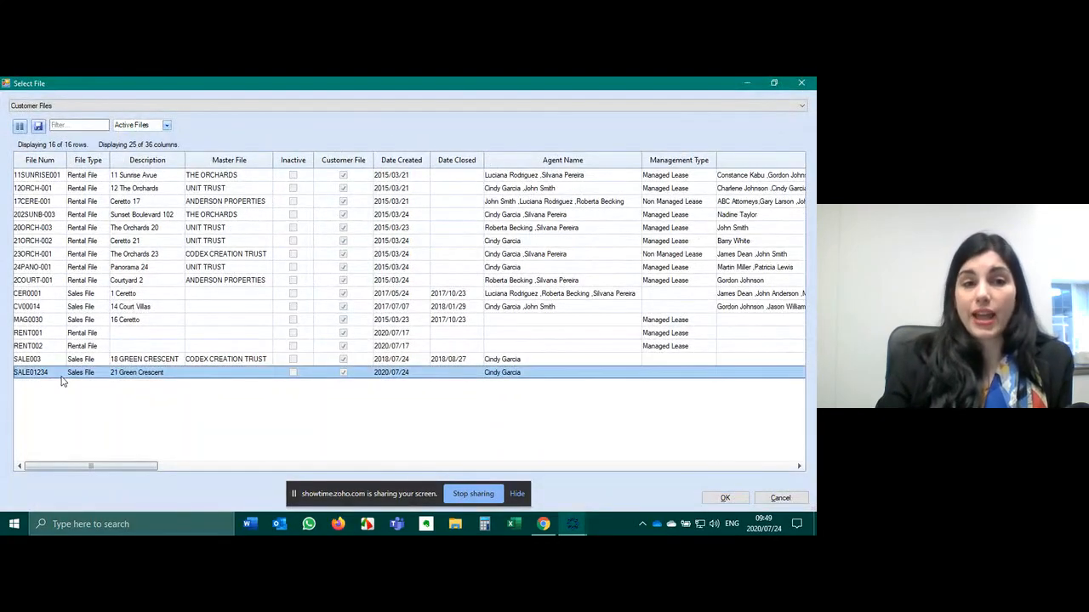
click(726, 496)
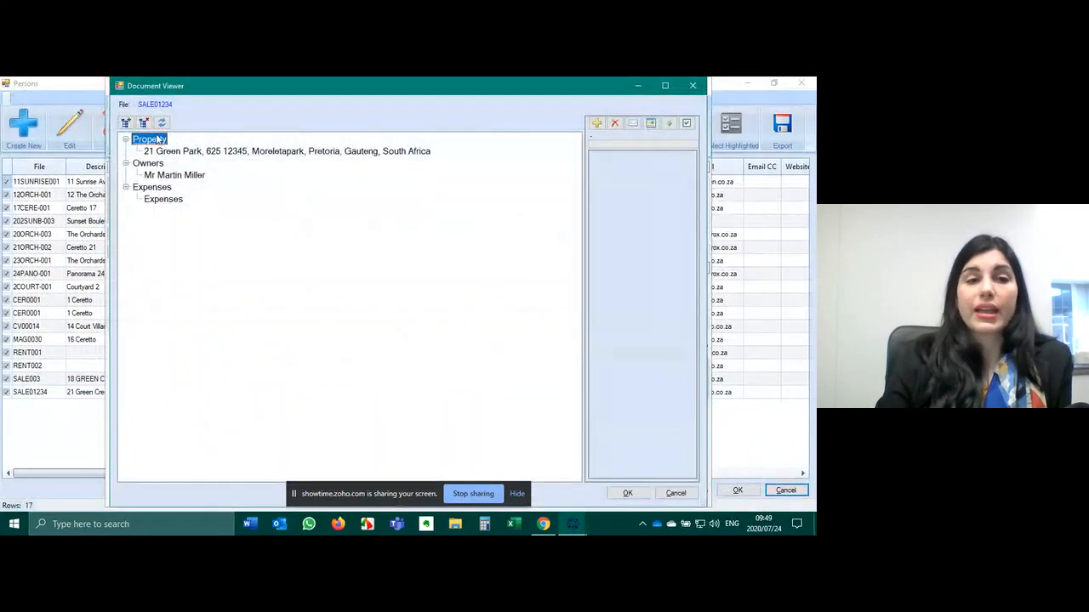
click(169, 152)
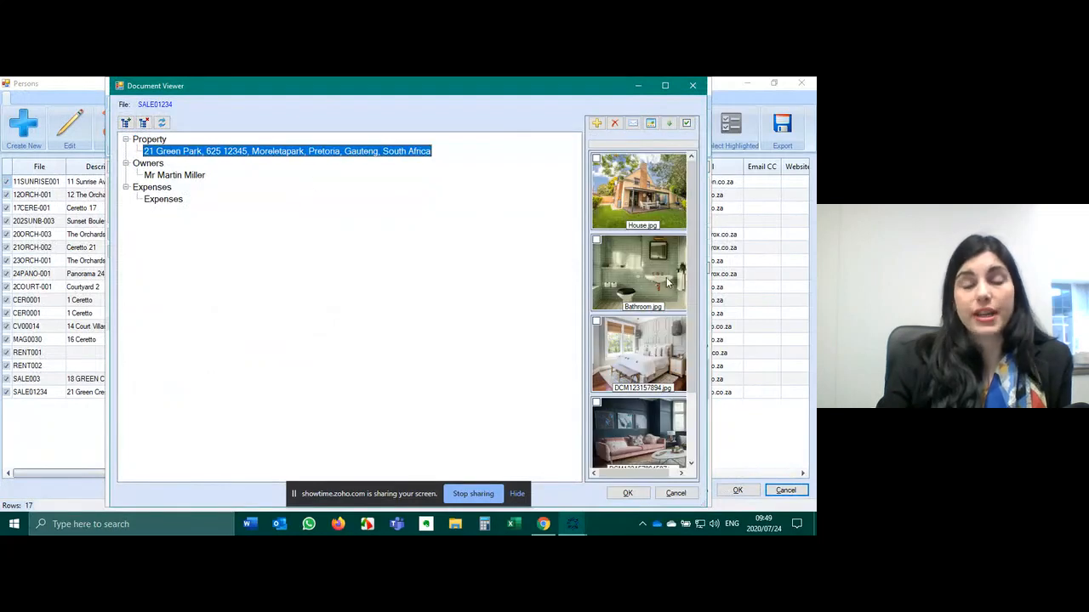
scroll(668, 282, down, 3)
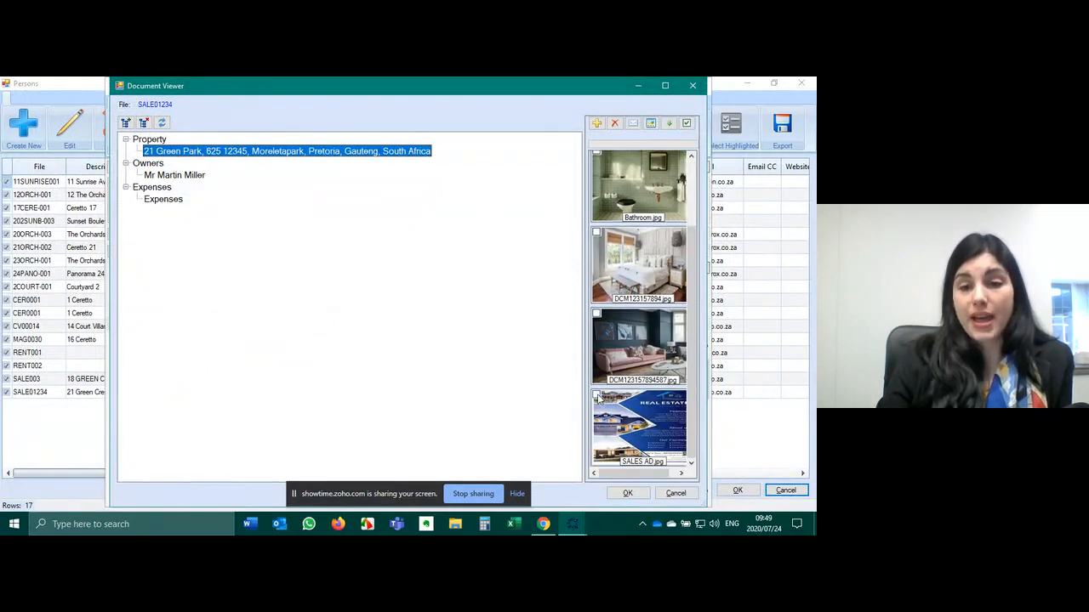
click(596, 395)
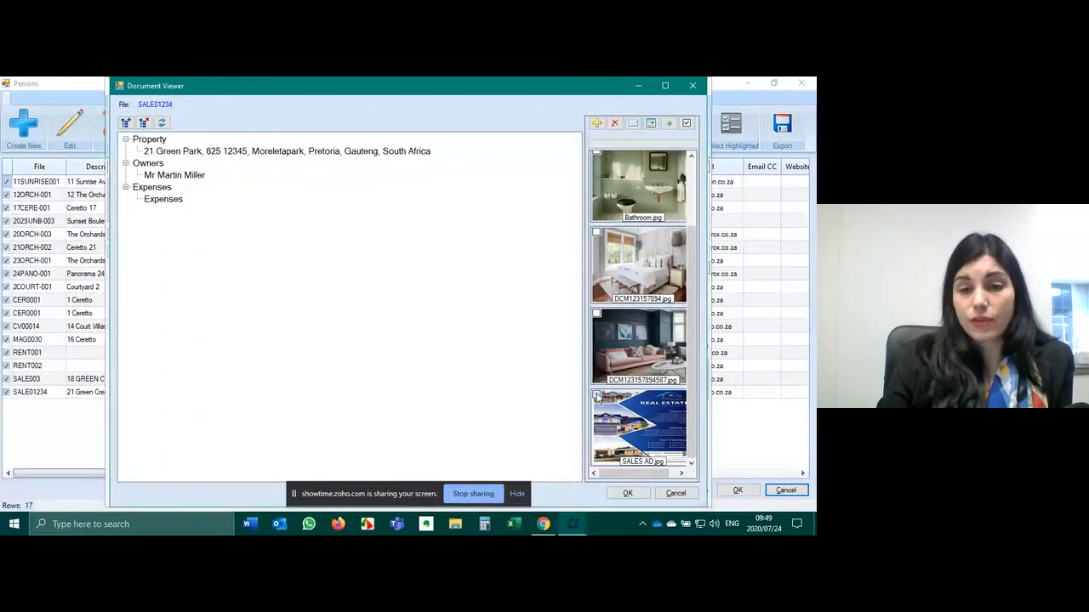
click(596, 314)
click(596, 231)
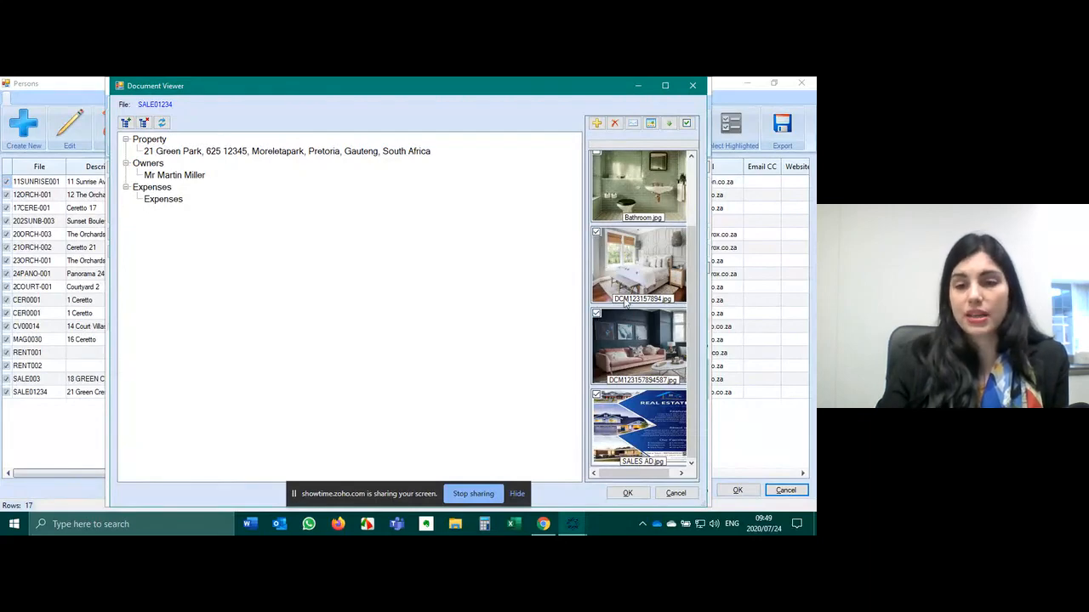
click(628, 494)
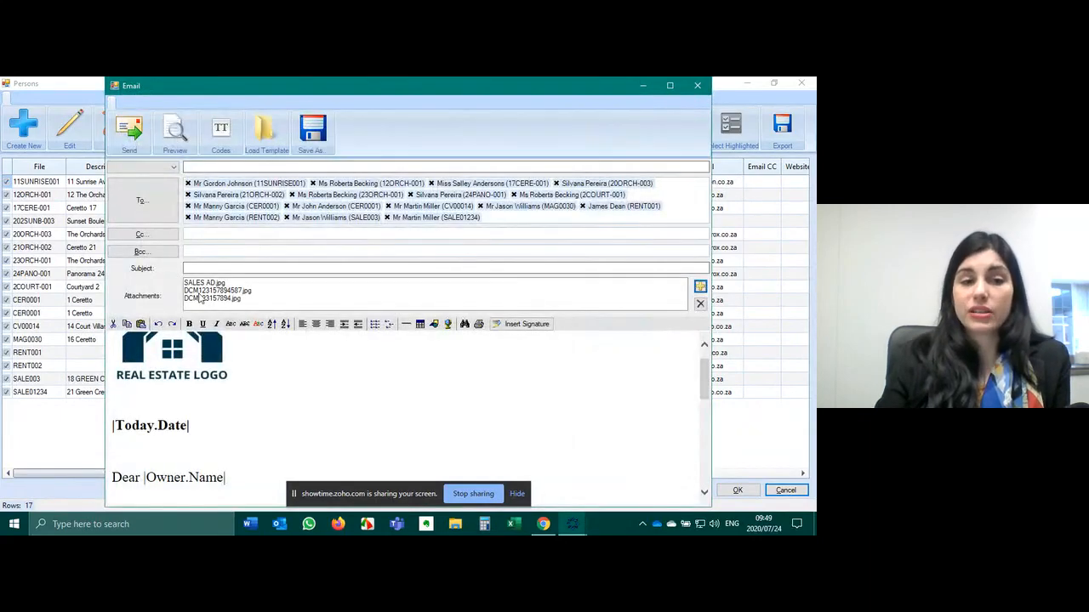
scroll(338, 369, down, 4)
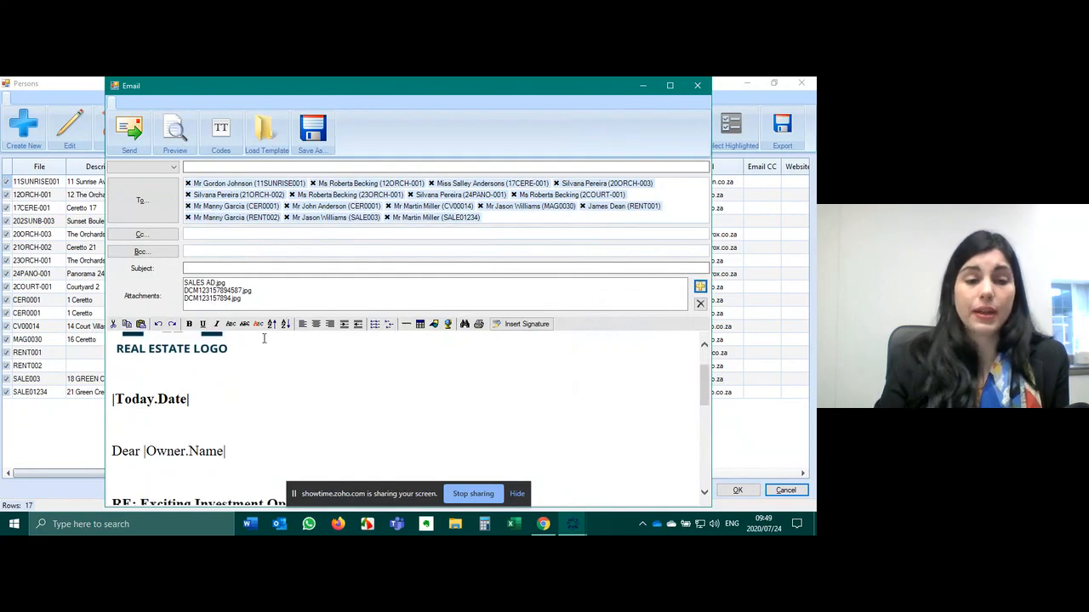
drag(366, 377, 158, 375)
key(ctrl+c)
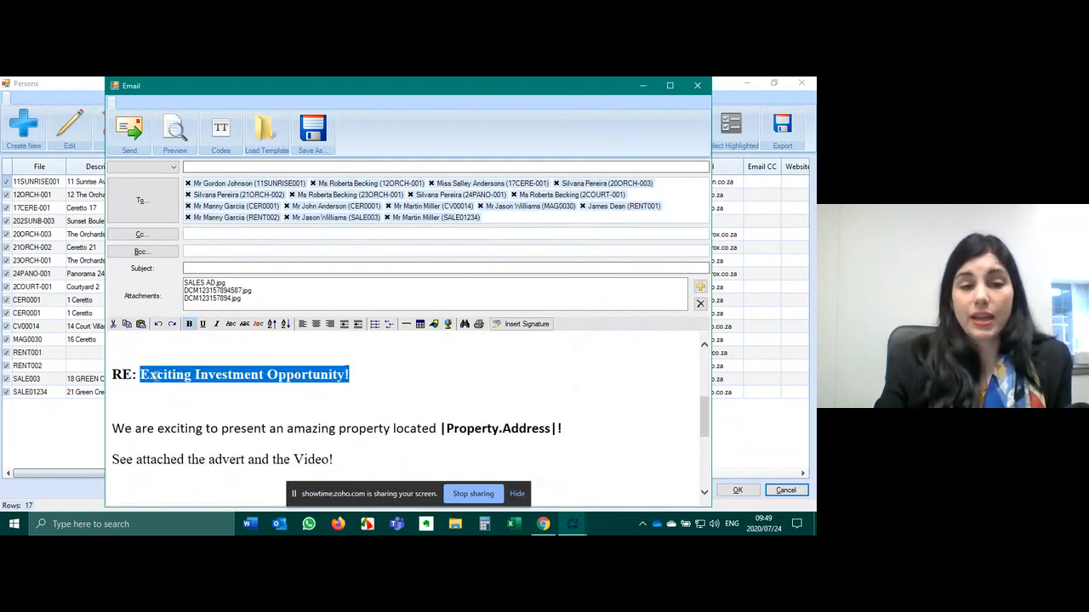
- Paste the copied heading as the bulk e-mail's subject
click(224, 269)
key(ctrl+v)
click(262, 345)
scroll(333, 382, up, 1)
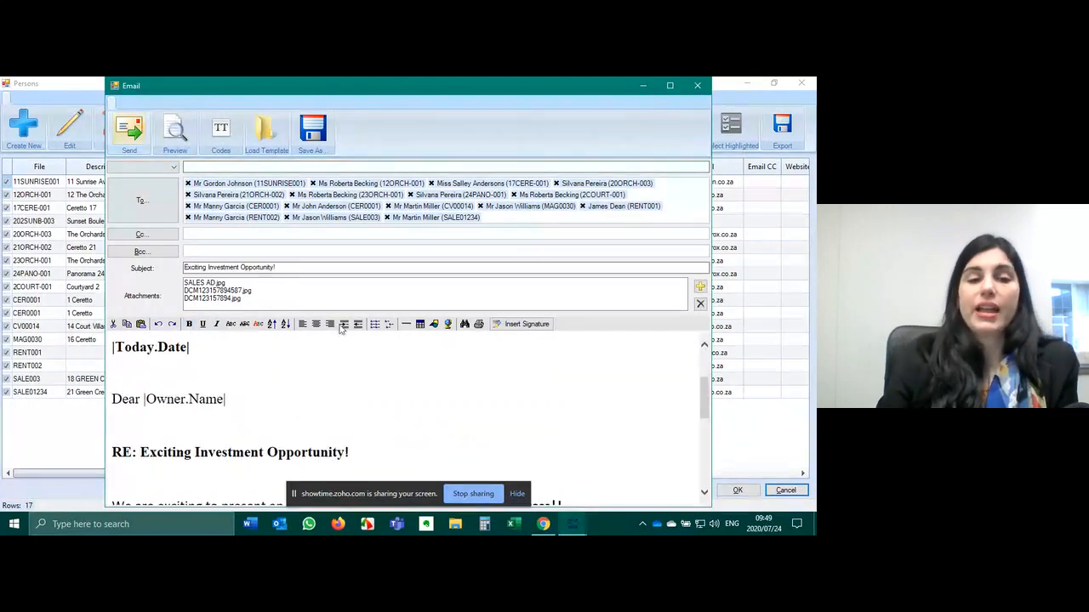
scroll(377, 352, up, 2)
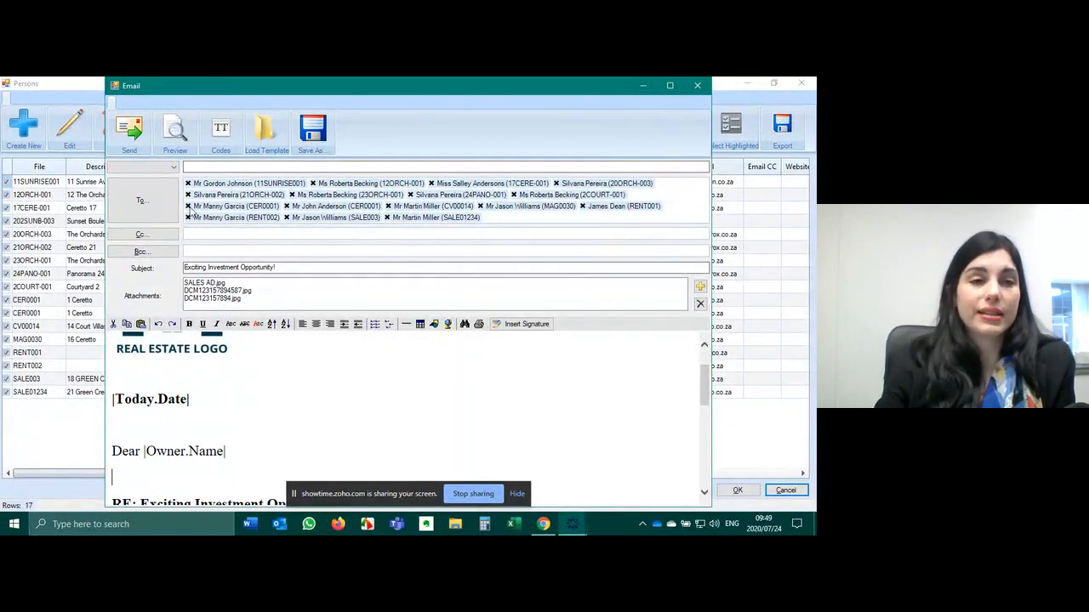
- Preview the merged e-mail for file 12ORCH-001, then close the draft and the people list
click(175, 129)
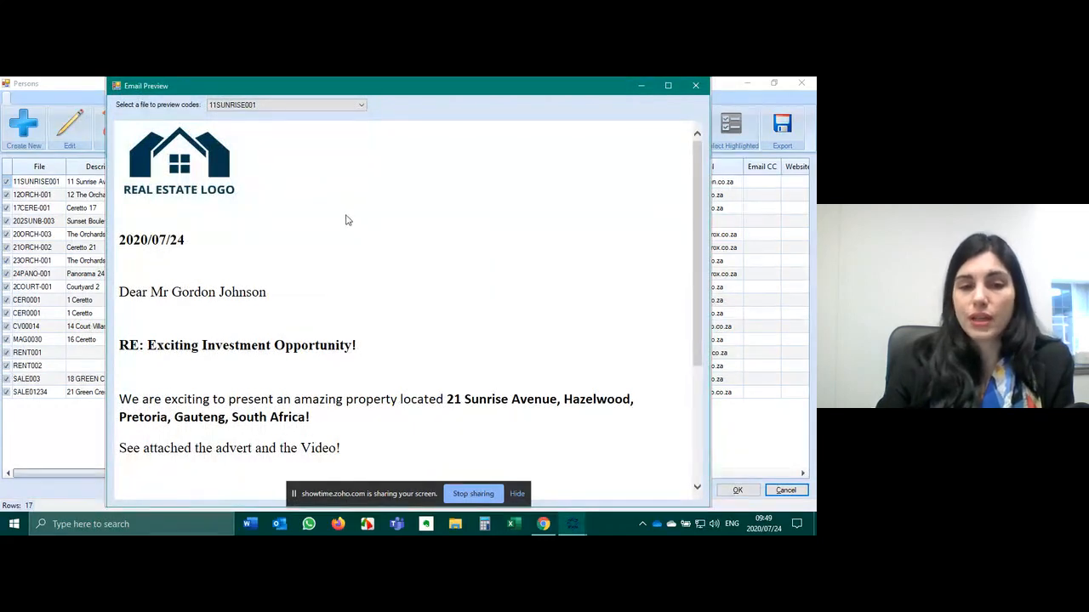
click(265, 108)
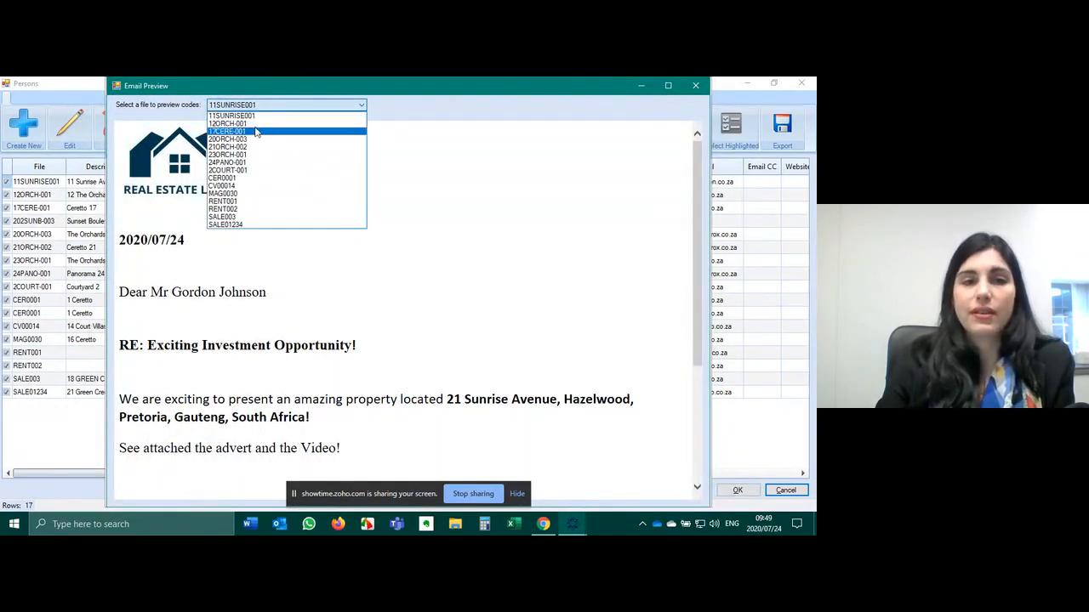
click(258, 124)
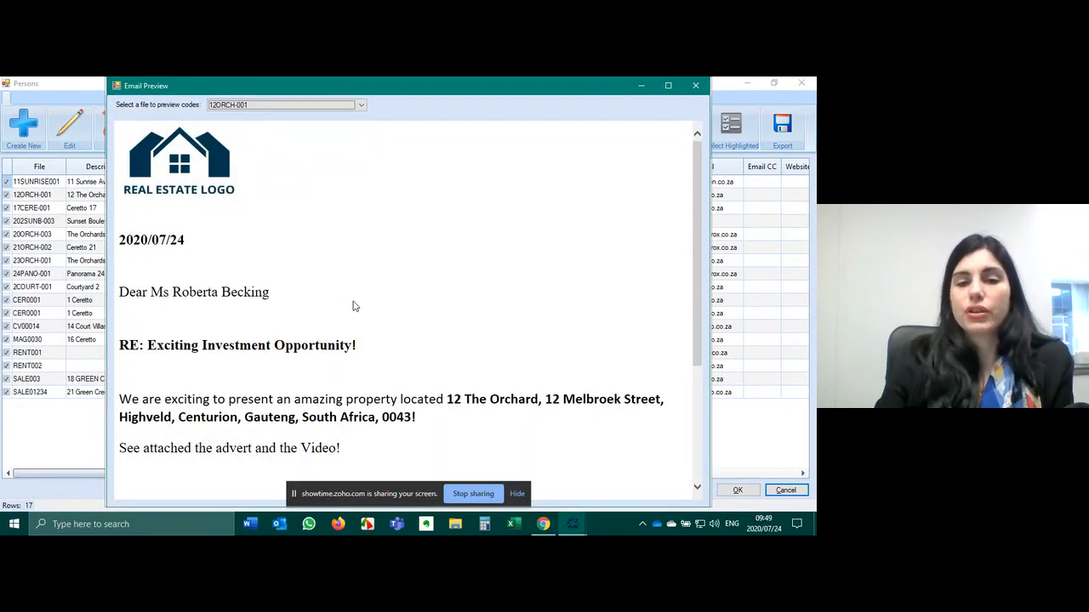
scroll(352, 304, down, 3)
click(696, 87)
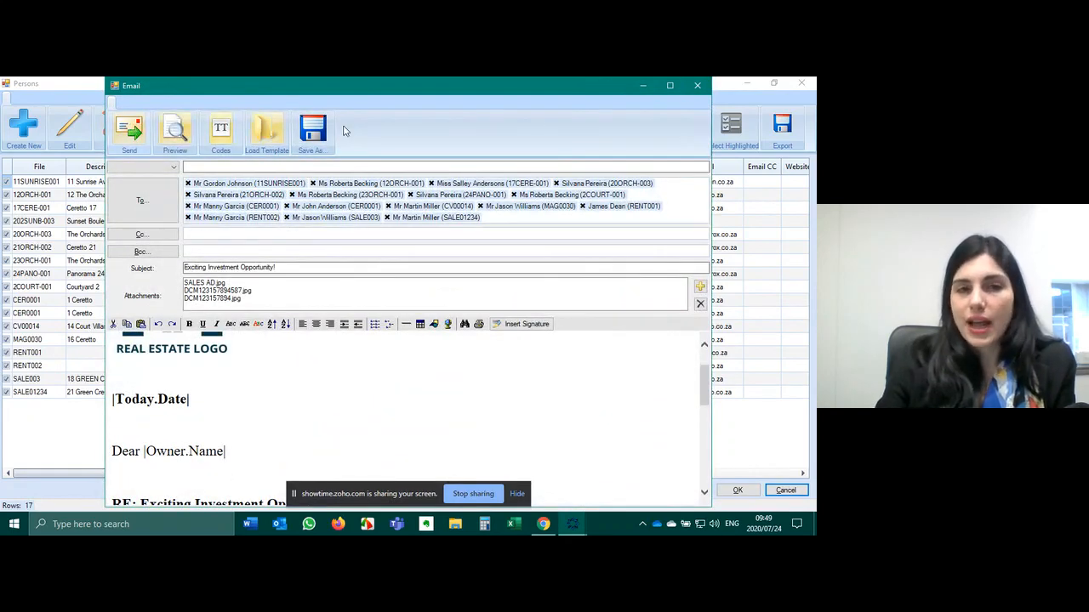
click(698, 87)
click(801, 84)
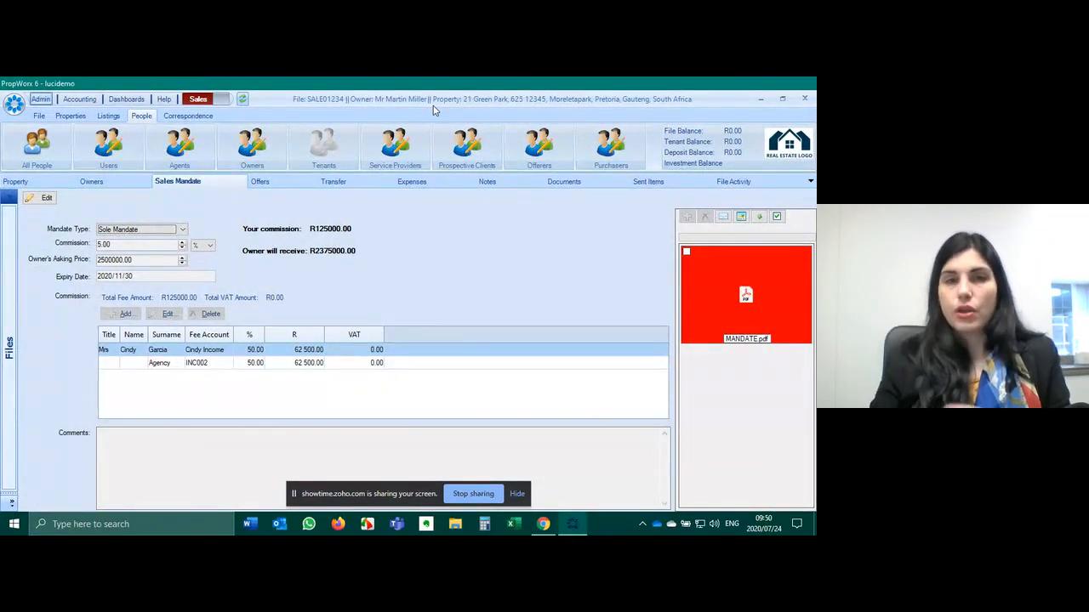
- Show the Offers page of sale file SALE01234, currently empty
click(285, 183)
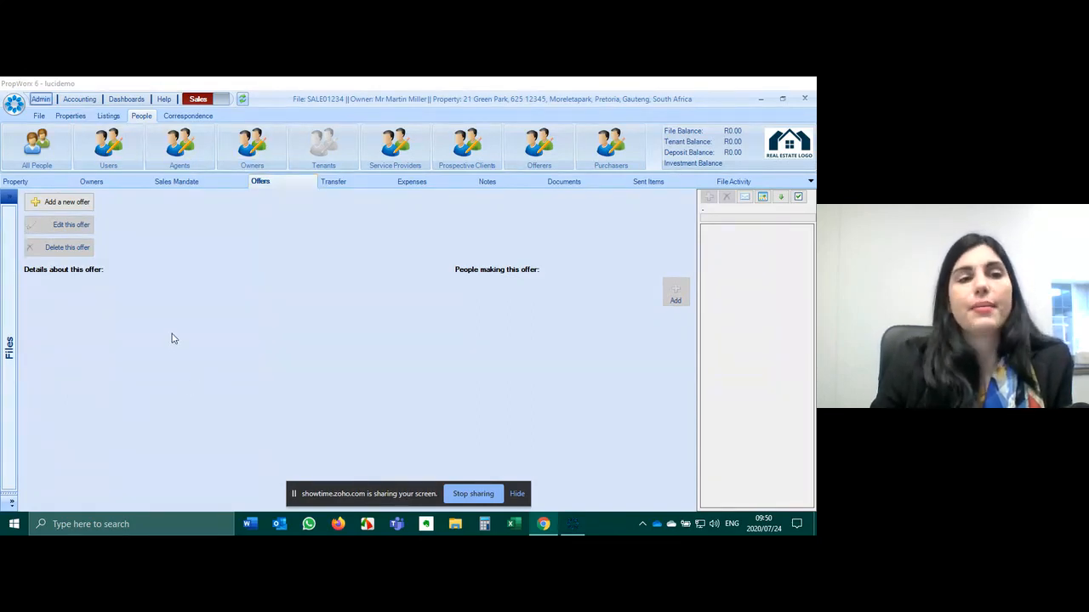
- Start a new offer with a 1 500 000 total offer and bond application amount
click(73, 206)
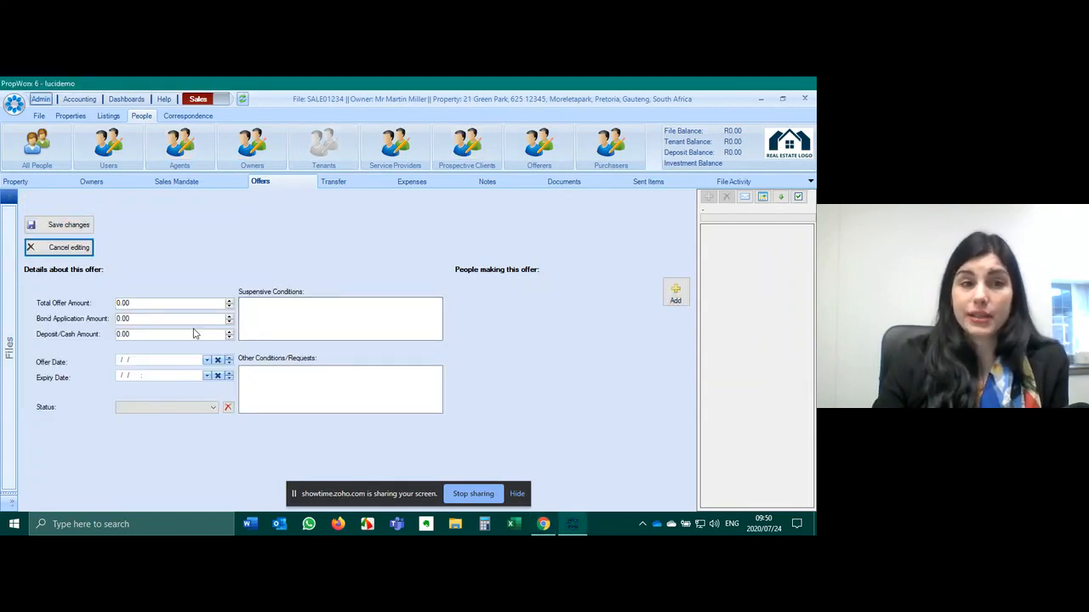
click(169, 304)
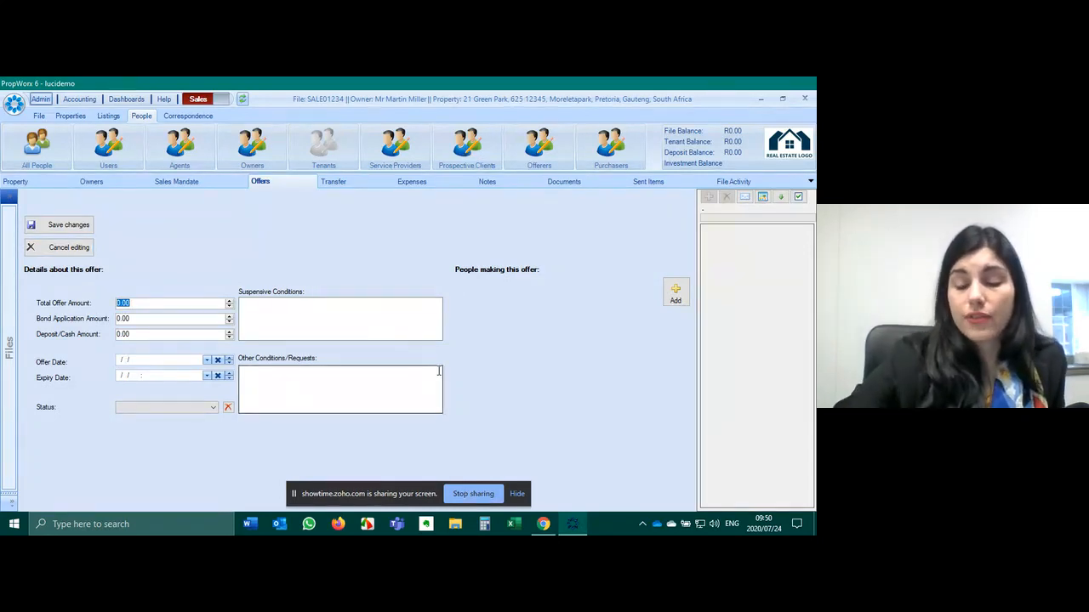
text(1500000)
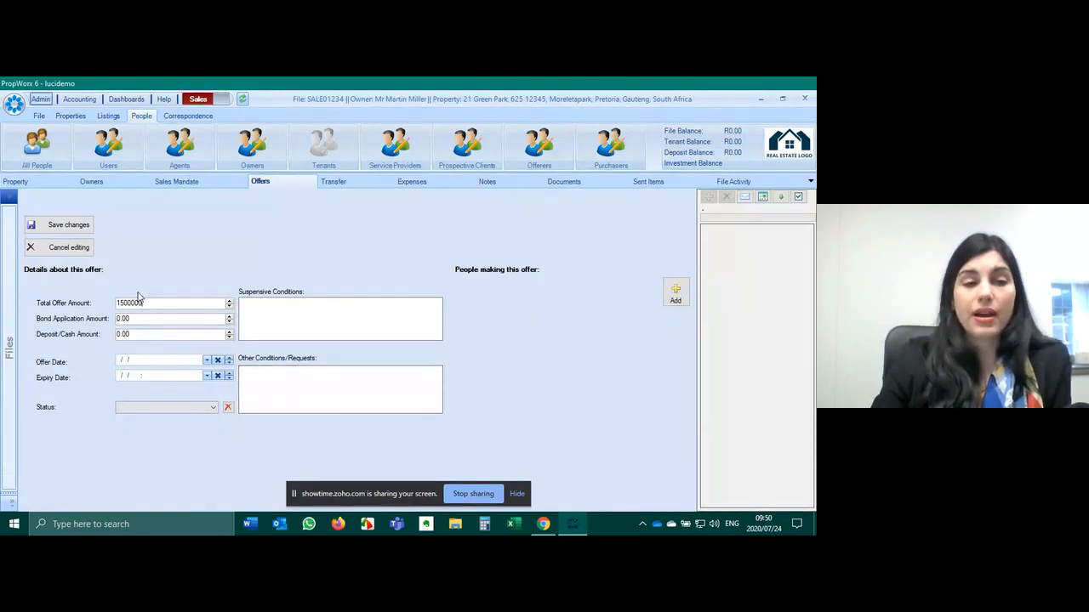
click(141, 319)
text(1500000)
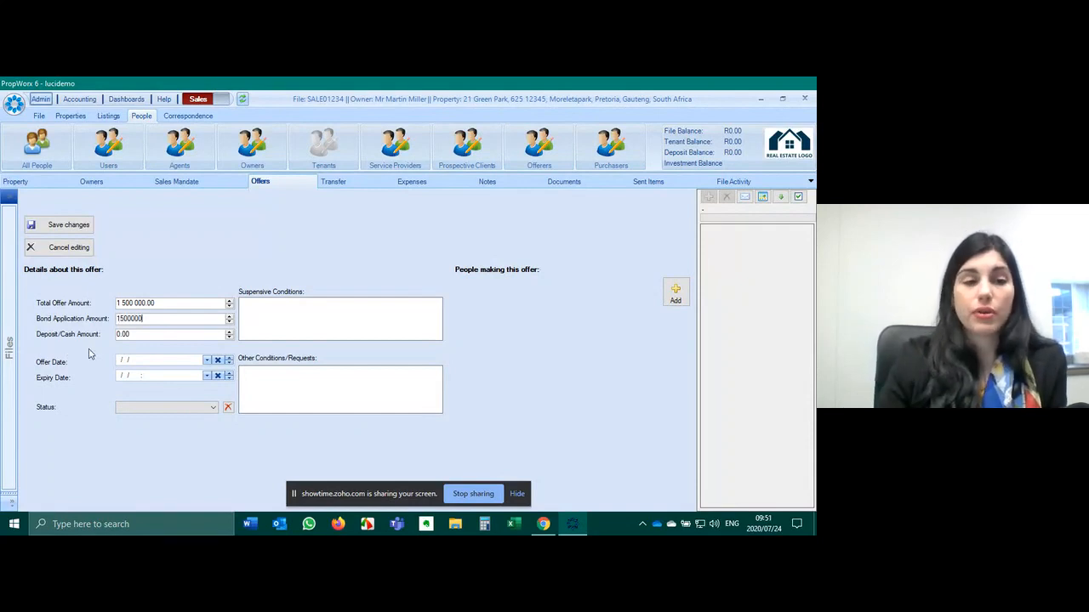
click(157, 332)
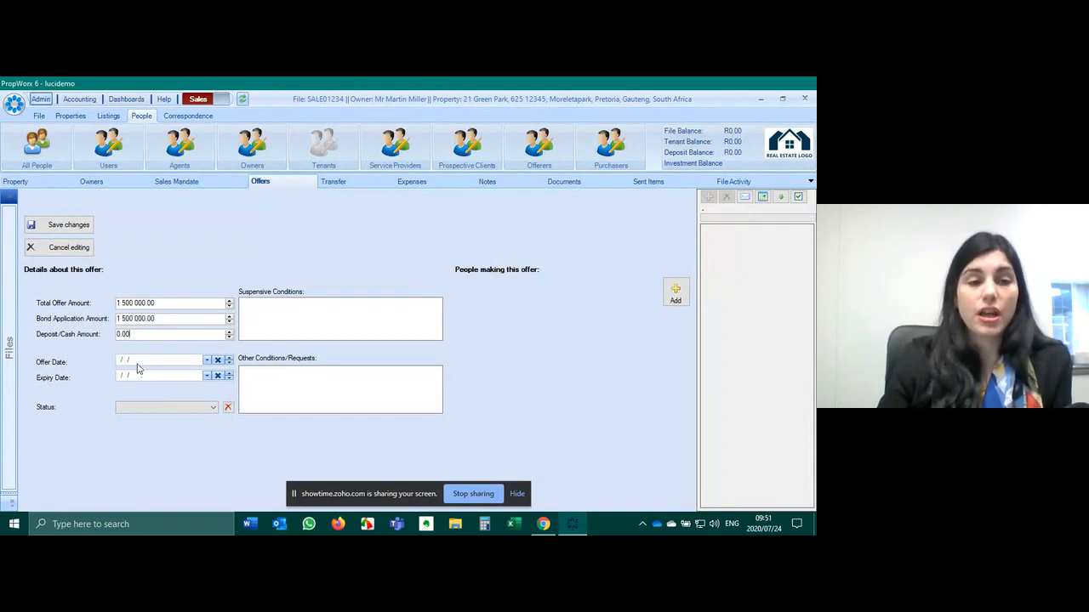
- Date the offer 2020/07/11, expiring 2020/08/31, with a bond suspensive condition, and add an offeror
click(207, 360)
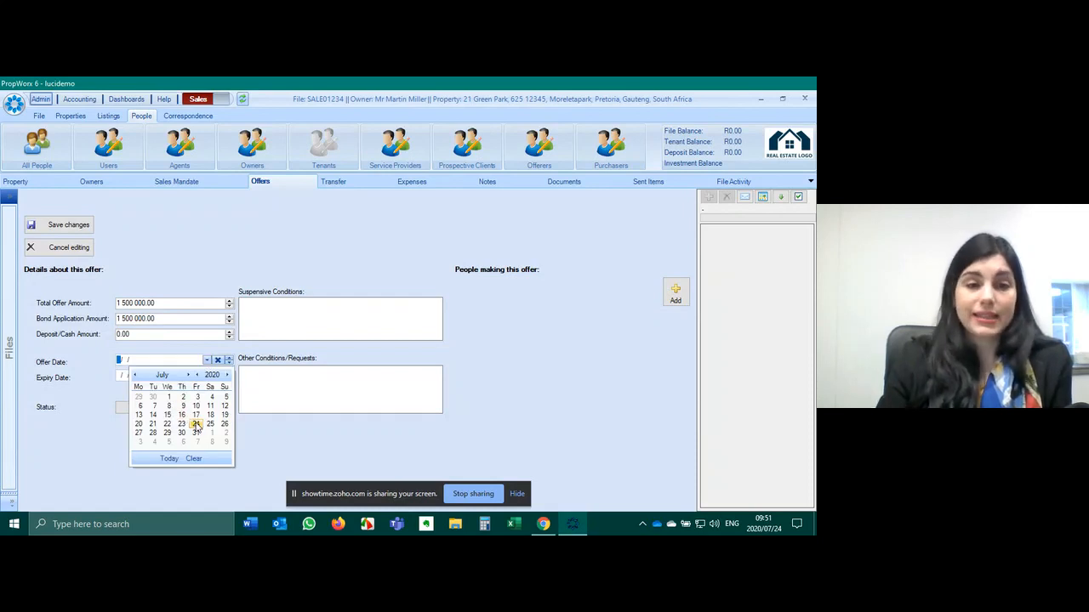
click(210, 405)
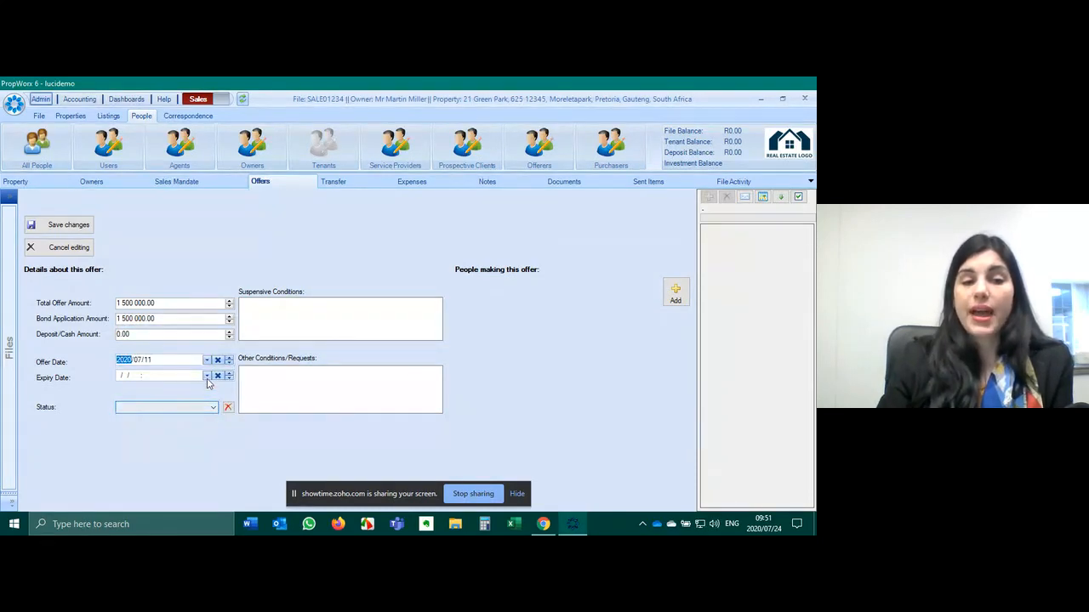
click(207, 376)
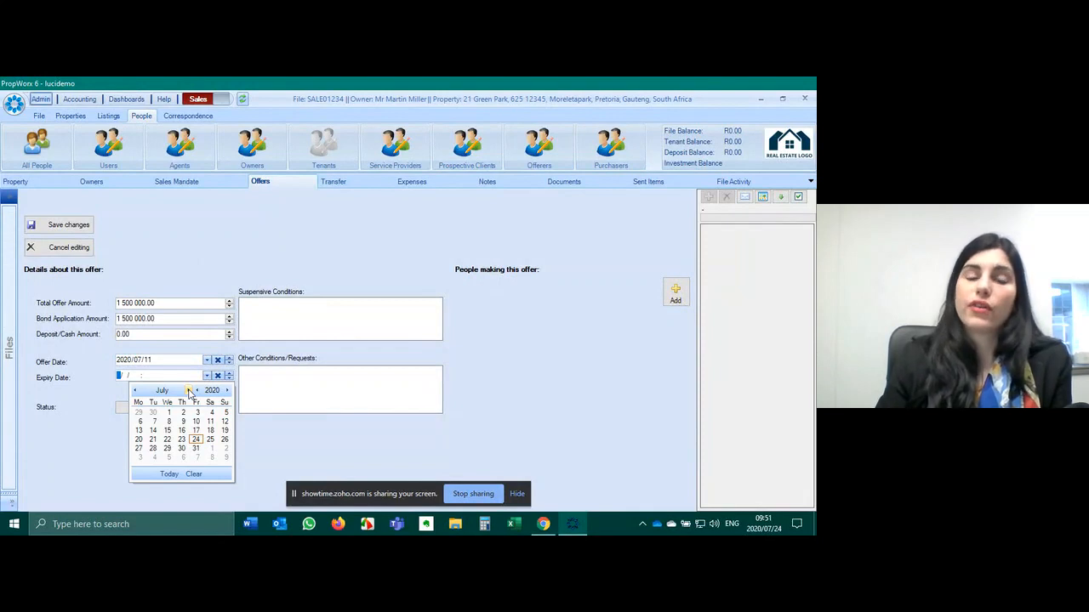
click(188, 391)
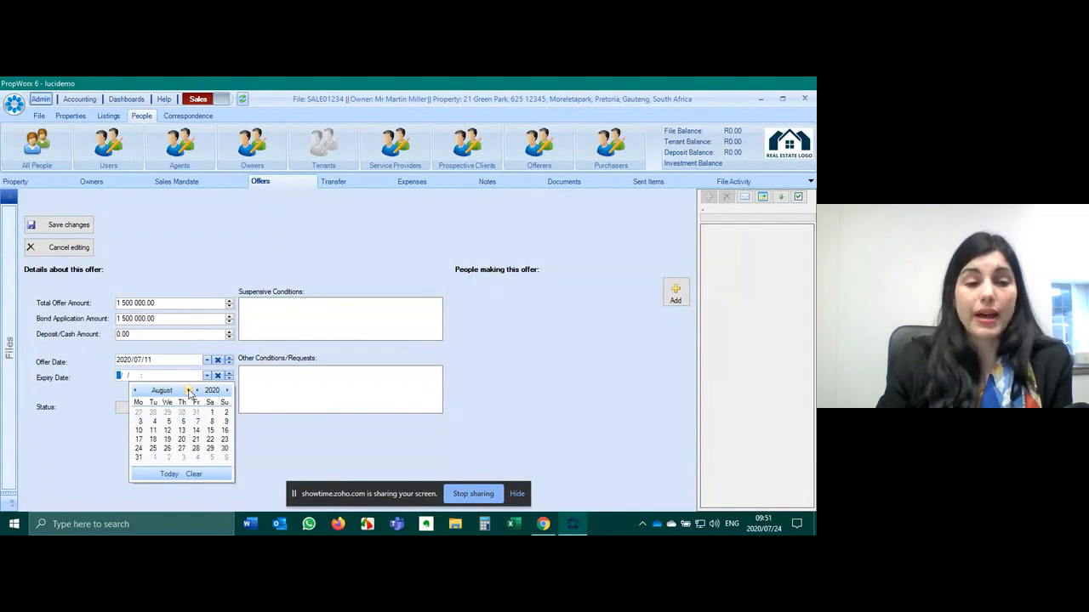
click(138, 458)
click(393, 391)
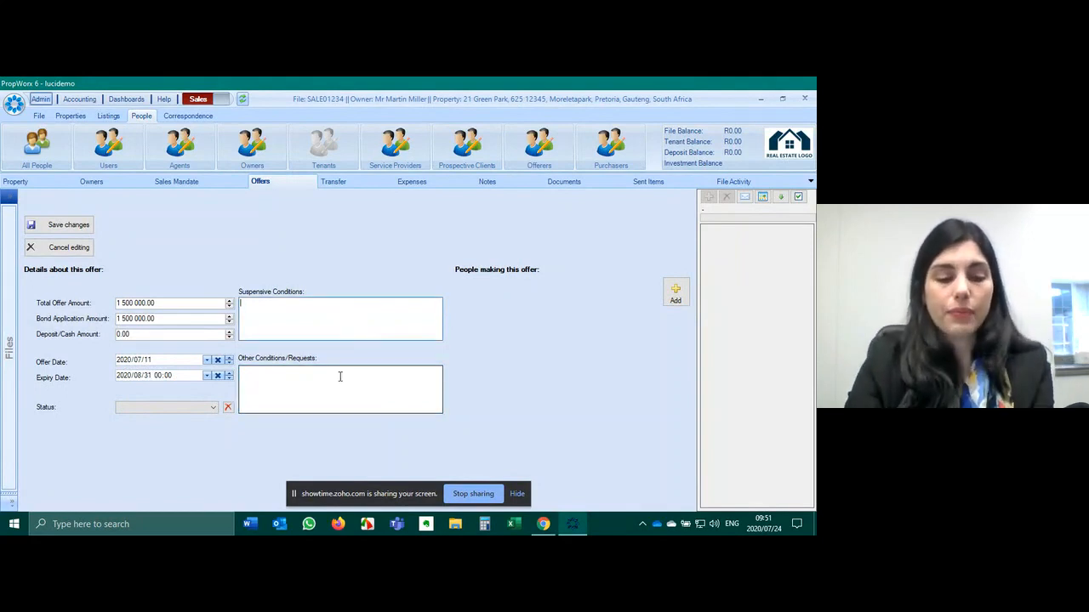
text(Requ)
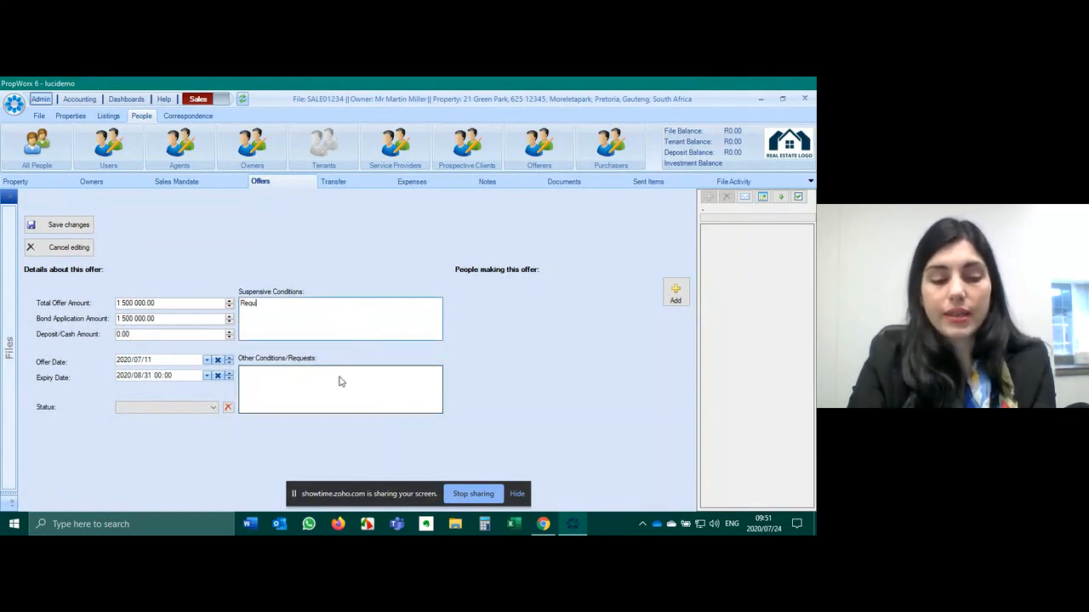
text(ires to get a bbond)
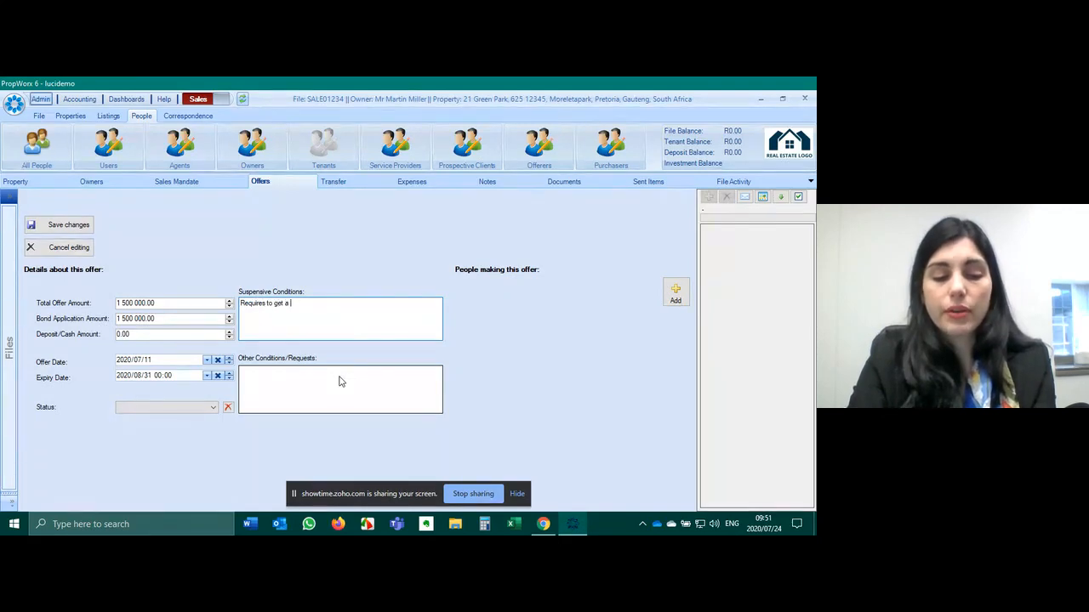
click(677, 292)
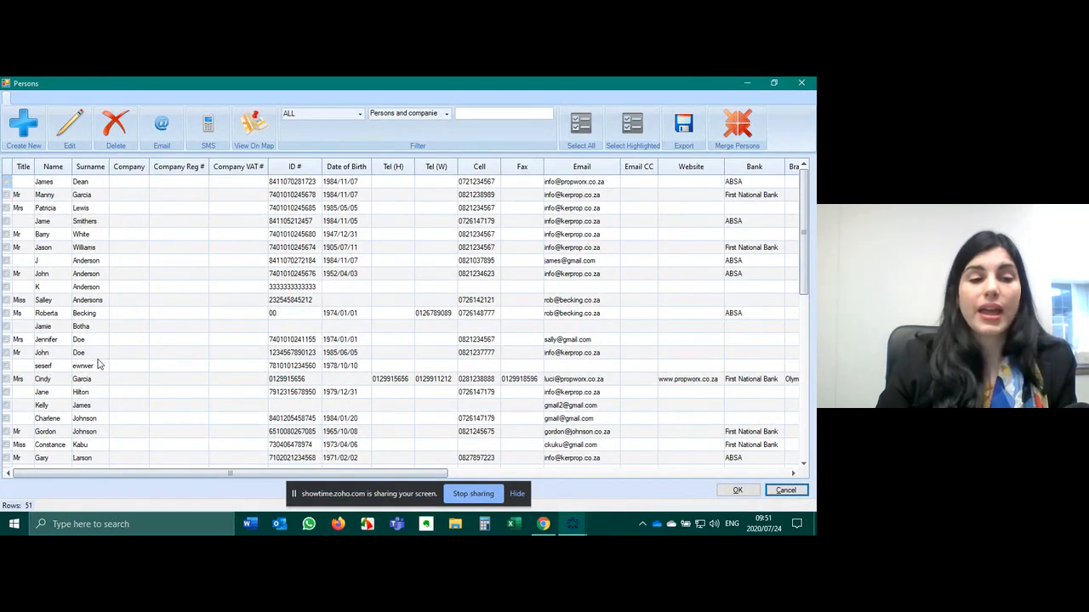
- Link the purchaser as offeror and save the 1 500 000.00 offer
click(98, 418)
click(738, 491)
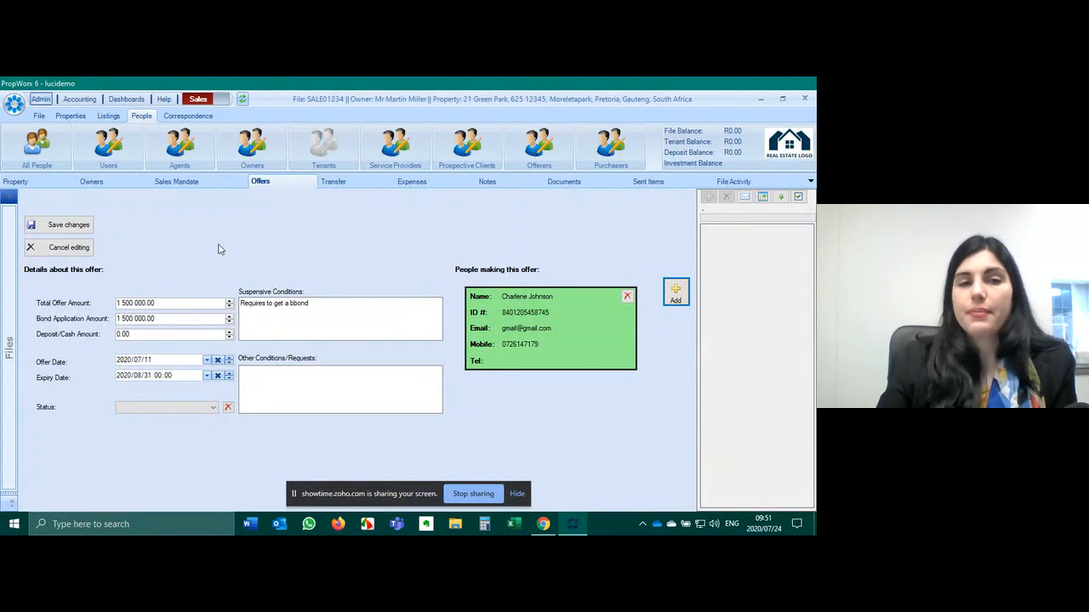
click(68, 226)
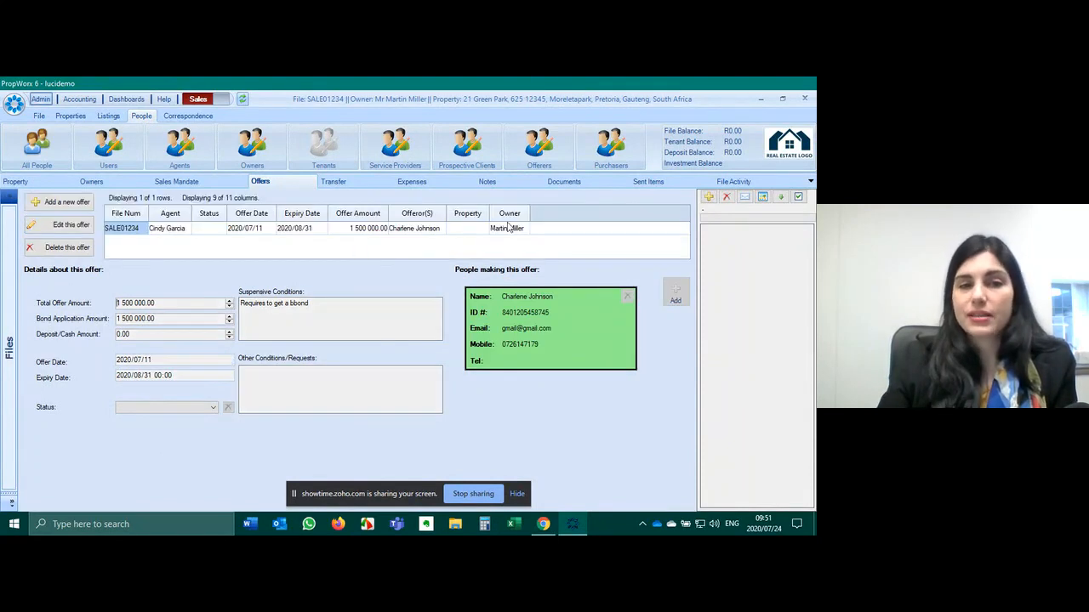
click(374, 232)
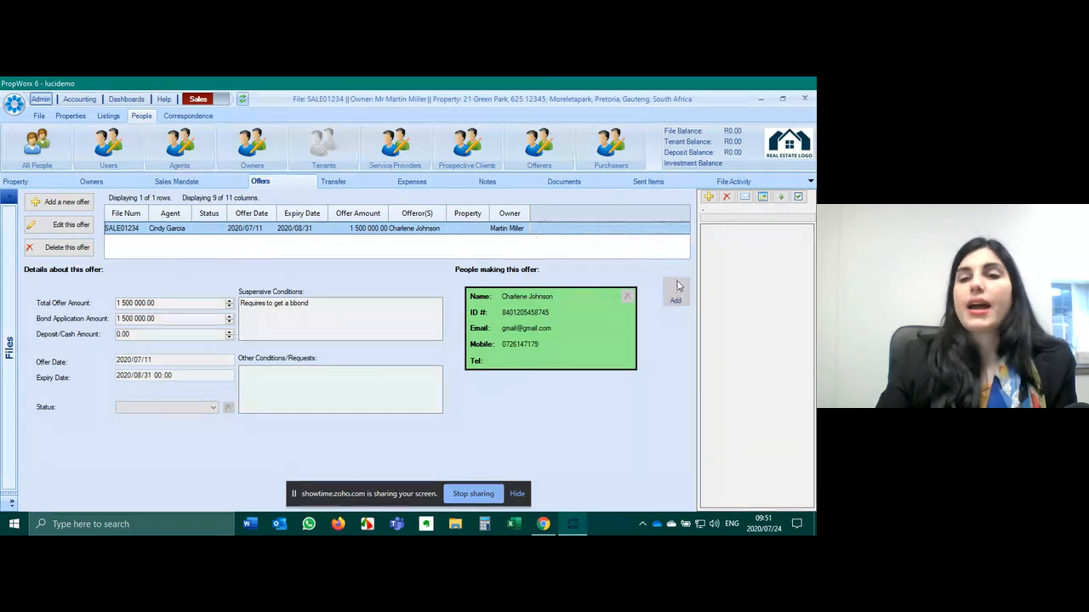
- Attach the purchaser's OTP PDF to the 1 500 000.00 offer and close Acrobat
click(708, 197)
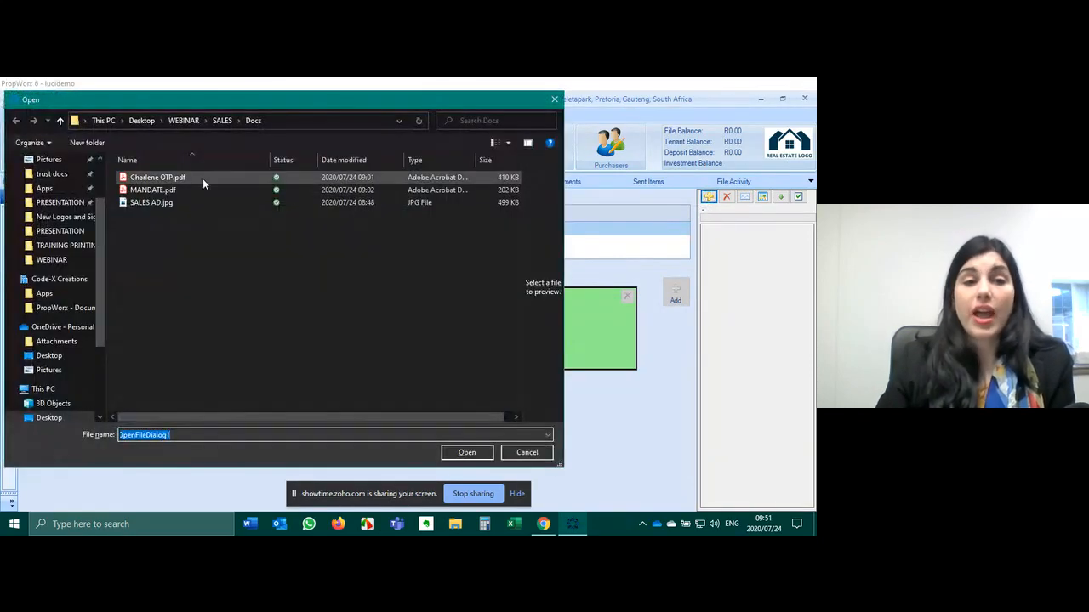
click(194, 176)
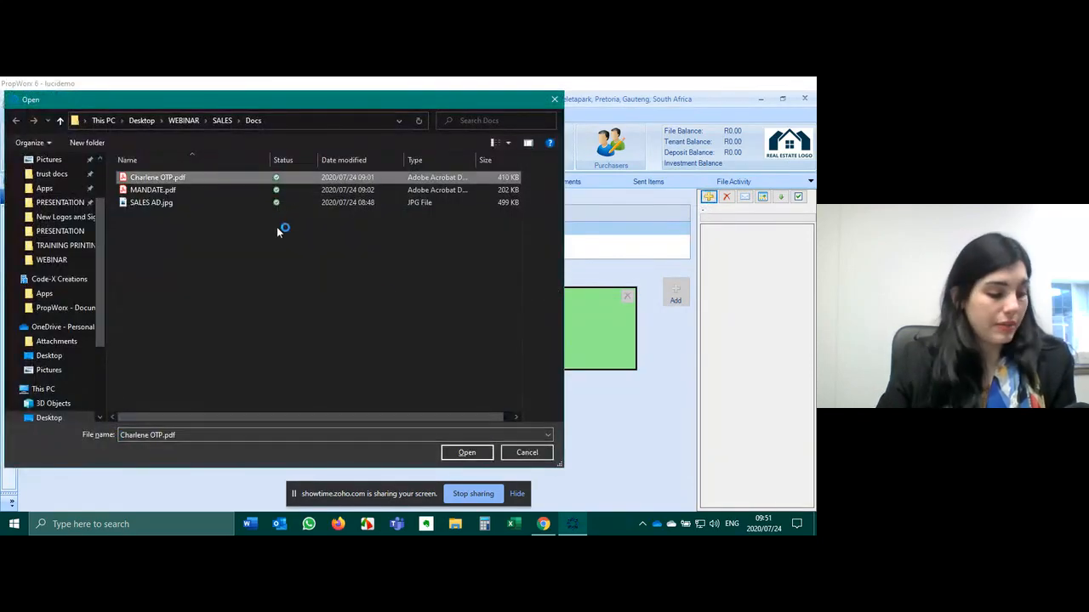
click(466, 453)
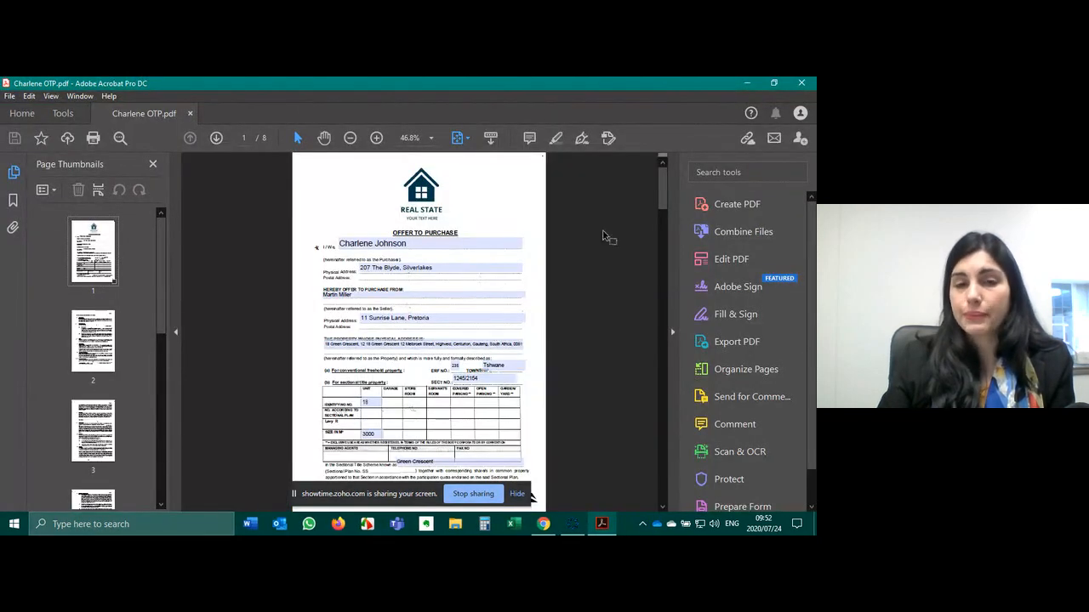
click(801, 82)
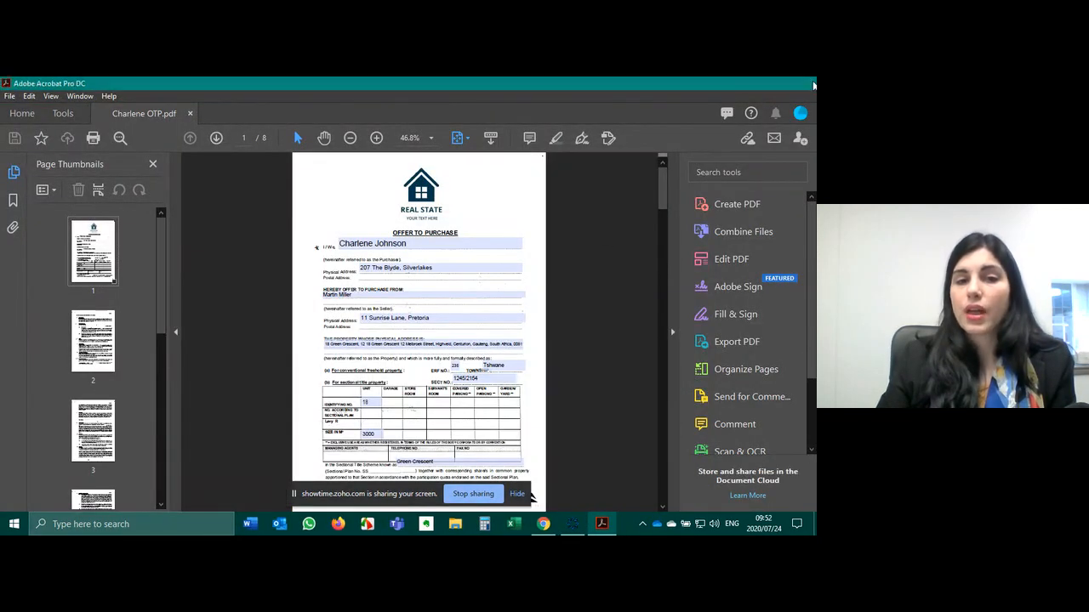
click(322, 306)
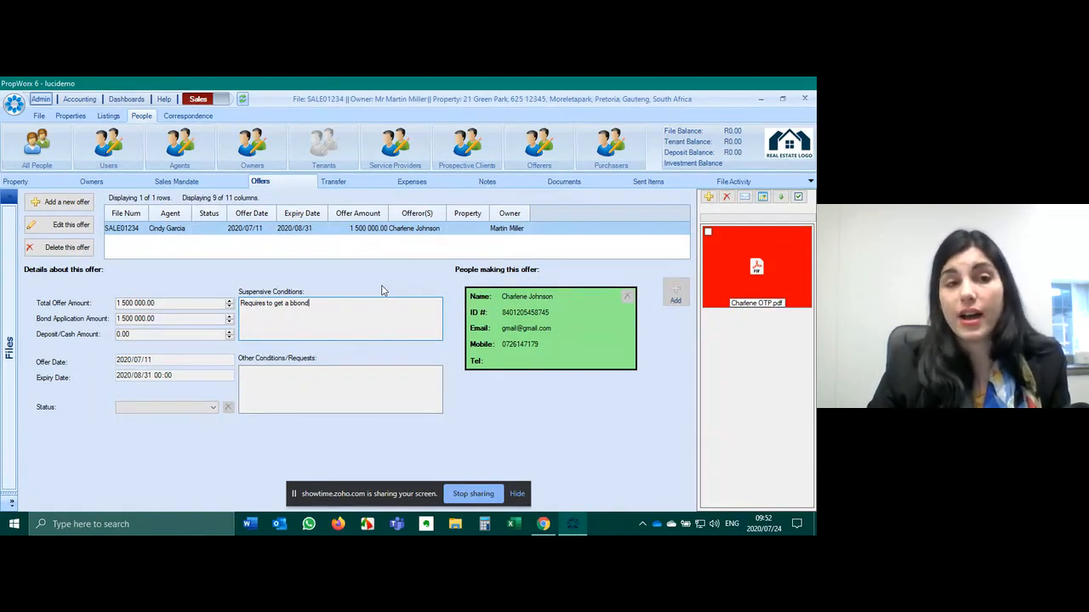
- Start another offer with a total offer amount of 2 500 000
click(62, 204)
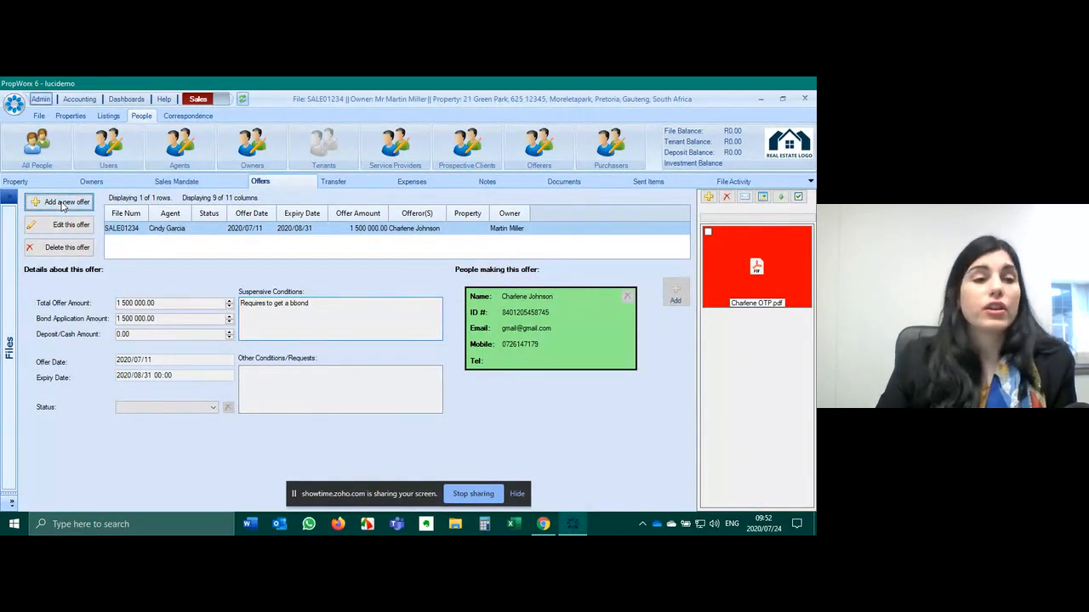
key(Tab)
text(2)
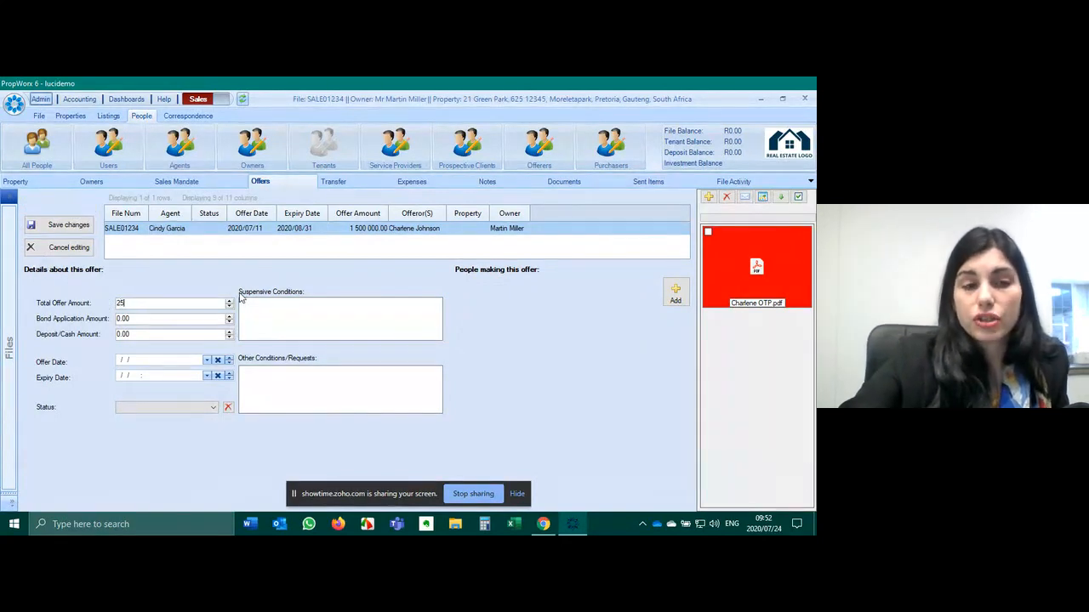
key(Tab)
click(130, 303)
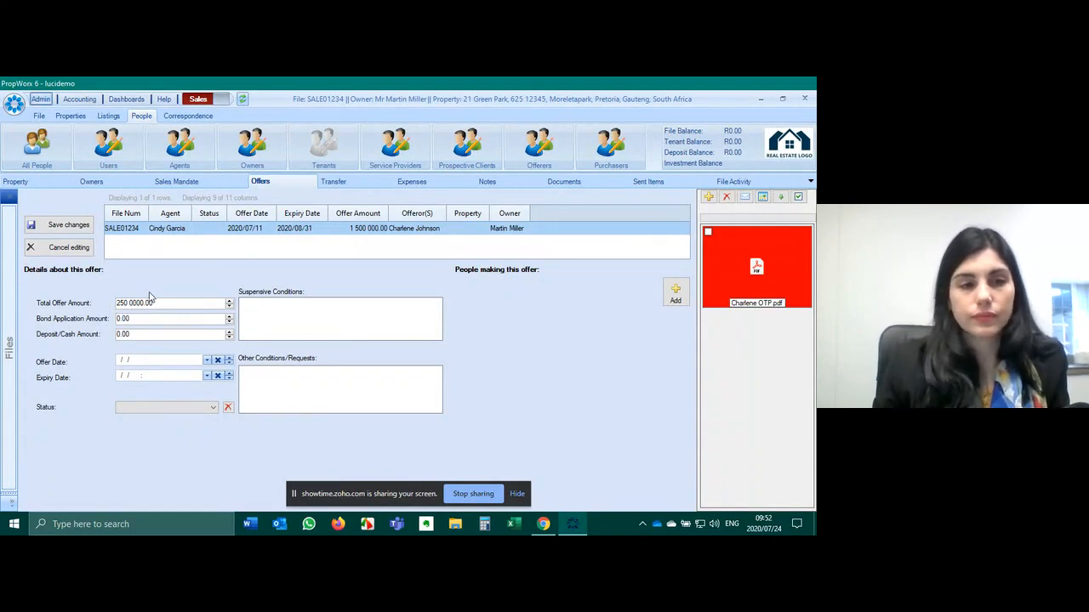
text(00)
key(Tab)
text(2)
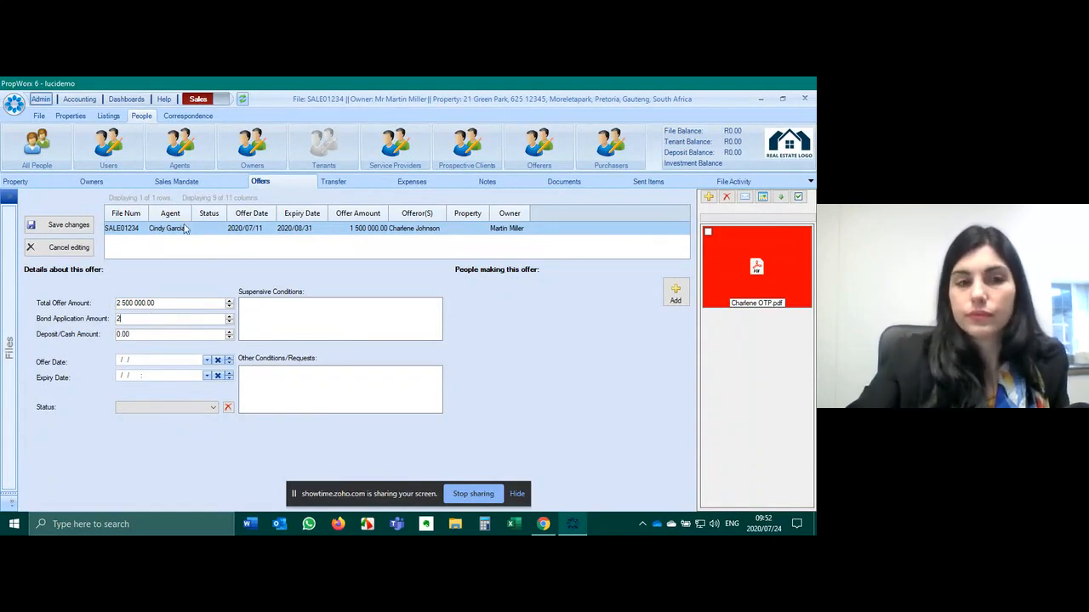
text(5000000)
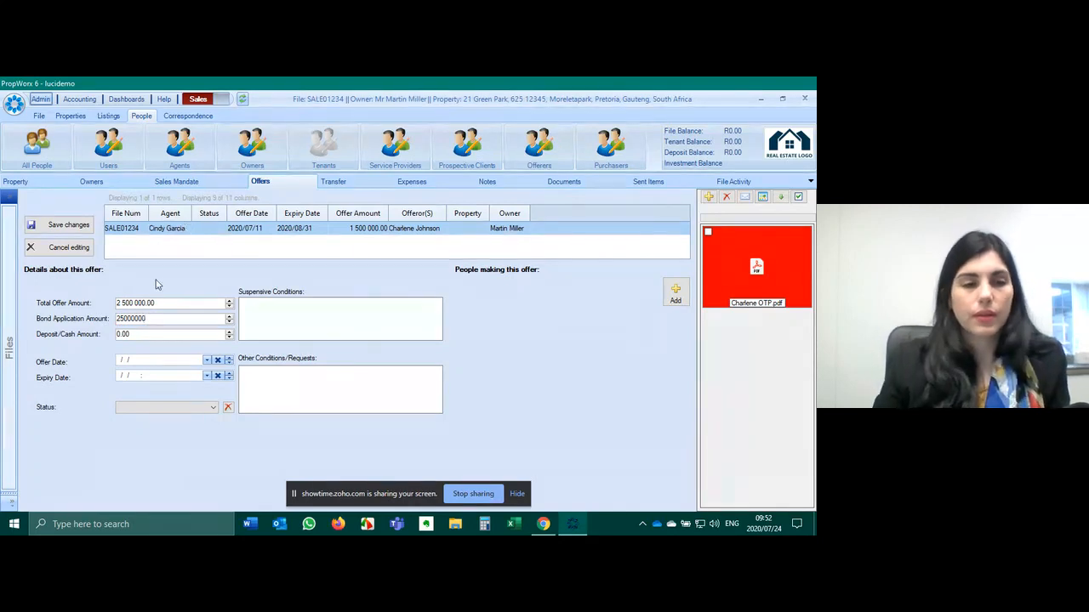
- Date the offer 2020/07/31, expiring 2020/09/01, with the condition that curtains remain
click(206, 361)
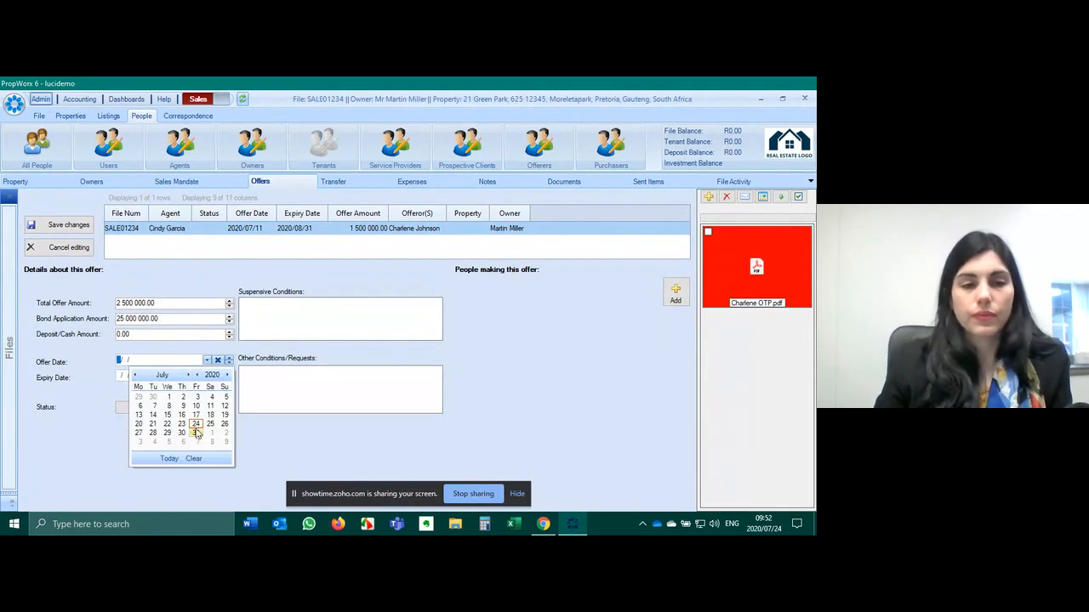
click(197, 437)
click(205, 376)
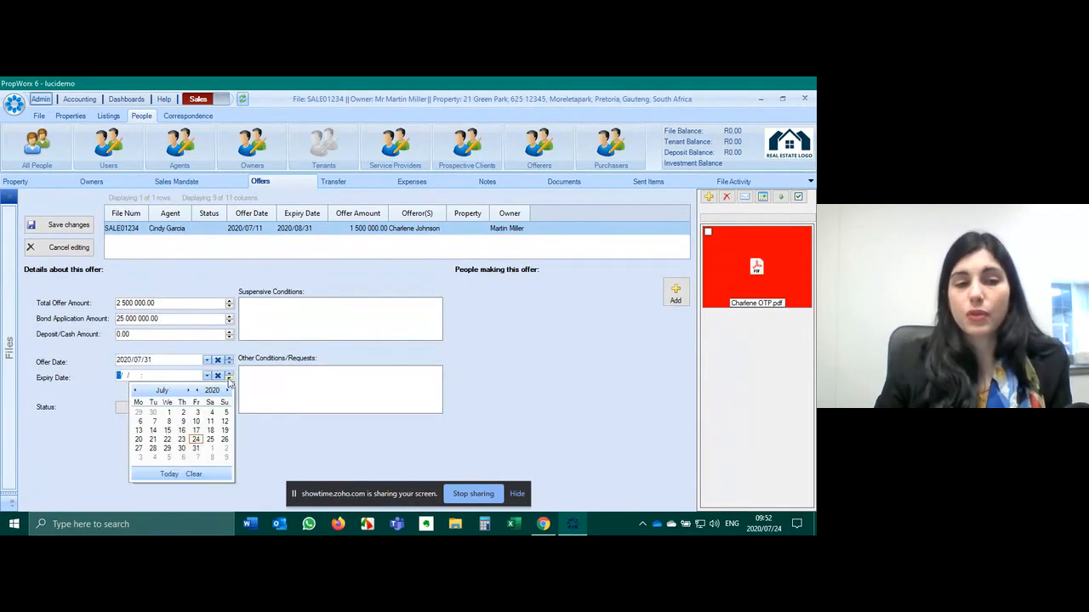
click(189, 391)
click(189, 391)
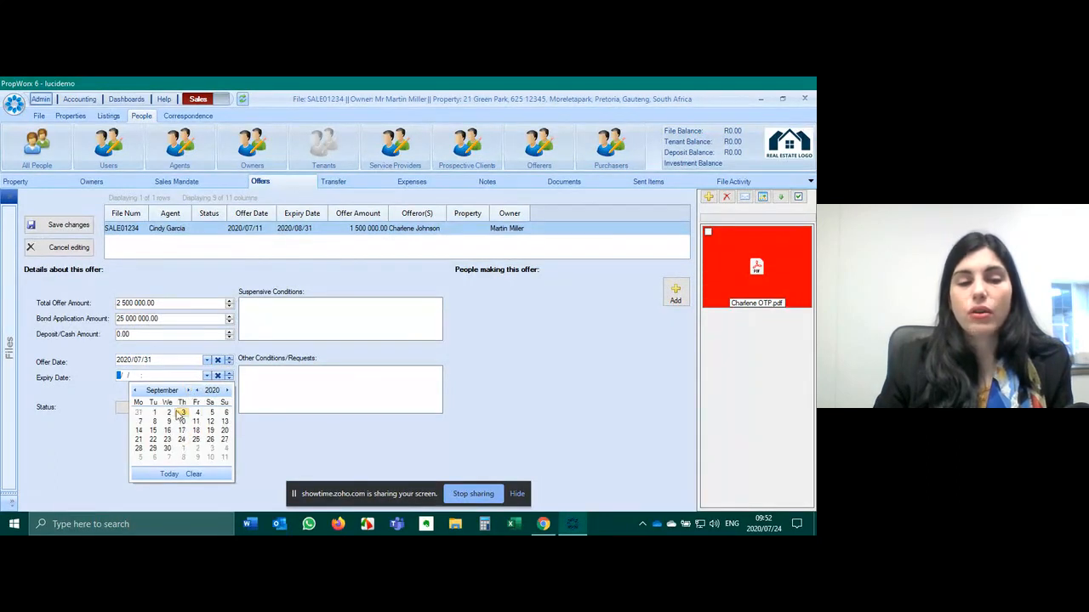
click(153, 413)
click(294, 321)
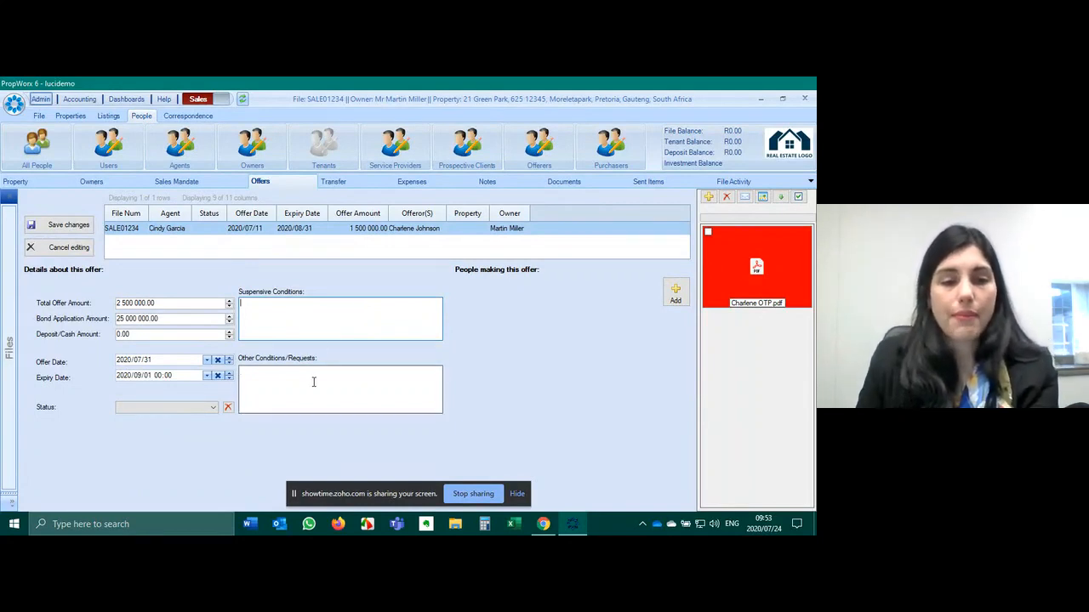
text(Curtains need to remain)
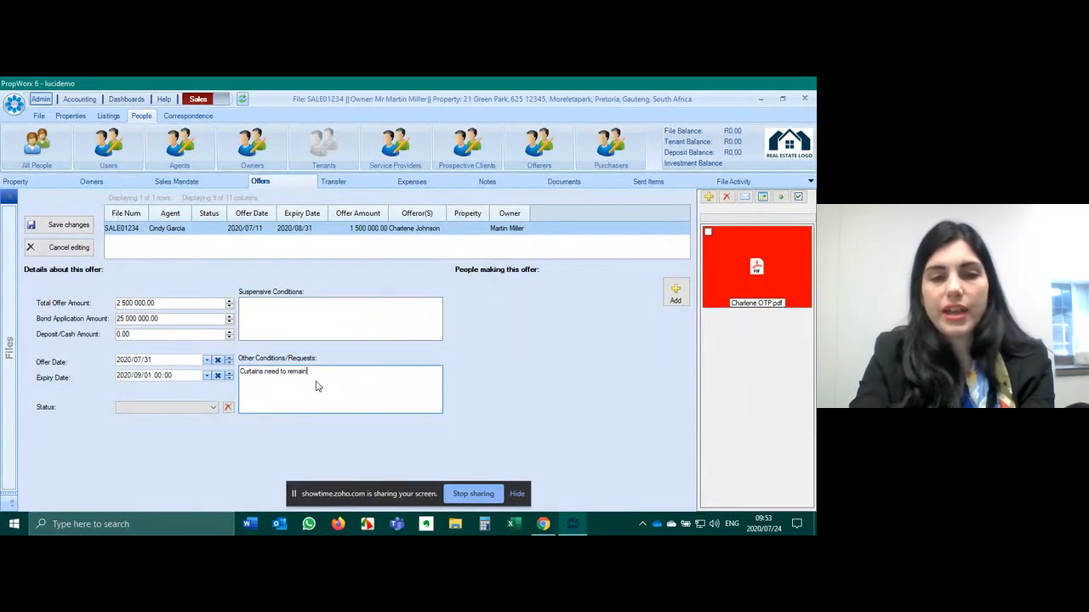
- Find the buyer by name in the people list, link them as offeror, and save the offer
click(676, 292)
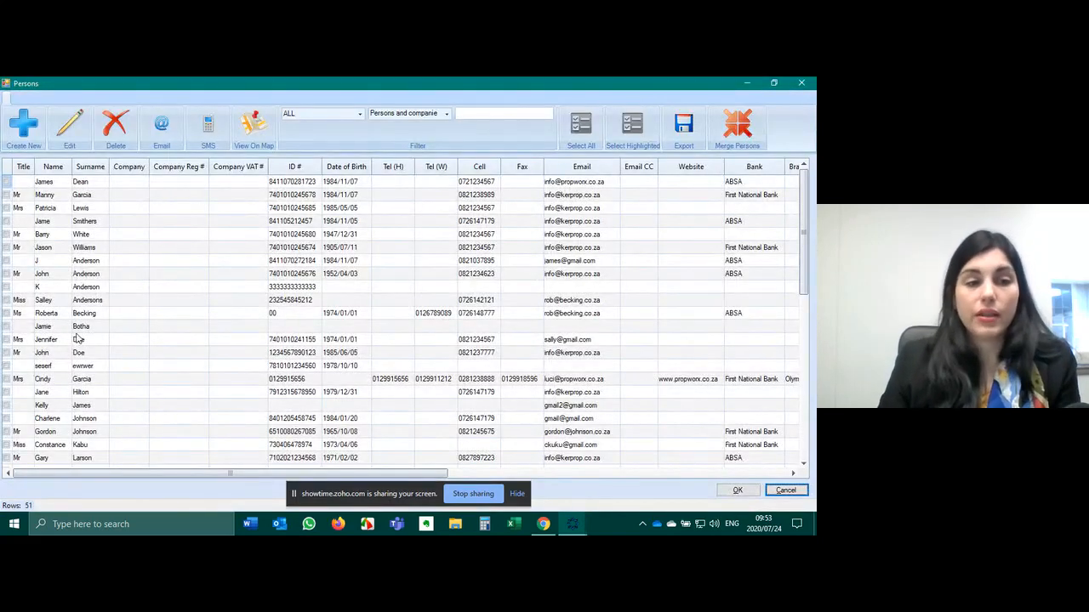
click(523, 111)
text(jane)
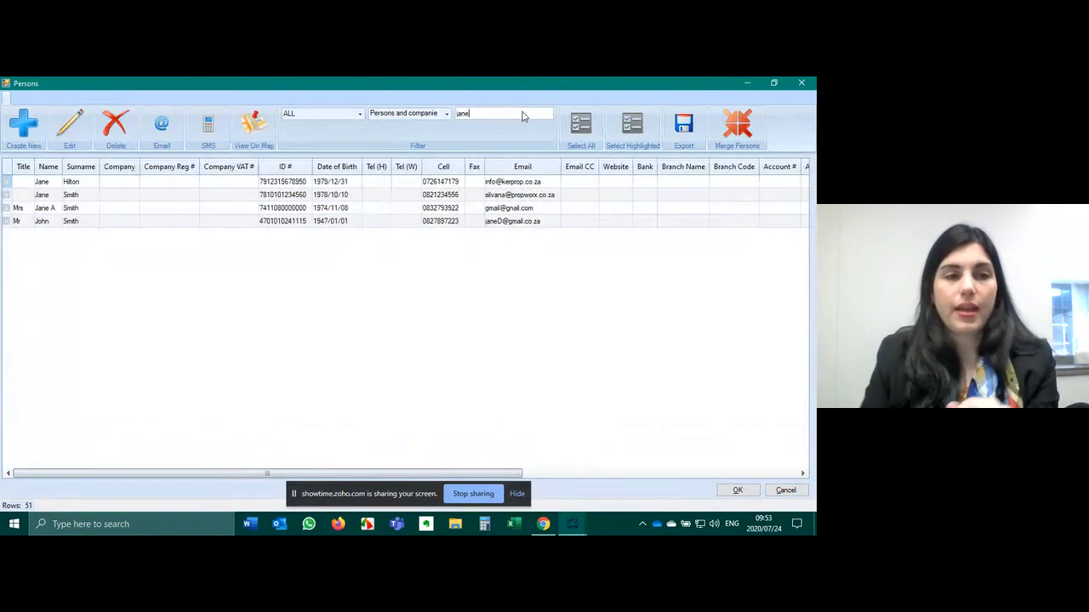
click(63, 209)
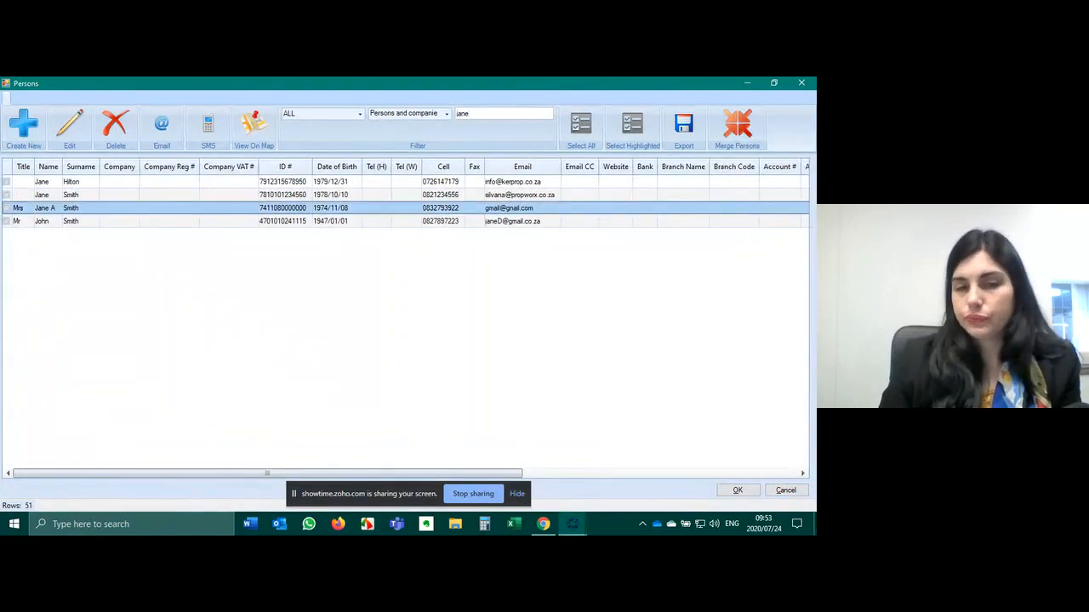
click(738, 490)
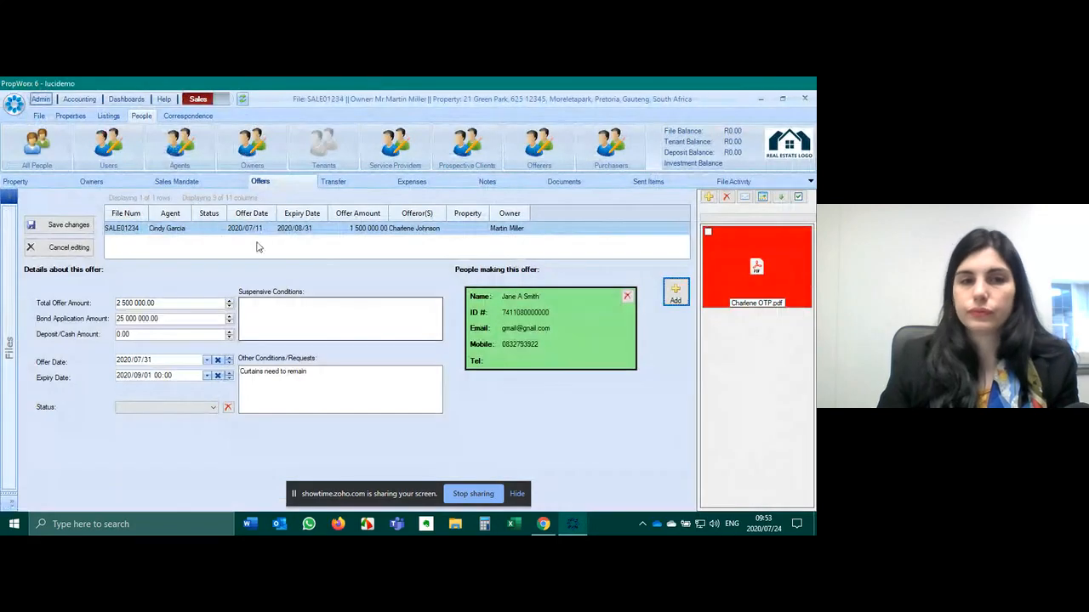
click(68, 227)
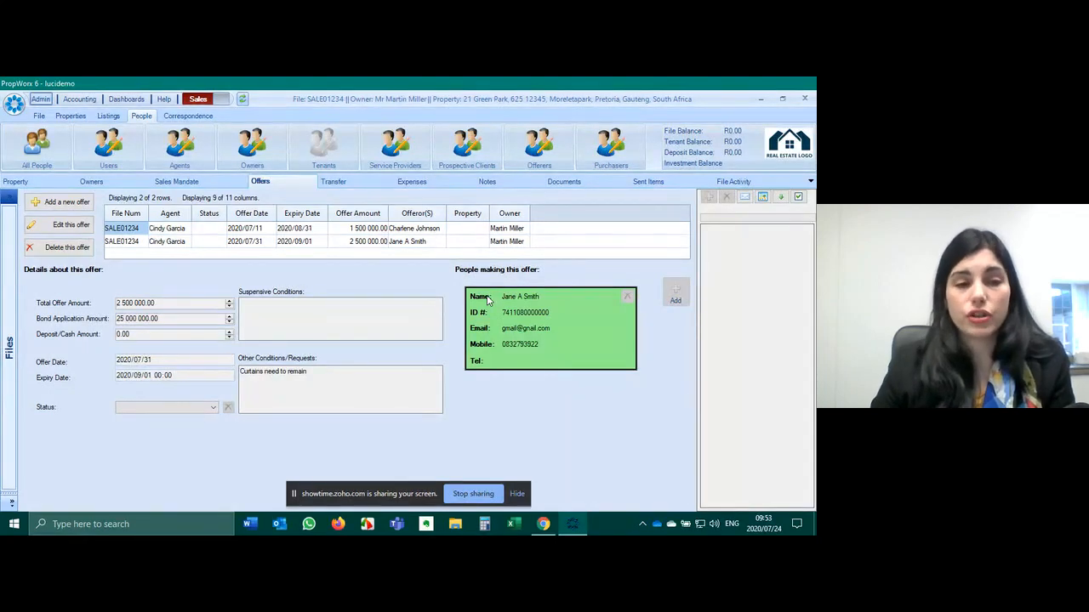
click(258, 242)
click(263, 232)
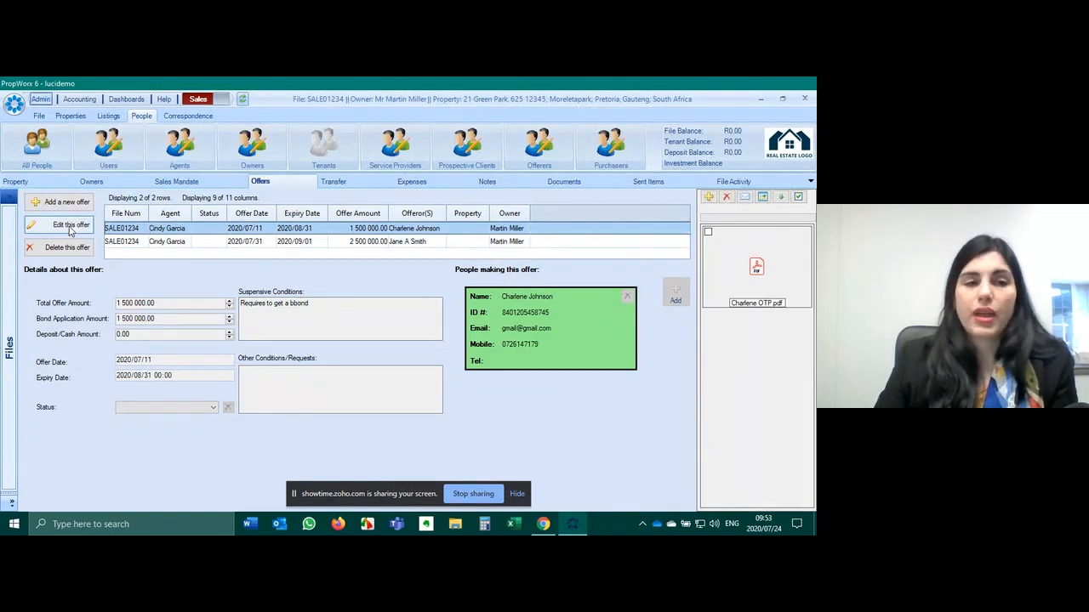
- Change the 1 500 000.00 offer's status to Offer Rejected and save it
click(70, 227)
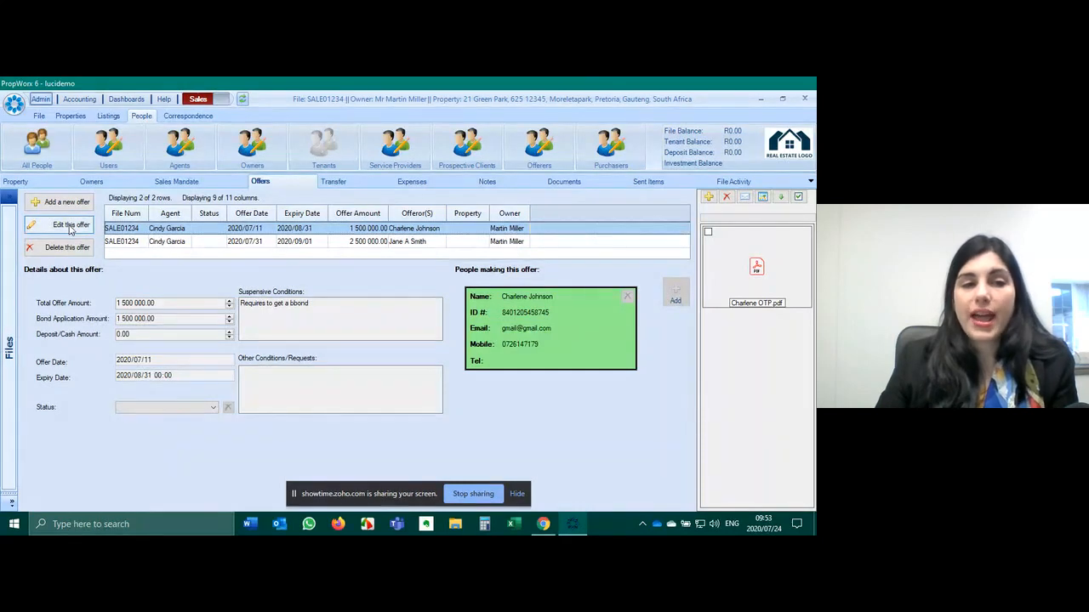
click(198, 407)
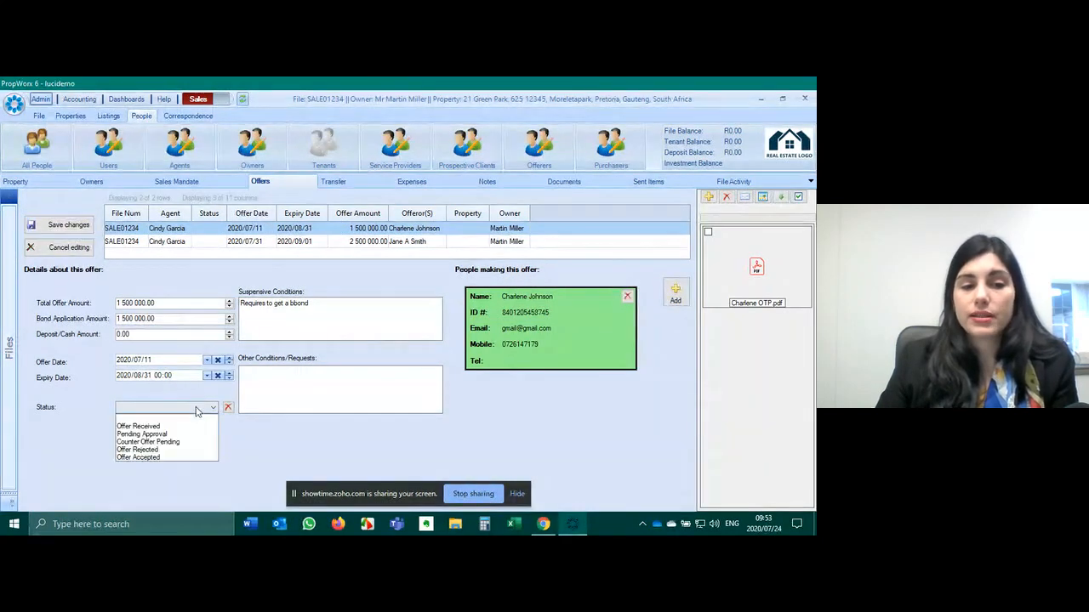
click(156, 449)
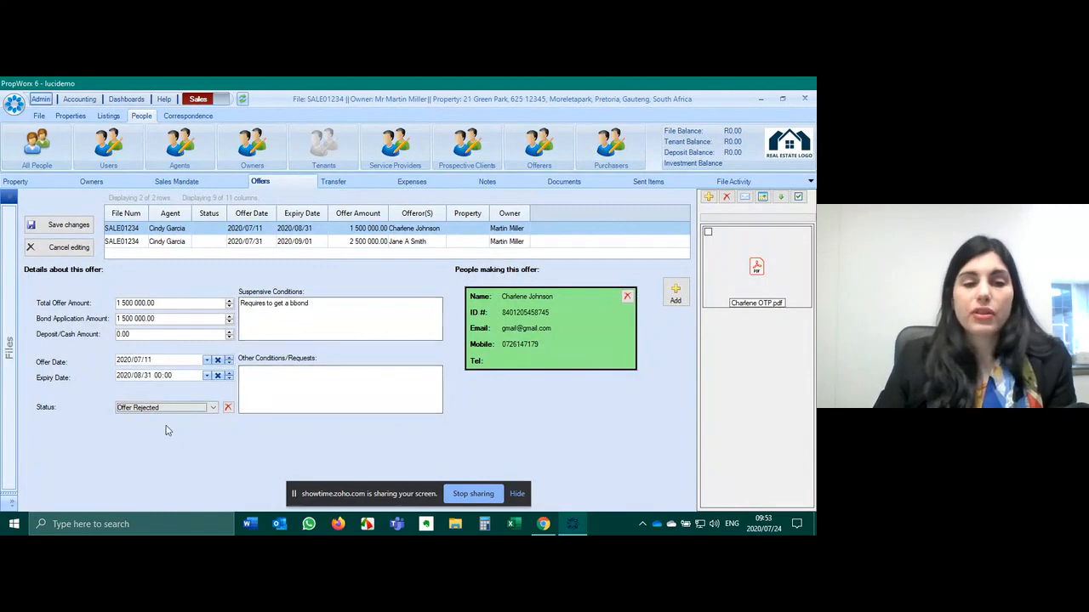
click(67, 225)
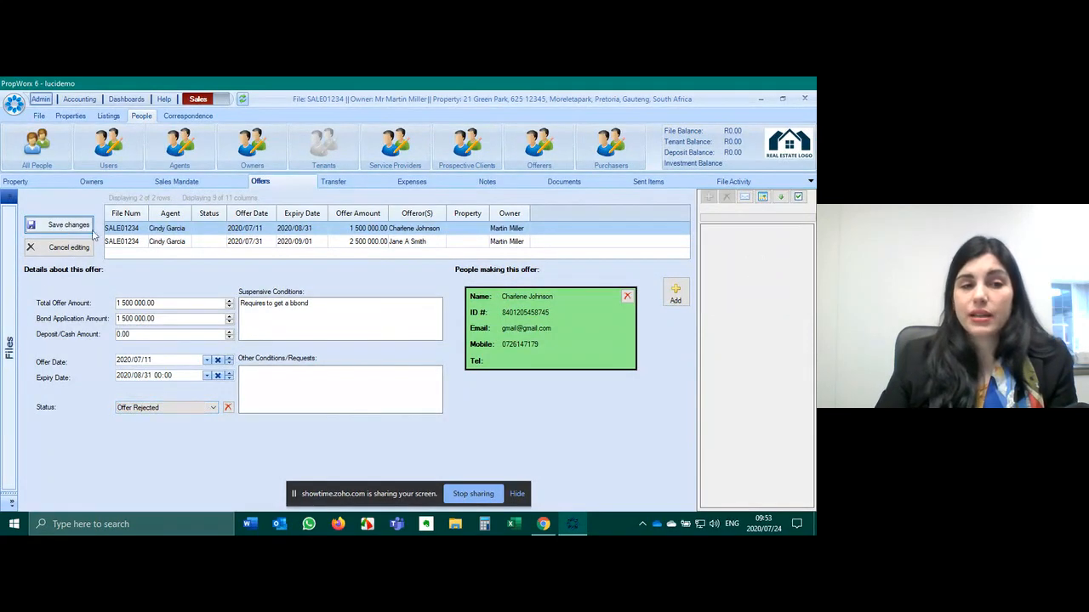
click(199, 230)
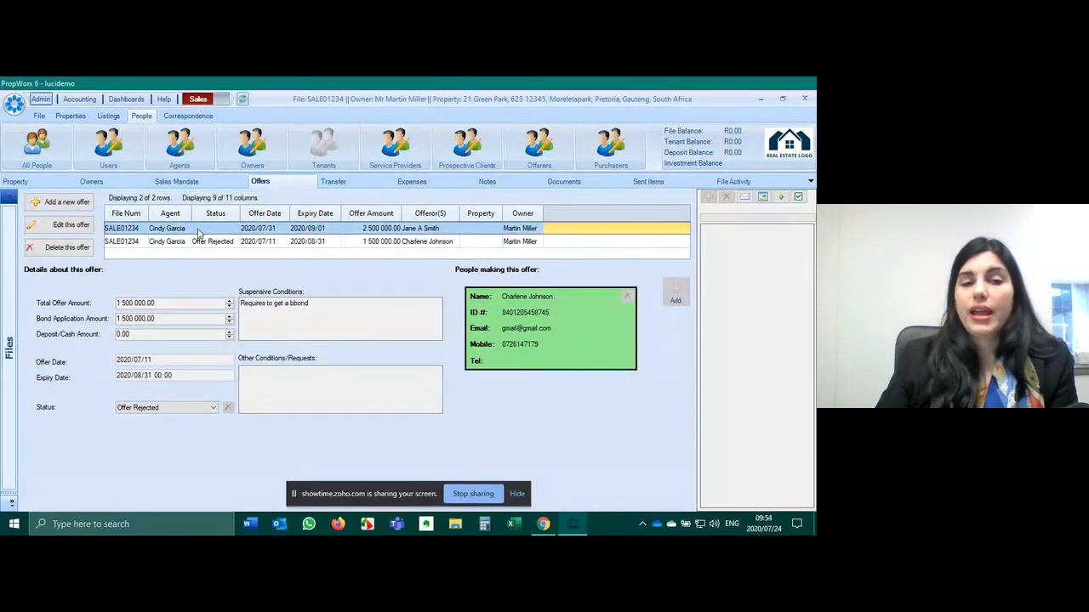
- Set the 2 500 000.00 offer to Offer Accepted, copy it to a transfer record, and save
click(64, 224)
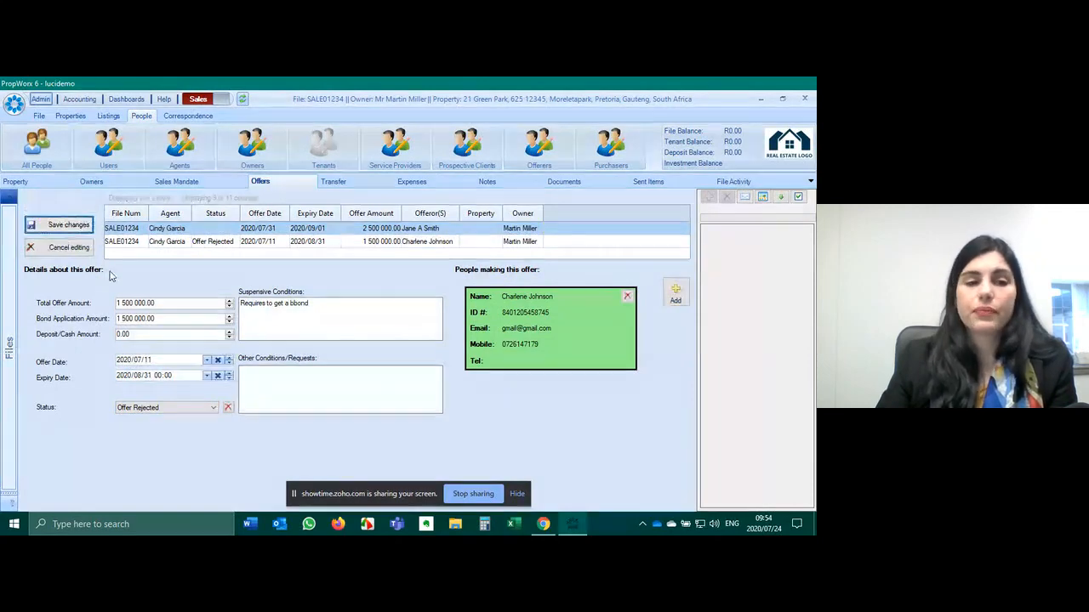
click(162, 409)
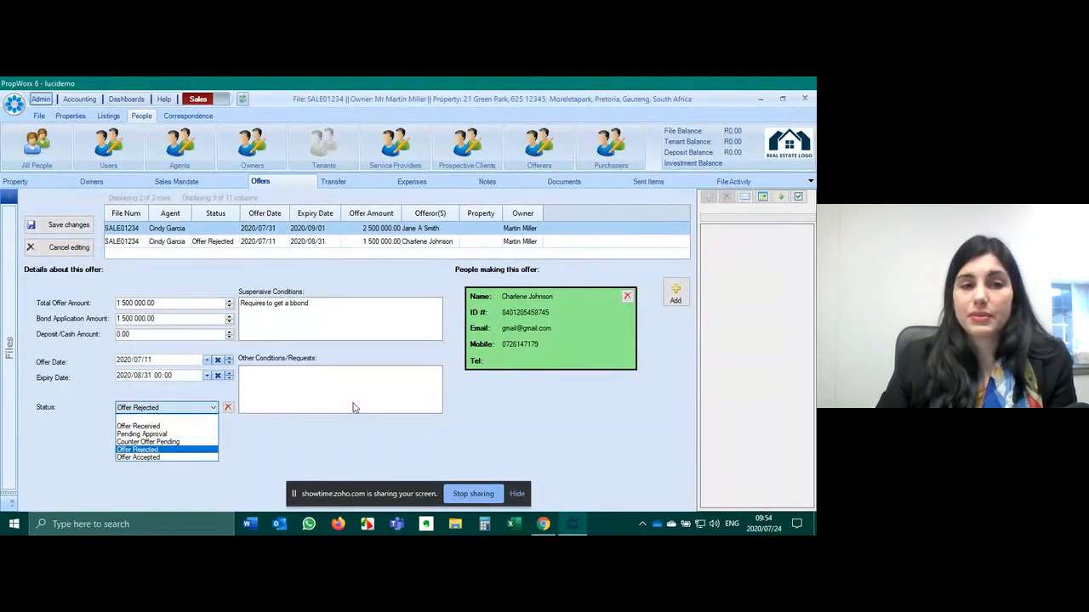
click(158, 458)
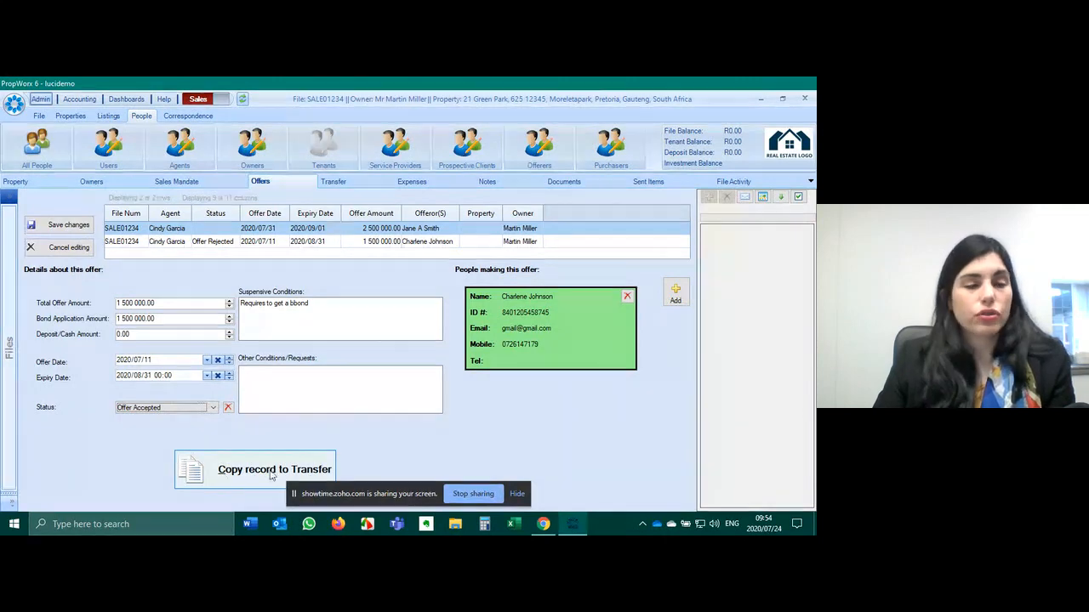
click(516, 494)
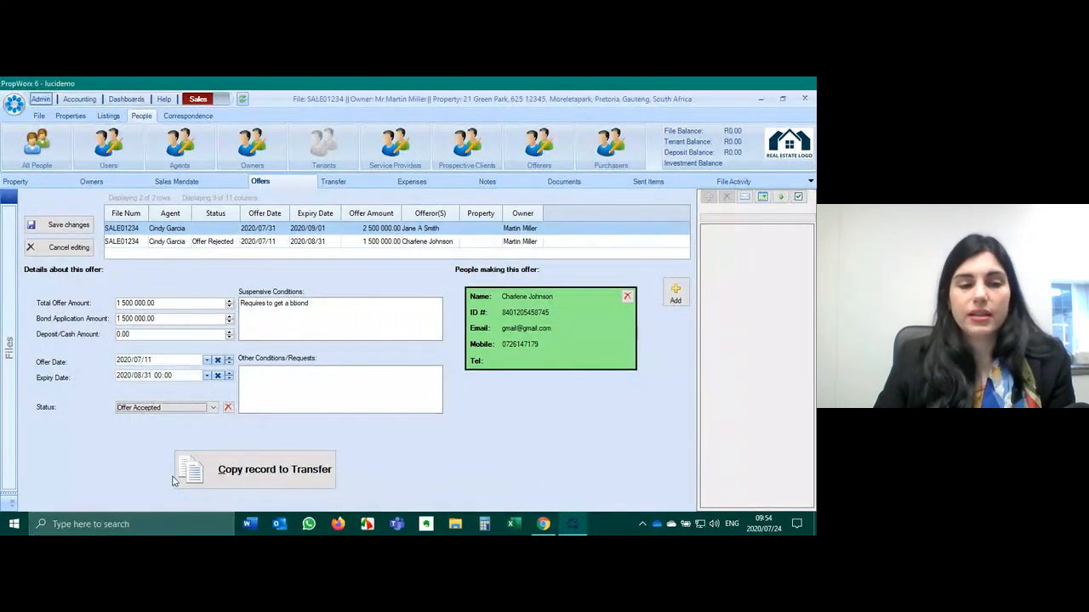
click(256, 472)
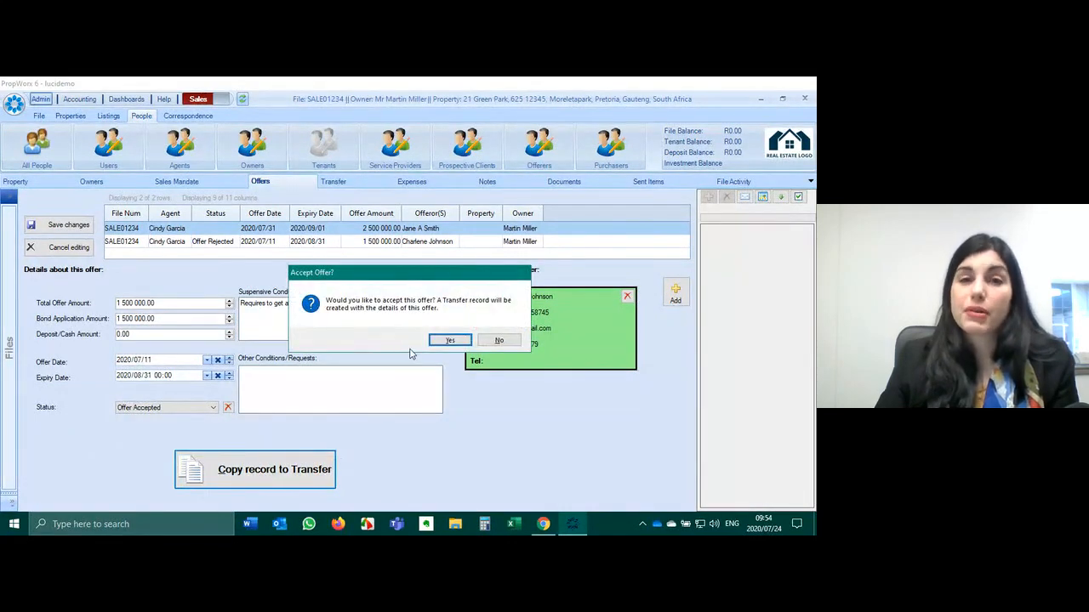
click(448, 340)
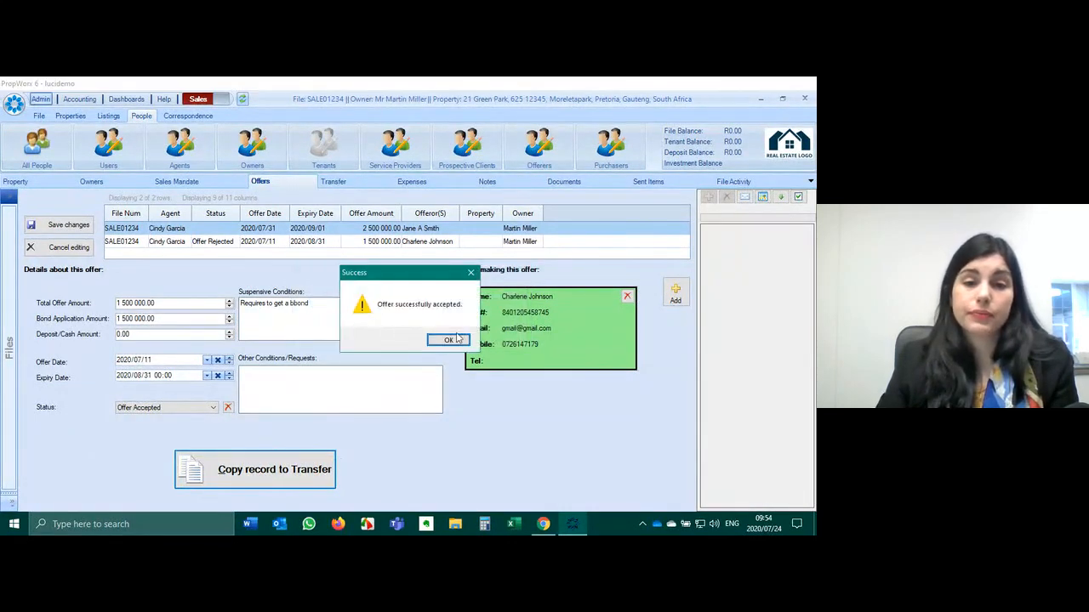
click(456, 339)
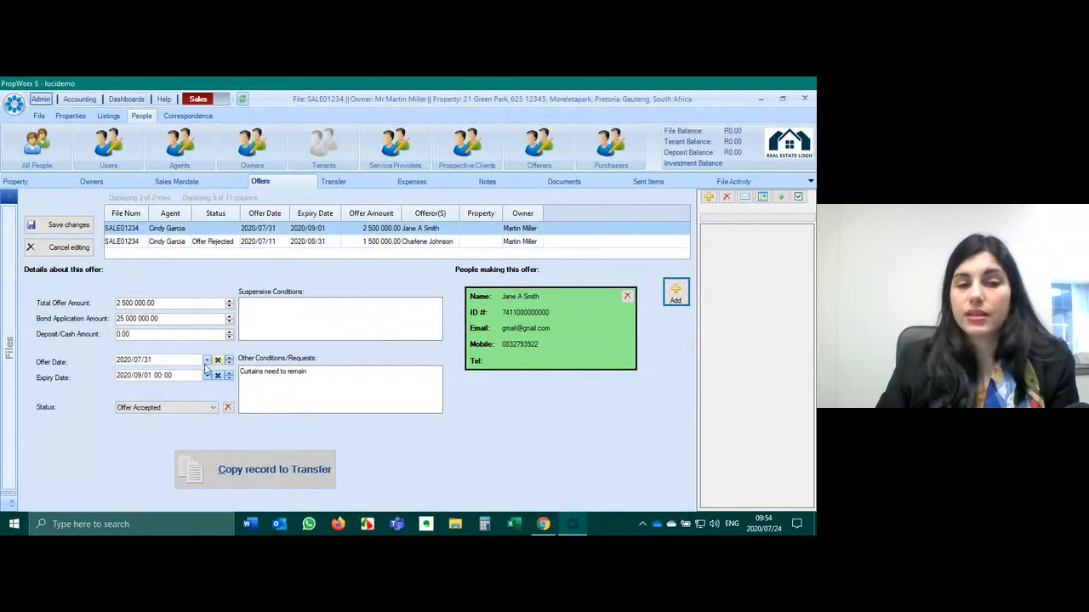
click(65, 224)
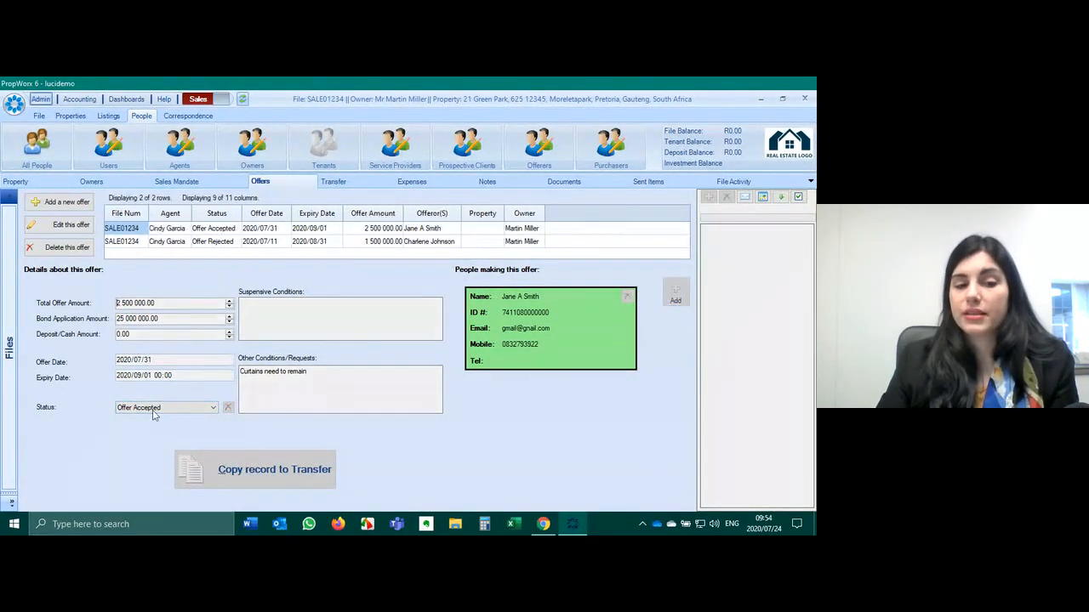
click(126, 99)
click(174, 146)
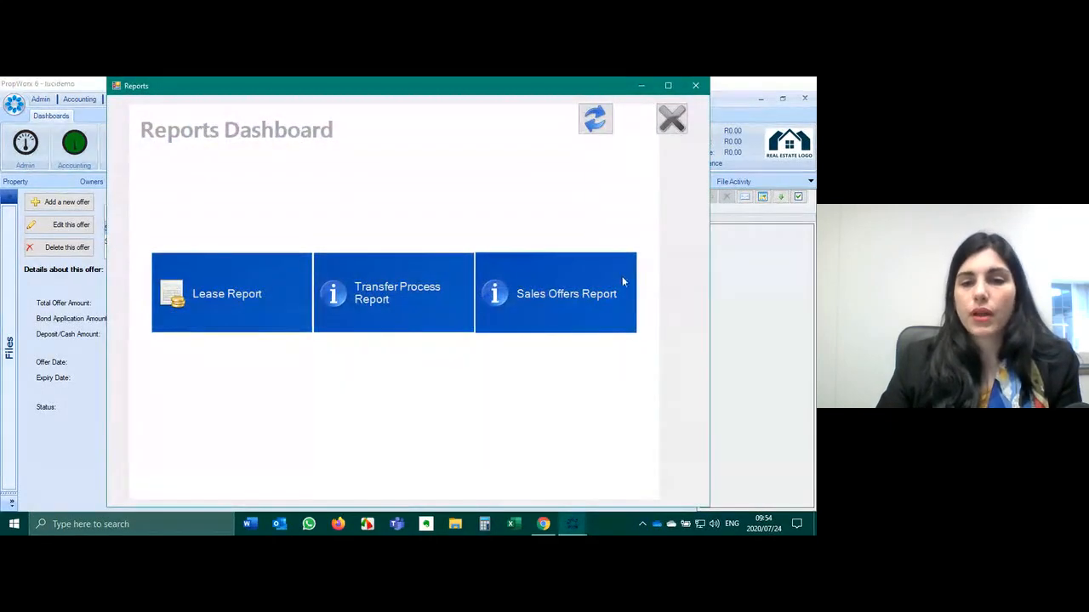
click(553, 294)
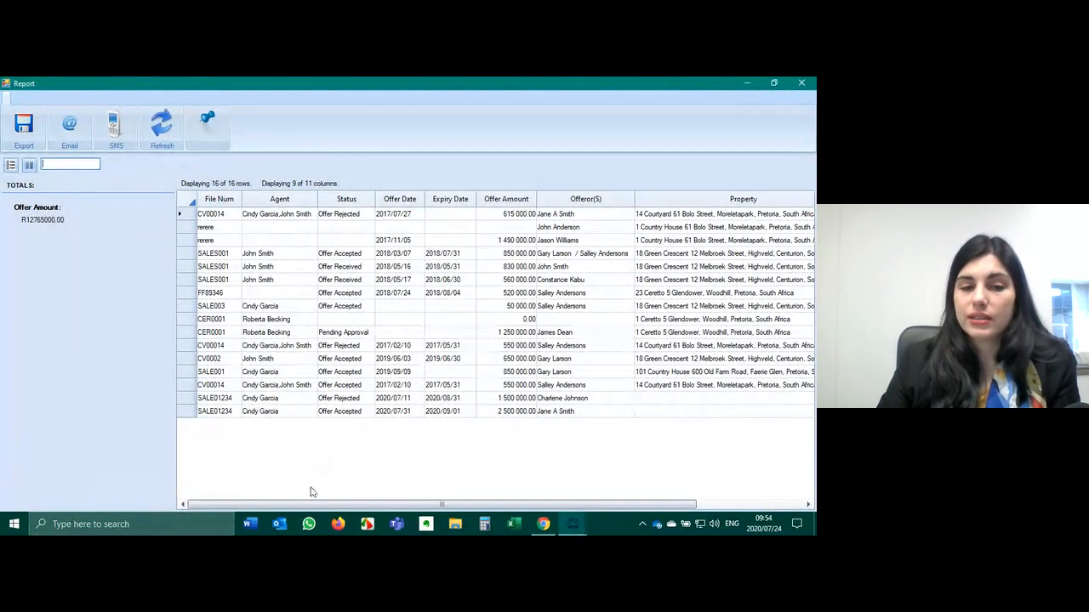
drag(317, 504, 241, 521)
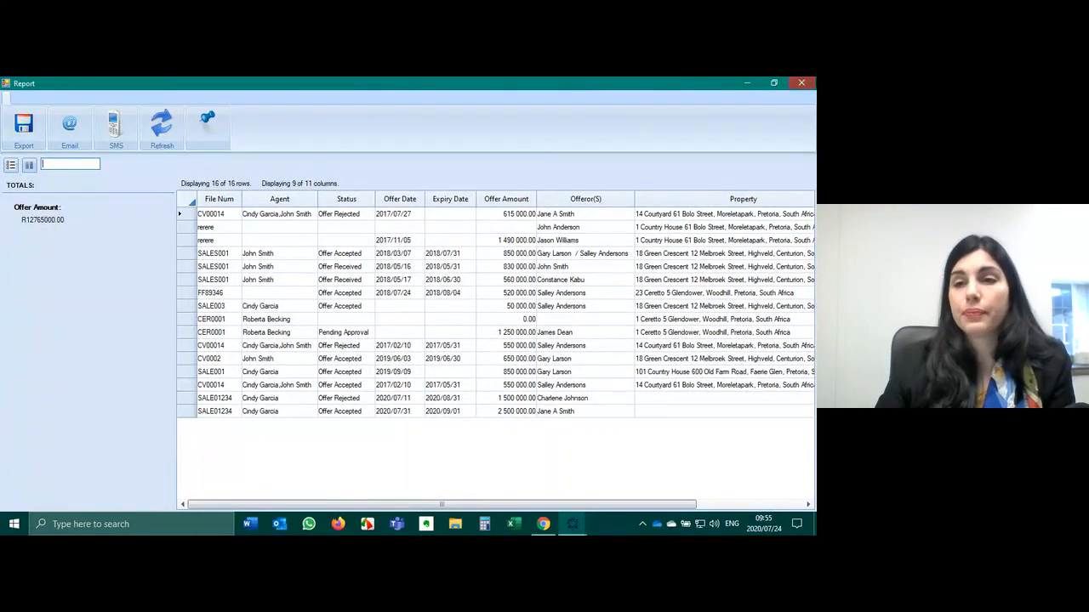
click(801, 83)
click(704, 89)
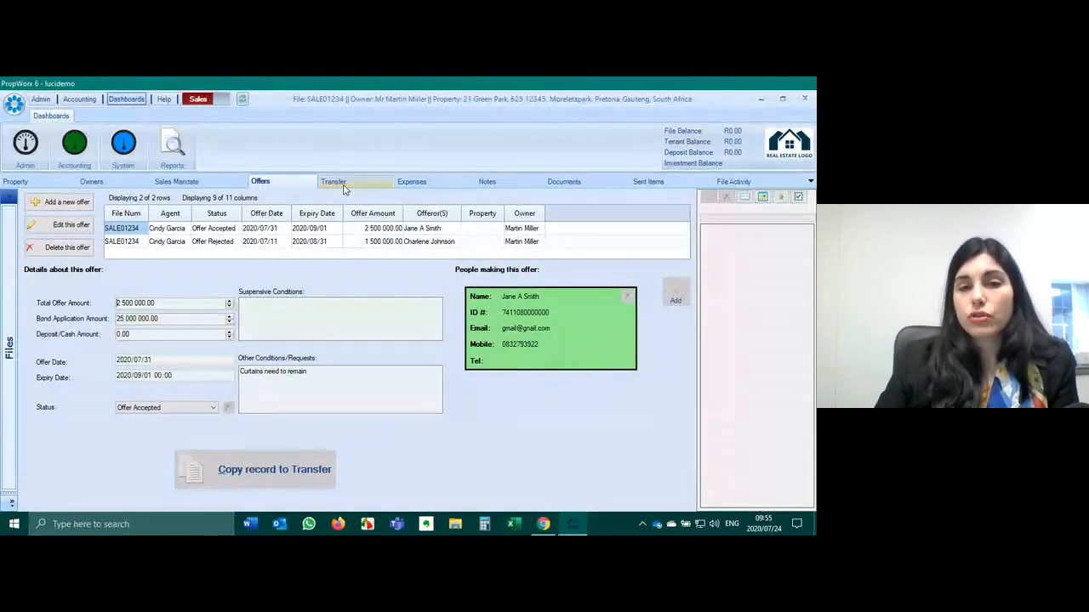
click(357, 243)
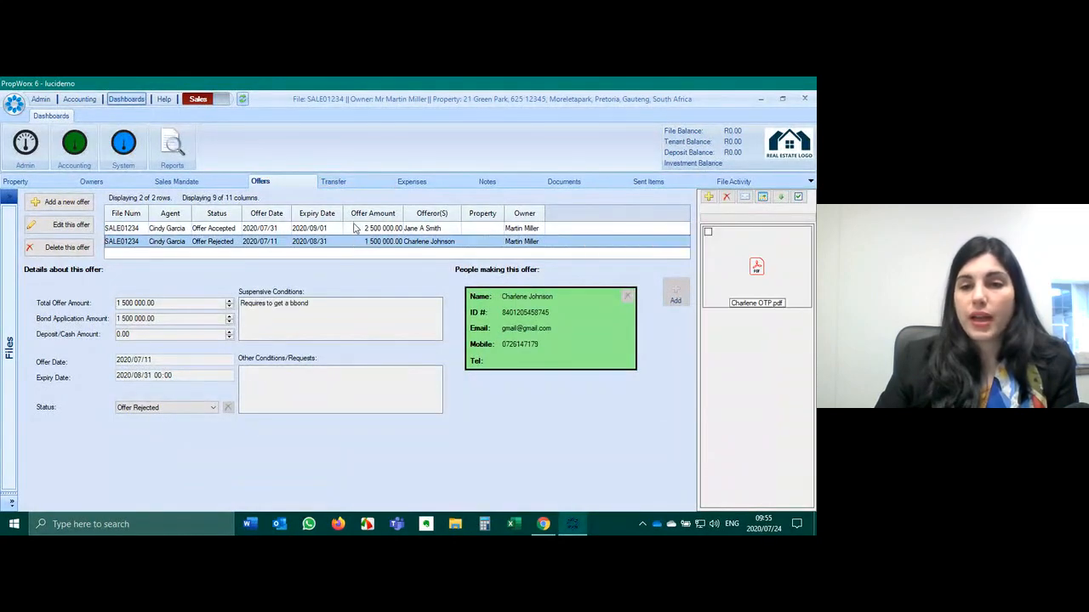
click(357, 229)
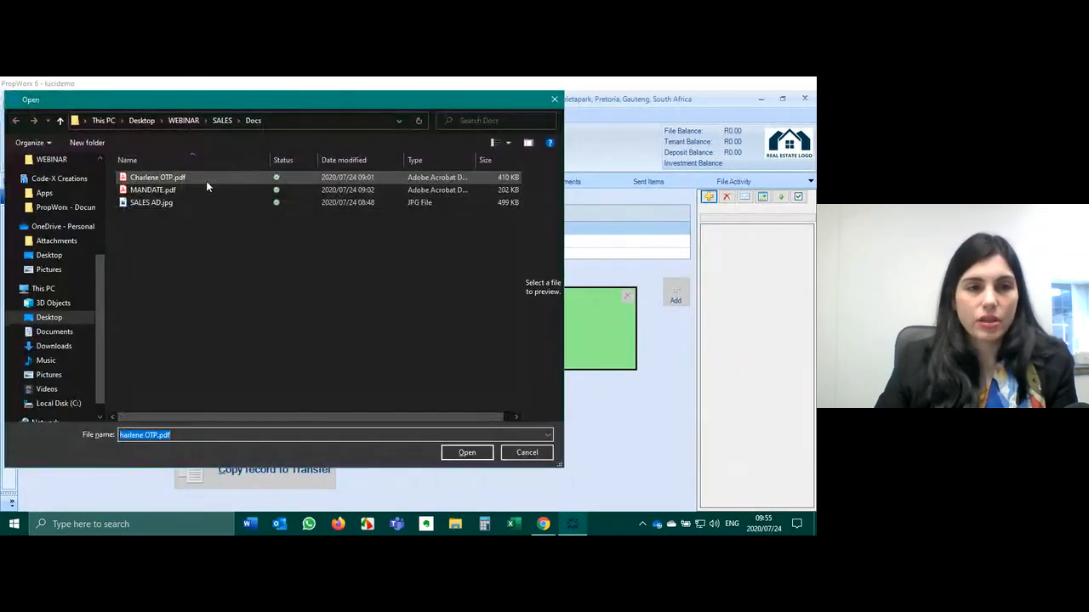
click(201, 180)
click(466, 455)
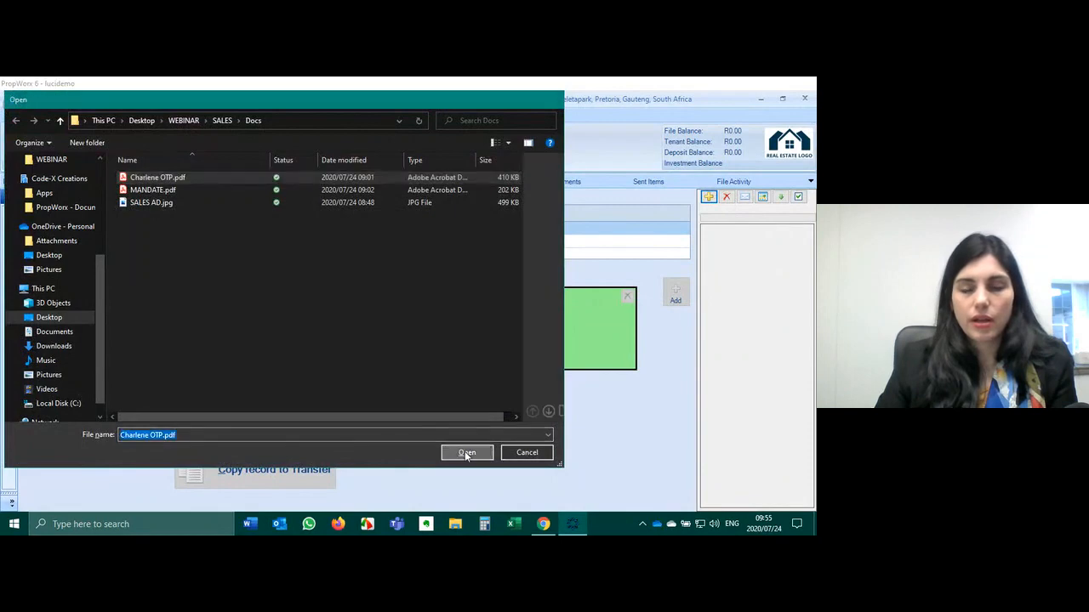
click(340, 181)
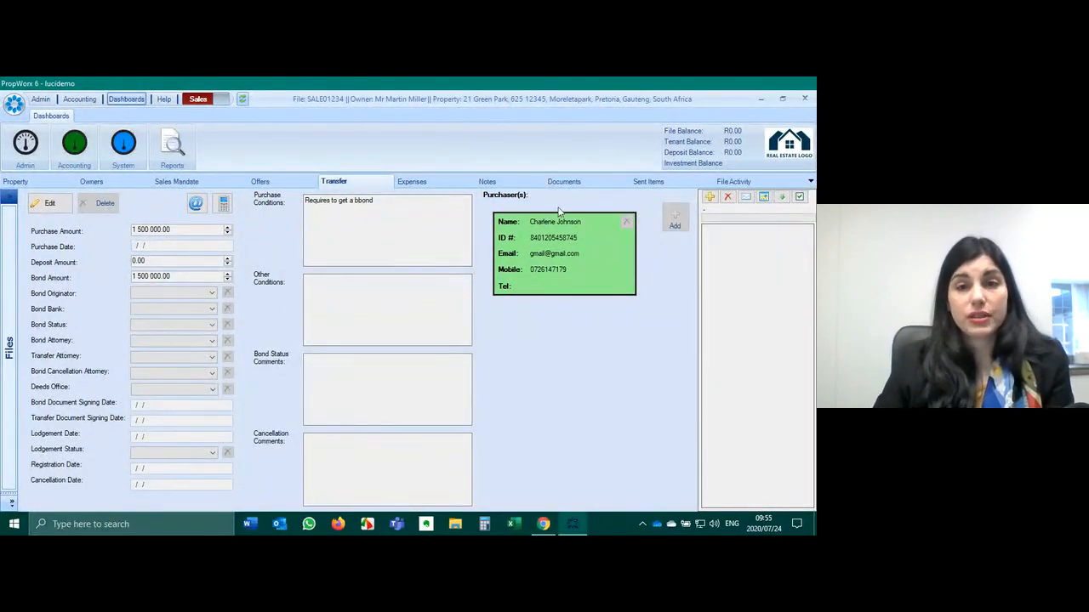
- Edit the transfer record, changing purchase and bond amounts to 2 500 000.00
drag(389, 200, 305, 201)
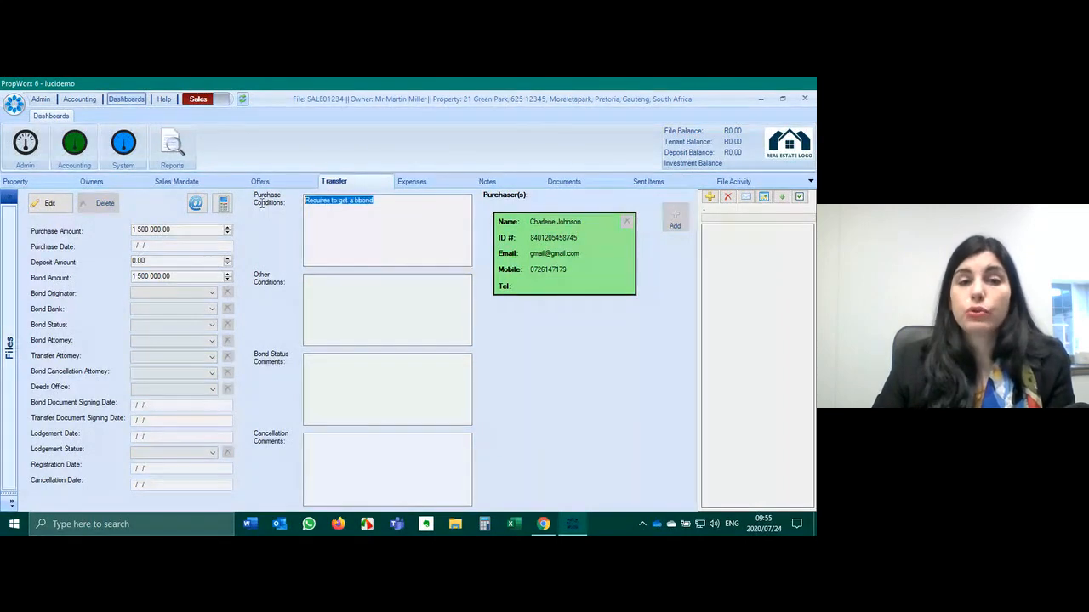
click(353, 243)
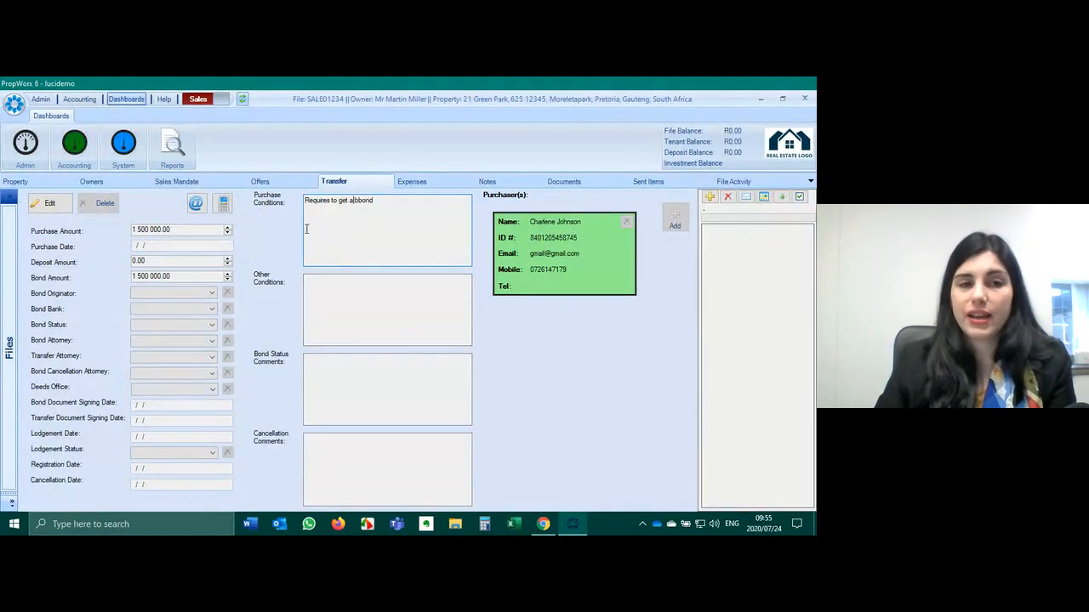
click(47, 205)
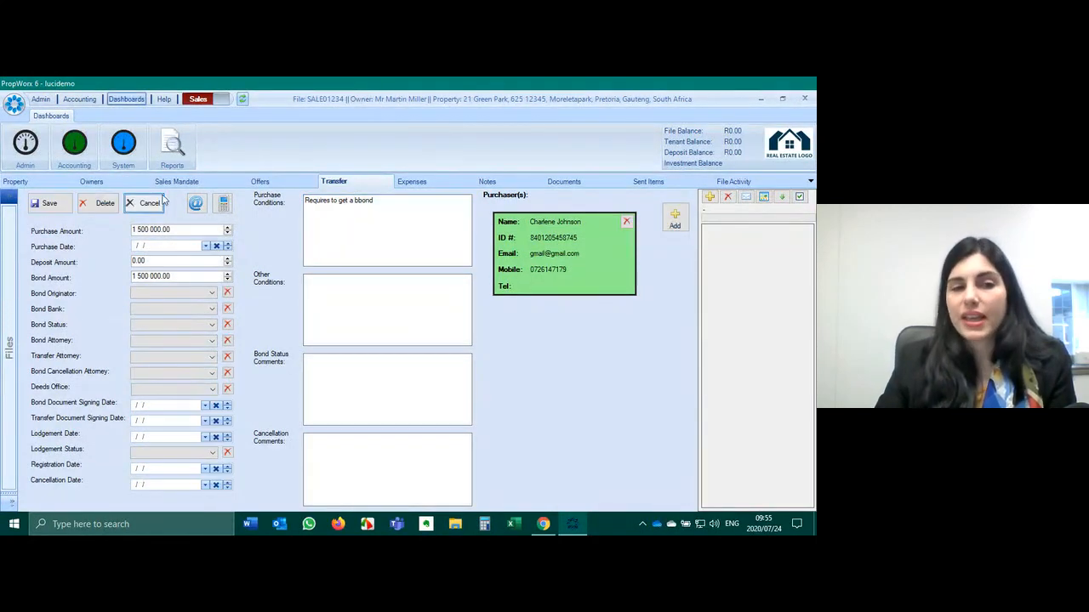
click(131, 229)
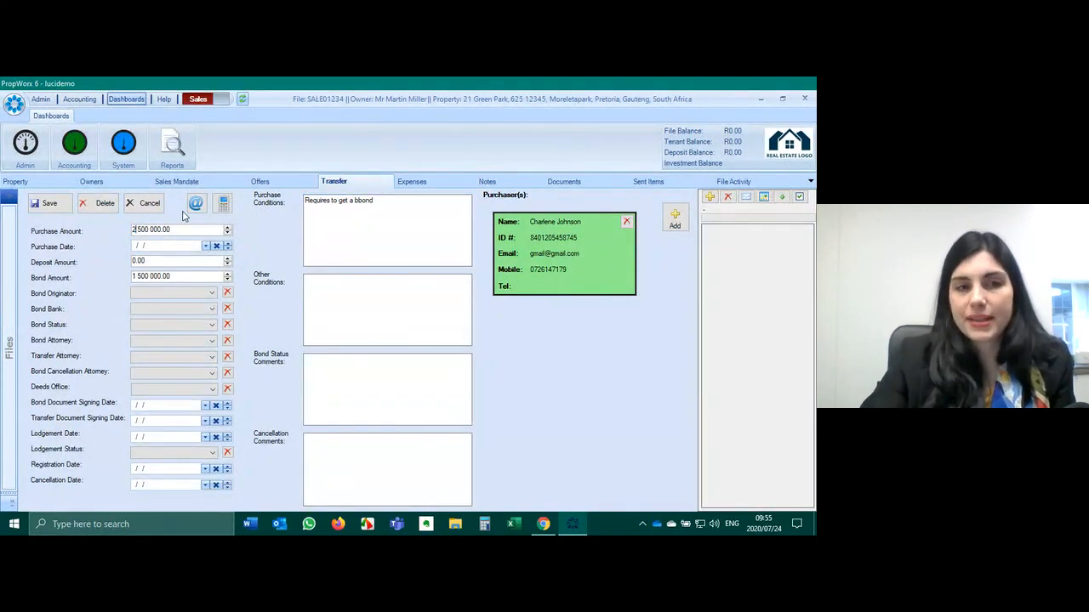
click(133, 276)
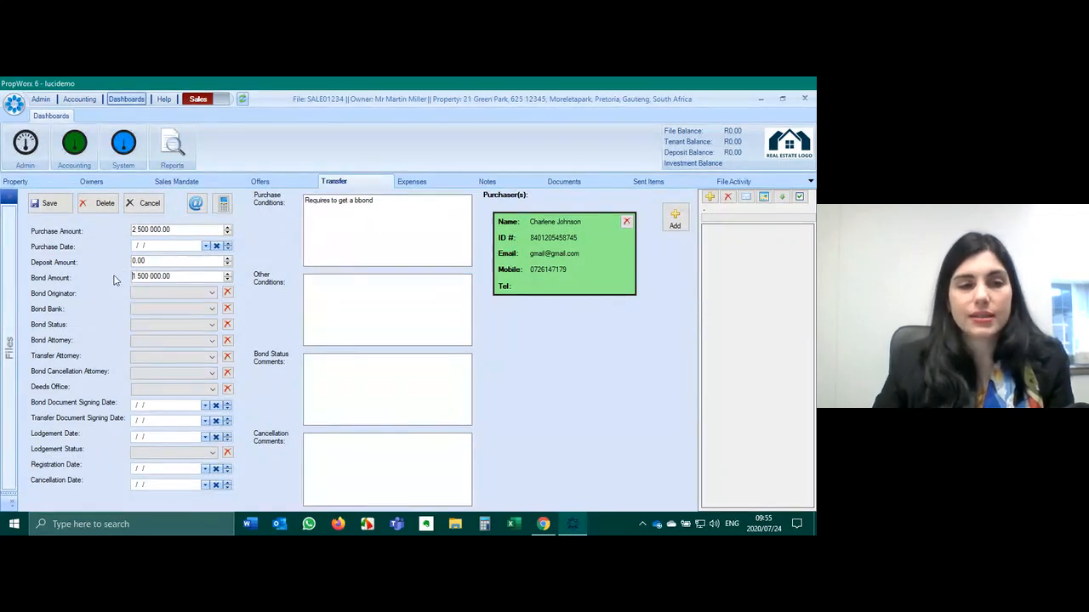
text(1)
key(BackSpace)
text(2)
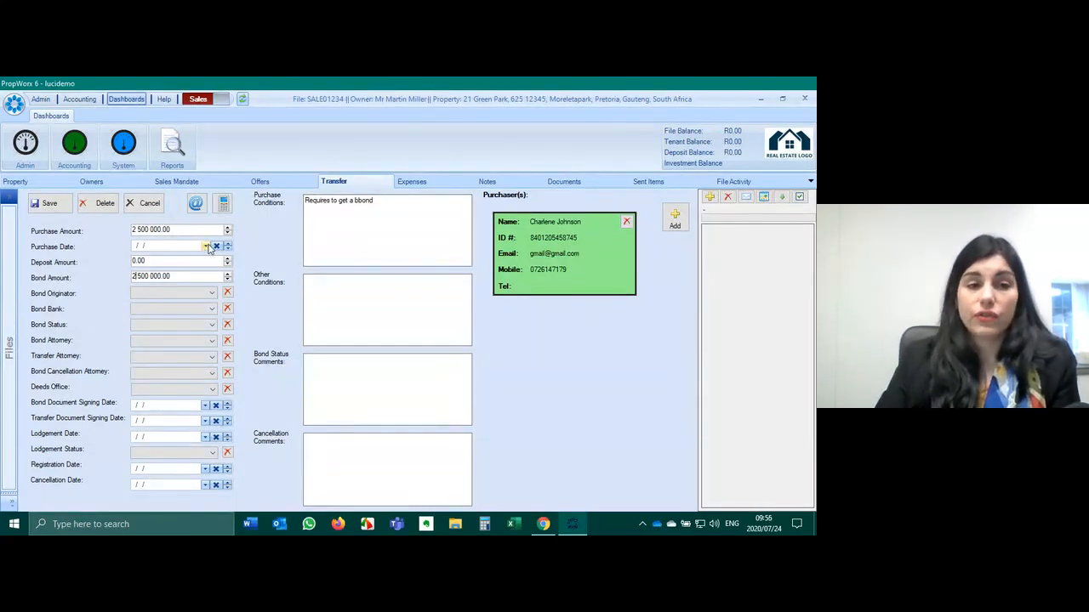
click(204, 296)
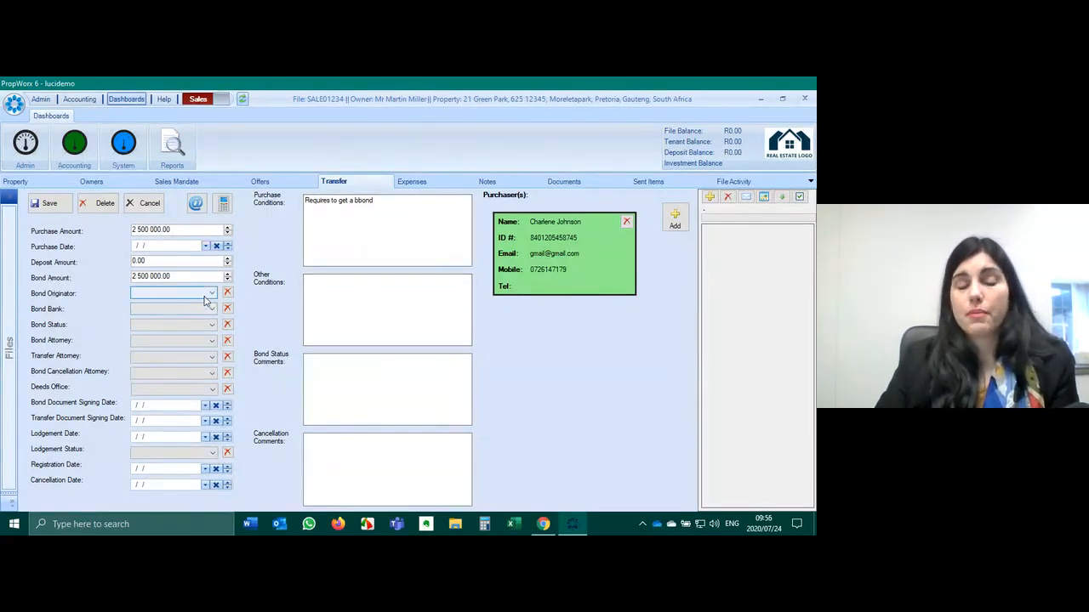
- Choose the bond originator, First National Bank and bond status Applied, then save
click(205, 298)
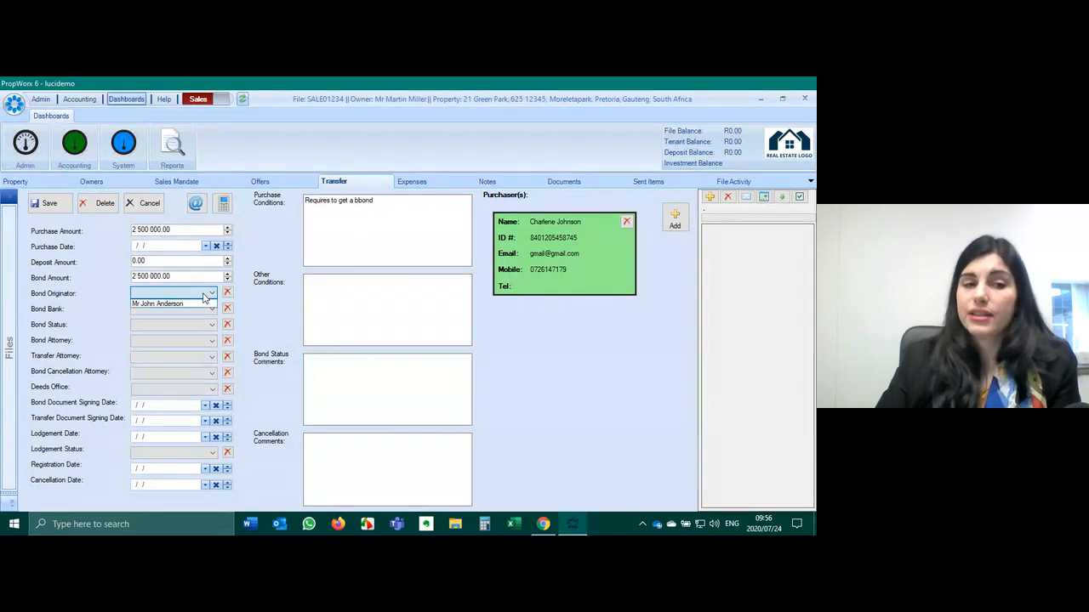
click(158, 304)
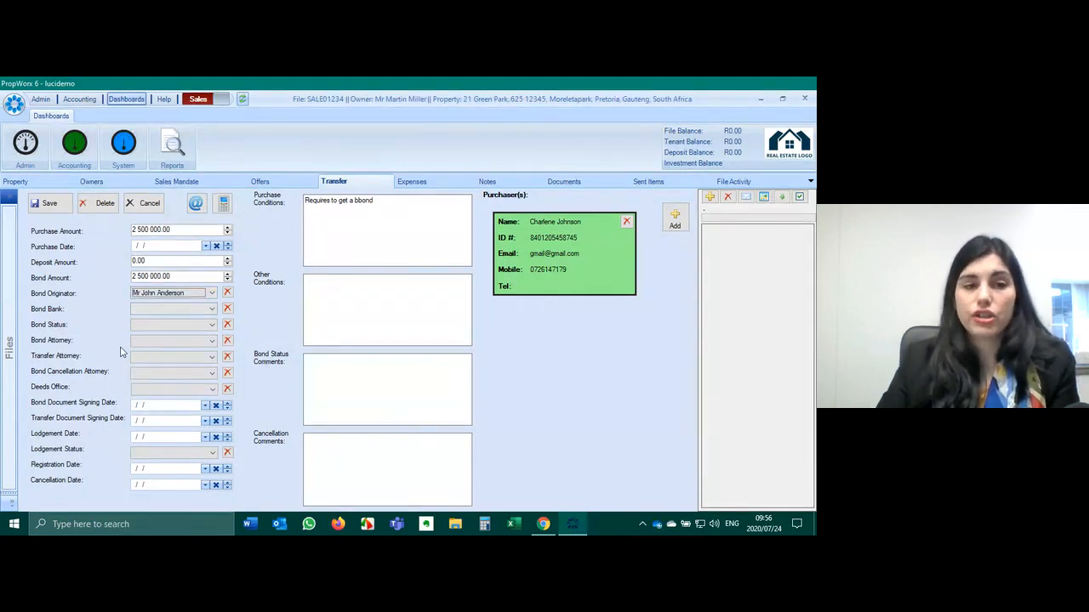
click(158, 311)
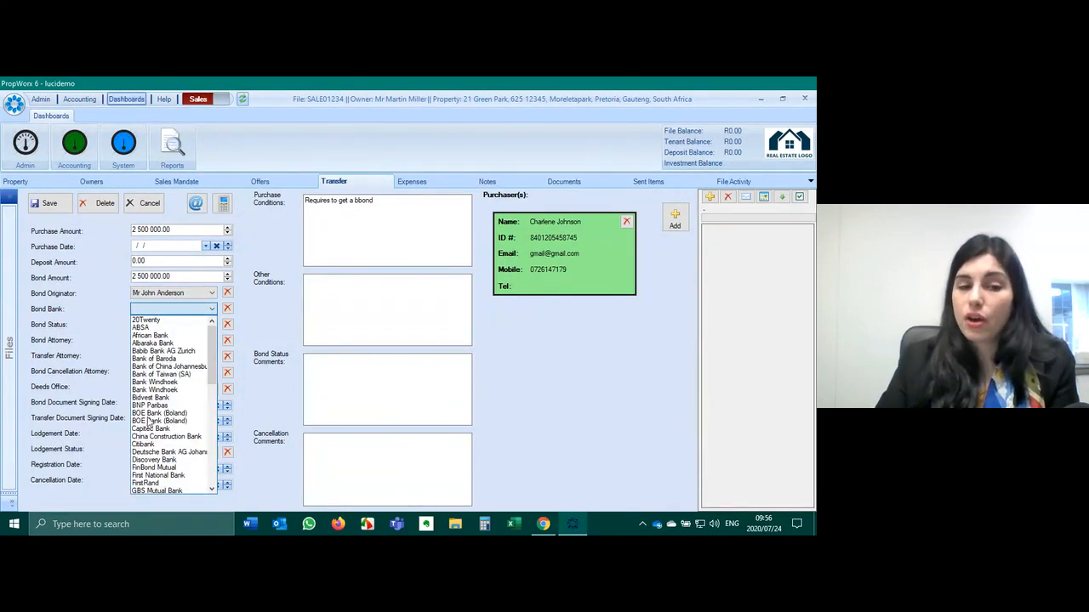
scroll(151, 408, down, 3)
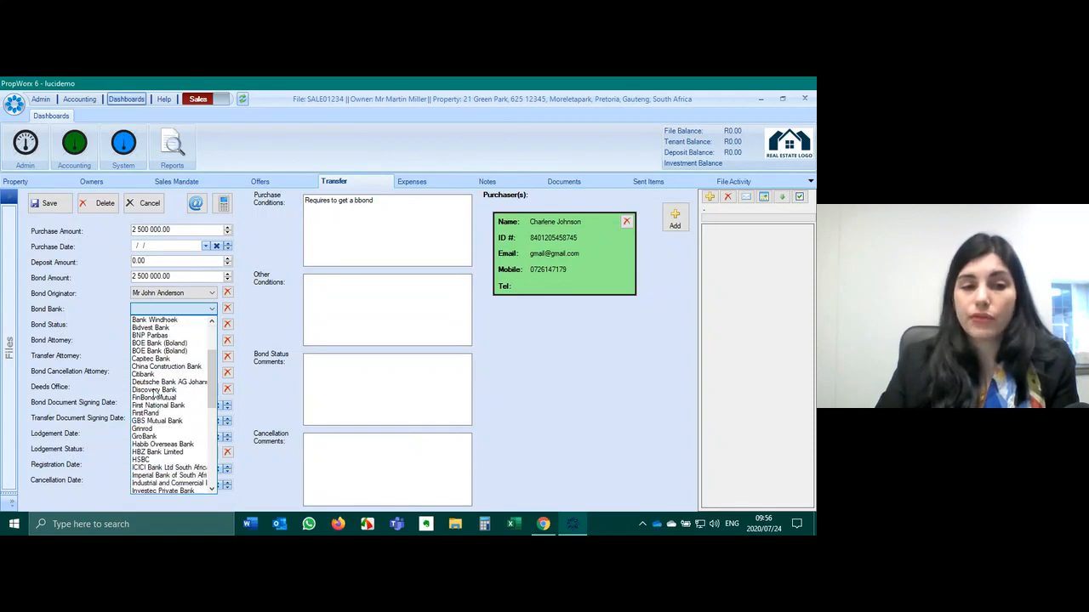
click(158, 405)
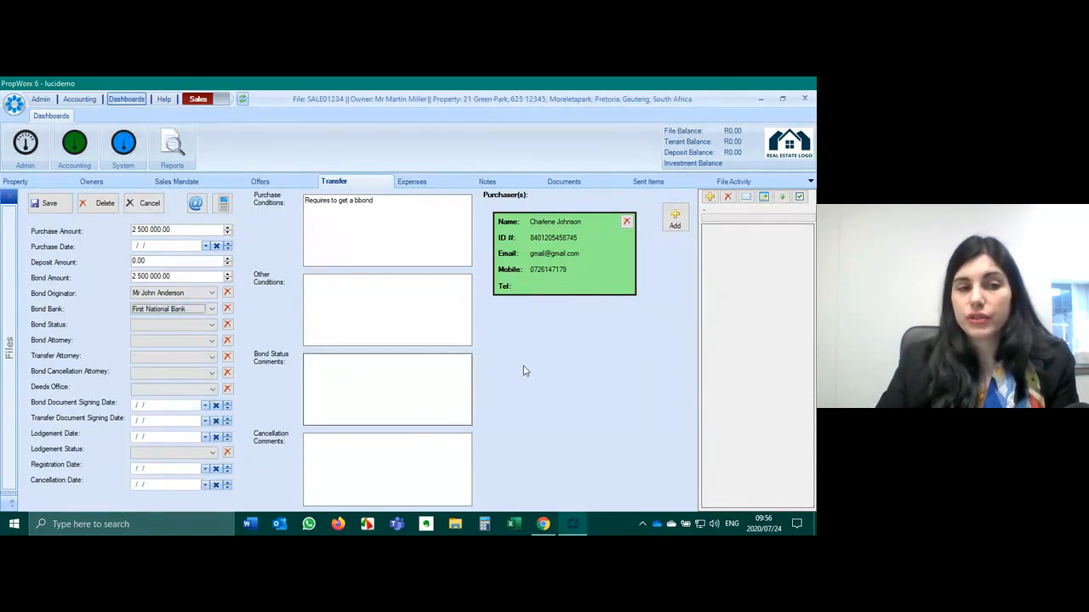
click(205, 326)
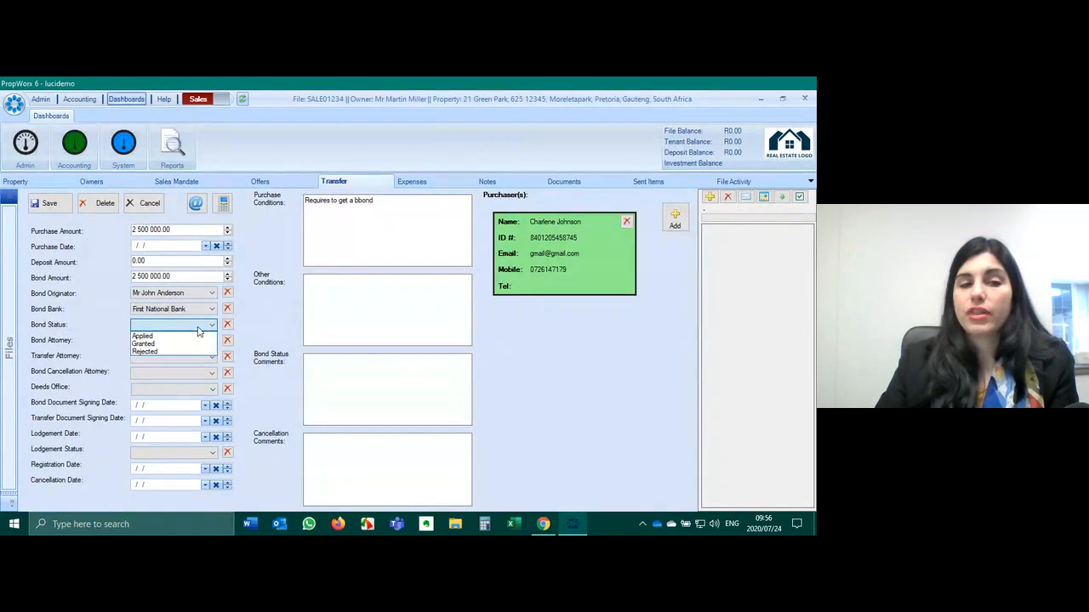
click(179, 337)
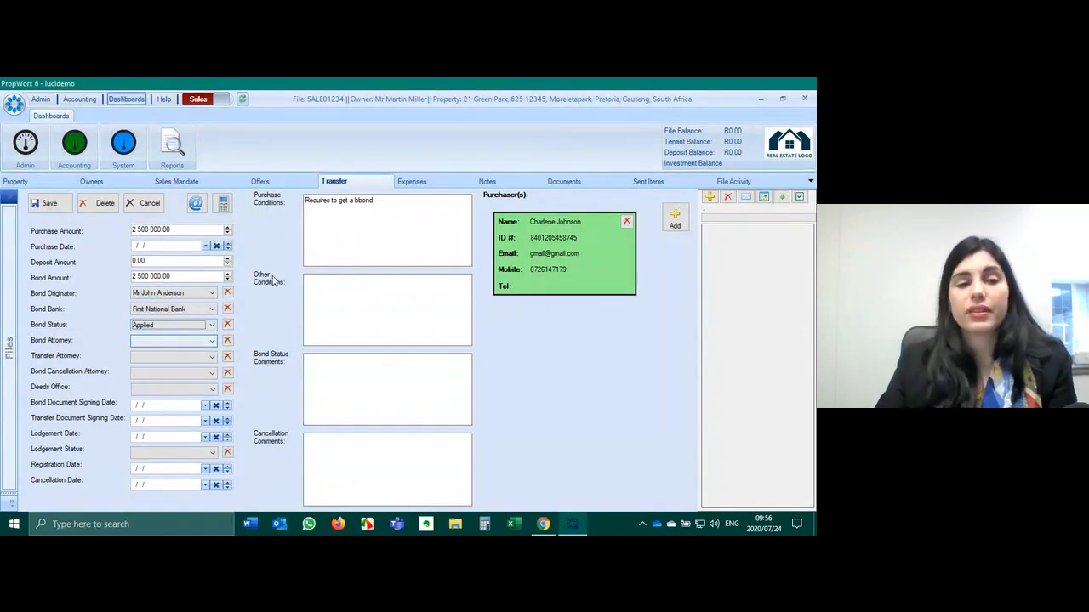
click(49, 204)
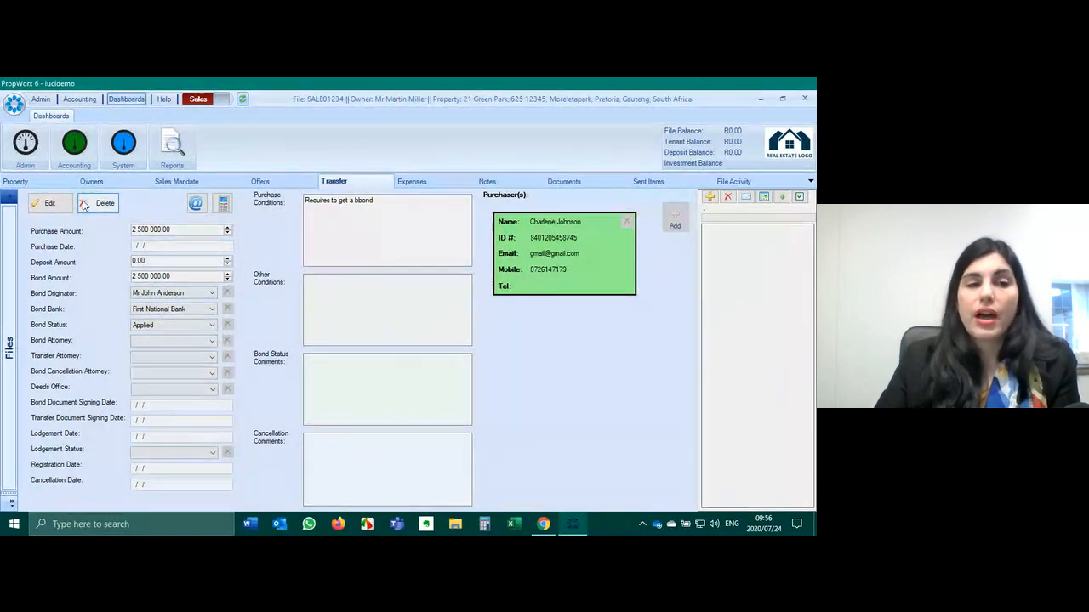
click(47, 204)
- Check the bond attorney and originator lists unchanged, save the transfer, and open Admin
click(177, 343)
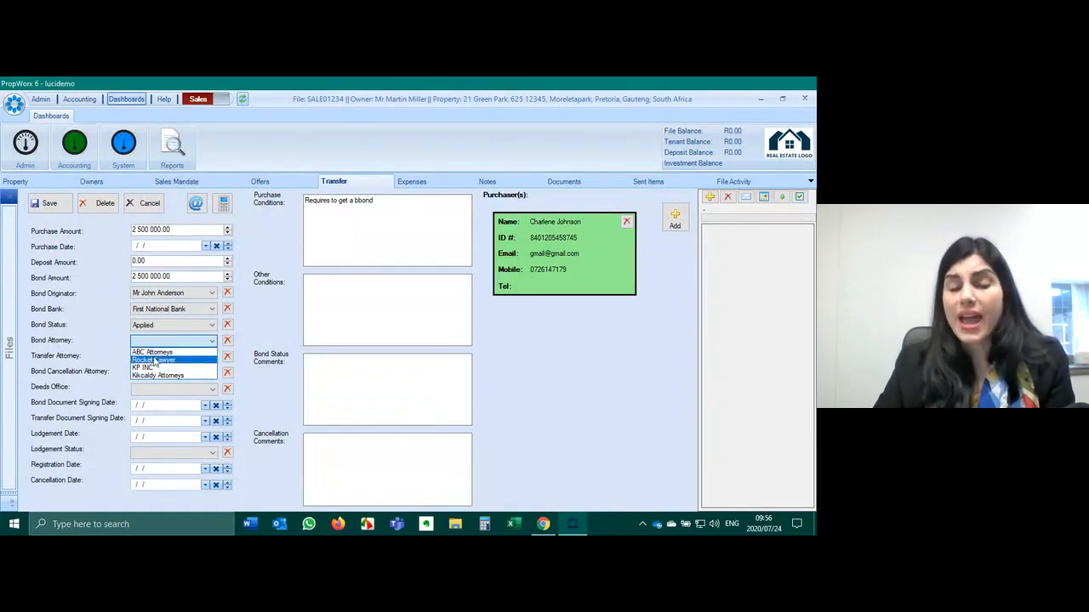
click(371, 304)
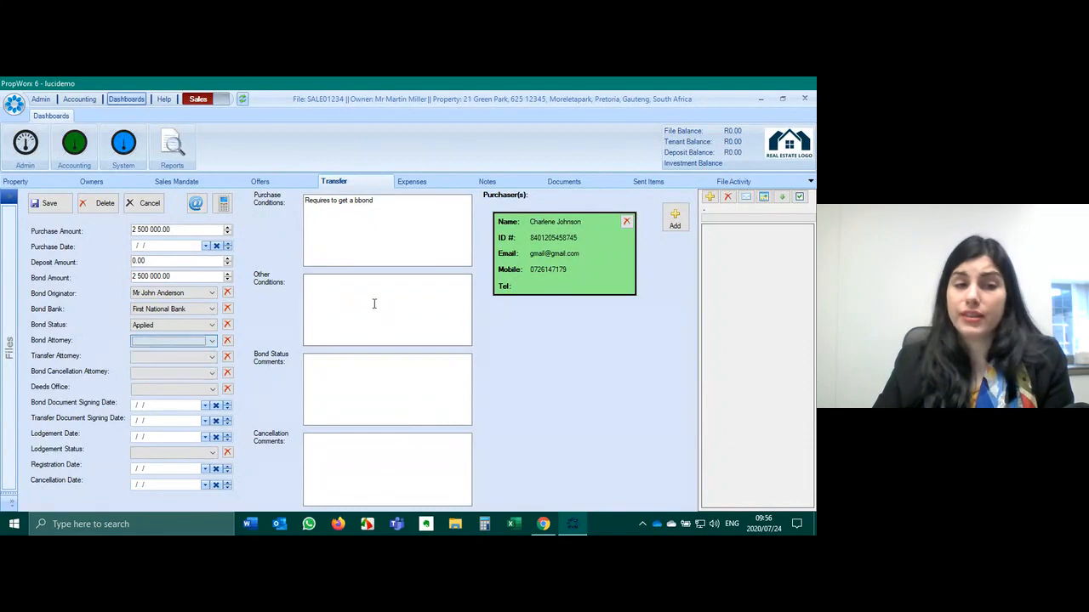
click(191, 294)
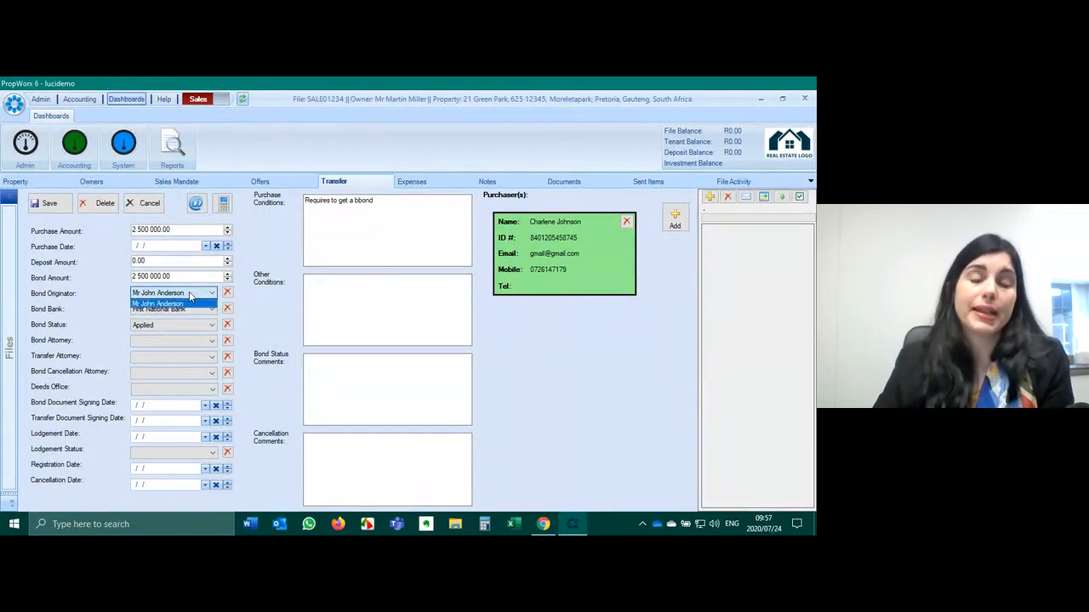
click(255, 313)
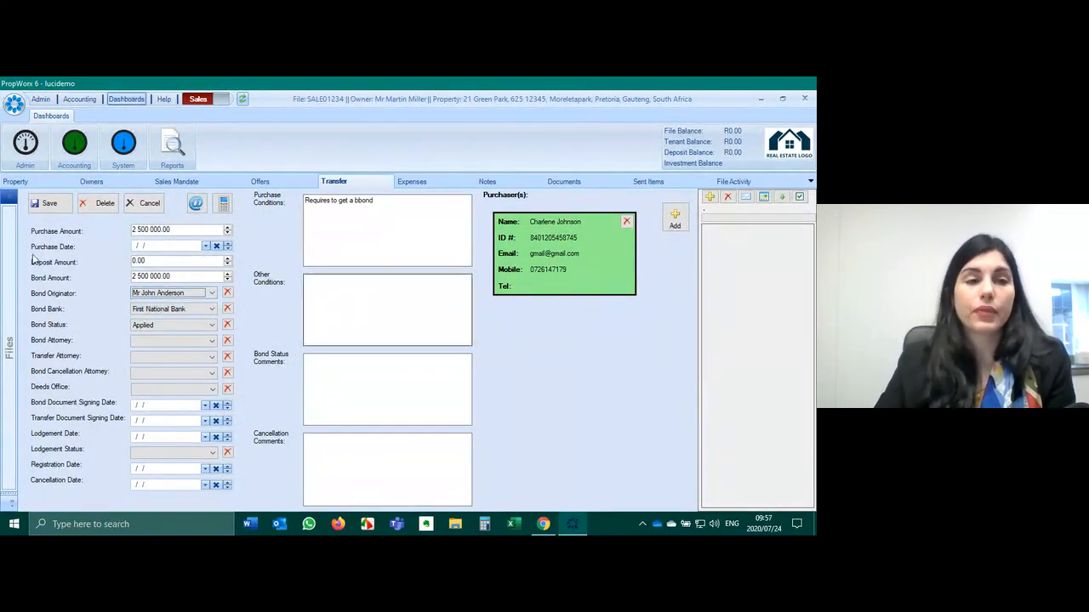
click(47, 205)
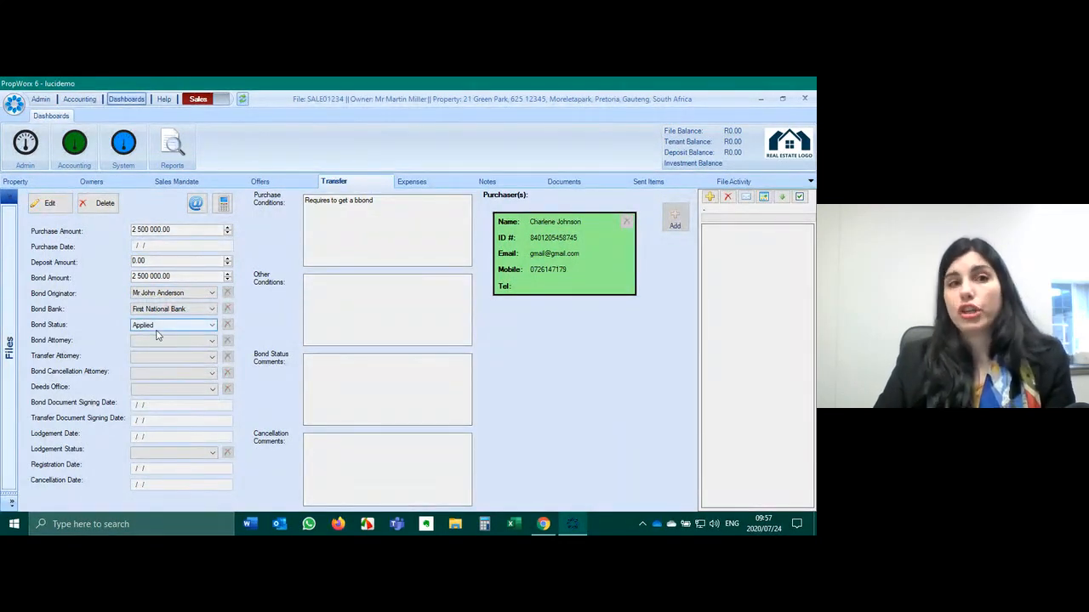
click(40, 99)
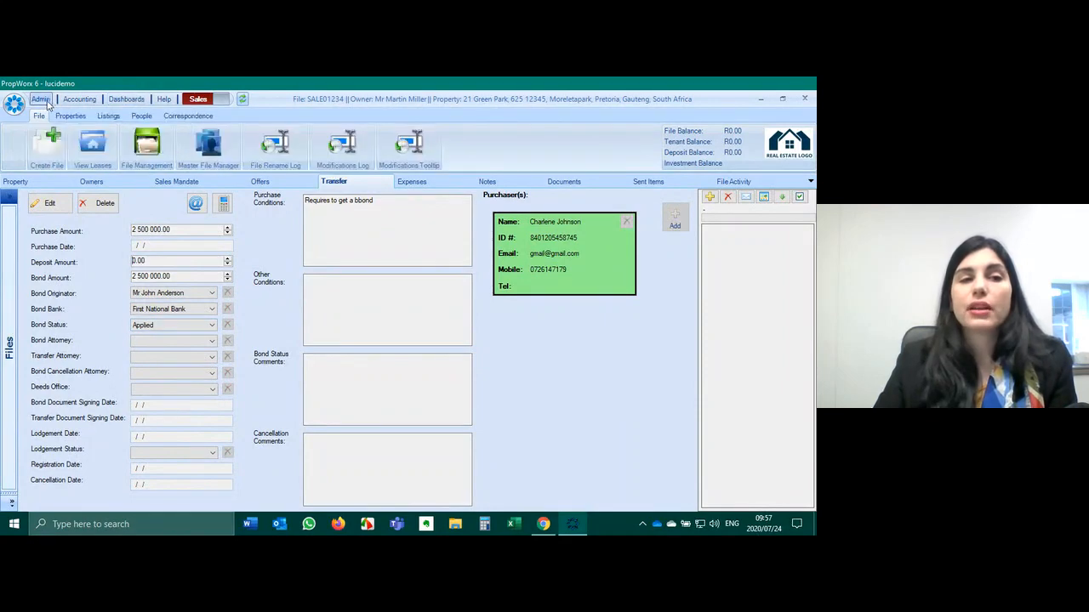
- List all people and filter them to the ServiceProvider type, showing 13 entries
click(141, 116)
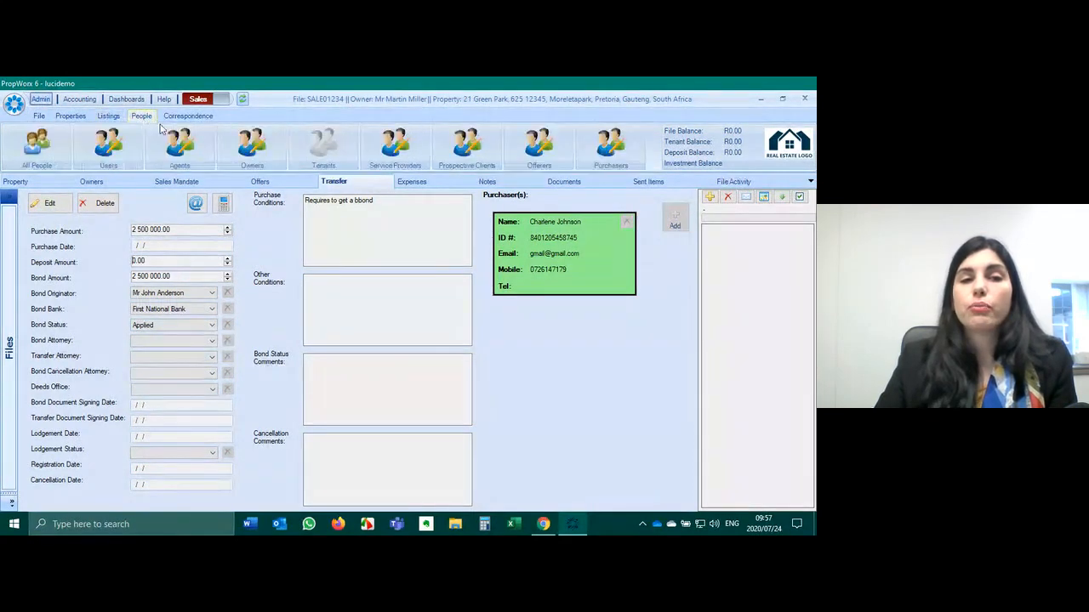
click(38, 143)
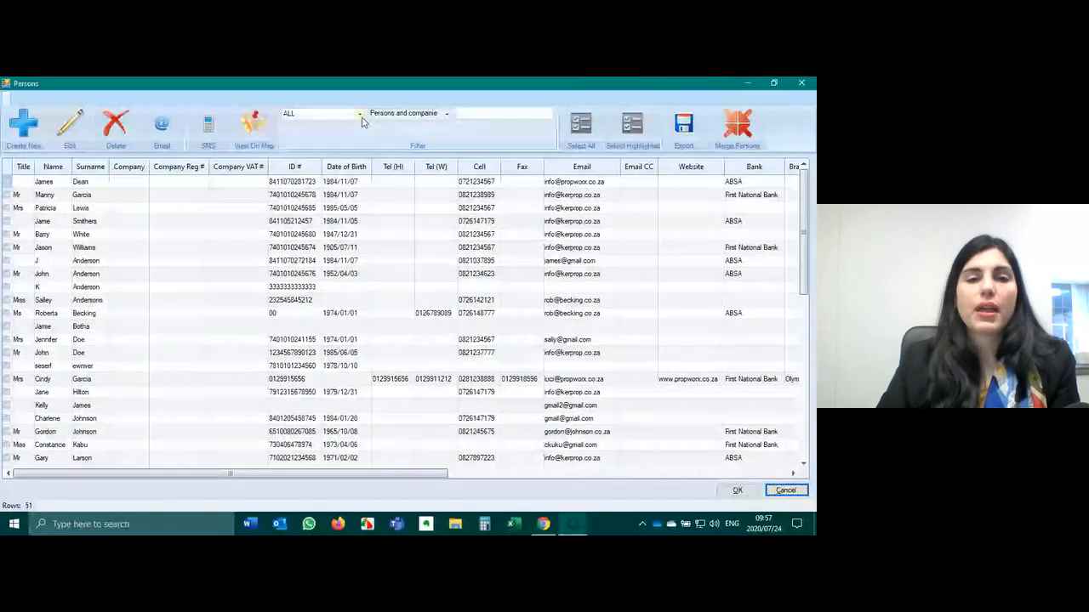
click(323, 113)
scroll(300, 181, down, 2)
click(308, 189)
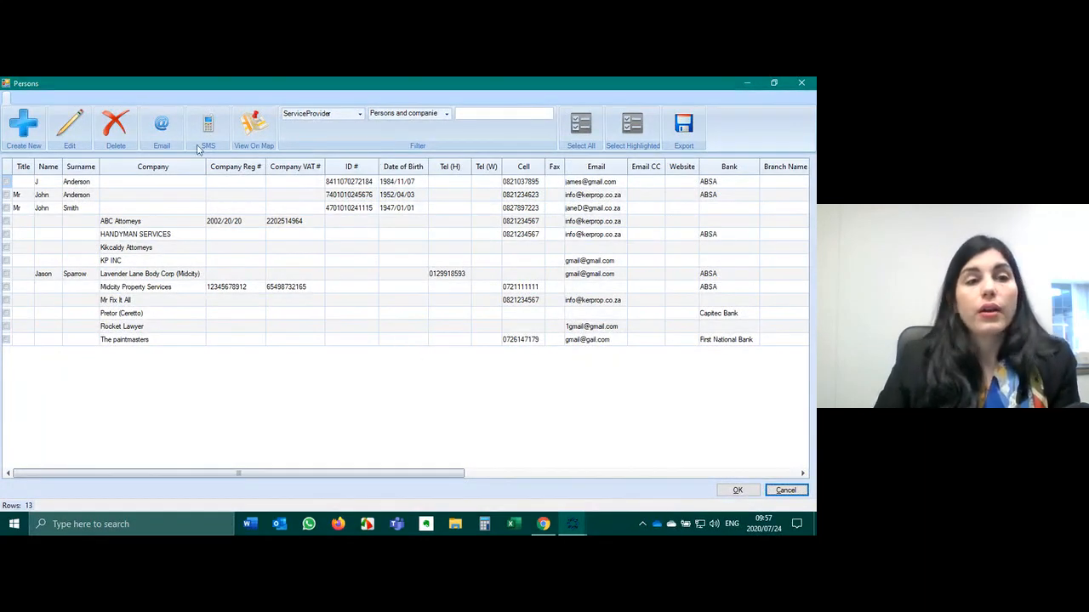
- Create a new company service provider and paste in the name 'Wilde And Lish'
click(31, 126)
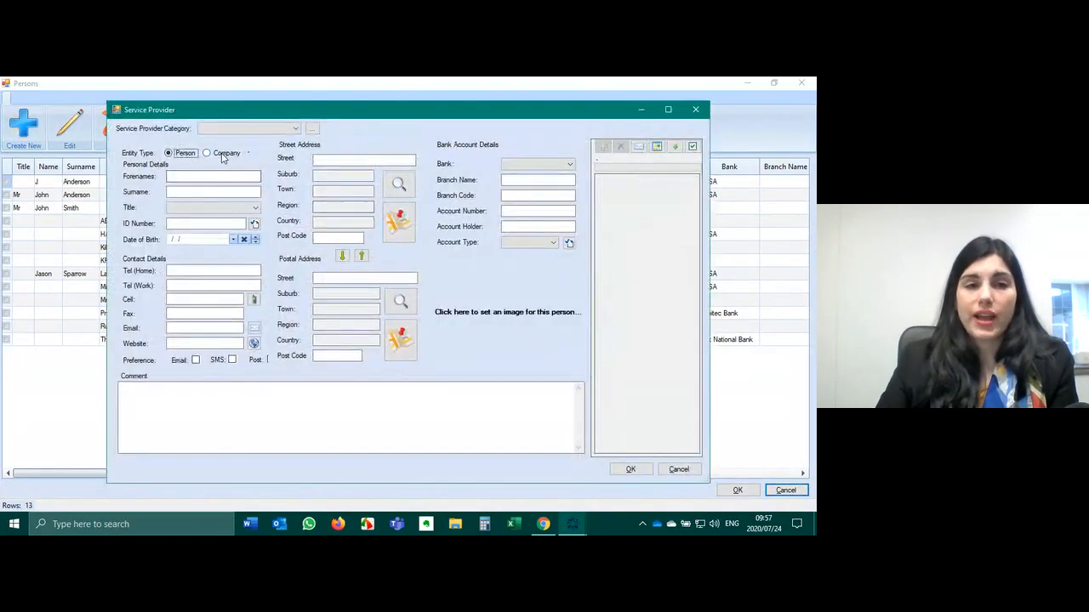
click(224, 153)
click(220, 175)
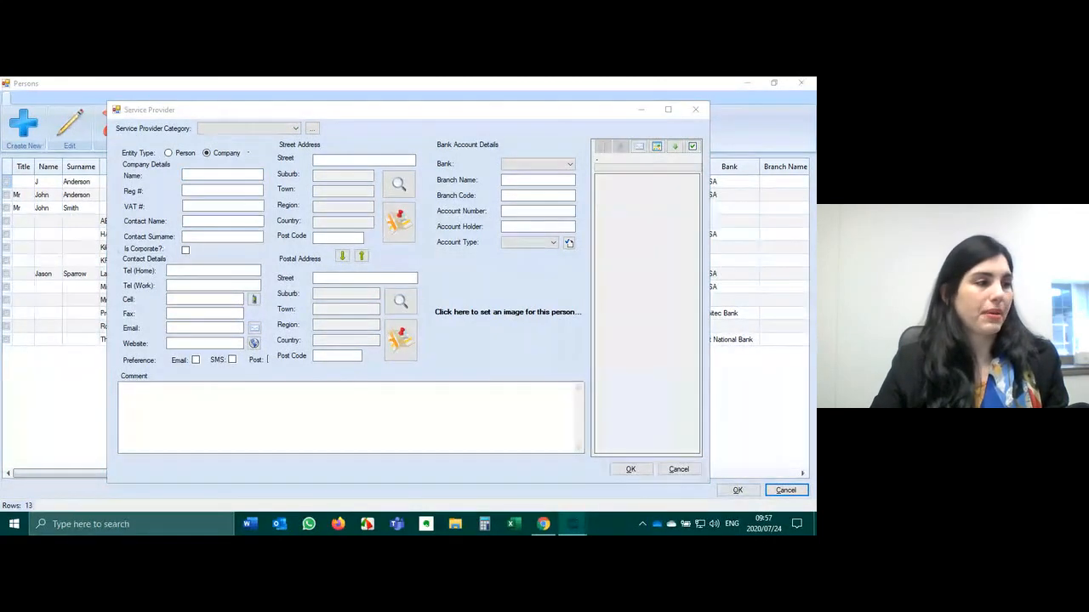
click(209, 172)
right_click(209, 172)
click(240, 221)
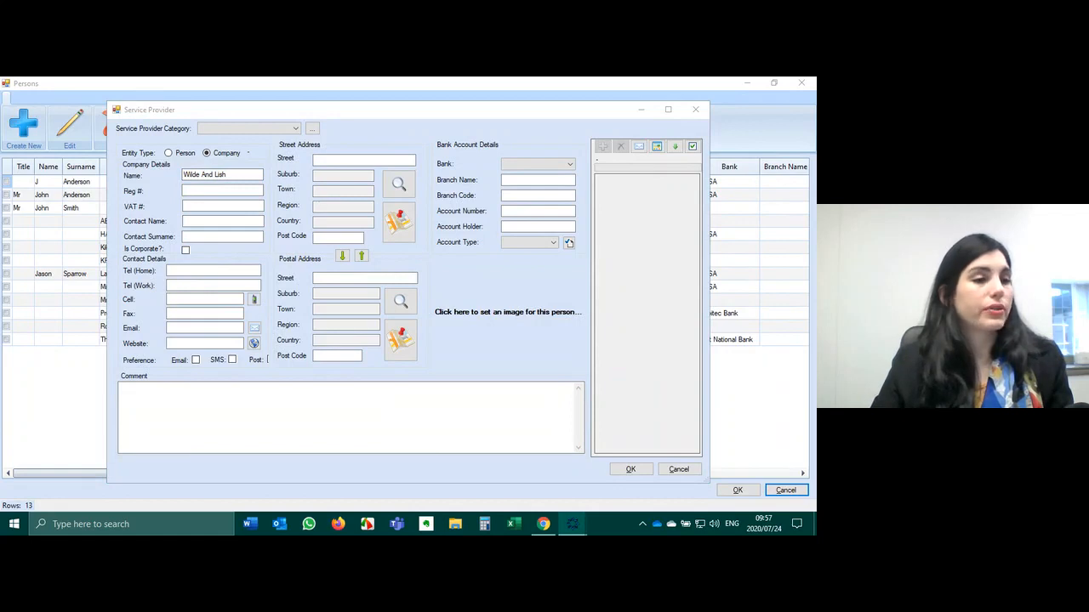
- Paste the contact person's name and the company's e-mail address into the record
click(207, 223)
right_click(207, 223)
click(226, 275)
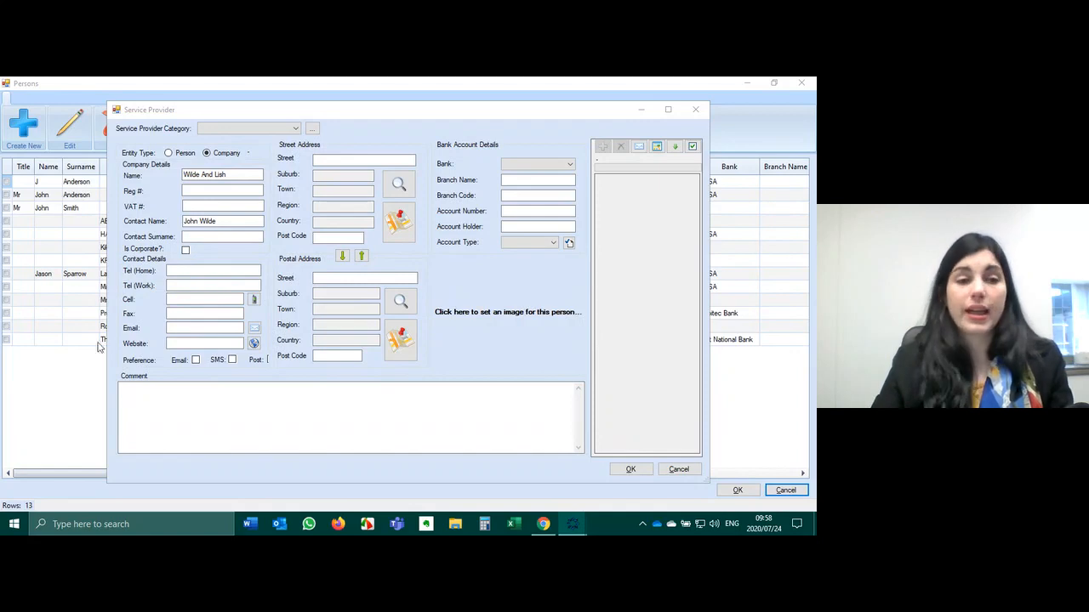
click(170, 328)
right_click(177, 328)
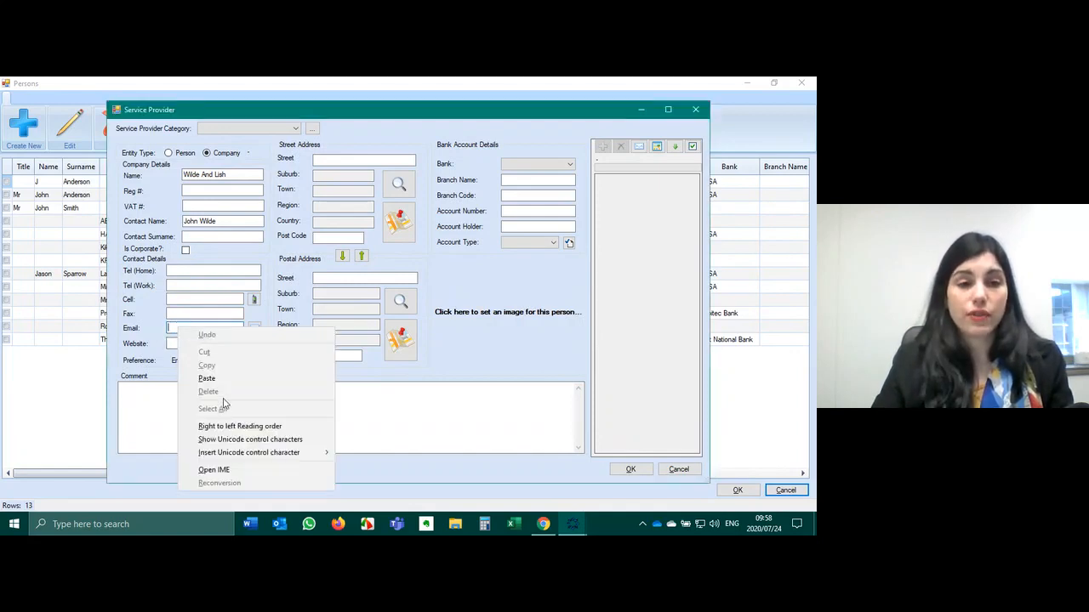
click(207, 379)
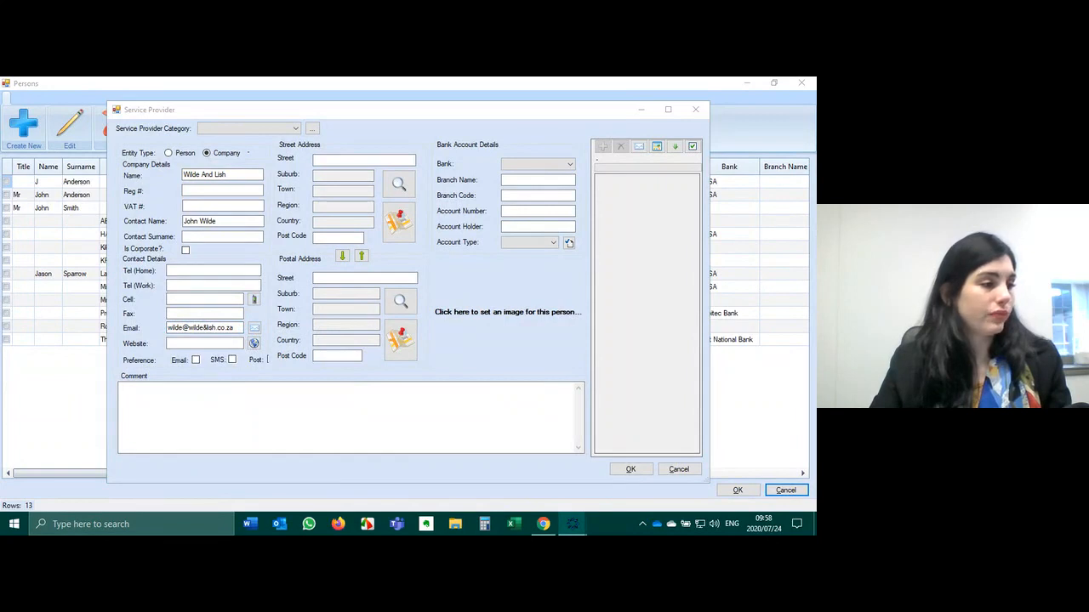
- Paste the copied number into the Tel (Home) field
click(193, 271)
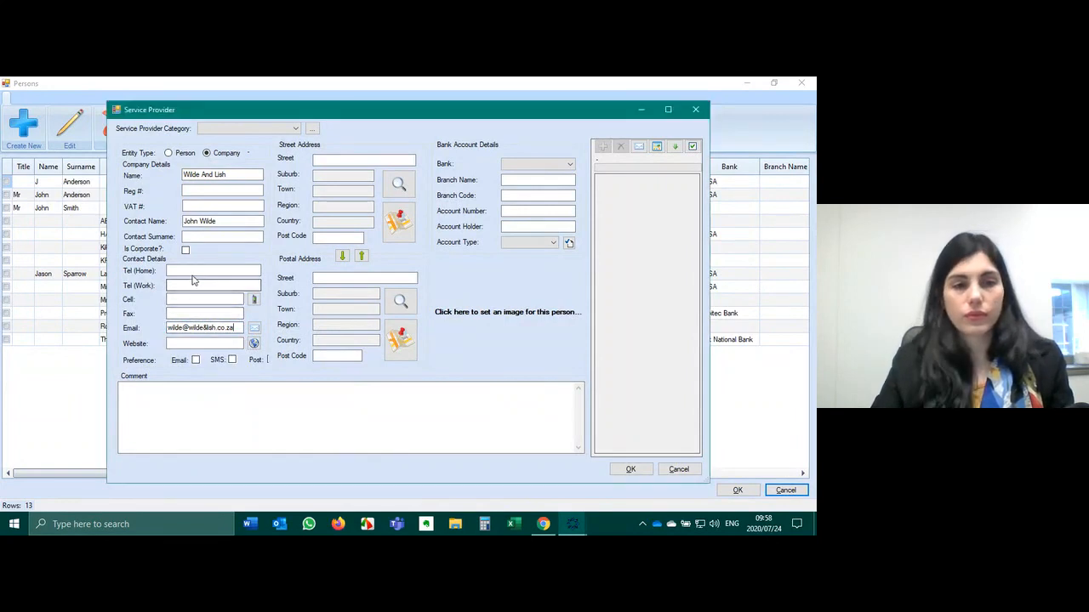
right_click(193, 273)
click(226, 324)
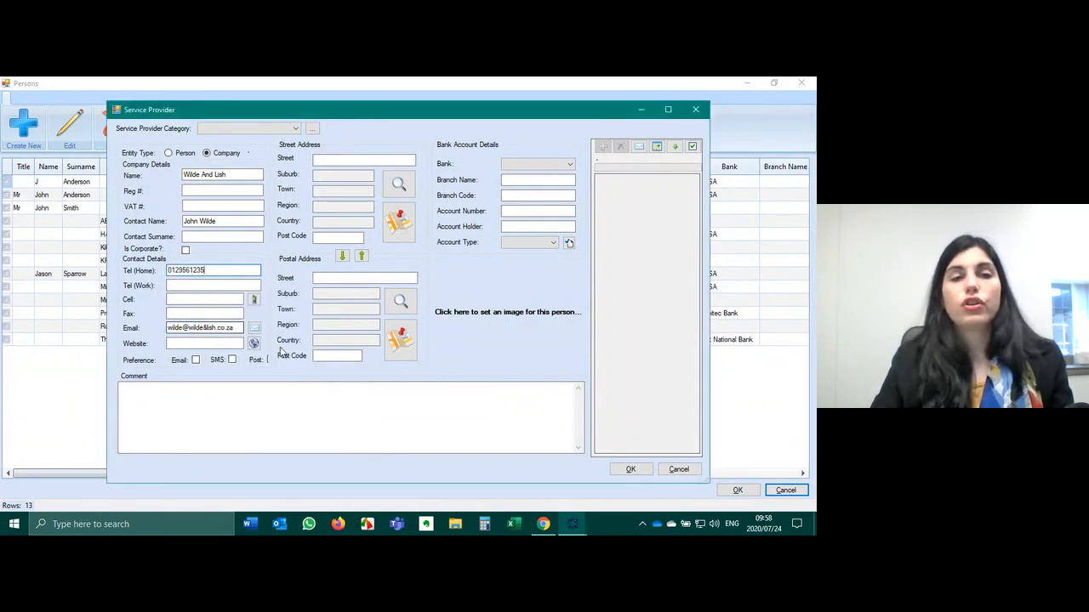
click(311, 449)
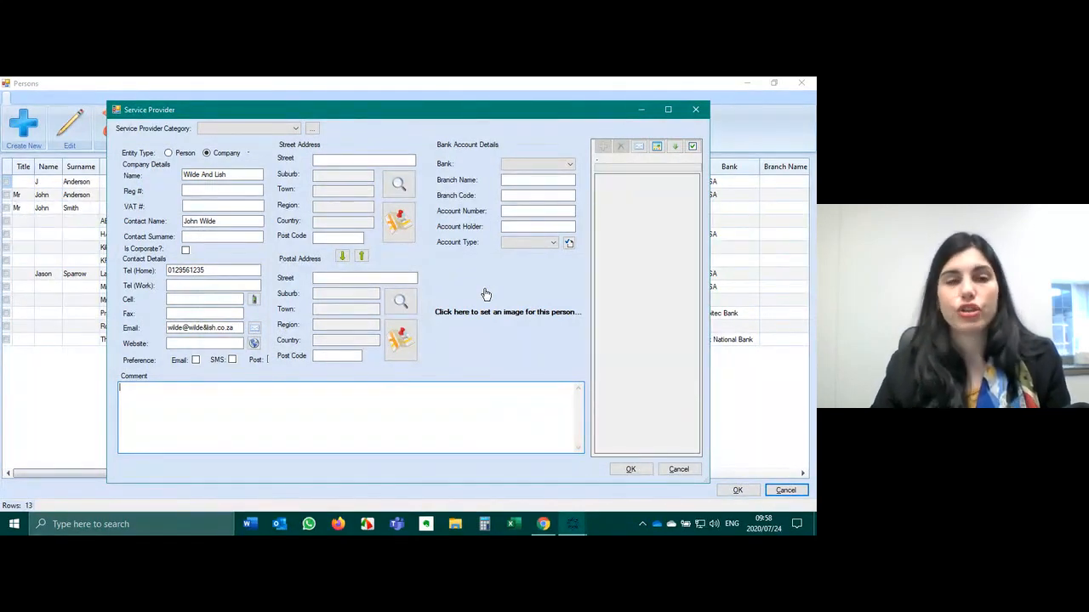
- Categorise Wilde And Lish as Attorney and save it after correcting the rejected e-mail
click(292, 129)
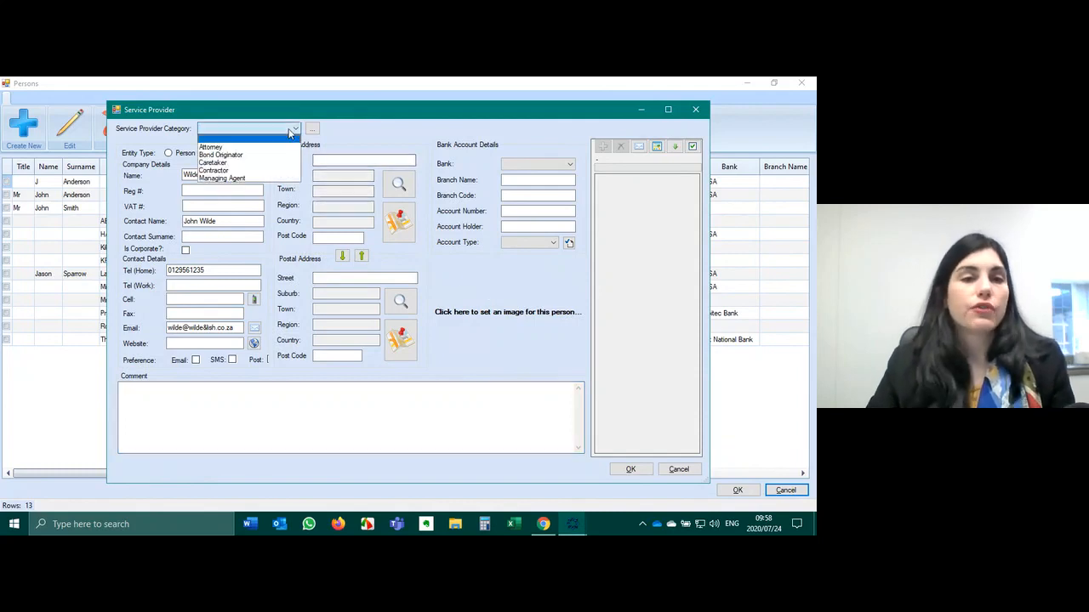
click(215, 150)
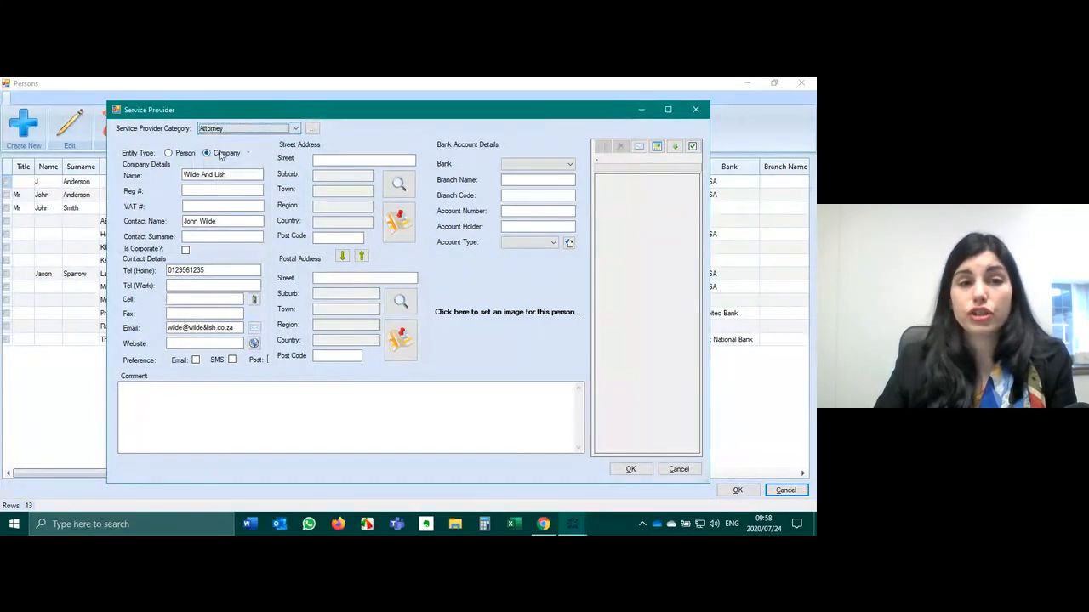
click(631, 470)
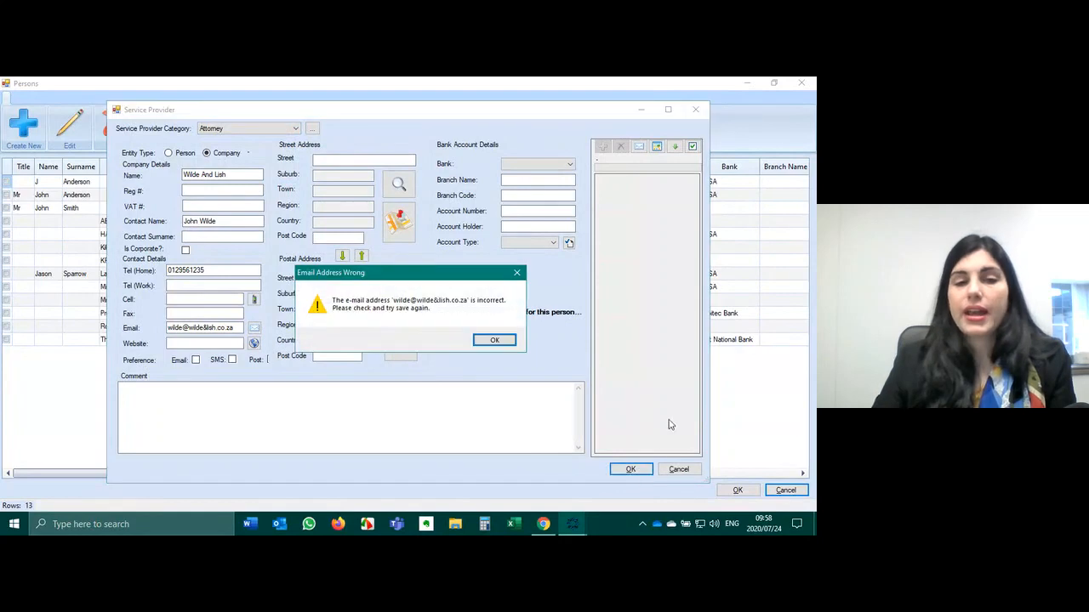
click(494, 341)
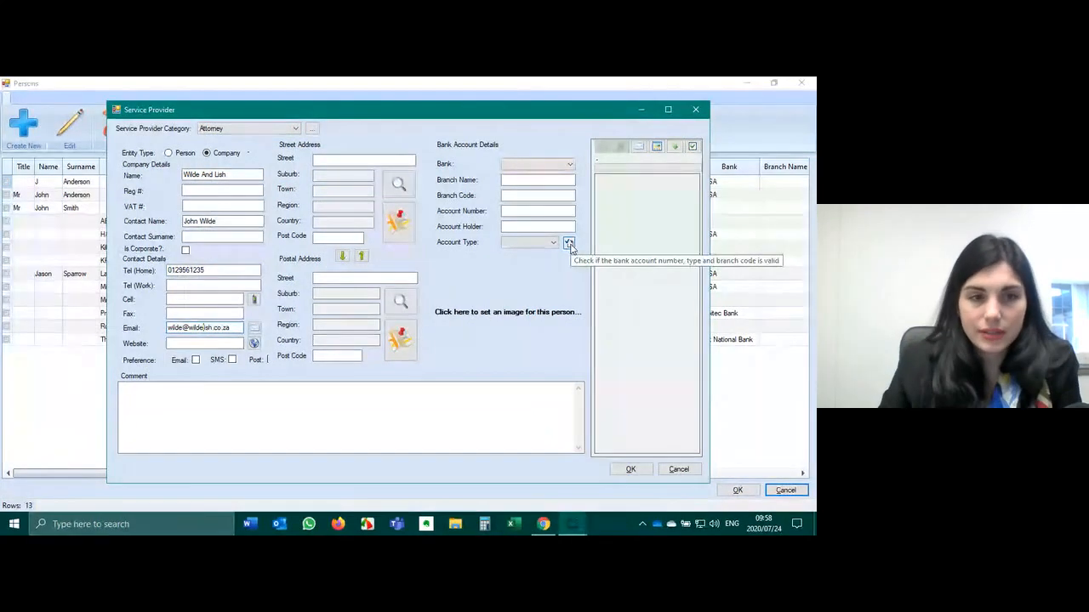
click(630, 469)
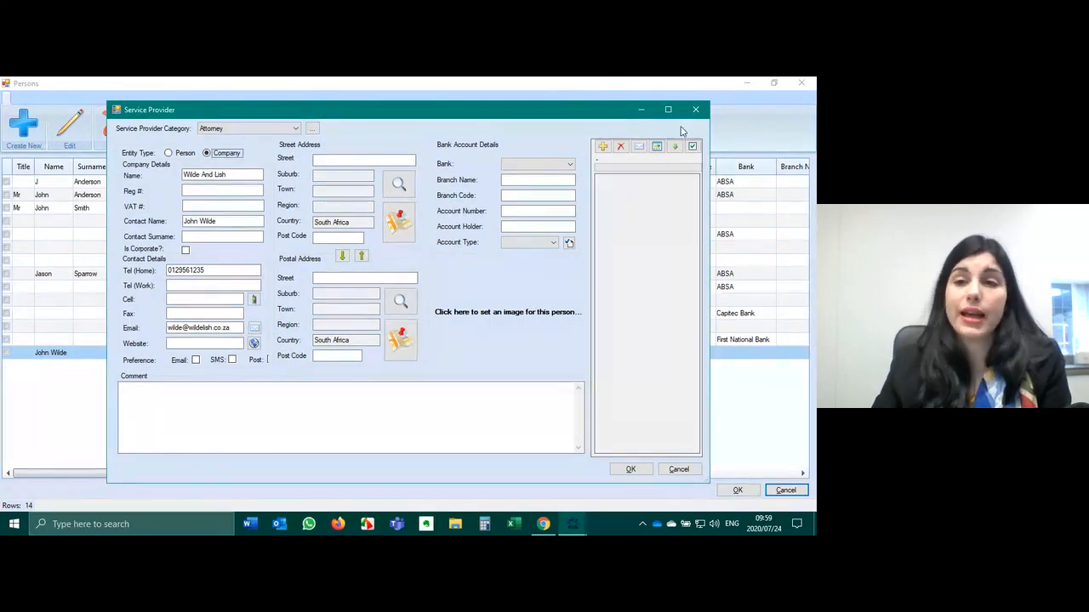
click(695, 109)
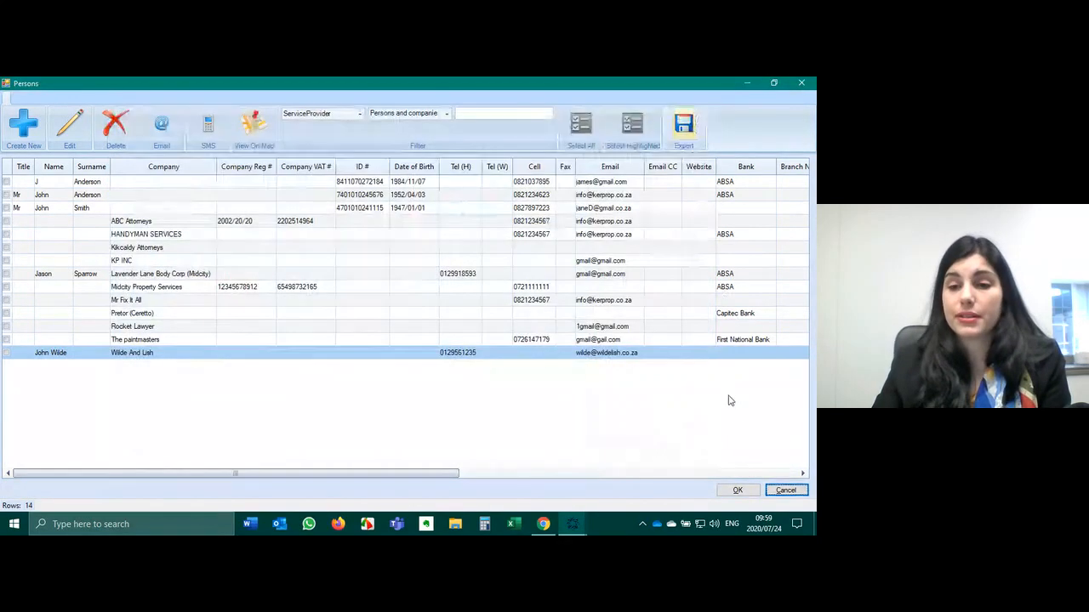
- Set bond attorney to Wilde And Lish and transfer attorney to Kirkcaldy Attorneys
click(811, 82)
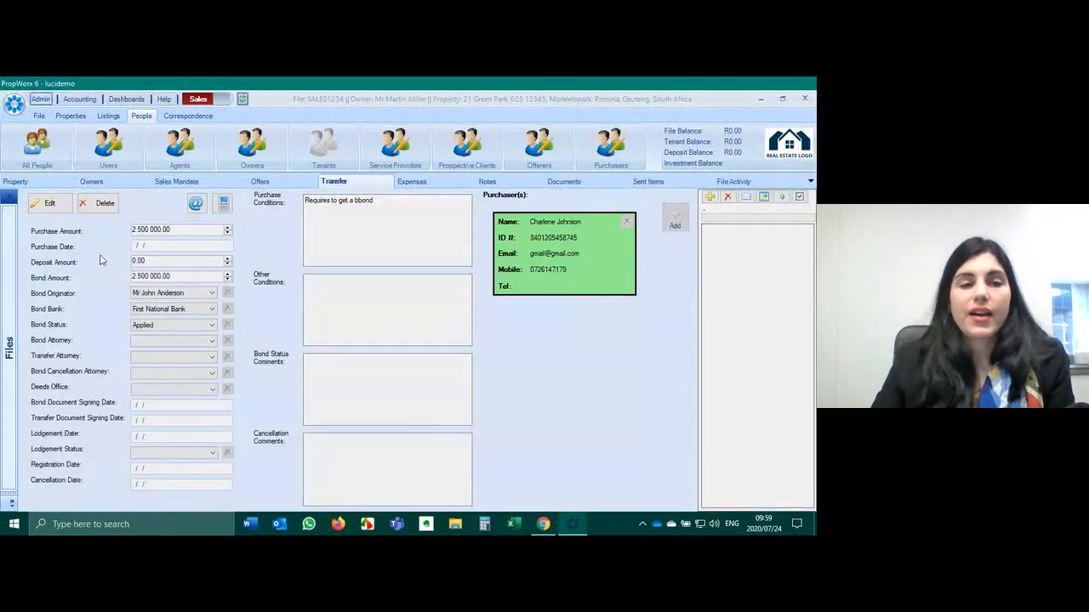
click(47, 204)
click(180, 341)
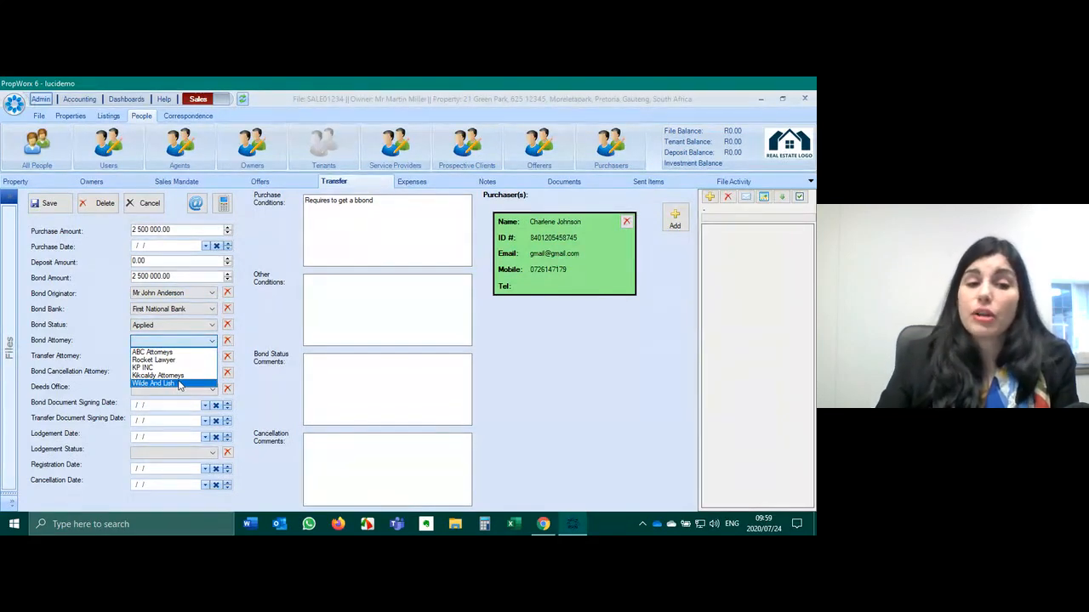
click(178, 385)
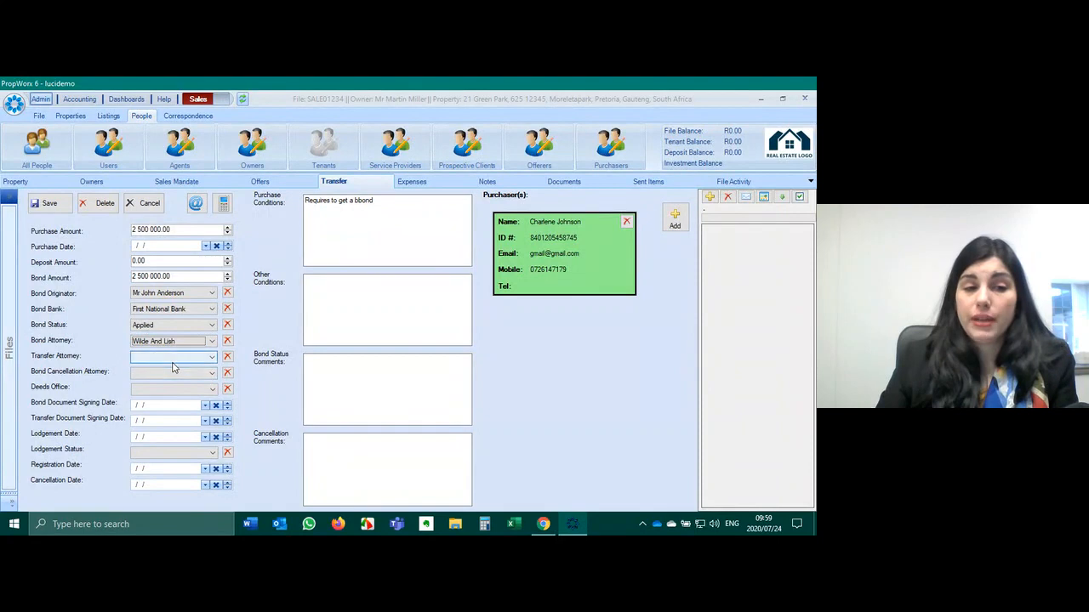
click(174, 359)
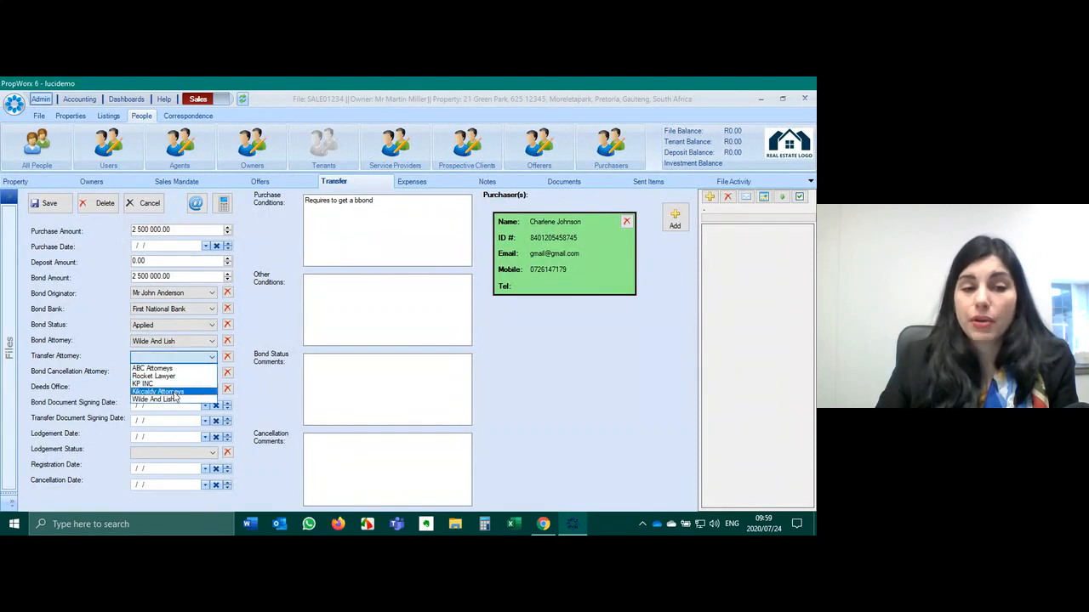
click(170, 392)
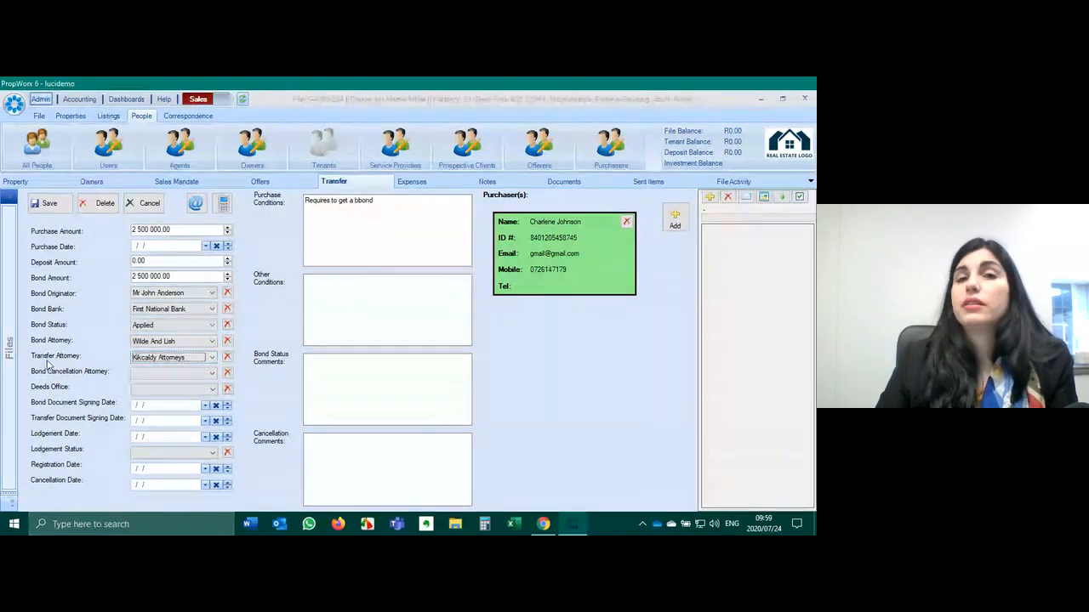
- Set the deeds office to Pretoria and the bond signing date to 2020/07/25
click(174, 391)
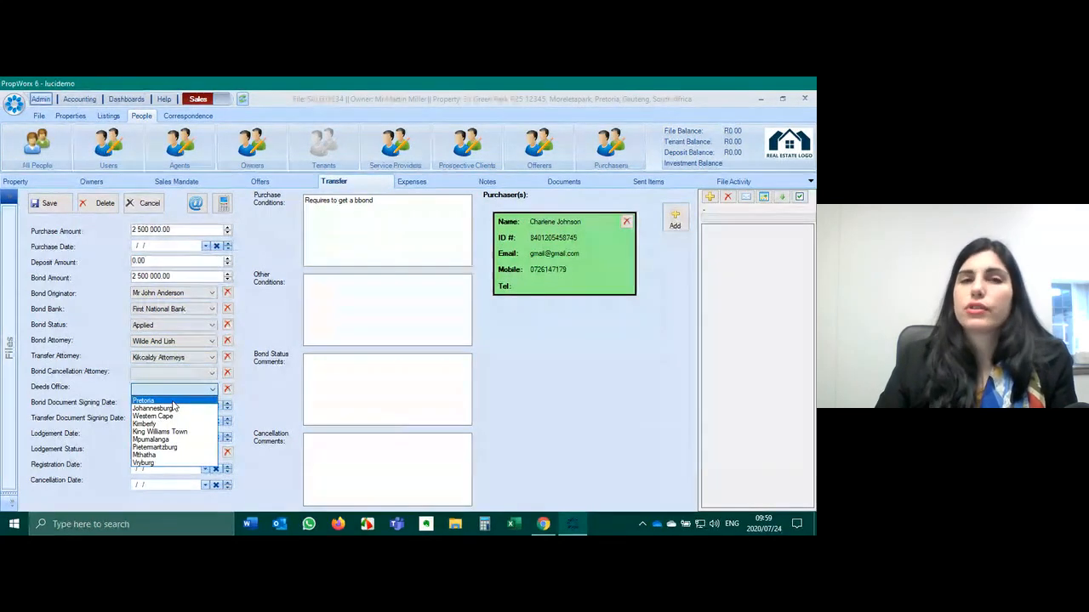
click(173, 402)
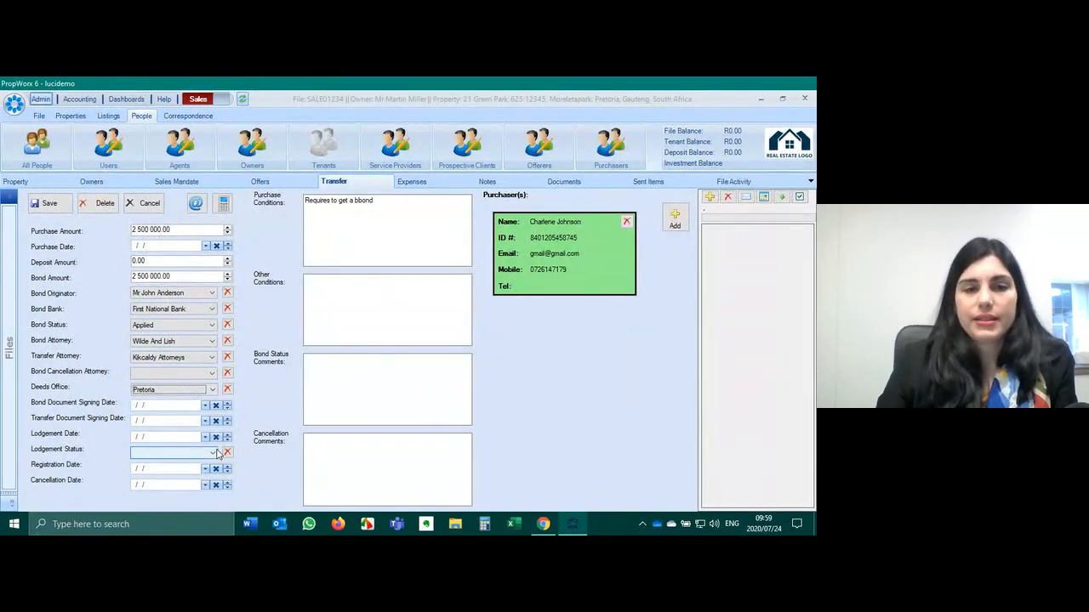
click(376, 304)
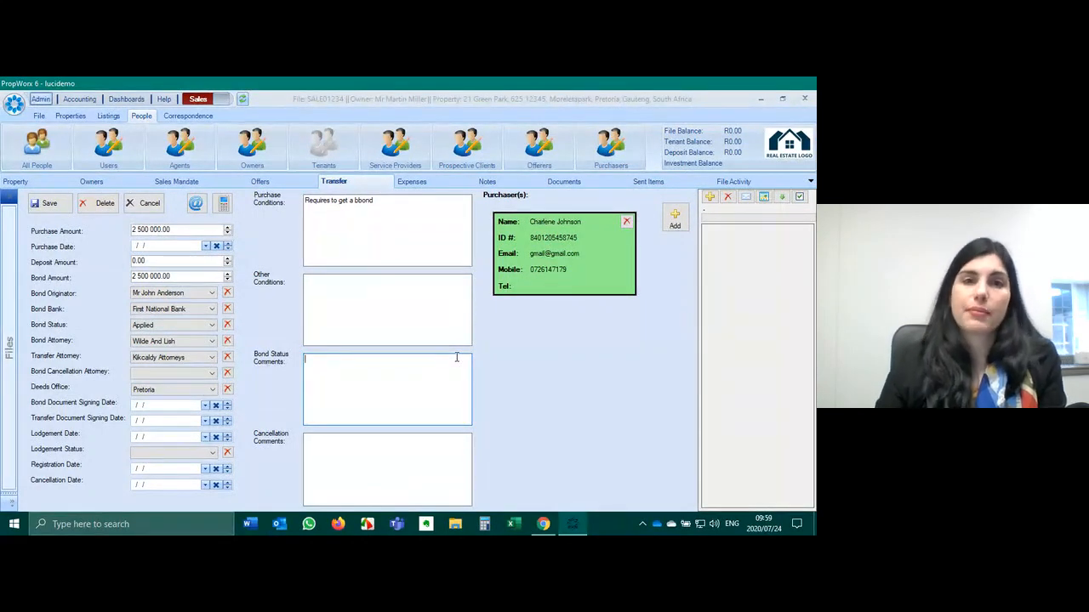
click(205, 406)
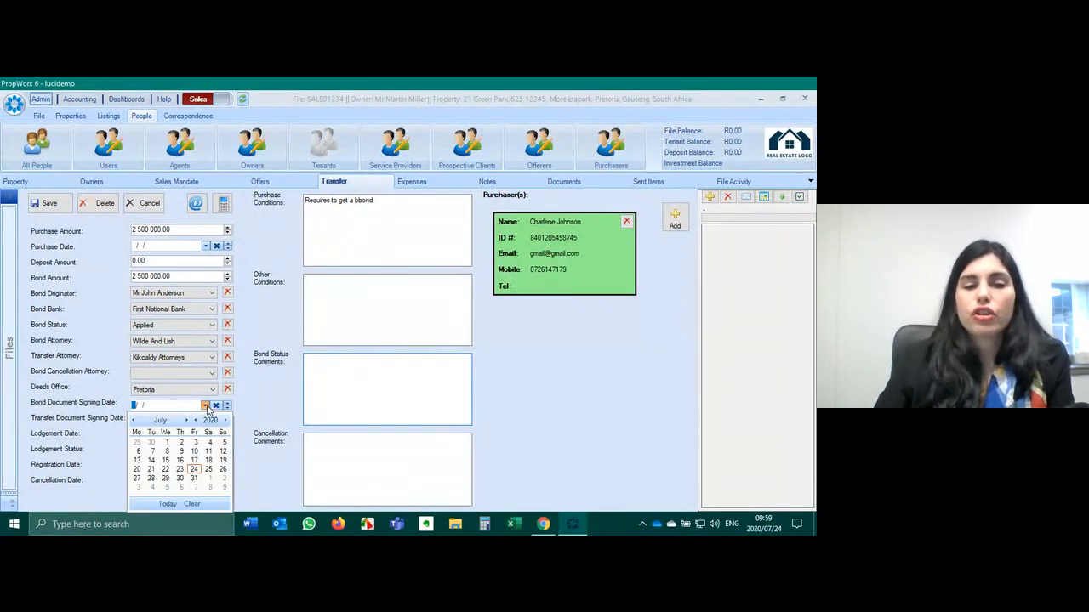
click(208, 469)
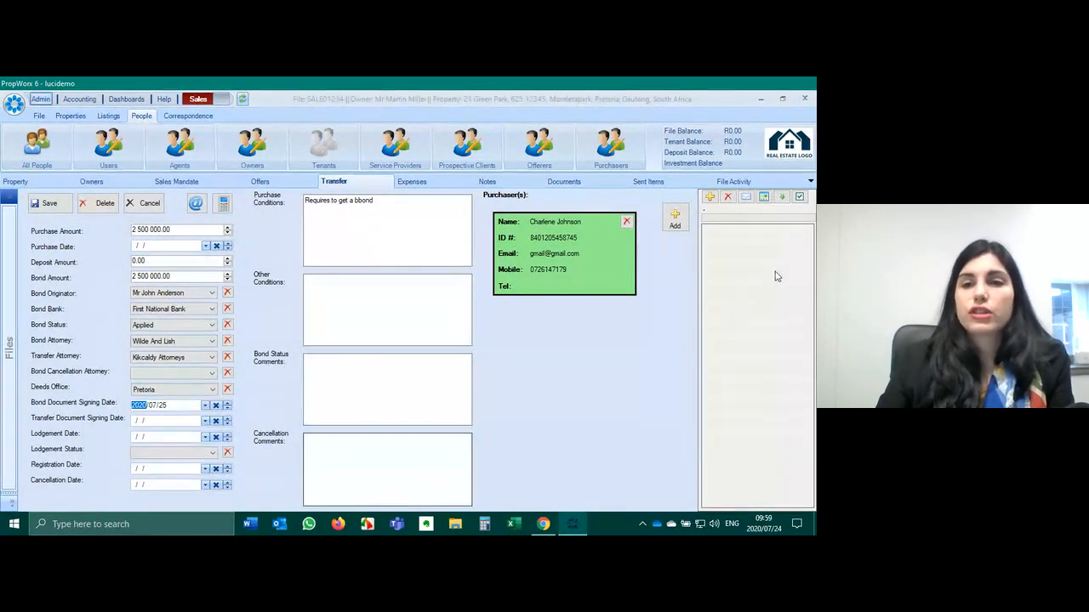
click(711, 198)
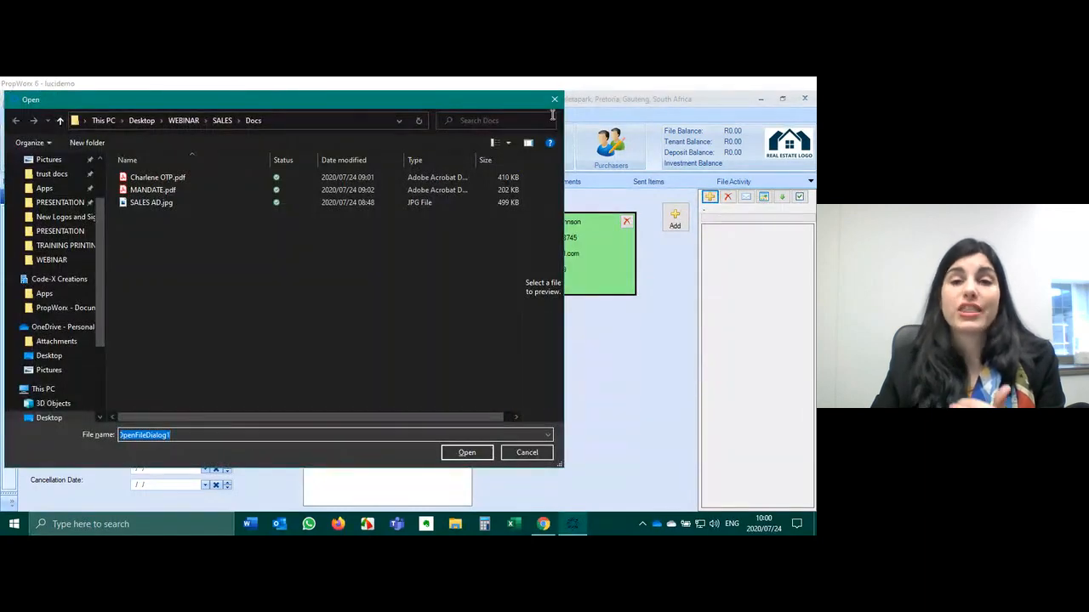
- Cancel the document attachment and save the SALE01234 transfer details
click(554, 100)
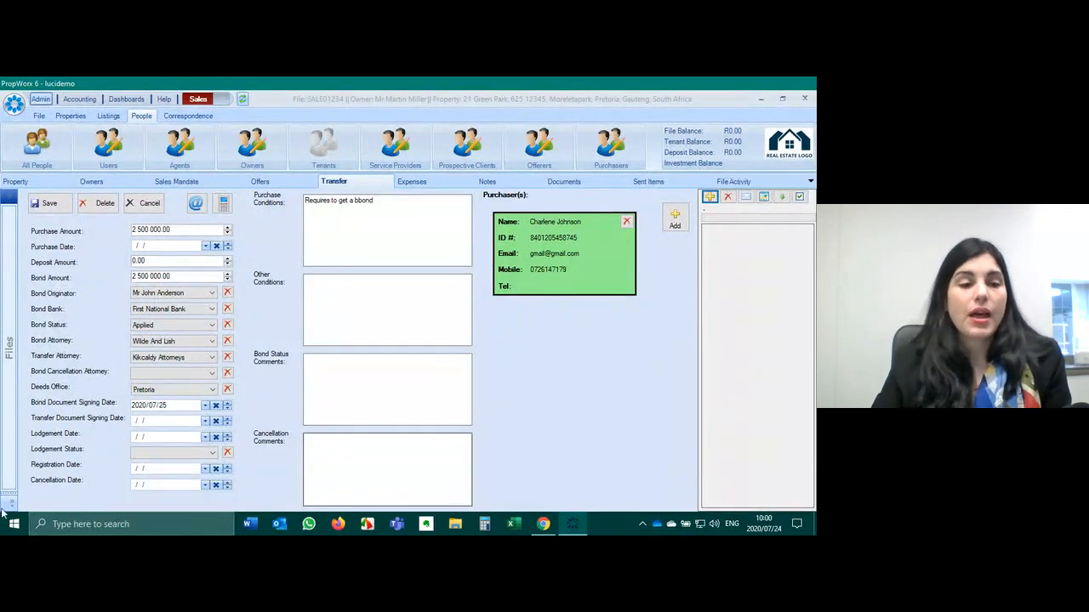
click(46, 202)
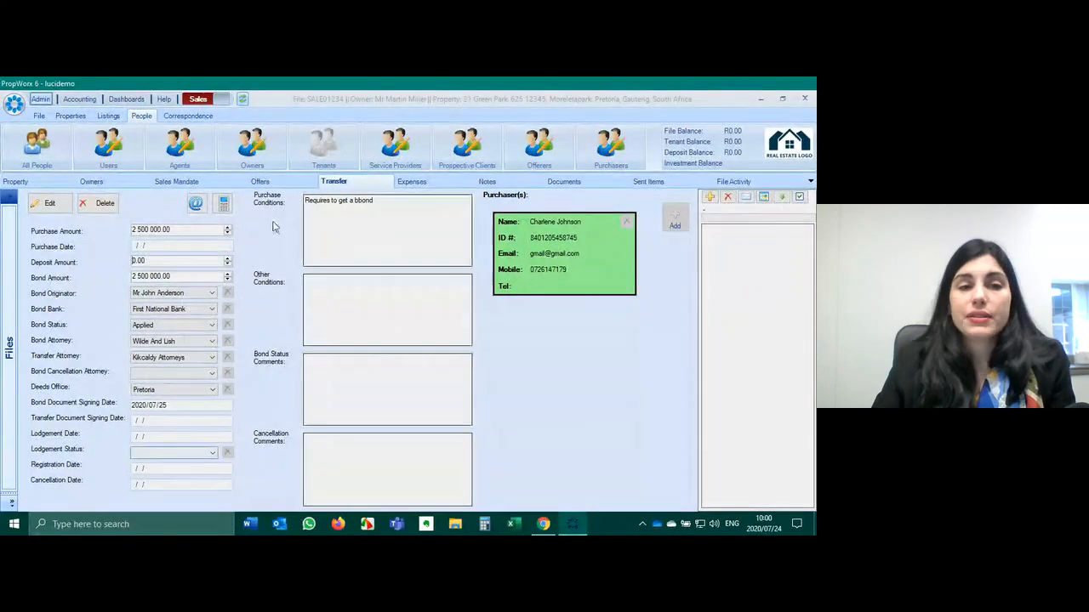
click(197, 206)
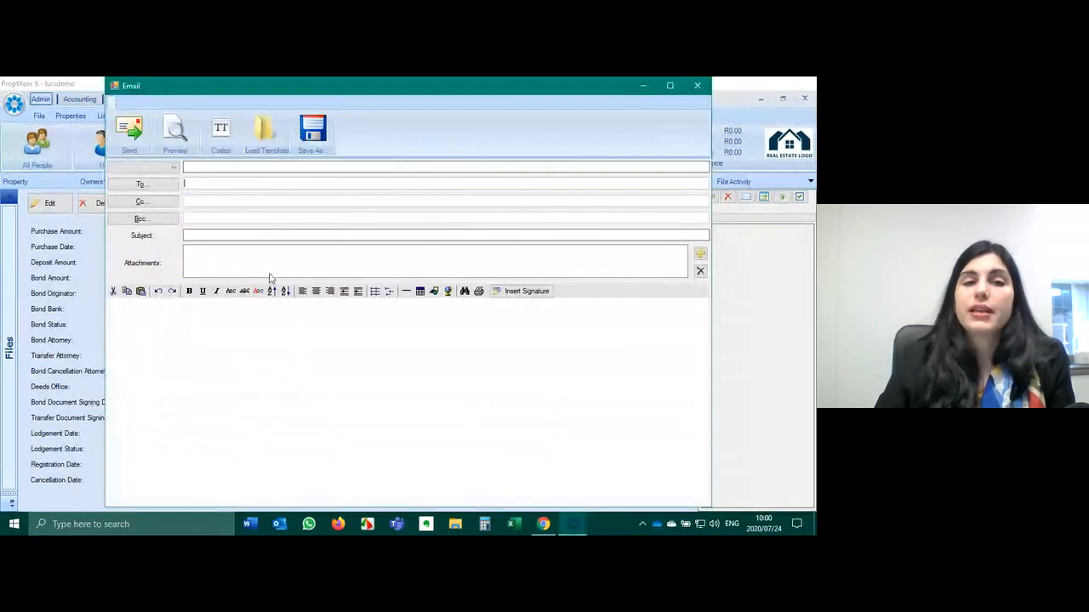
click(142, 185)
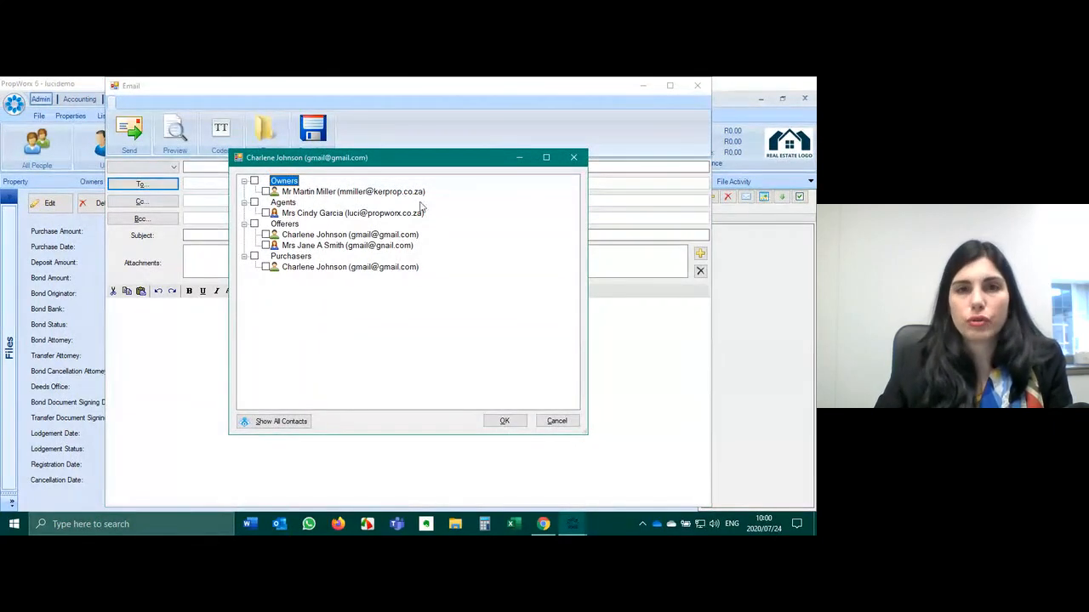
click(573, 159)
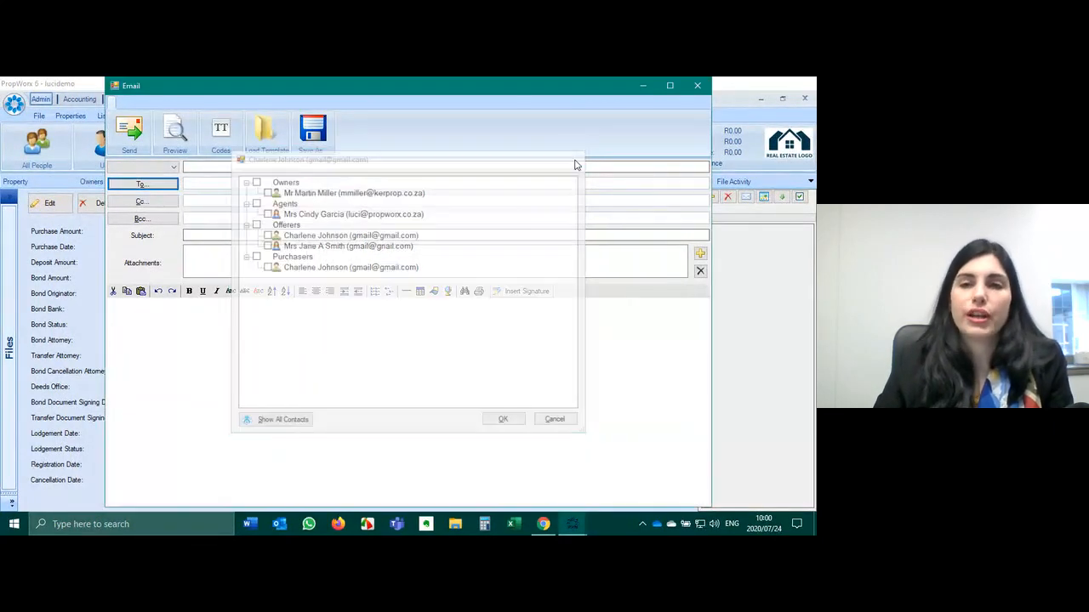
click(696, 86)
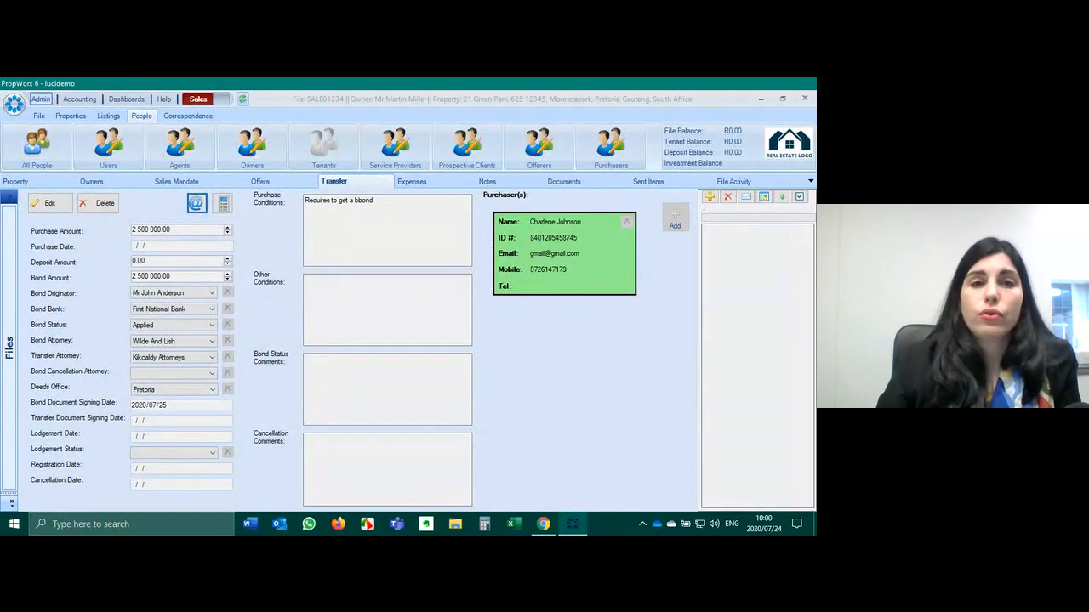
click(137, 99)
- Open the Reports dashboard and launch the Transfer Process Report
click(172, 145)
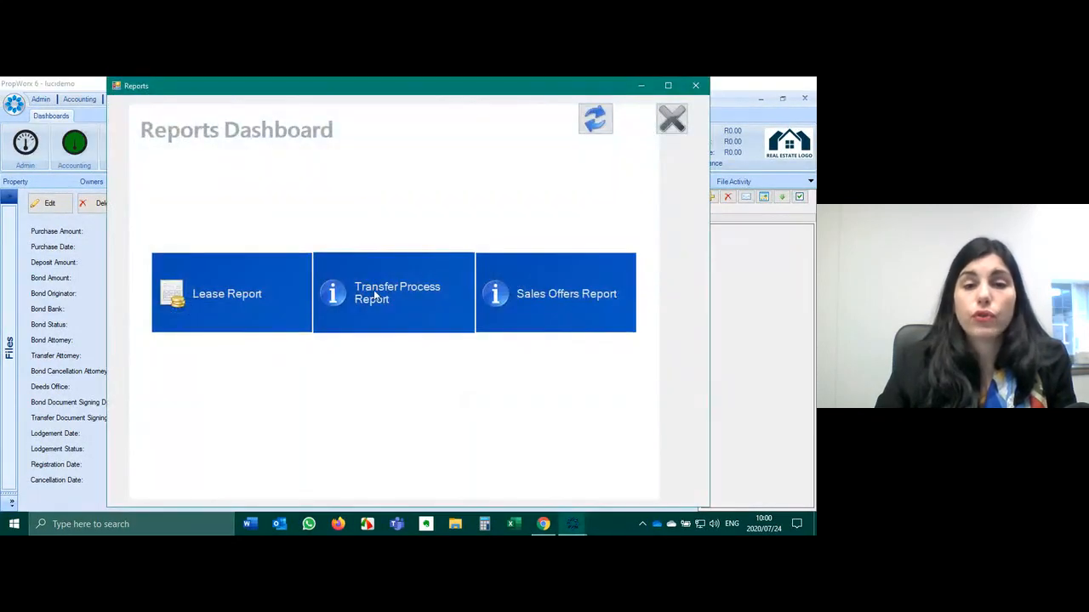
click(390, 297)
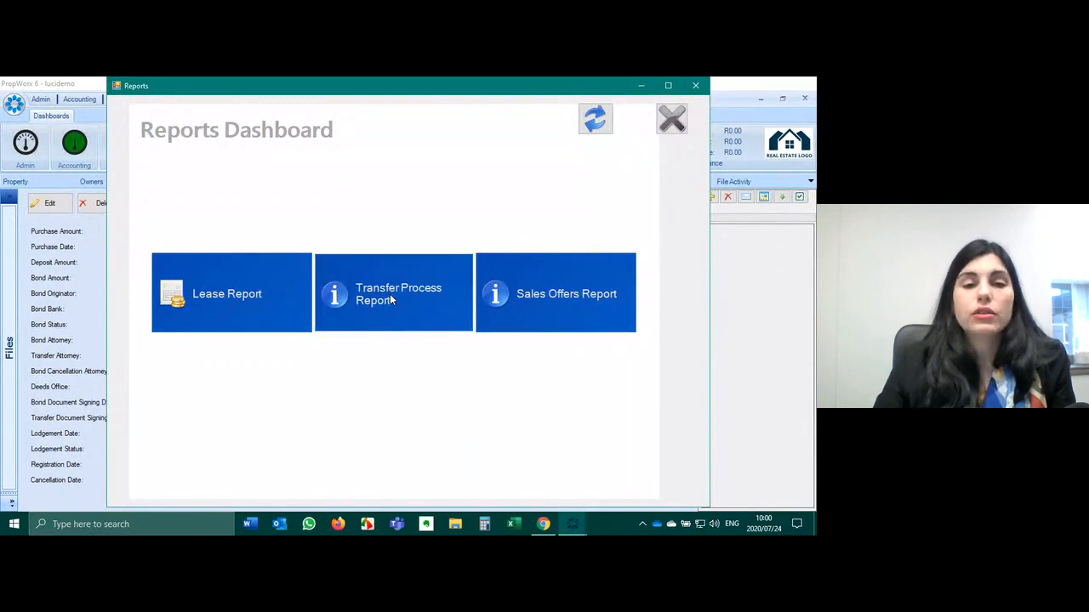
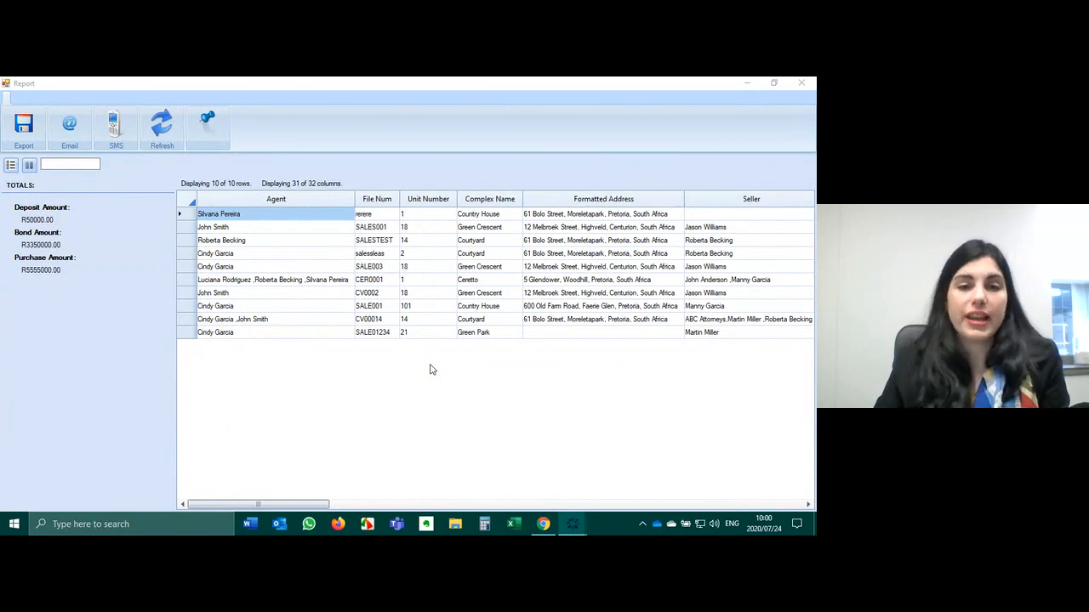
- Filter the report's Agent column to one agent's four files and select the row with bond status Applied
drag(271, 508, 294, 376)
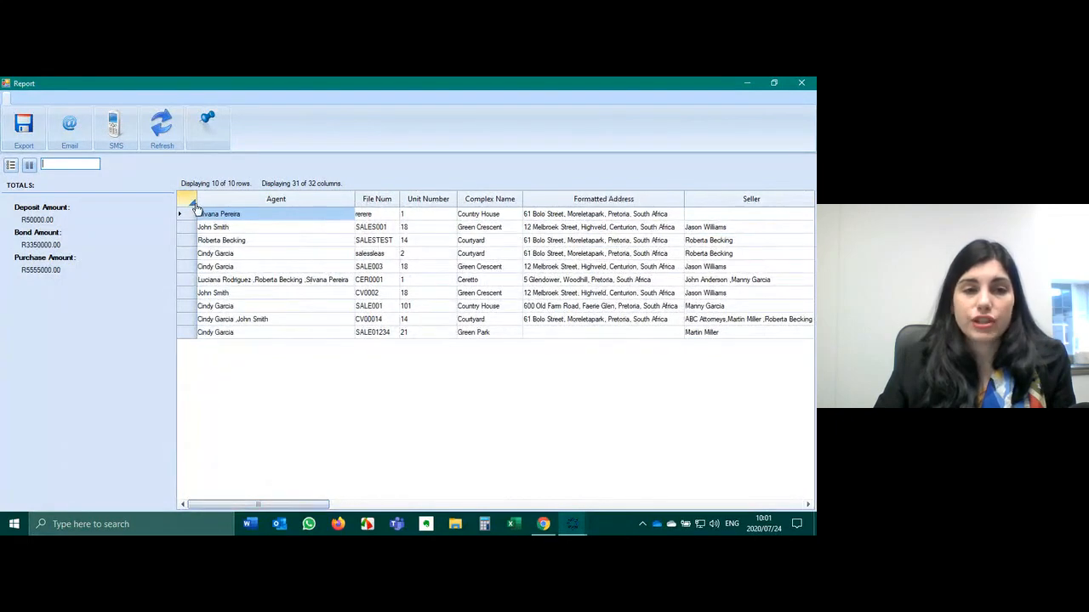
click(200, 201)
click(219, 251)
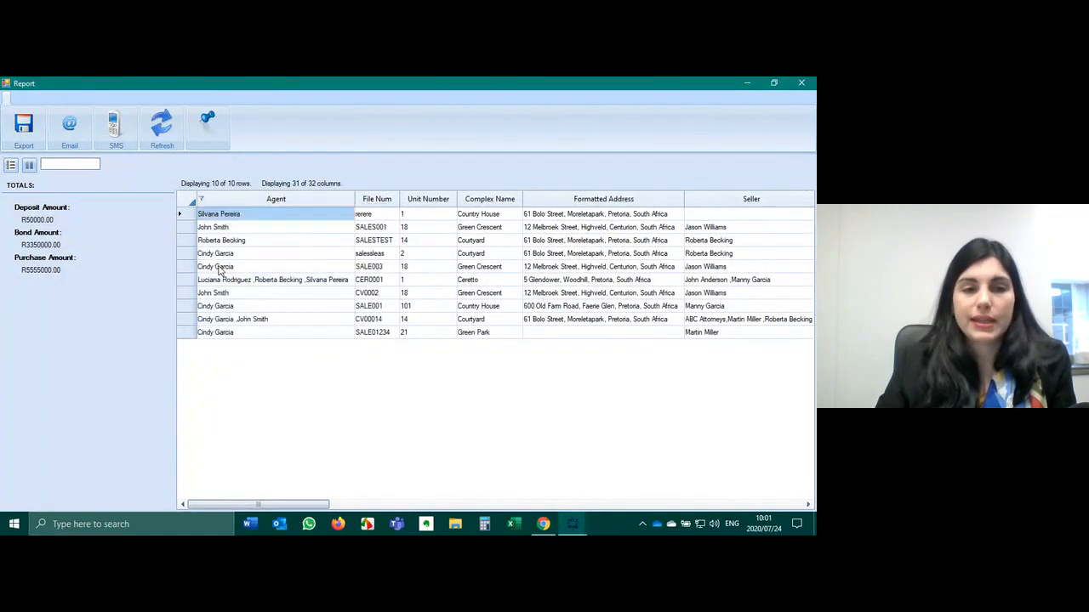
drag(198, 218, 195, 269)
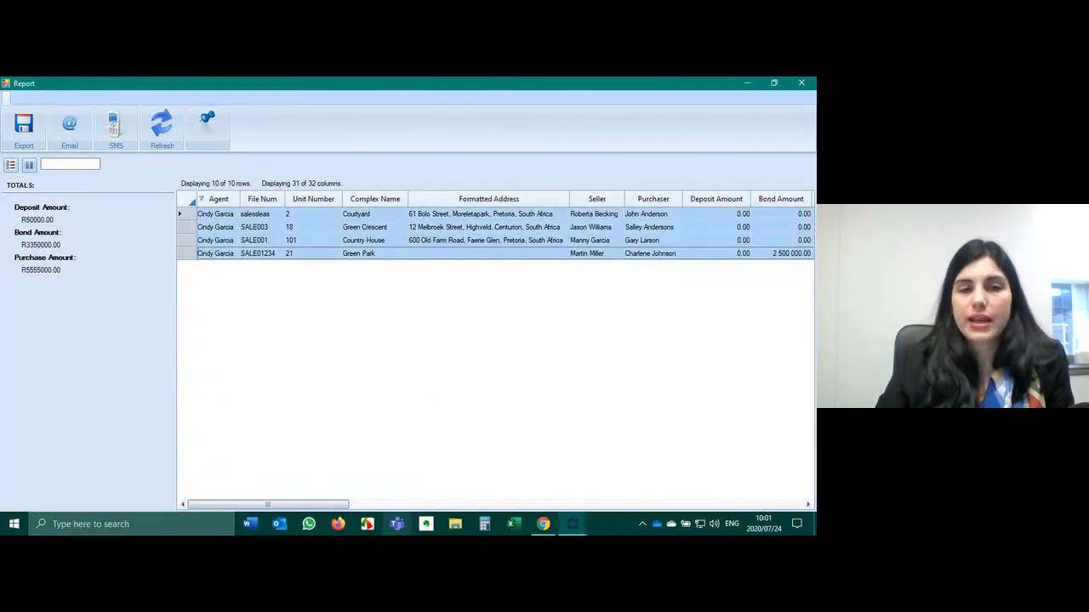
drag(330, 504, 584, 496)
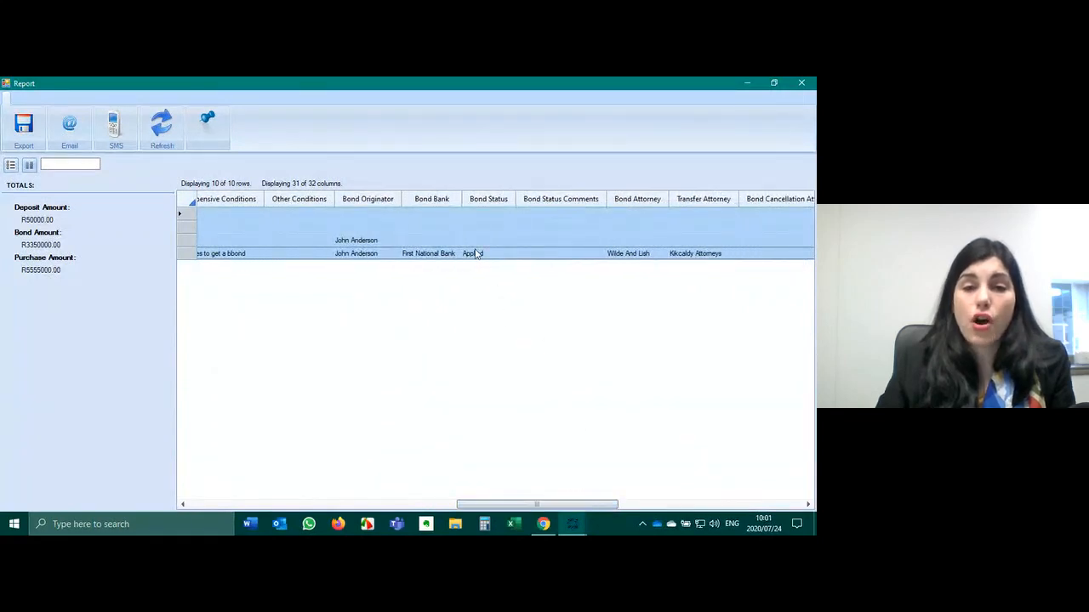
click(476, 254)
click(185, 254)
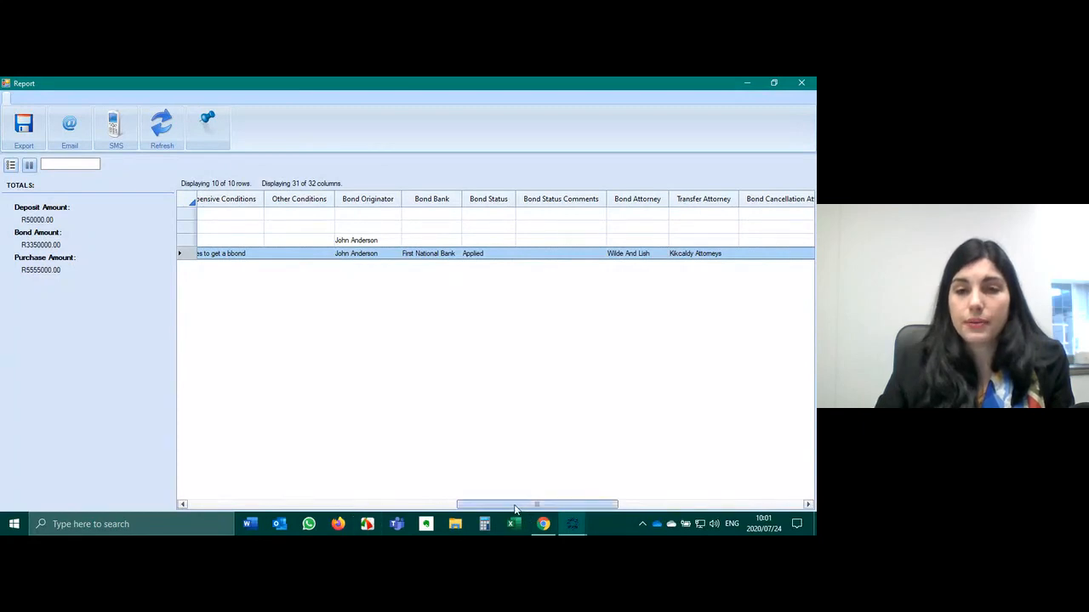
- Review the Registered and Rejected lodgement entries, cancel the export choices, and close the report
drag(515, 508, 585, 505)
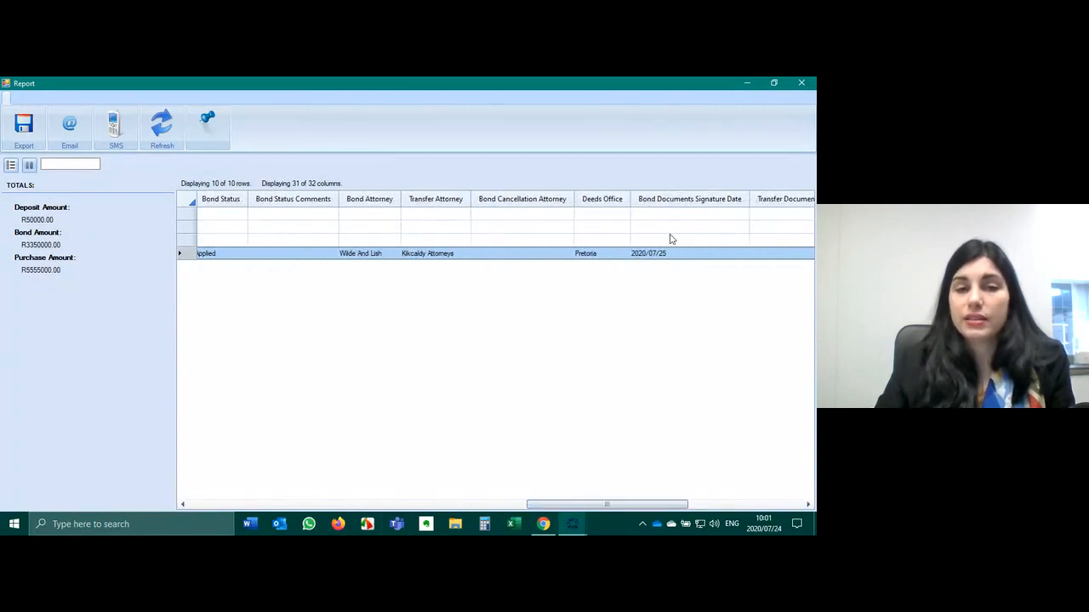
drag(614, 503, 723, 503)
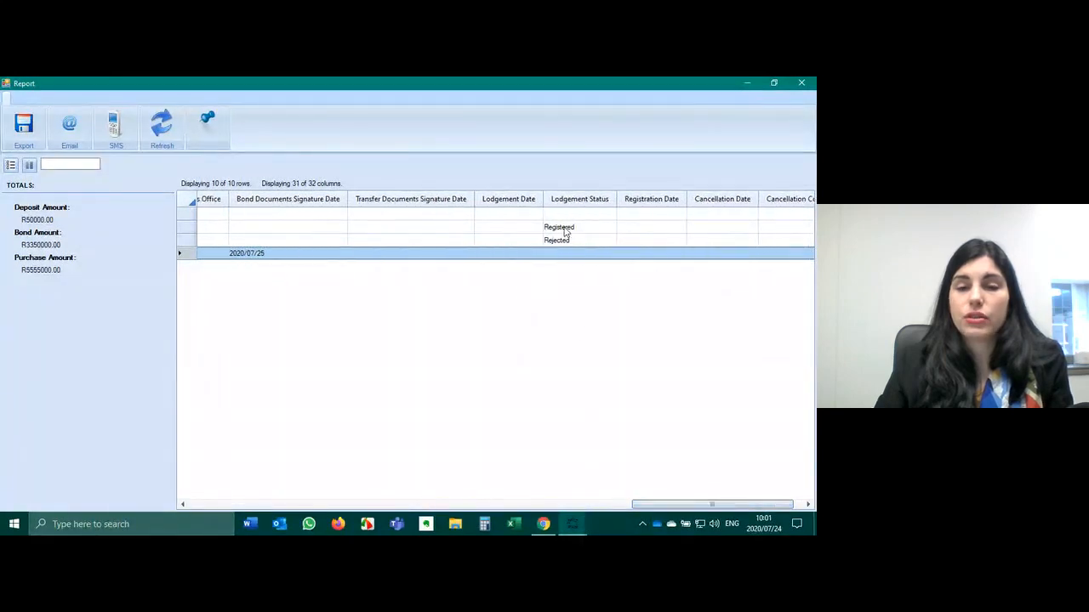
click(566, 228)
click(180, 243)
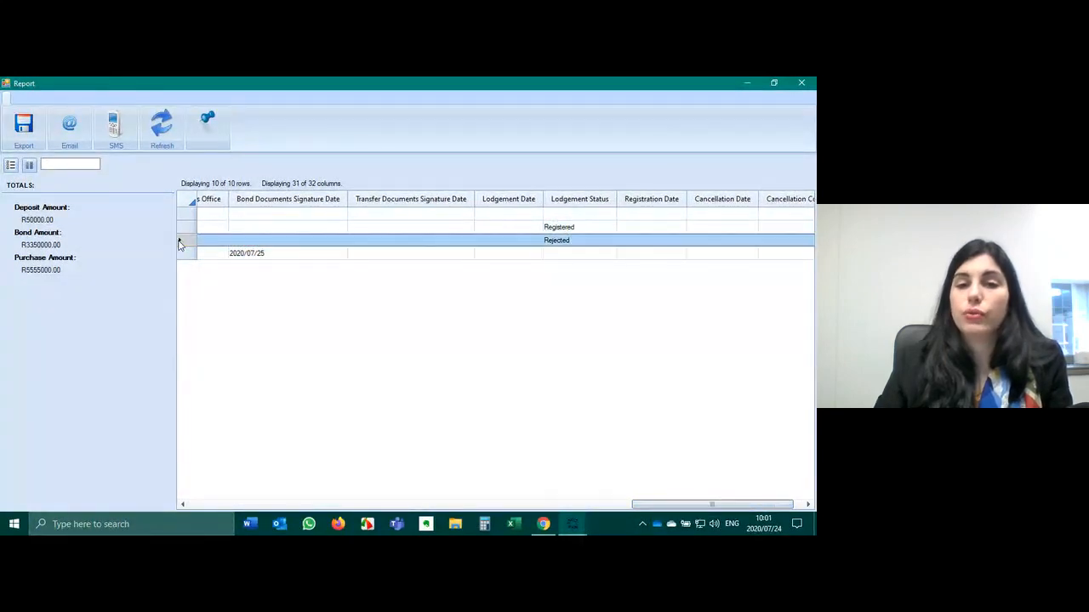
click(23, 123)
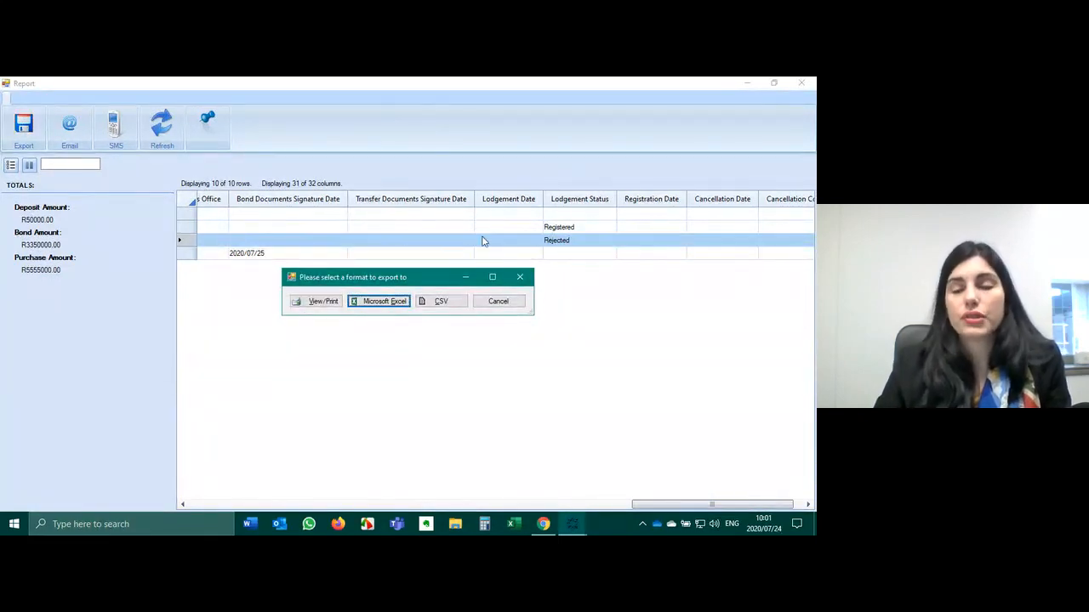
click(520, 278)
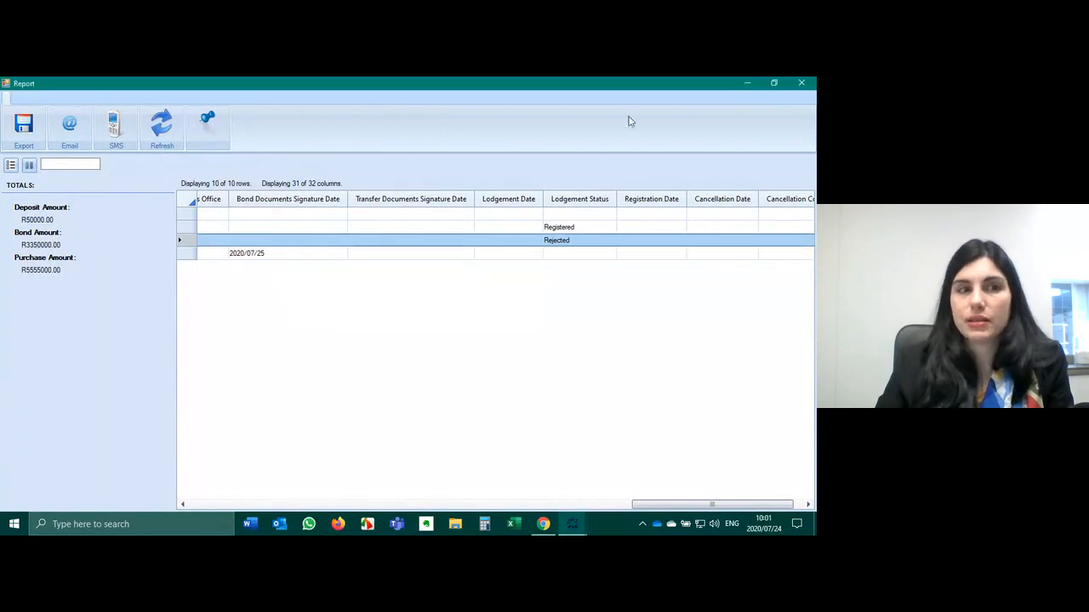
click(808, 89)
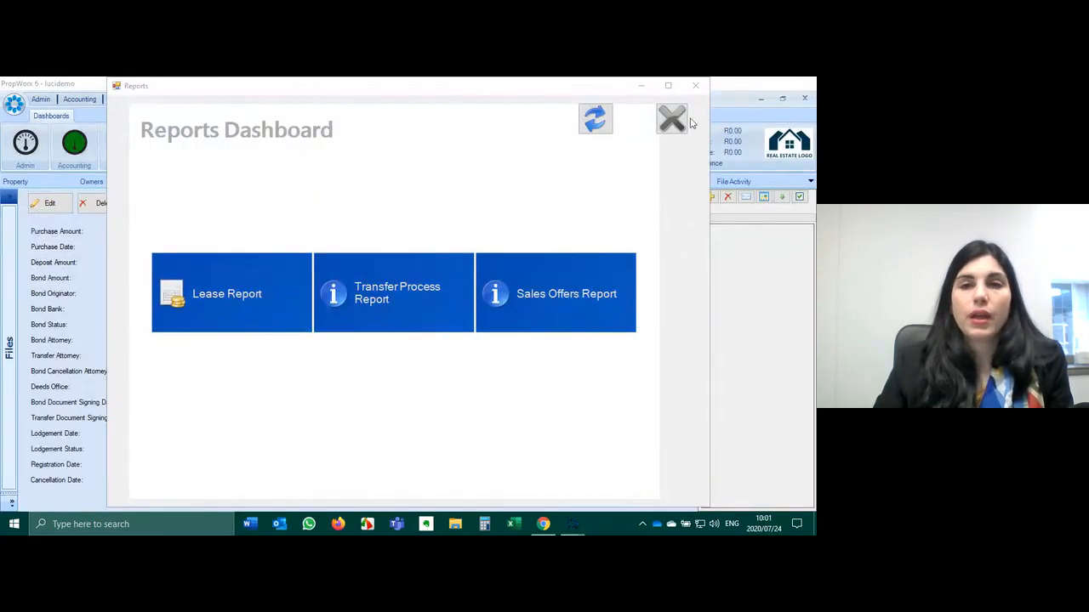
- Change SALE01234's lodgement status from Lodged to Registered and save the transfer details
click(672, 116)
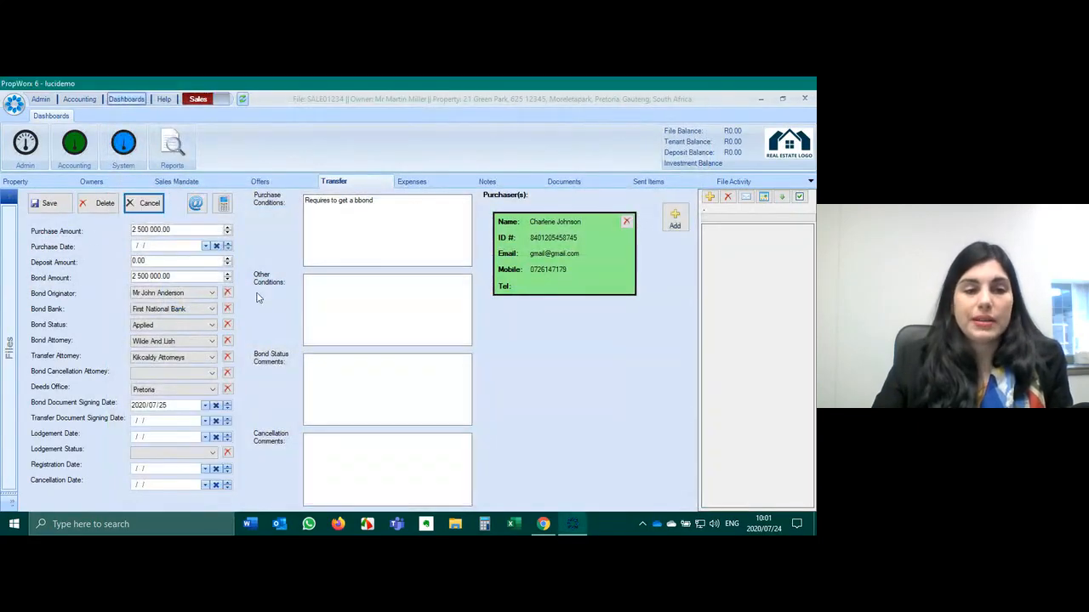
click(175, 453)
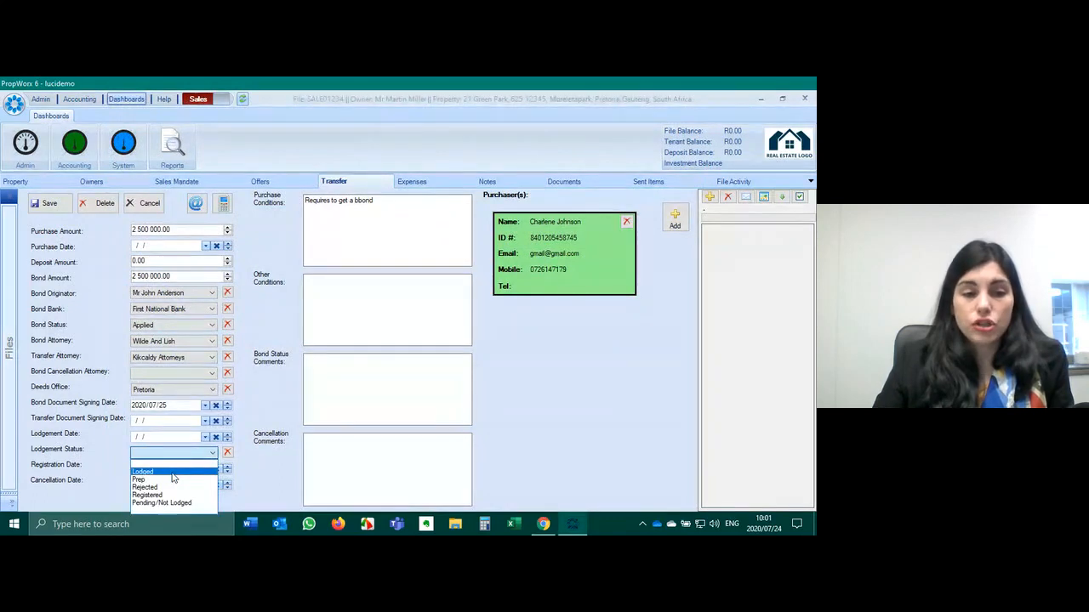
click(172, 473)
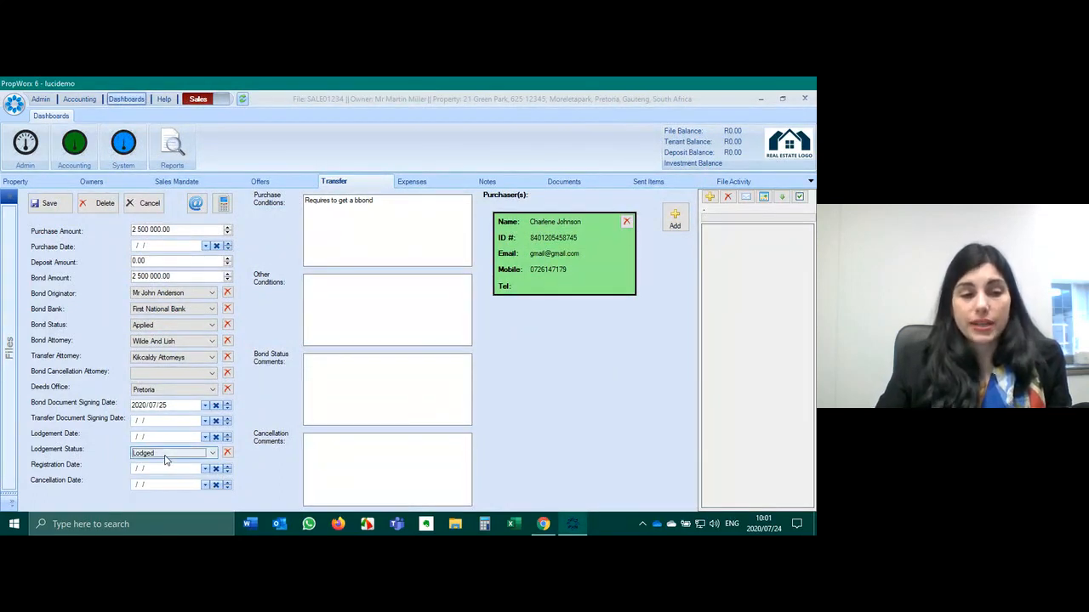
click(165, 458)
click(166, 493)
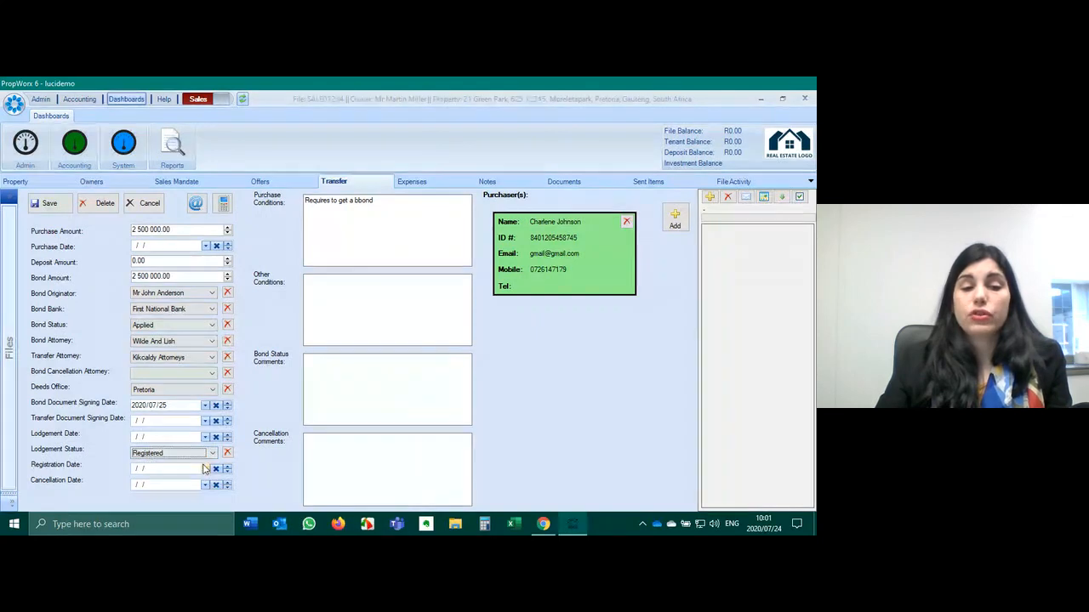
click(42, 202)
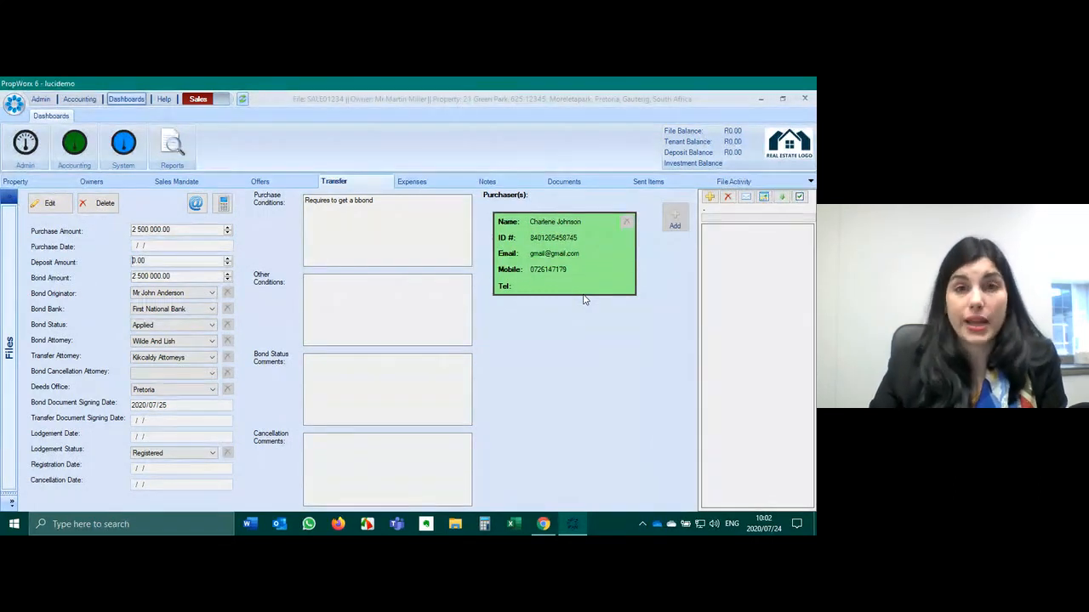
click(438, 181)
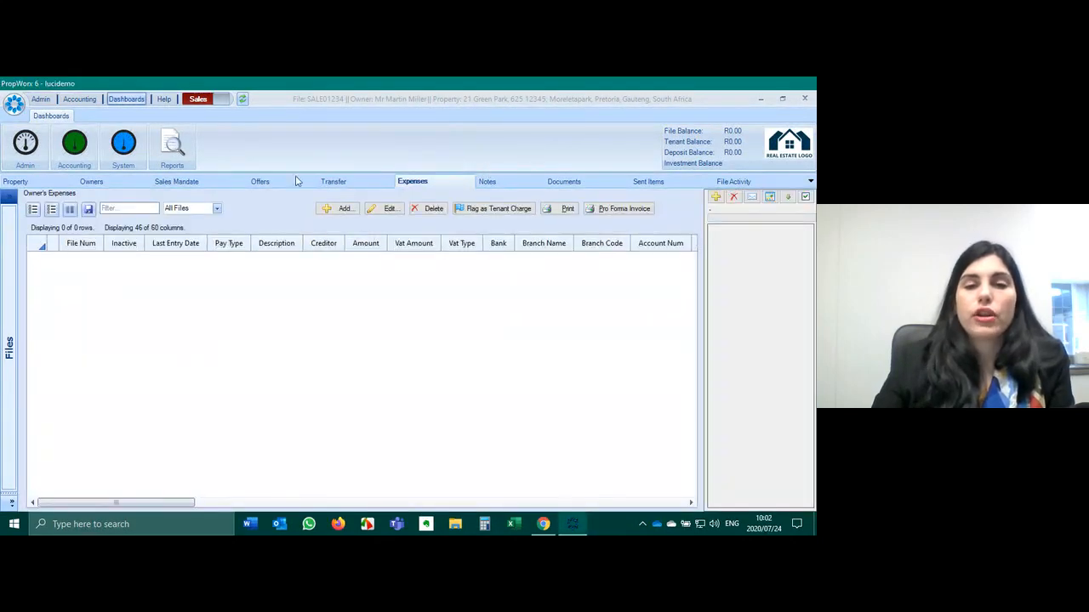
- Start a new commission expense at 5% on a received amount of 2500000
click(339, 209)
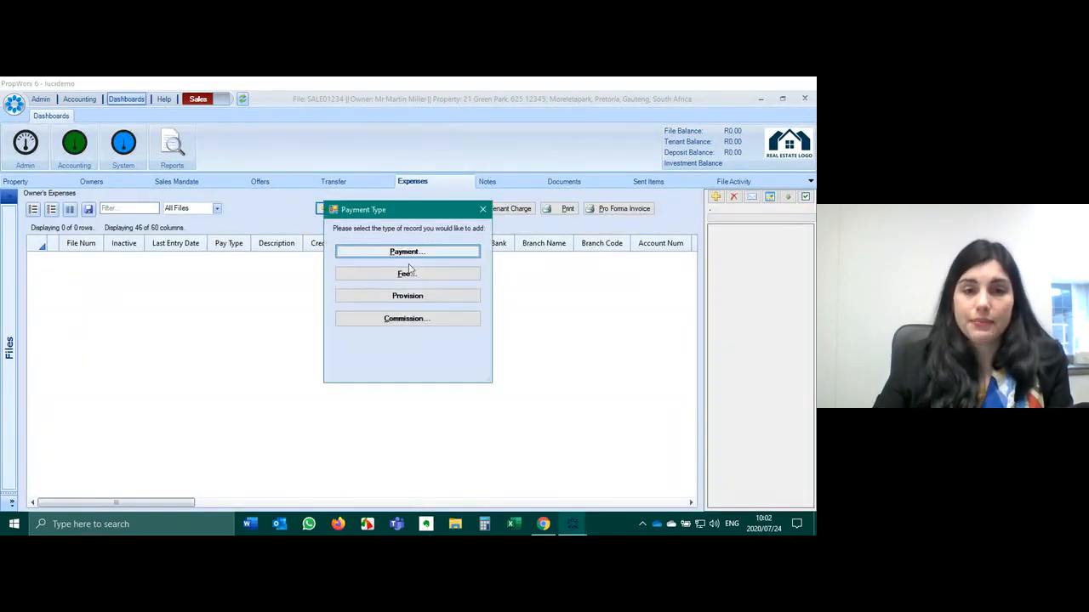
click(418, 322)
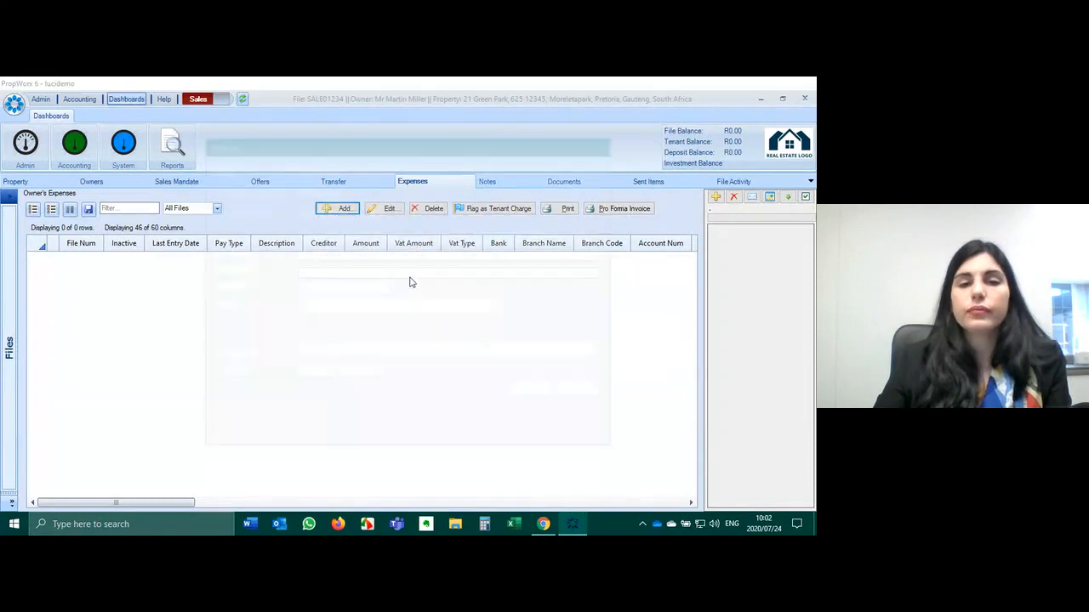
text(5)
click(307, 209)
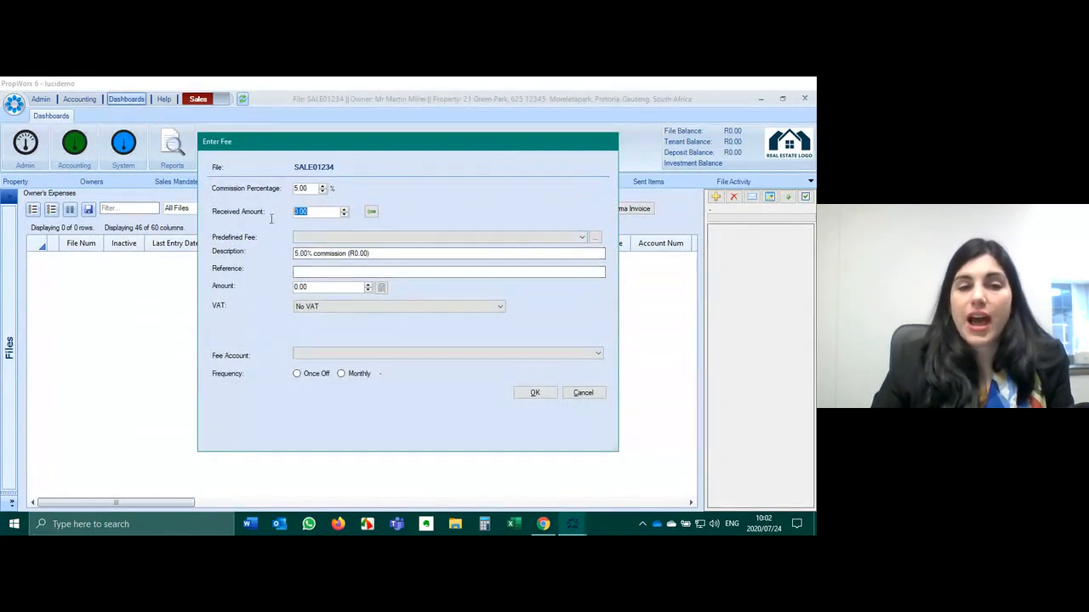
text(2500000)
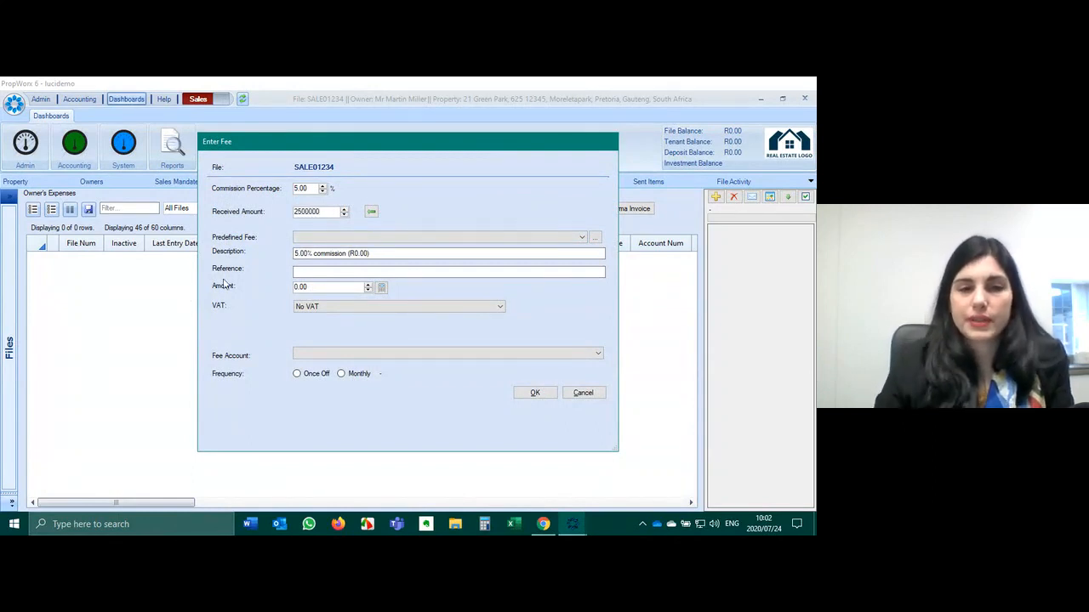
click(308, 306)
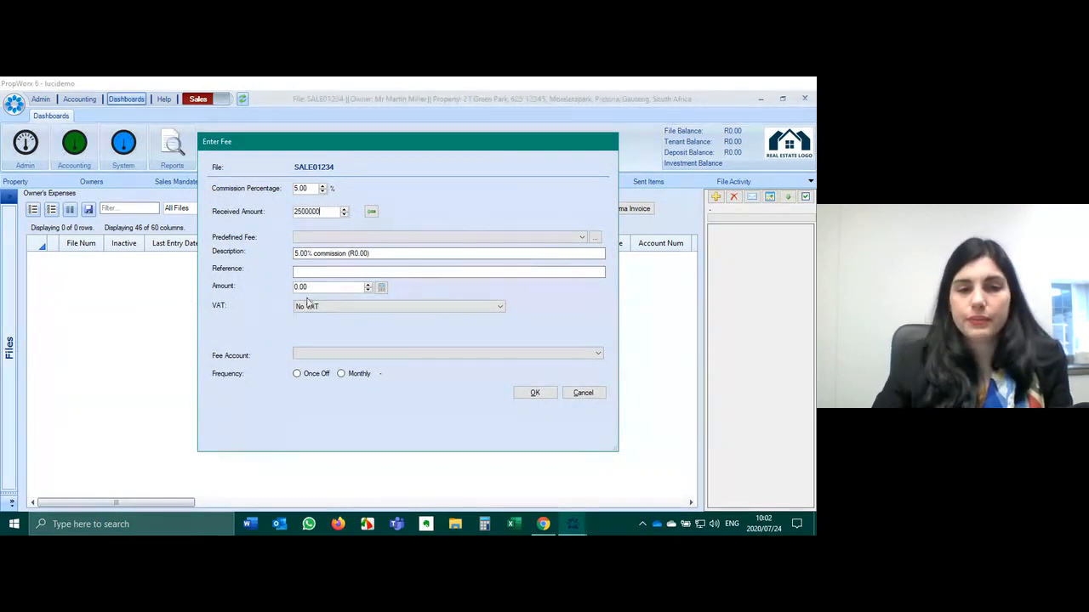
- Make the commission Standard Rated, split across Split Fee Accounts, once-off, and confirm it
click(335, 309)
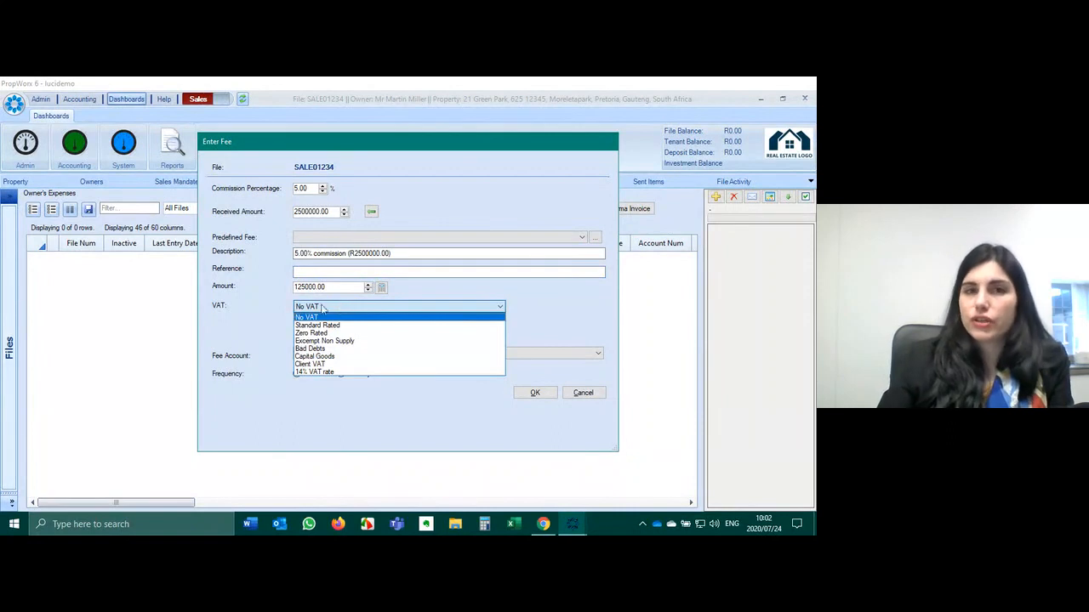
click(391, 326)
click(346, 357)
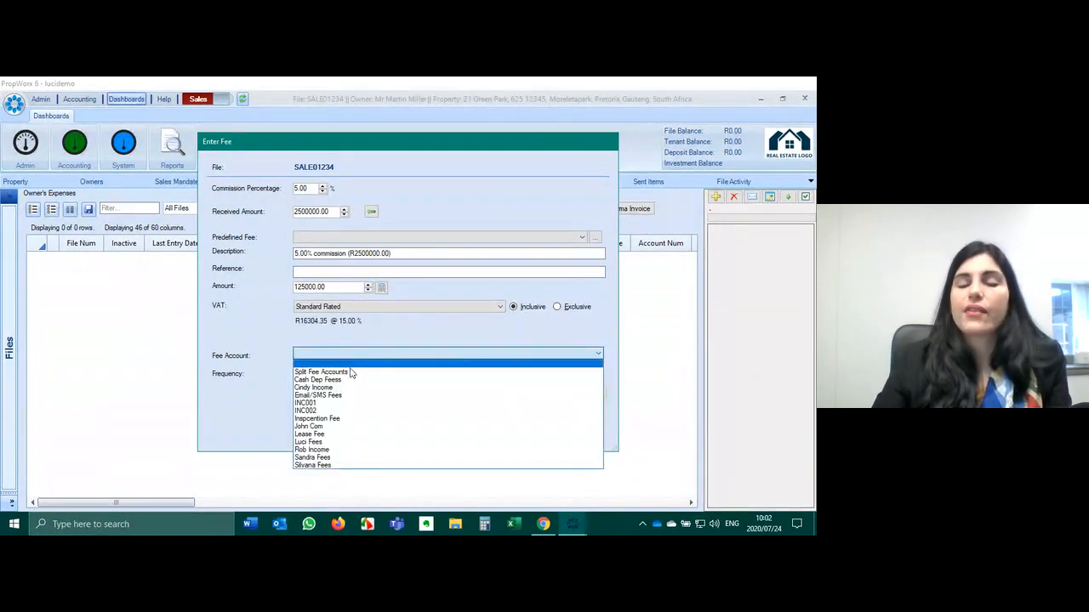
click(351, 374)
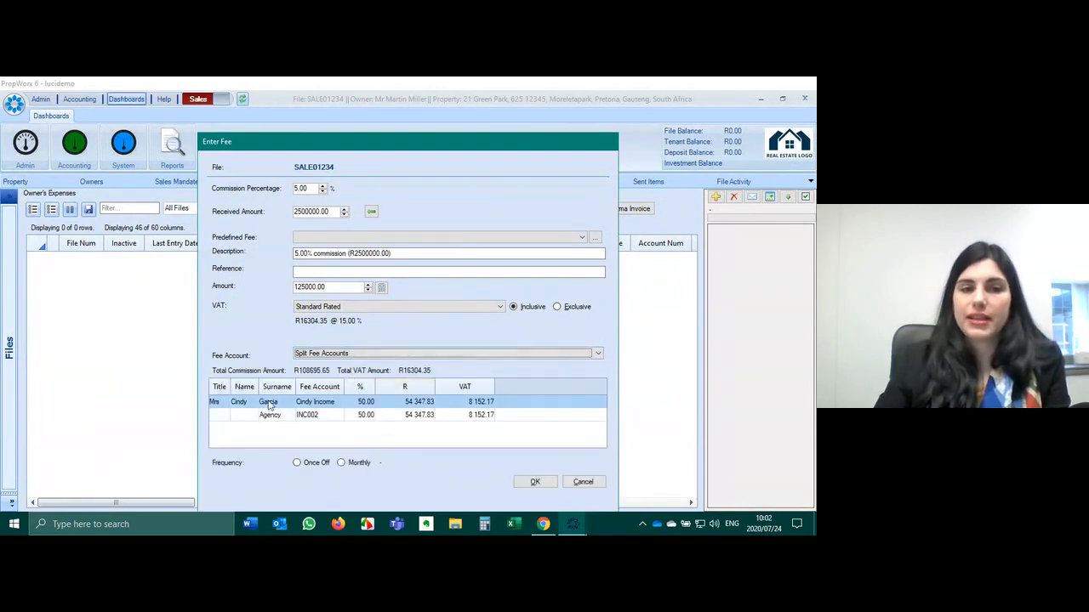
click(316, 465)
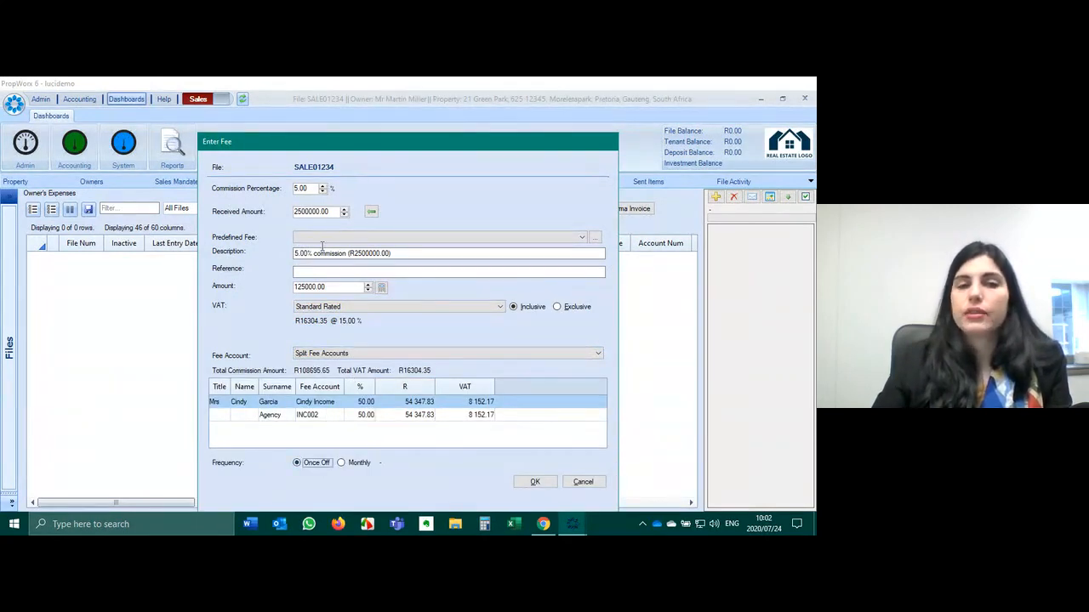
click(529, 481)
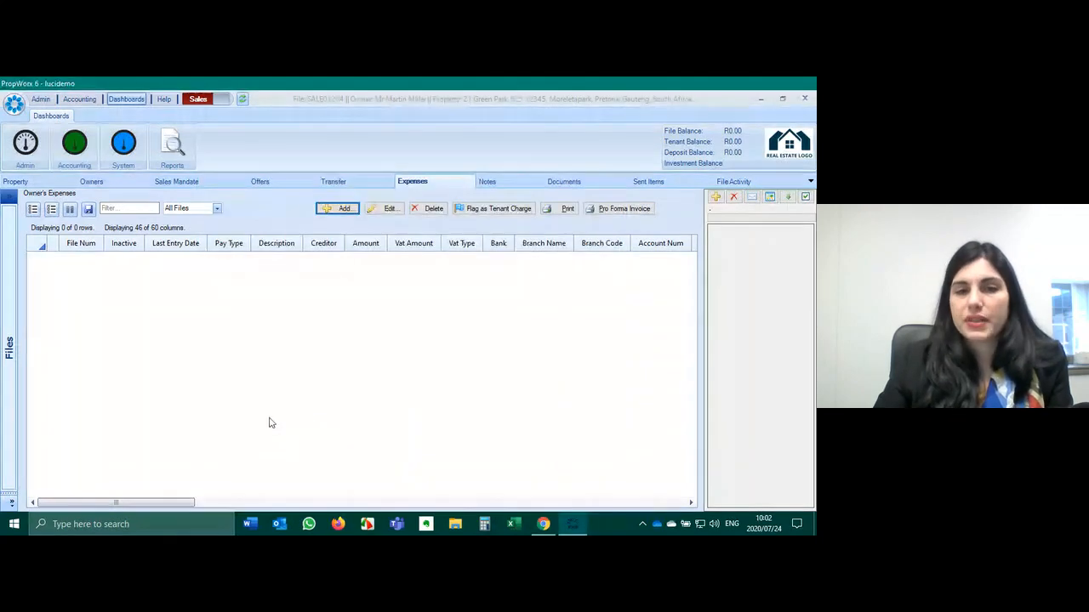
click(393, 259)
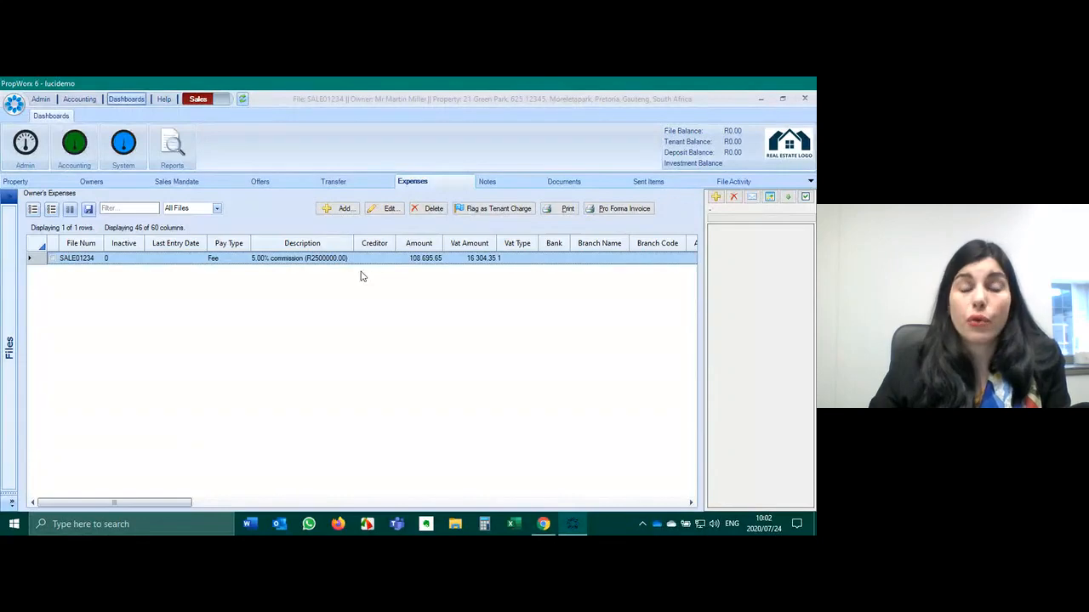
- Create a pro forma invoice for the SPLIT commission fee dated 1 September 2020, attached to email as PDF
click(623, 210)
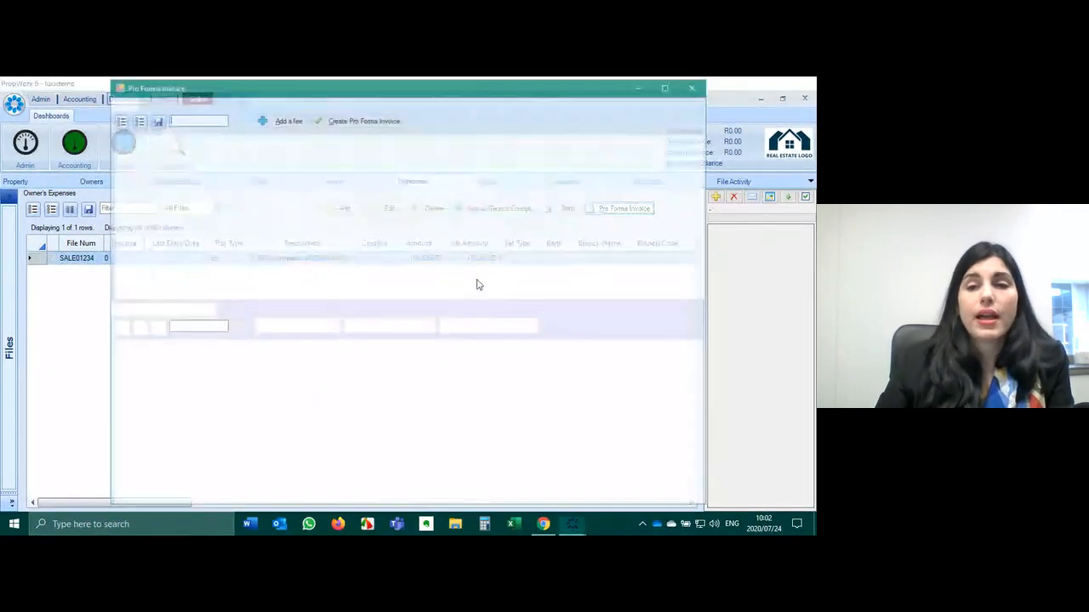
click(138, 158)
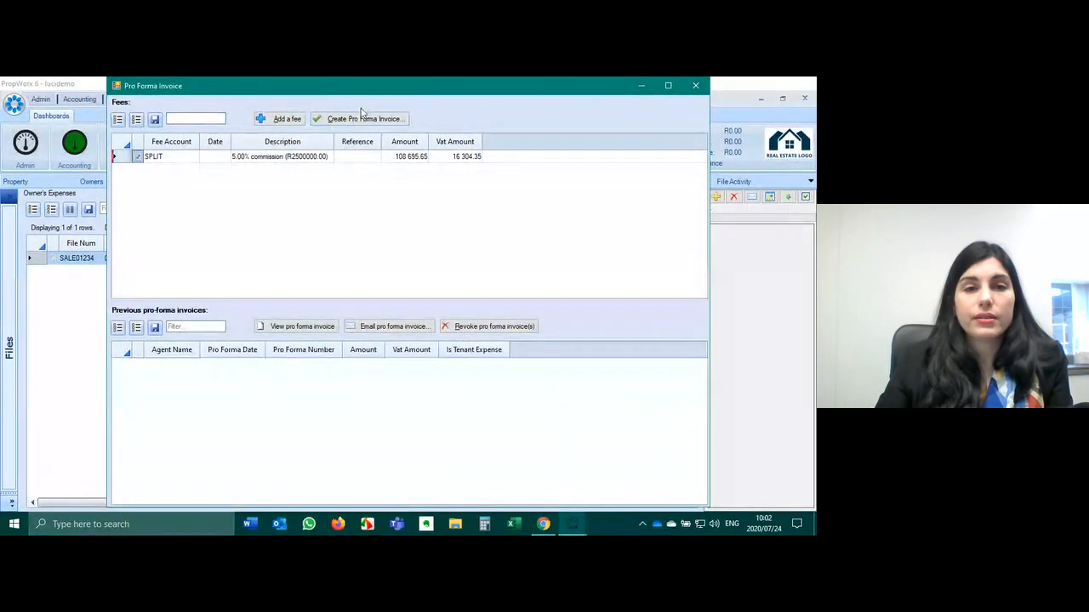
click(361, 118)
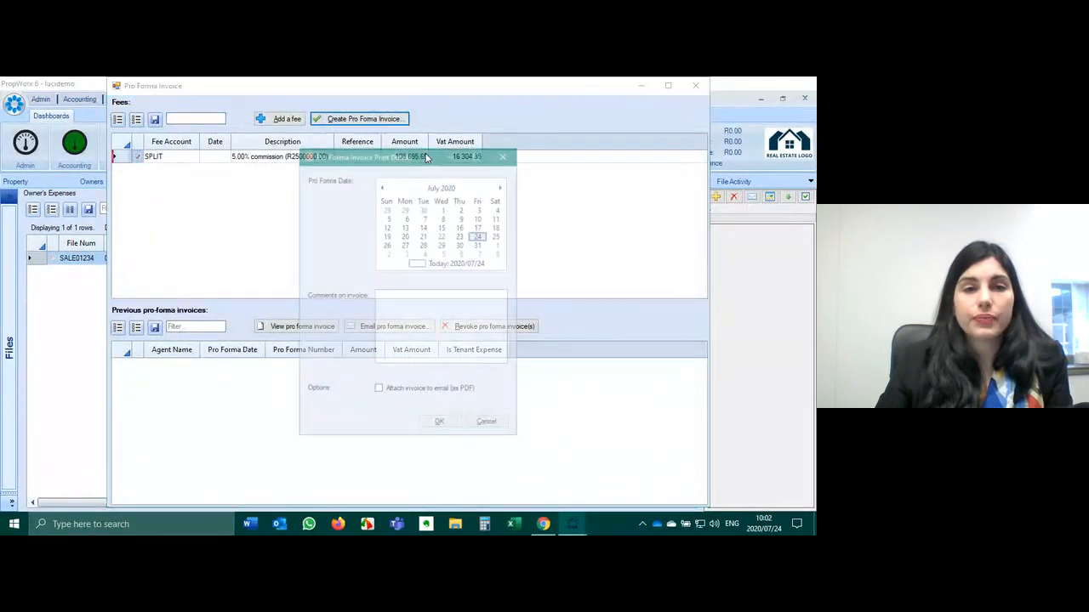
click(502, 185)
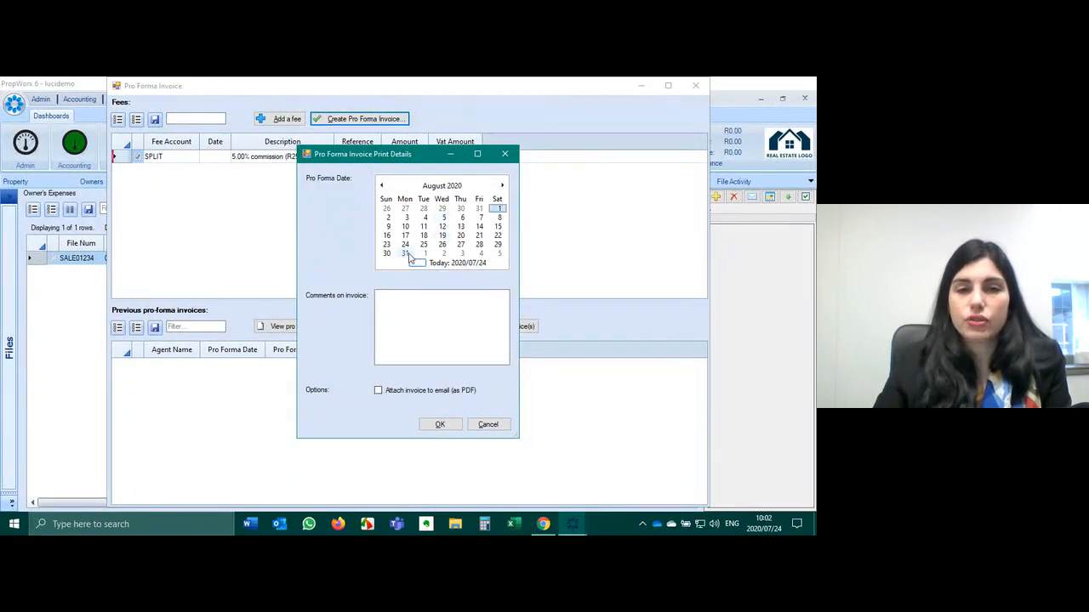
click(424, 254)
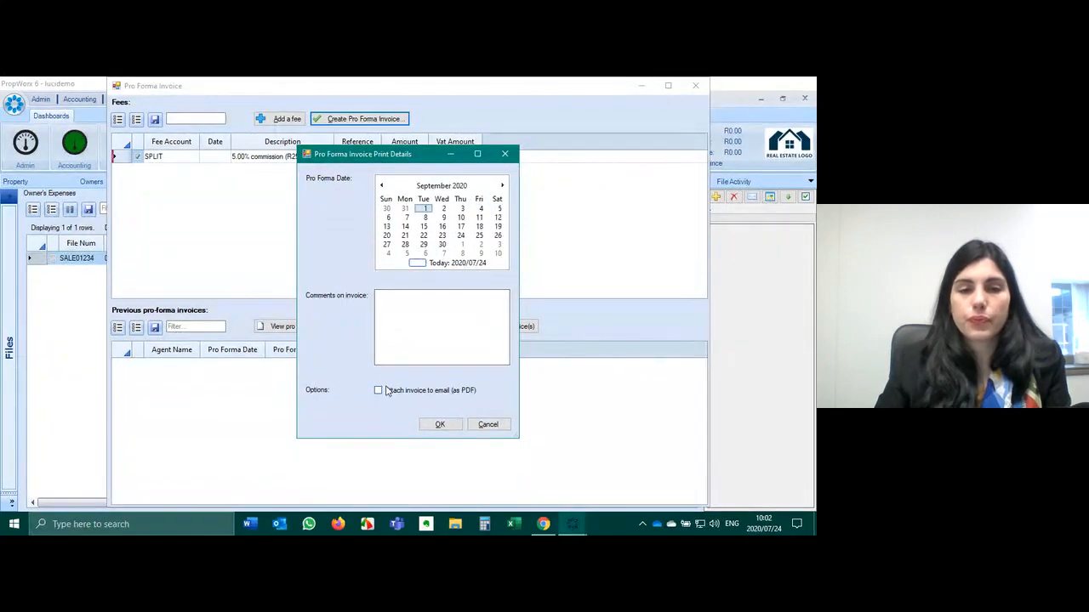
click(388, 393)
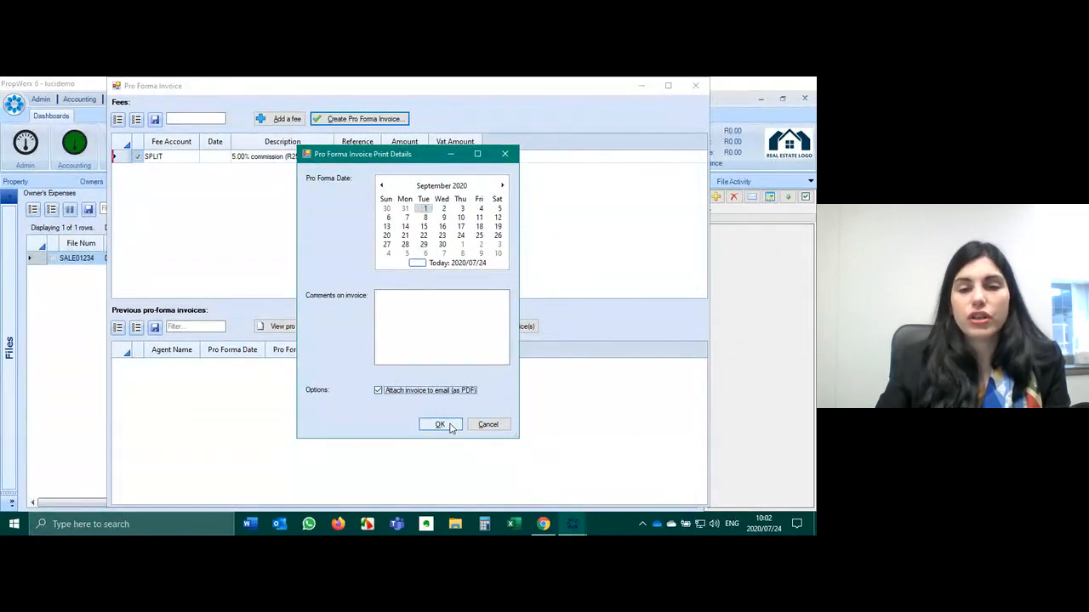
click(449, 425)
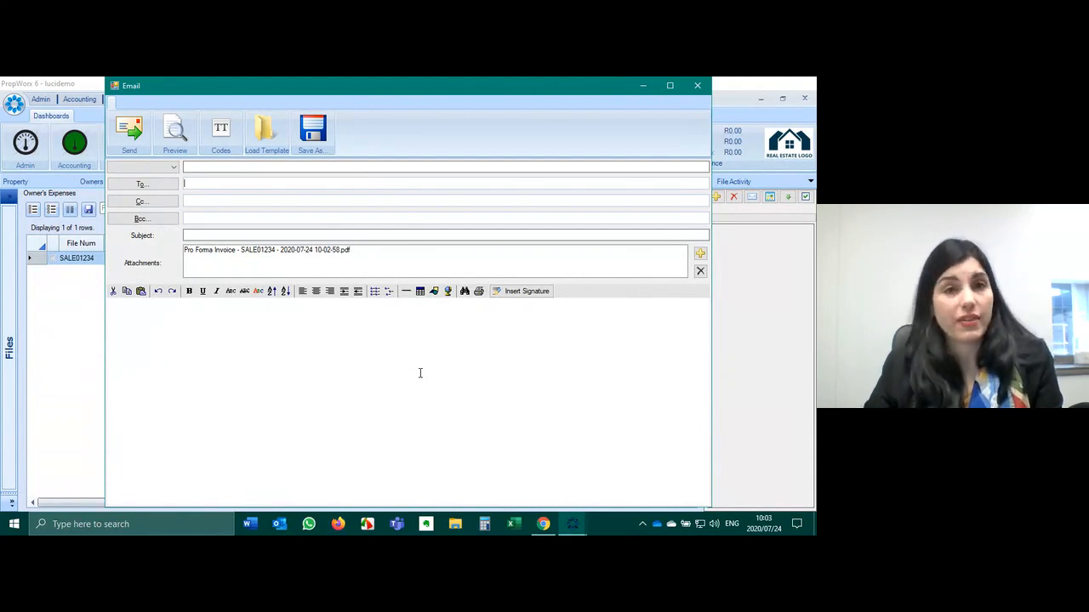
- Open PFINV00028 in Acrobat and scroll through its commission line, R16304.35 VAT and R125000.00 total
double_click(253, 252)
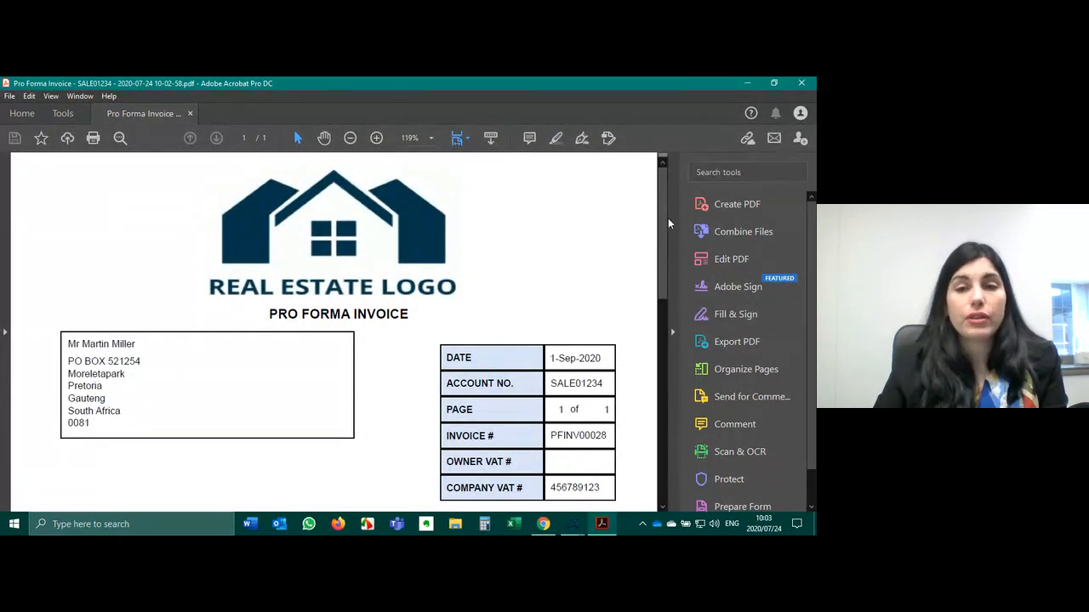
scroll(214, 335, down, 2)
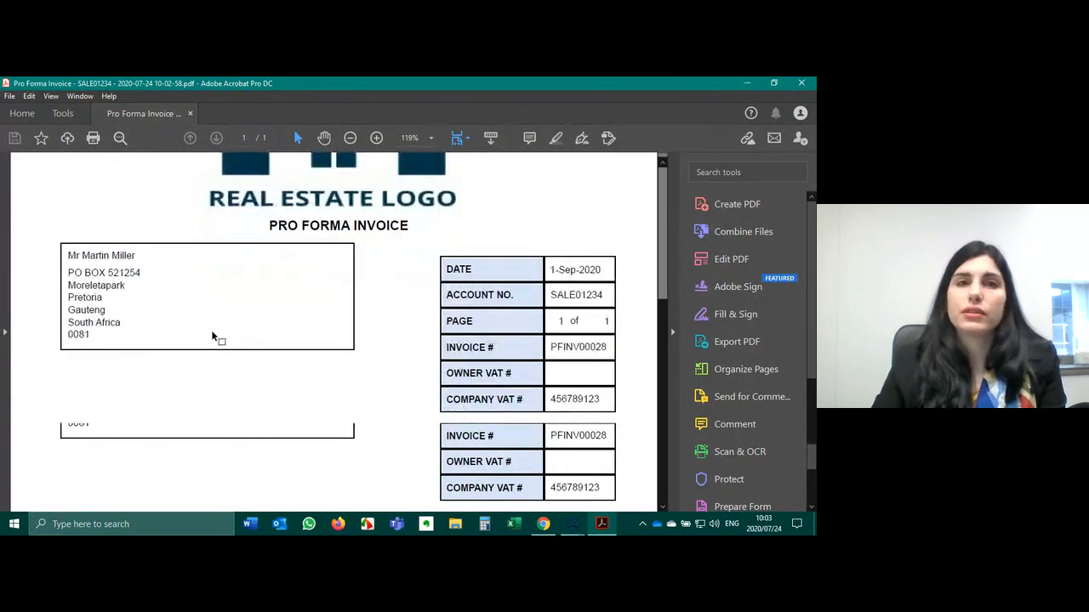
scroll(281, 321, down, 2)
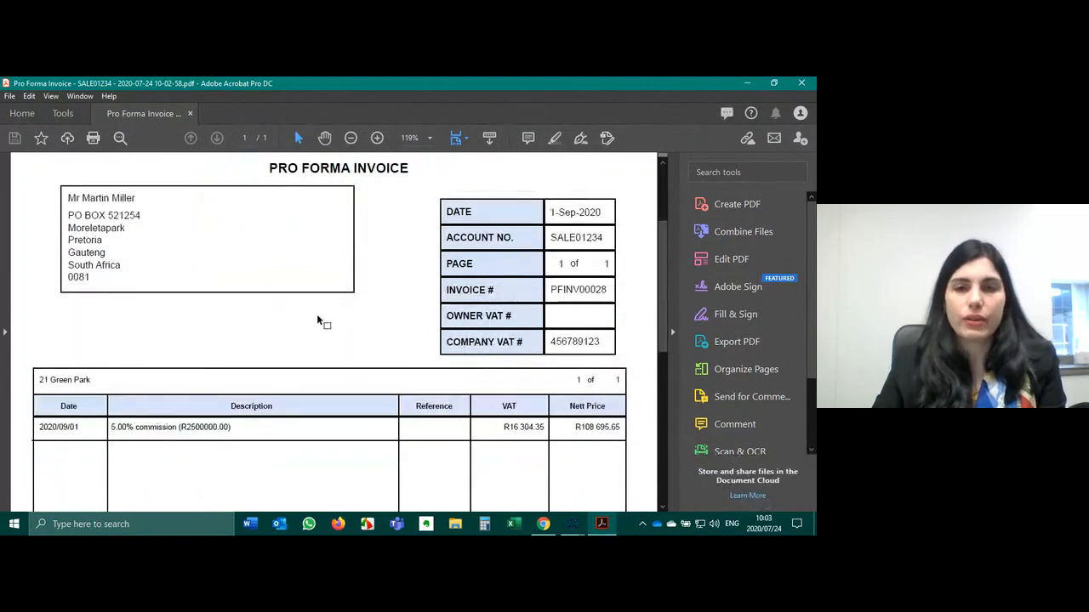
scroll(319, 312, up, 1)
scroll(319, 314, up, 1)
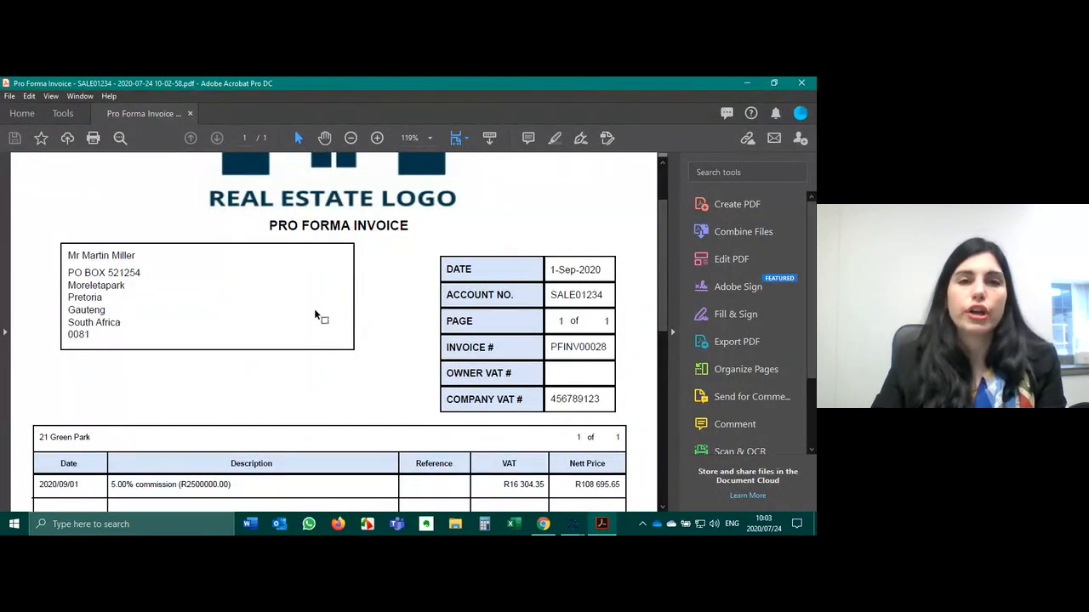
scroll(314, 308, down, 1)
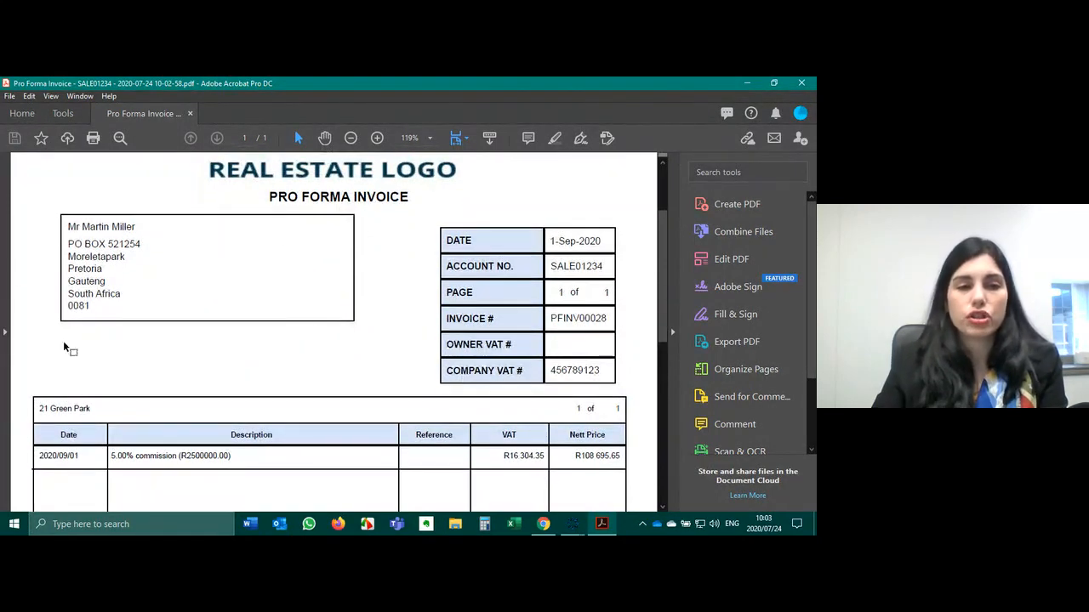
scroll(298, 289, down, 1)
scroll(298, 288, down, 3)
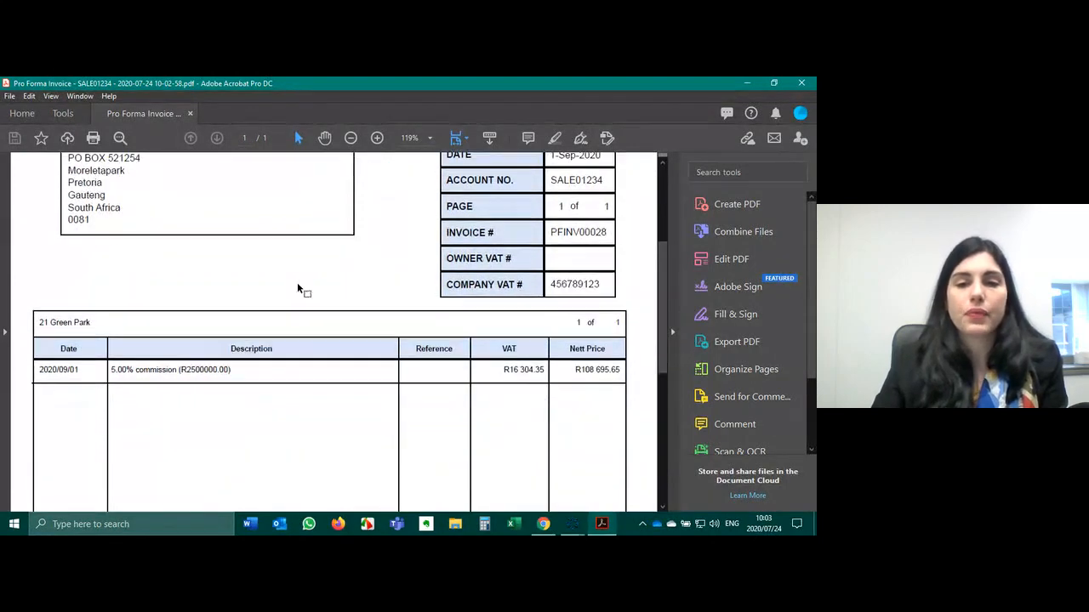
scroll(408, 347, down, 4)
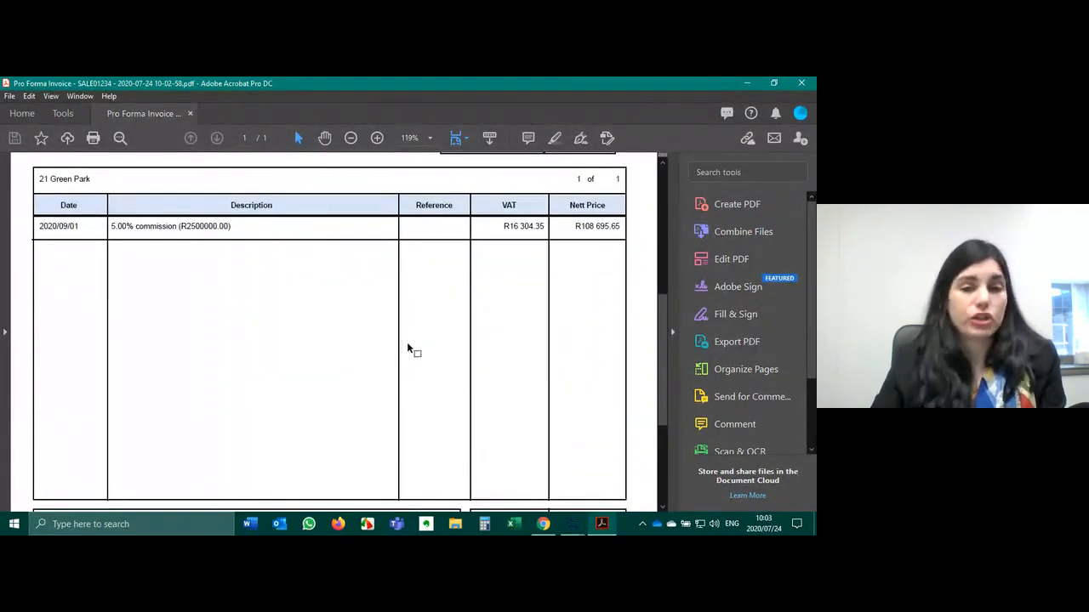
scroll(407, 347, down, 4)
scroll(408, 349, down, 3)
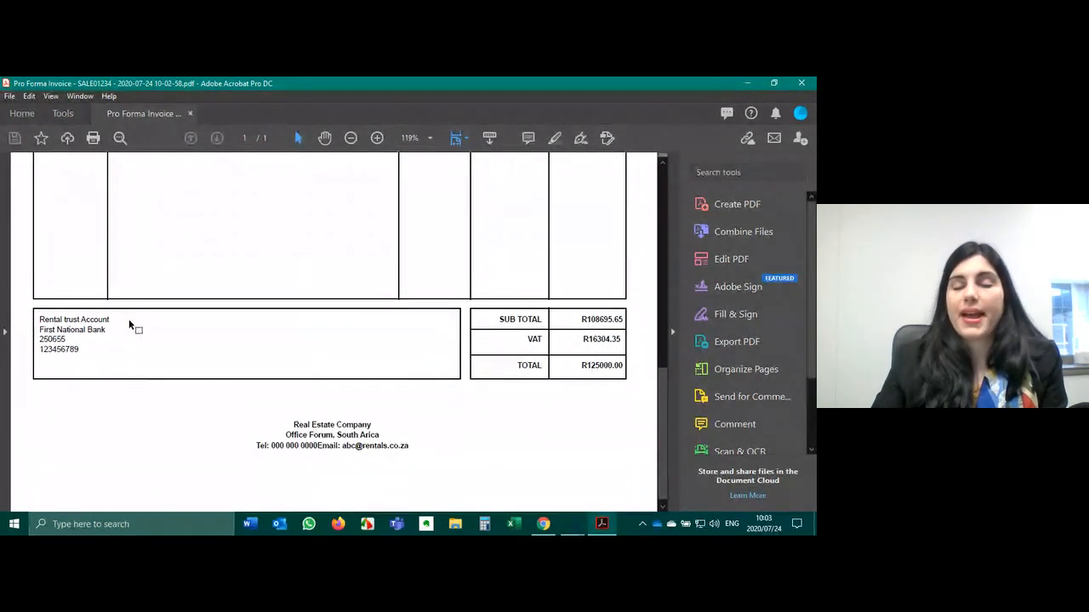
scroll(192, 325, up, 2)
scroll(193, 325, up, 2)
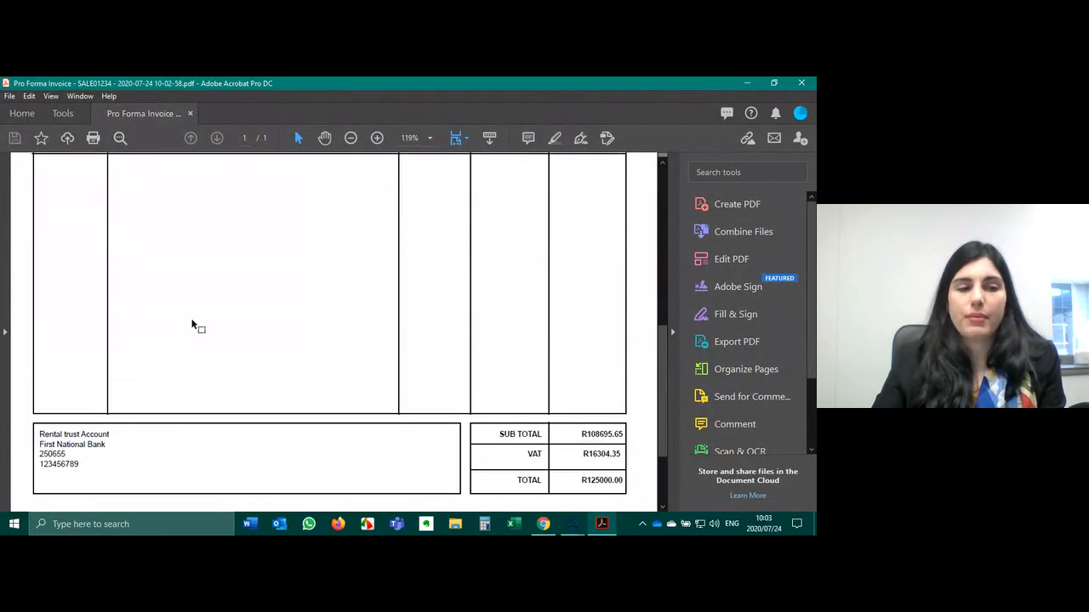
scroll(192, 325, up, 5)
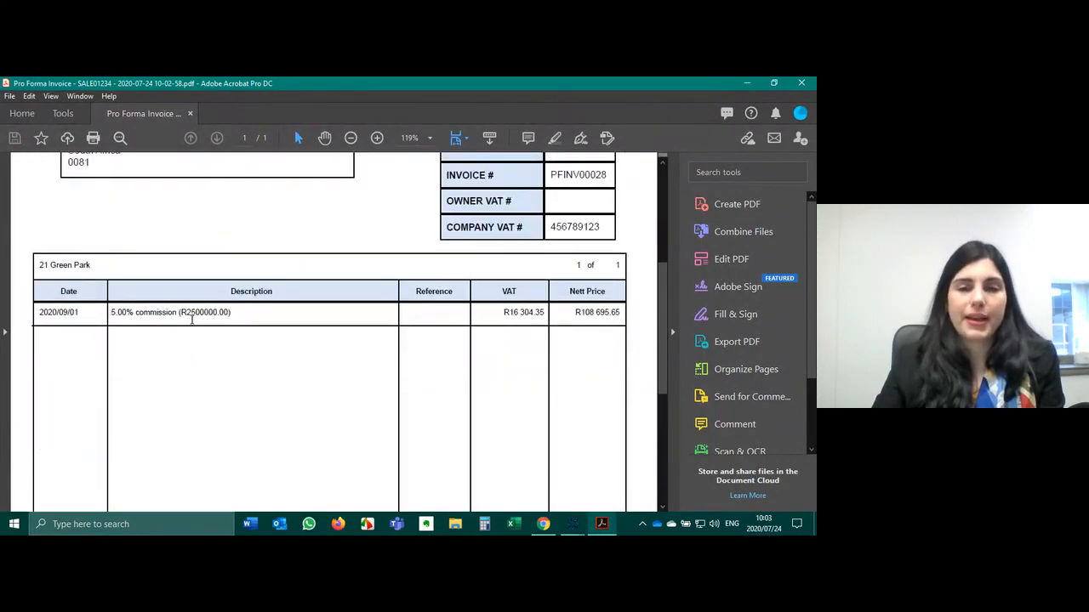
scroll(192, 325, up, 5)
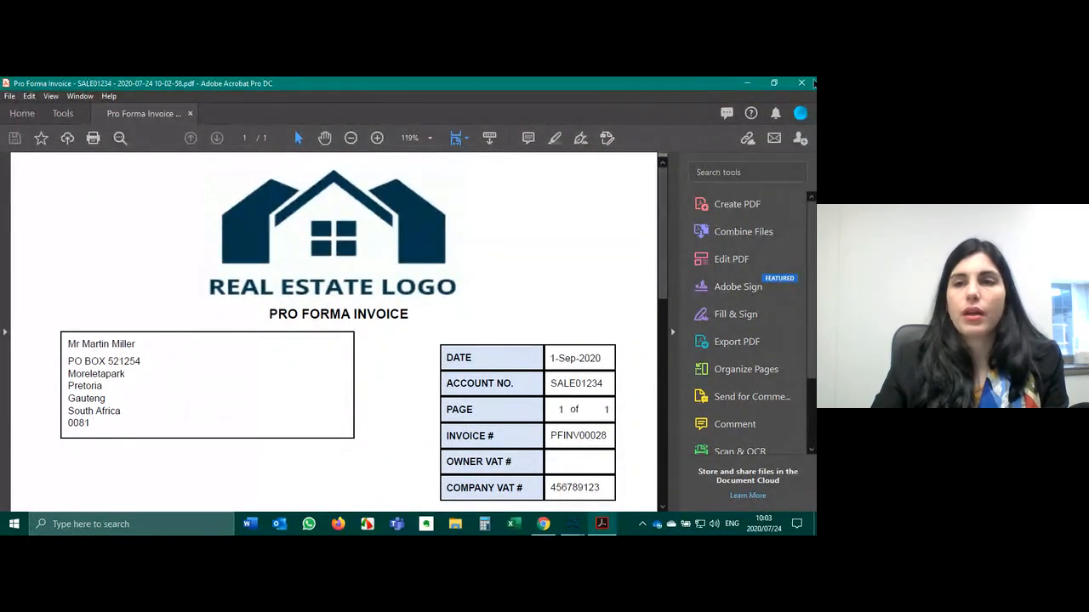
- Close the invoice PDF, the unsent email and the Pro Forma Invoice window
click(812, 86)
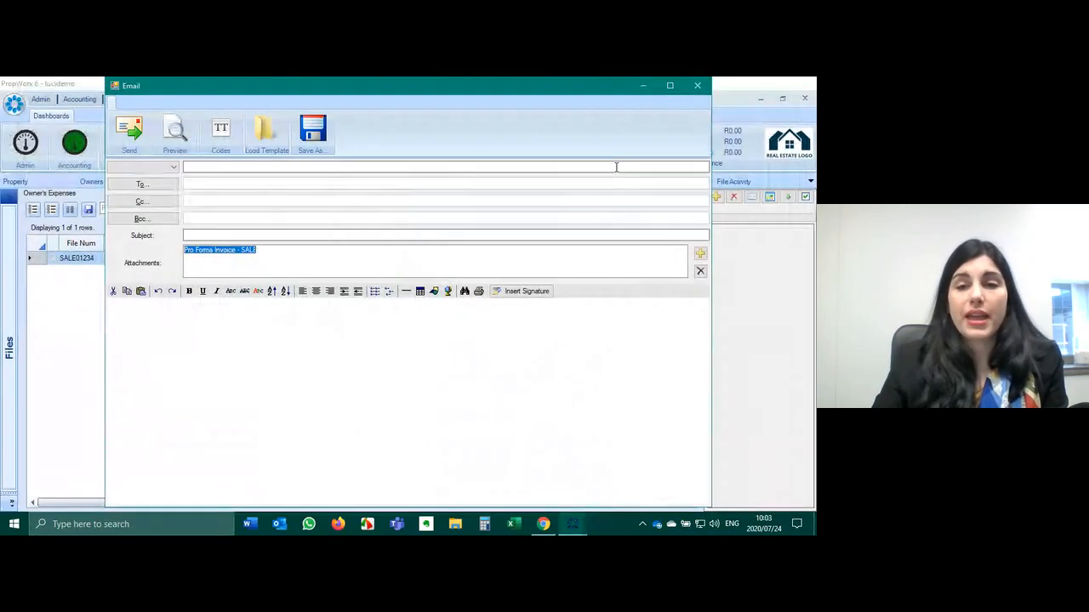
click(698, 86)
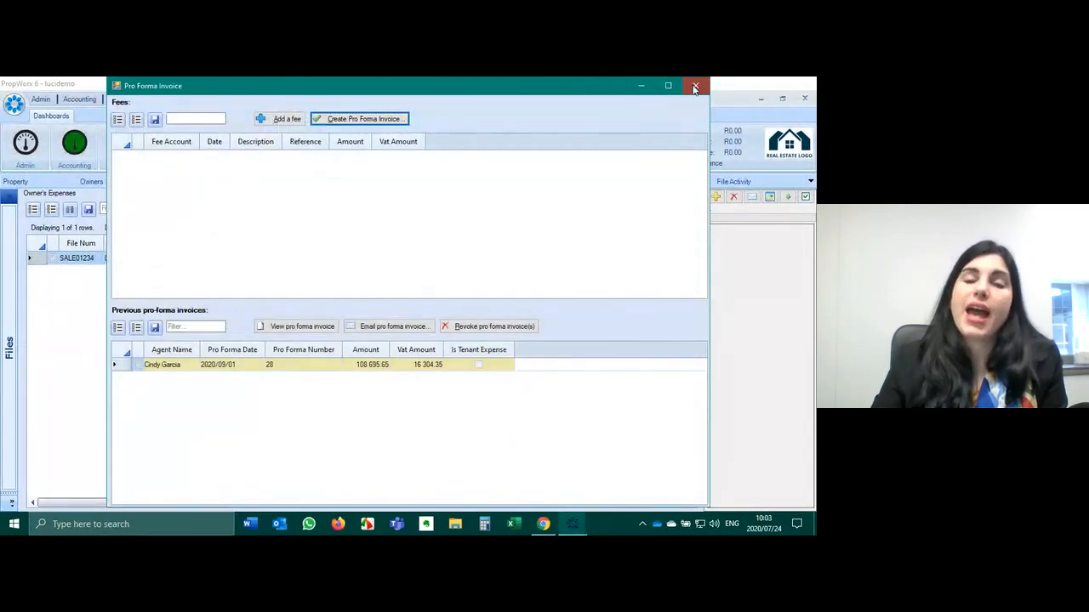
click(698, 86)
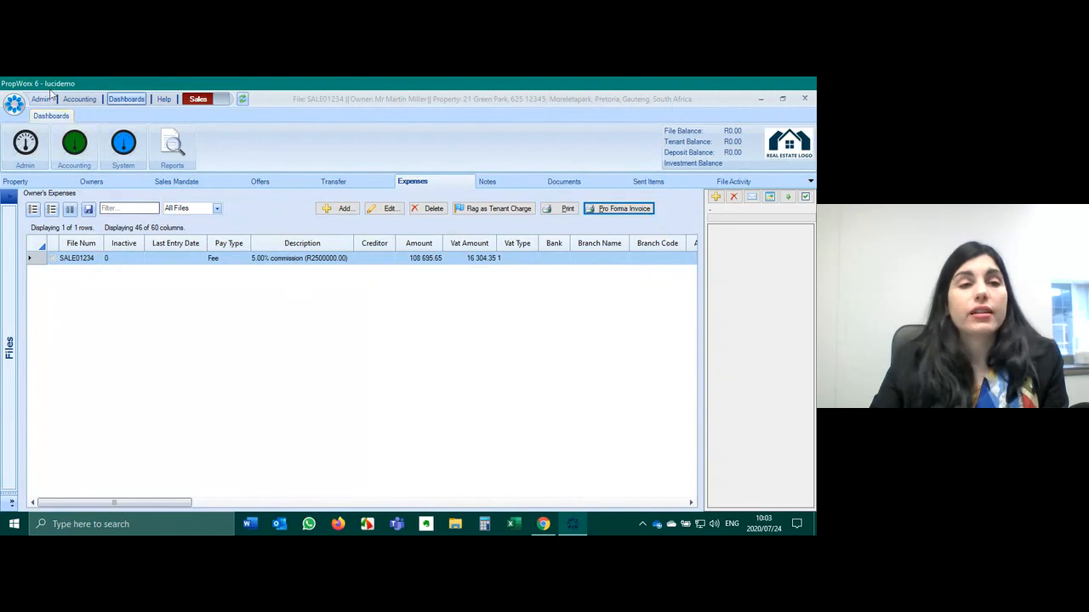
- Review the Pro Forma Age Analysis showing SALE01234's 125 000.00 future-dated invoice, then close it
click(79, 98)
click(176, 116)
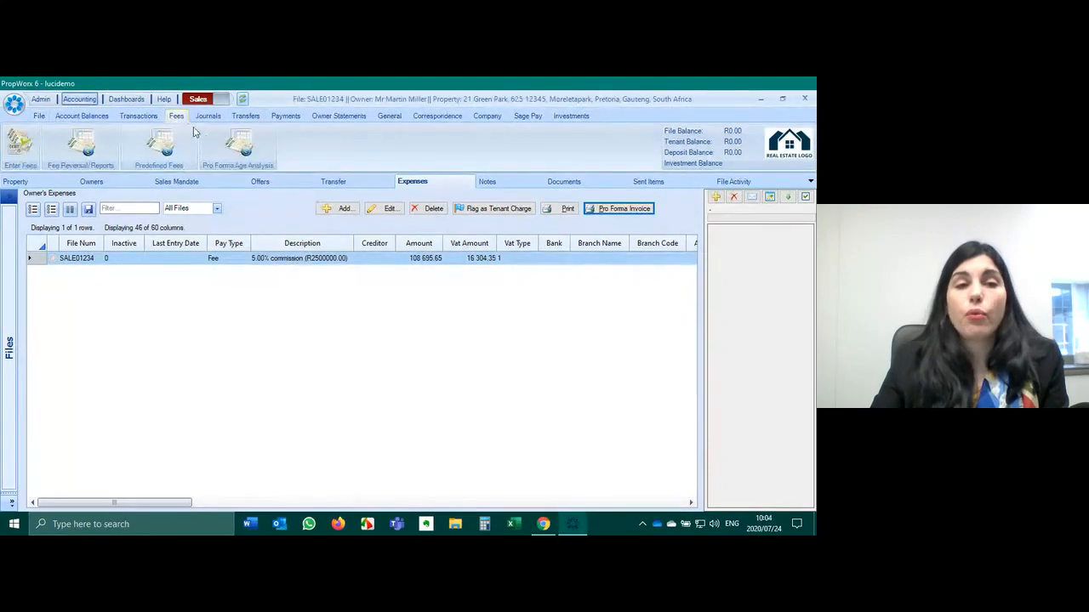
click(236, 141)
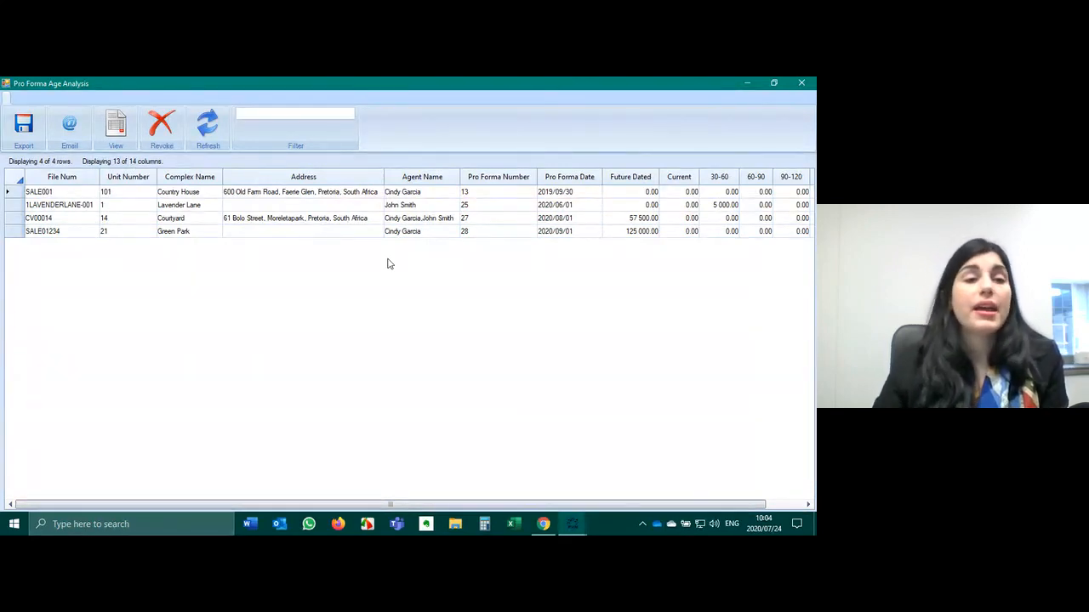
drag(431, 504, 468, 504)
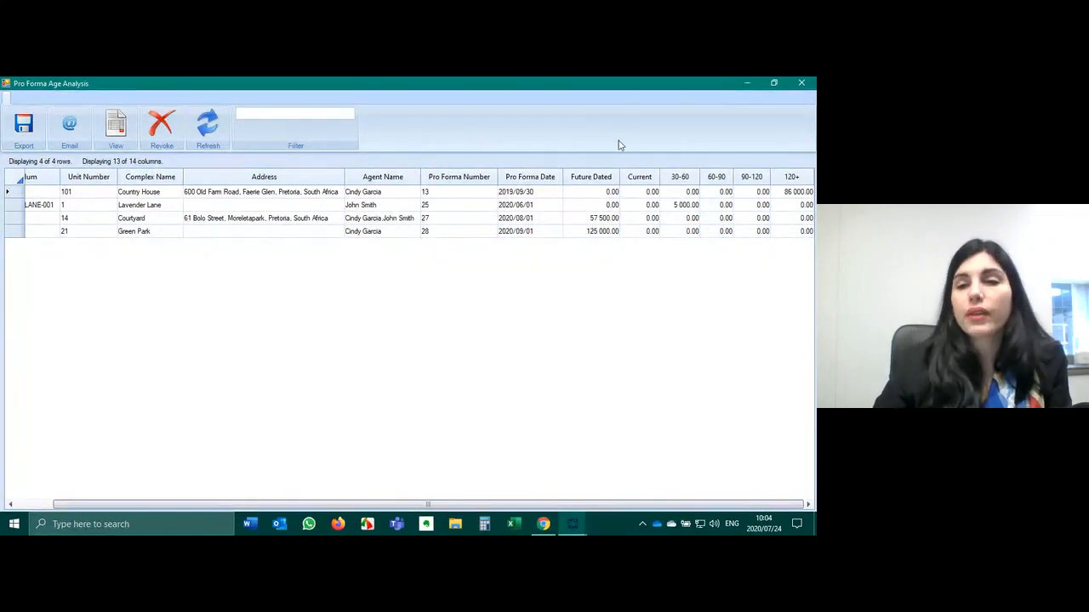
click(803, 83)
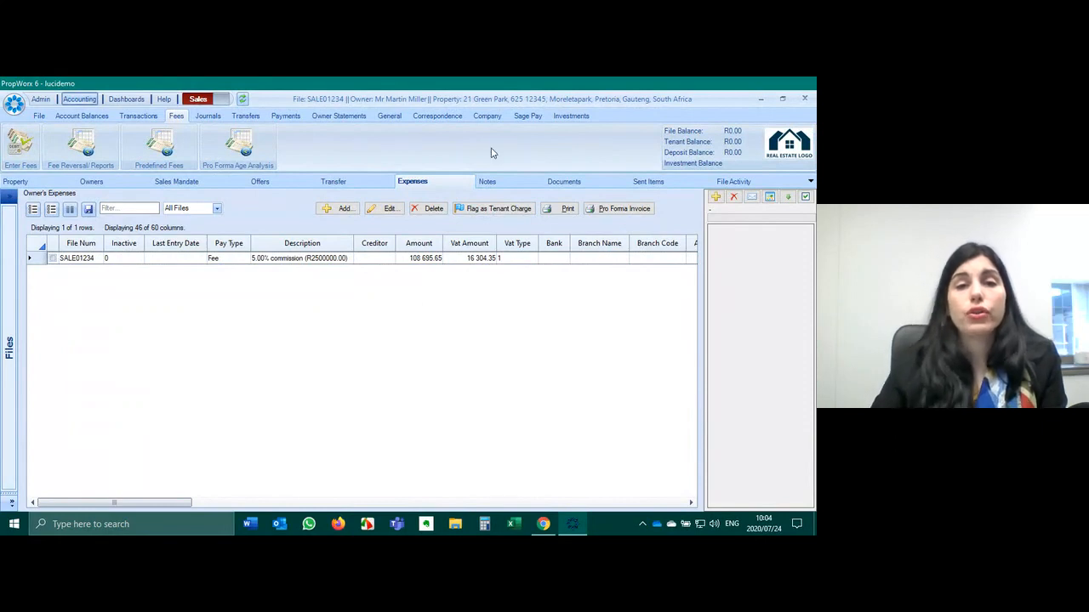
click(500, 116)
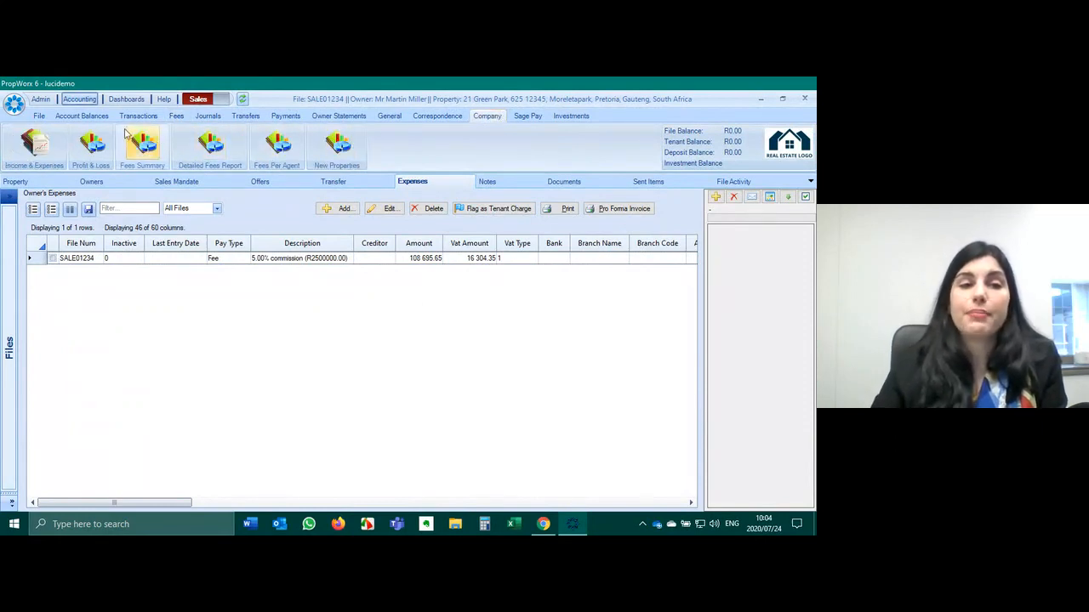
click(211, 138)
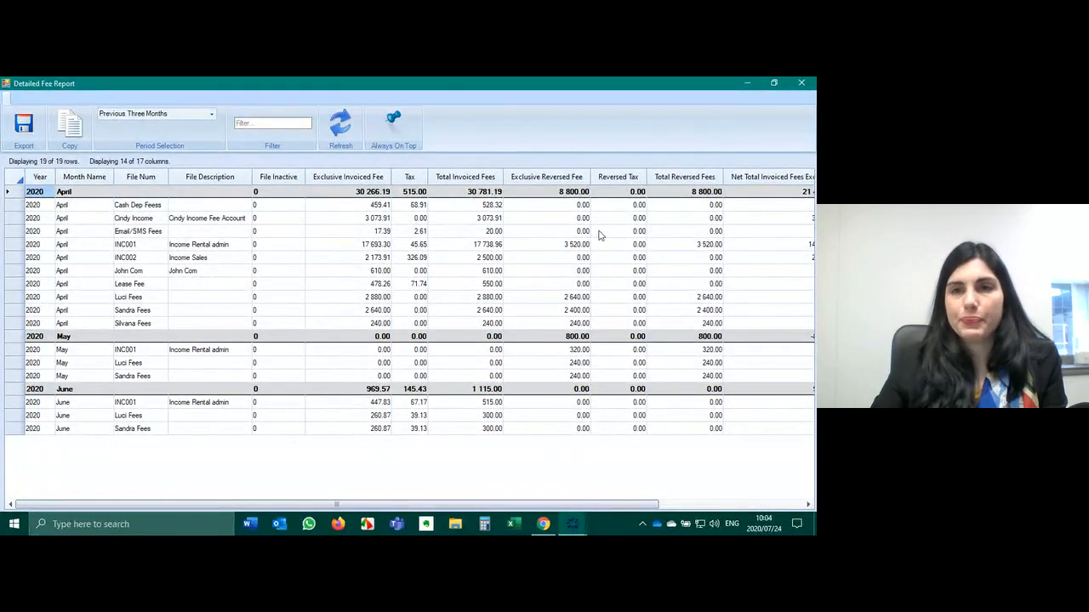
click(811, 83)
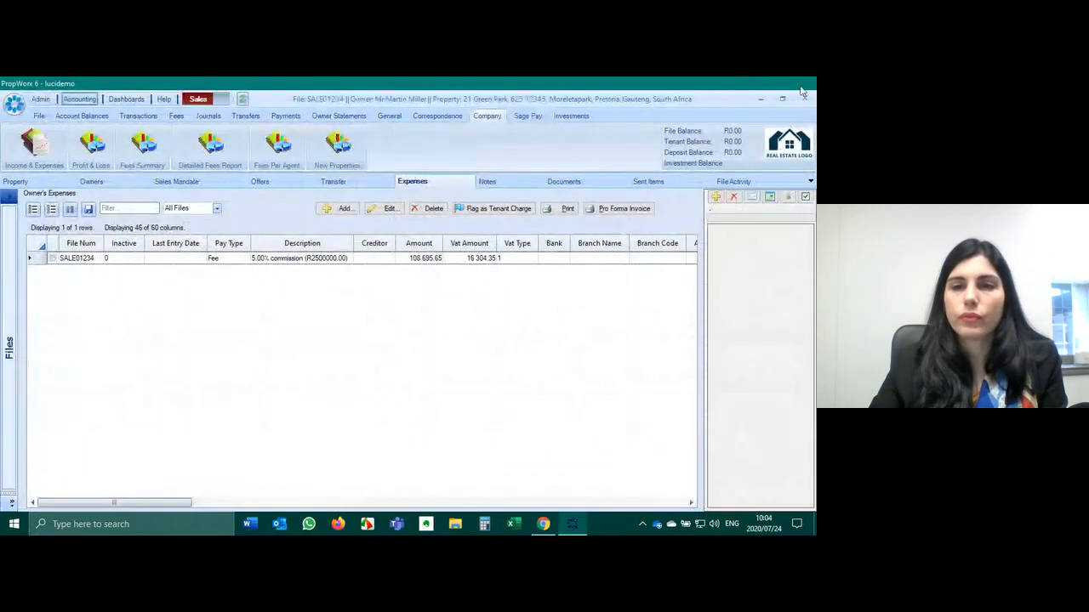
- Show the sale file's empty Notes page, list the five active files, and bring up the Admin tools
click(329, 184)
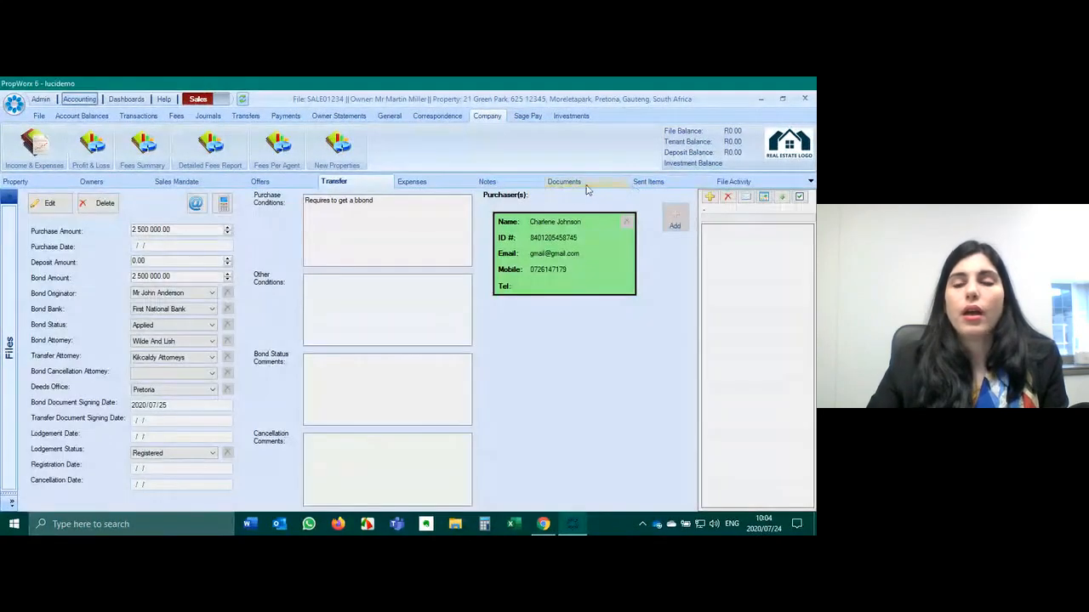
click(520, 189)
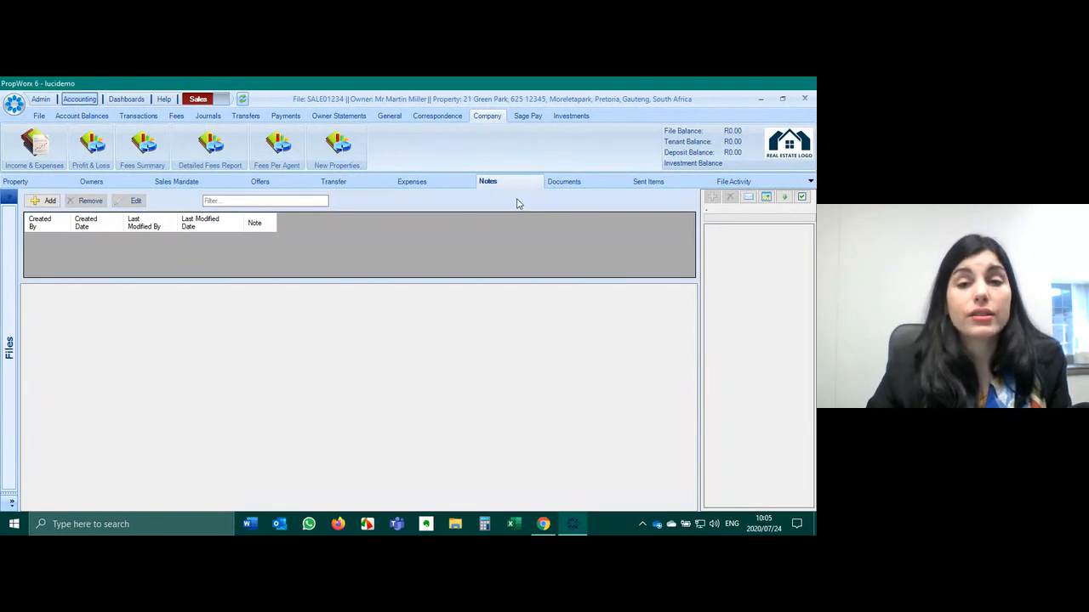
click(11, 249)
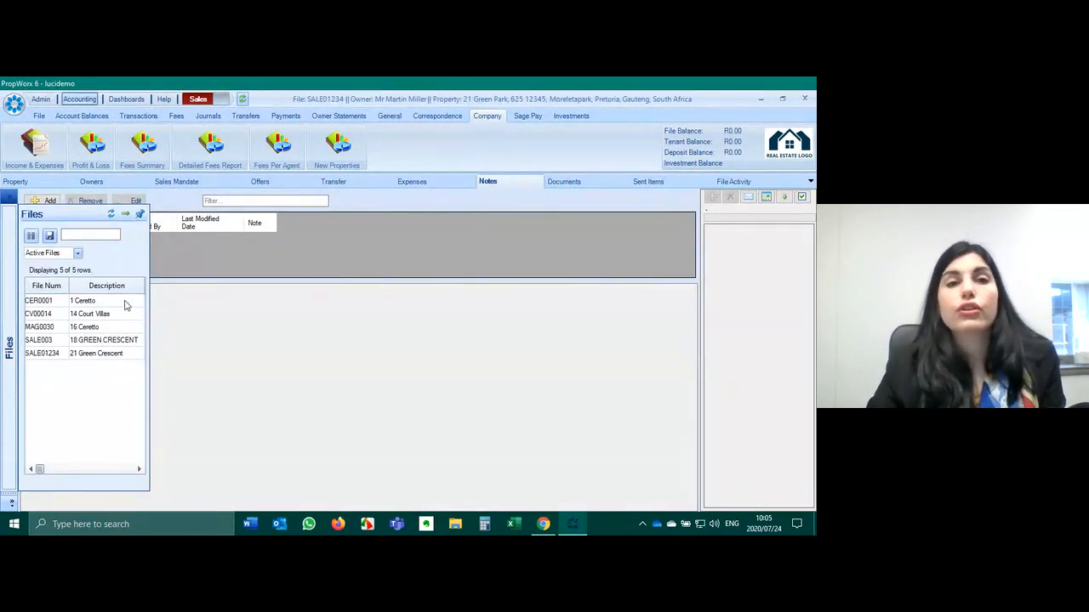
drag(99, 308, 96, 362)
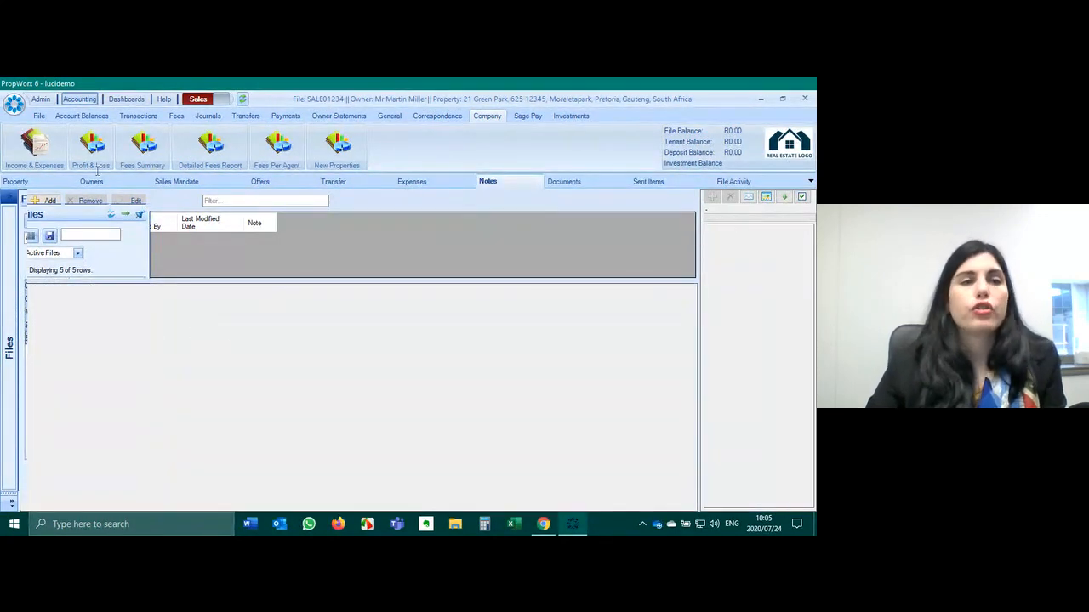
click(40, 99)
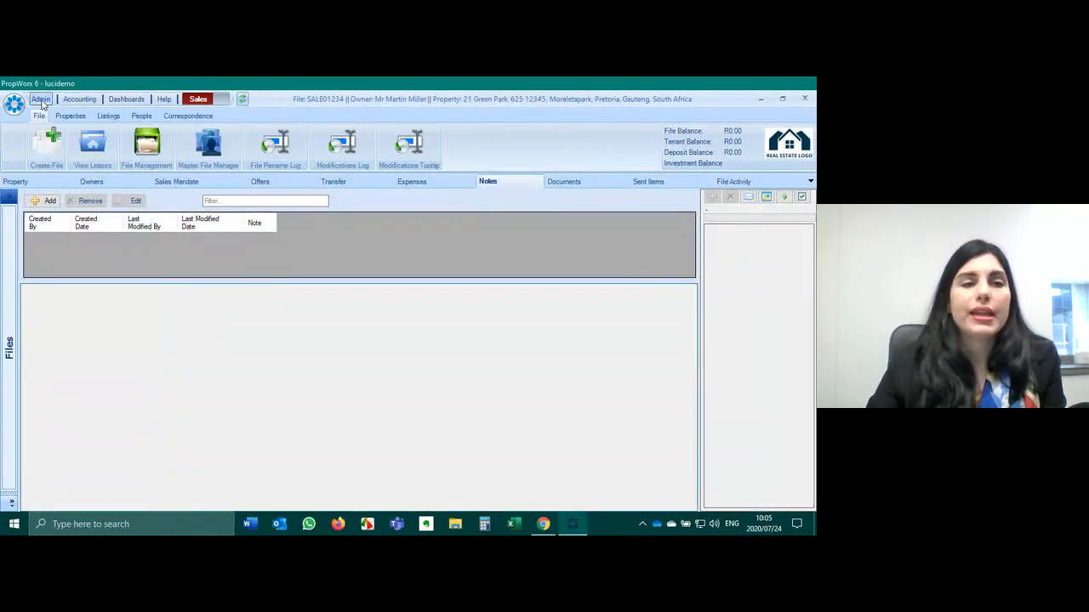
- Deactivate SALE01234 from File Management after filtering the list to Sale File entries
click(146, 146)
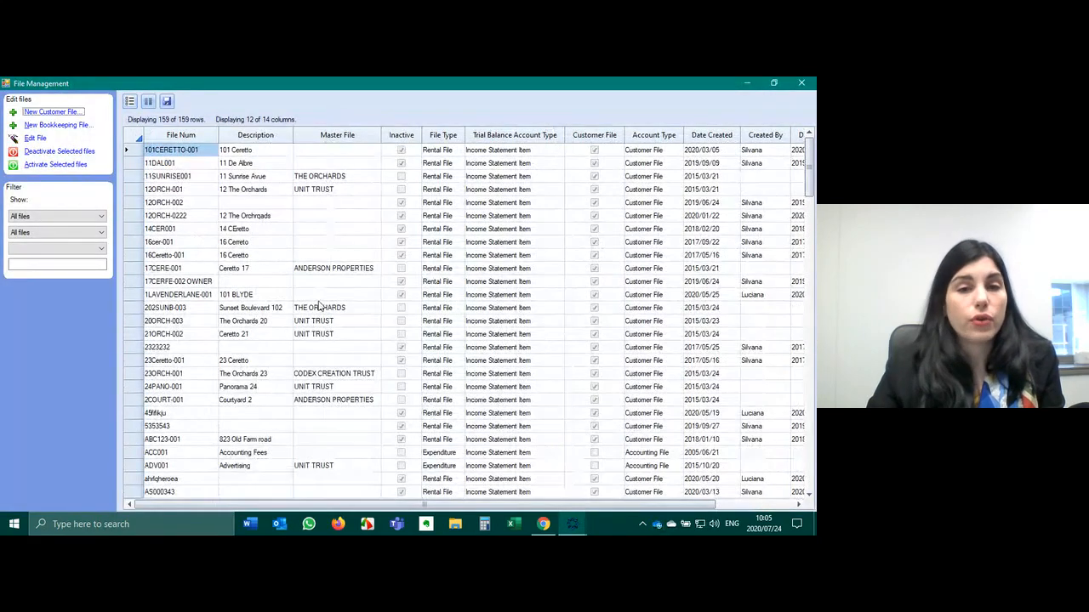
click(426, 139)
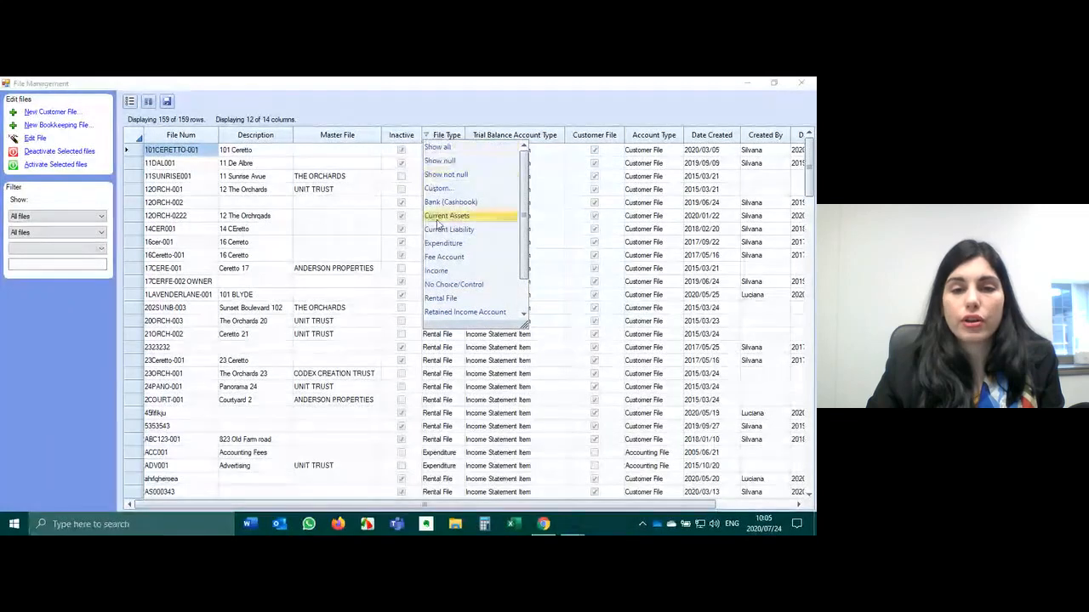
scroll(460, 255, down, 2)
click(460, 288)
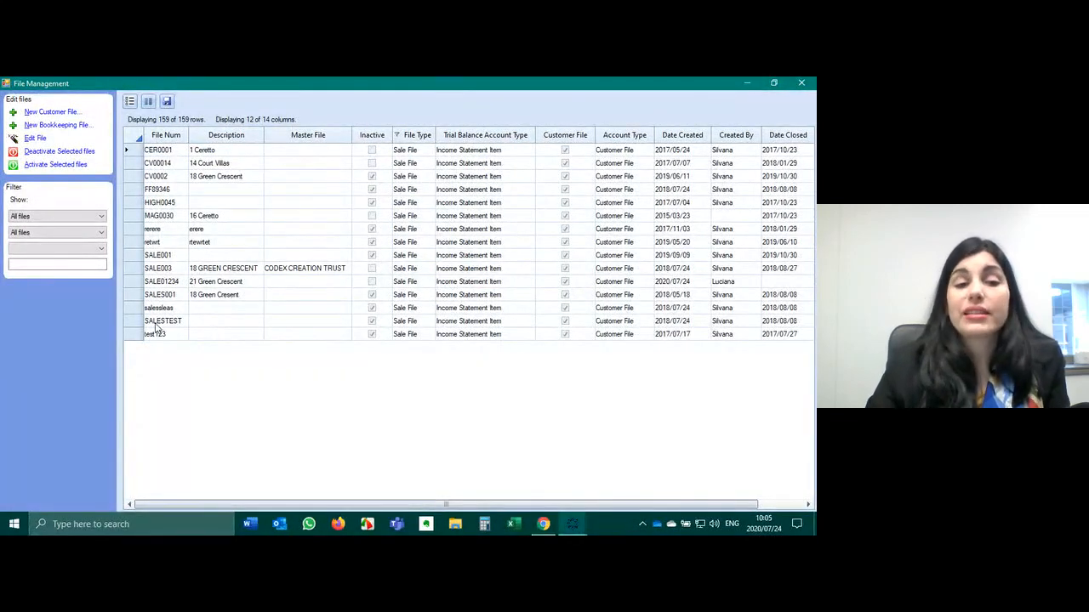
click(136, 283)
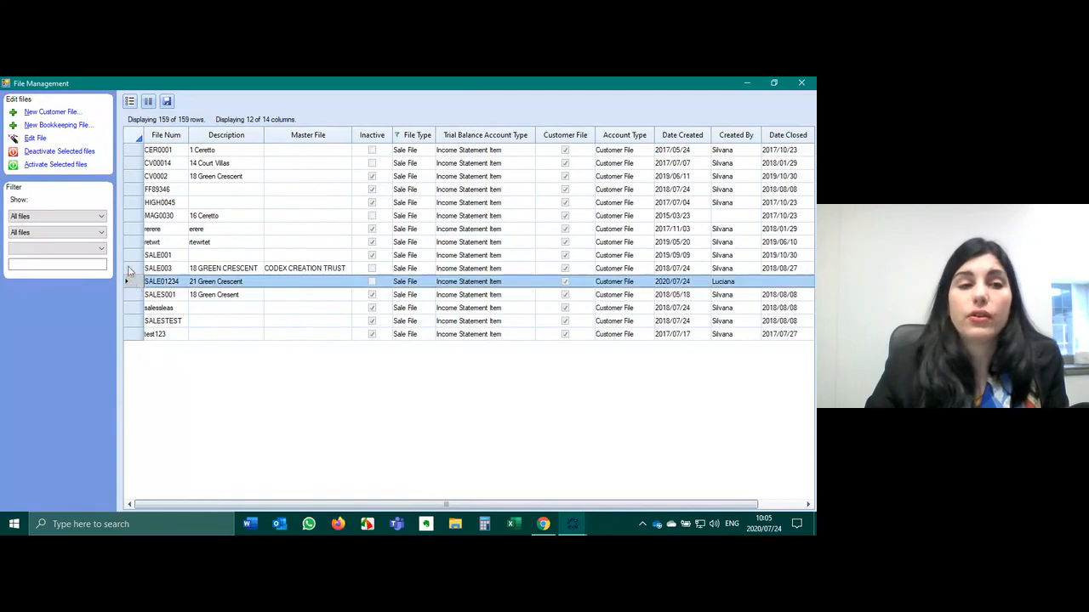
click(66, 152)
click(440, 342)
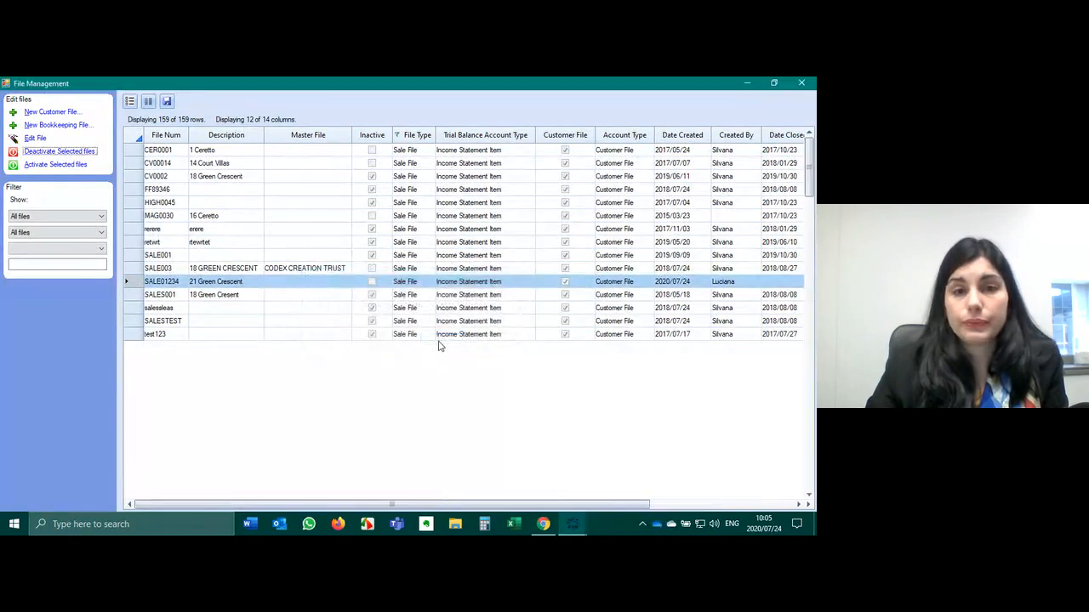
click(805, 85)
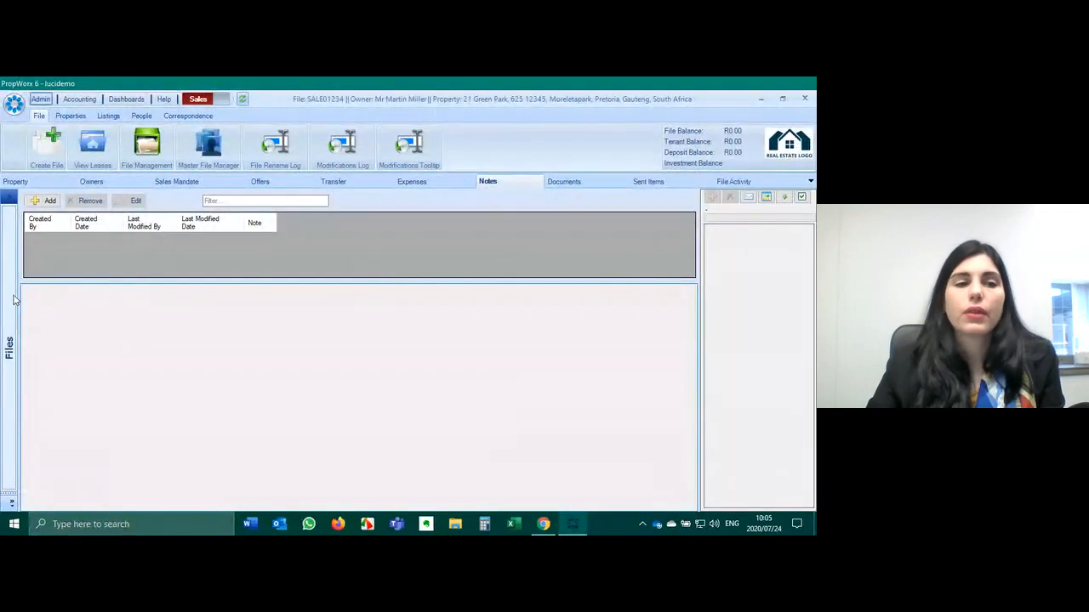
click(12, 290)
- Switch the Files list to Inactive Files to confirm SALE01234, then view its Owners page
shift+click(65, 341)
click(74, 254)
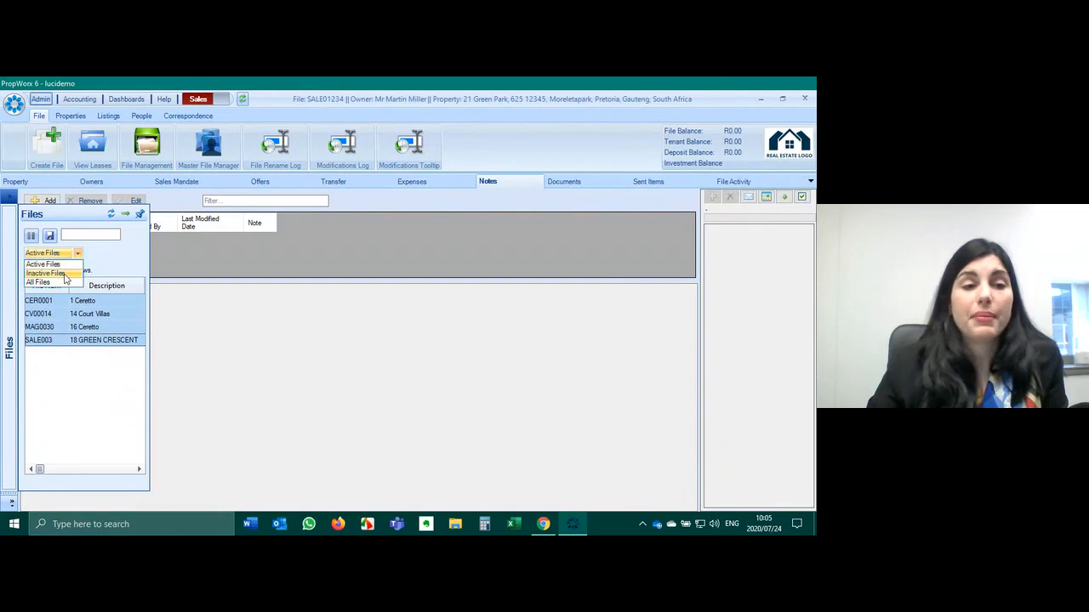
click(46, 273)
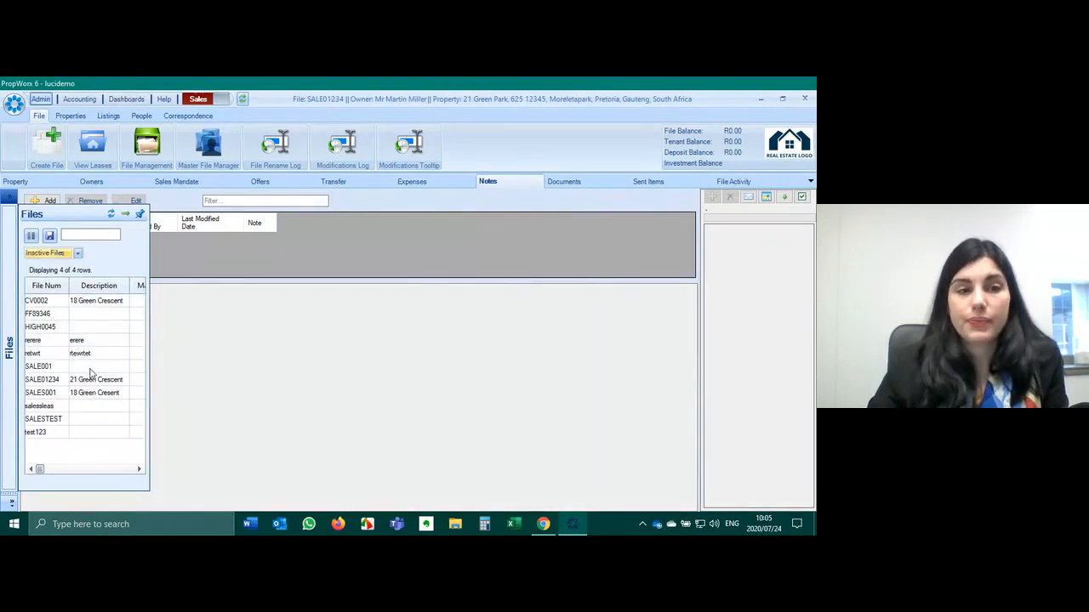
click(100, 182)
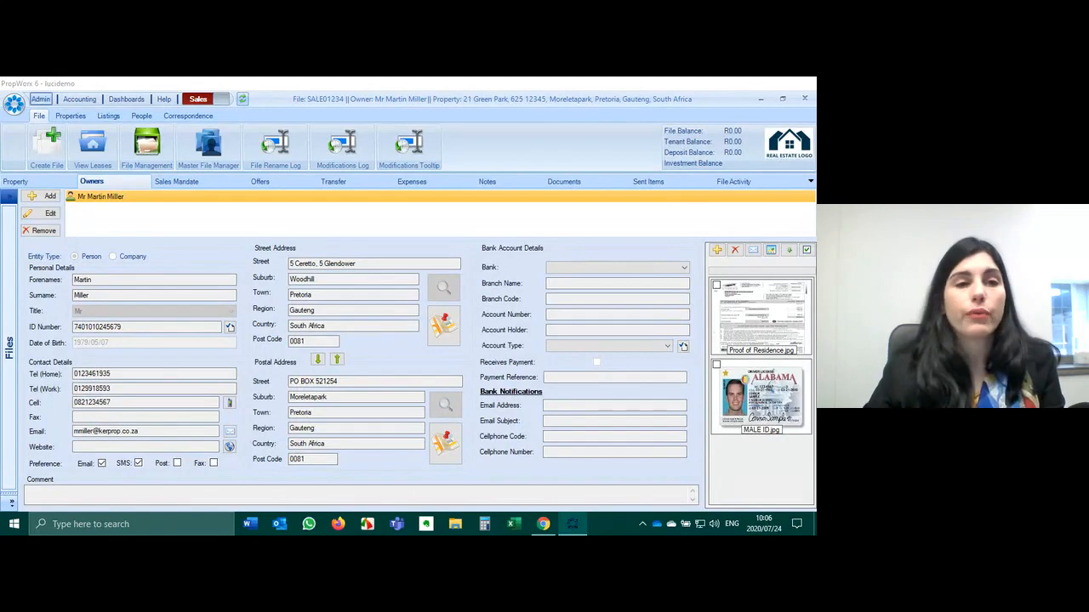
click(126, 99)
click(171, 145)
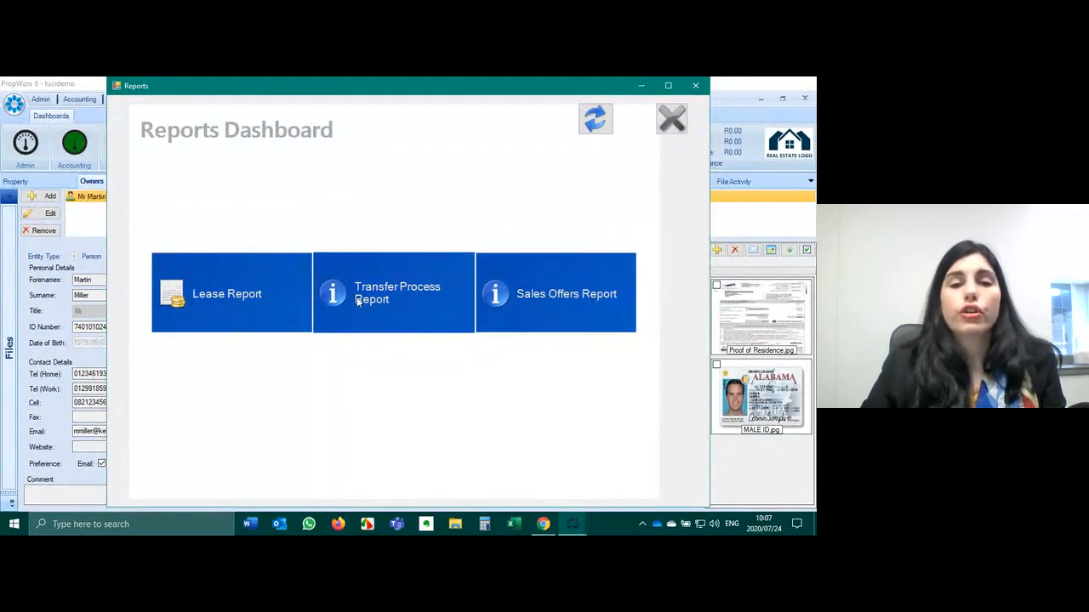
click(409, 304)
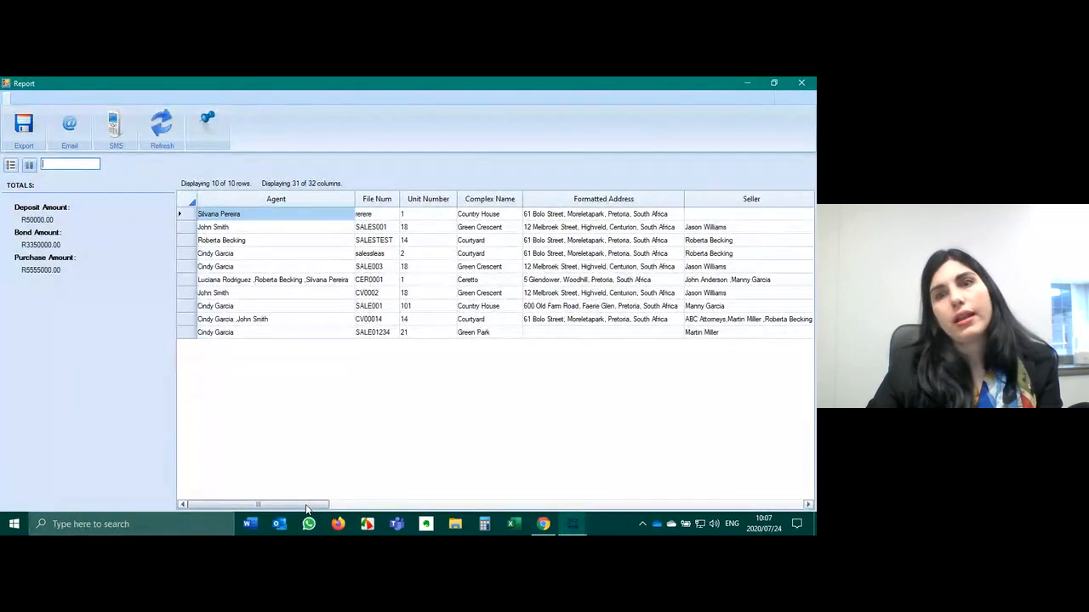
mouse_move(326, 510)
mouse_down()
mouse_move(299, 510)
mouse_move(333, 513)
mouse_up()
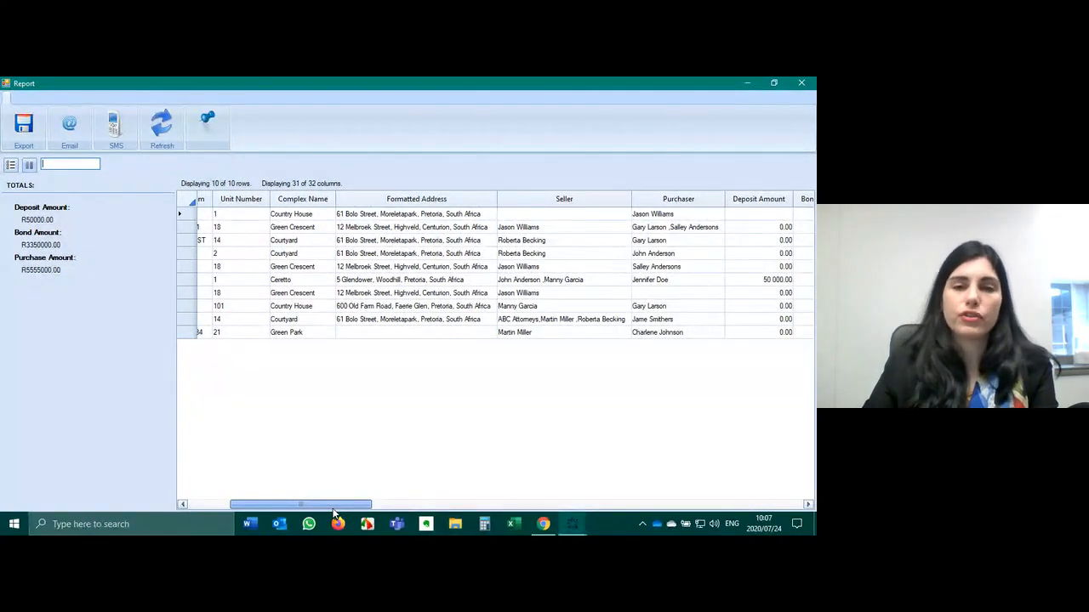
drag(334, 511, 385, 507)
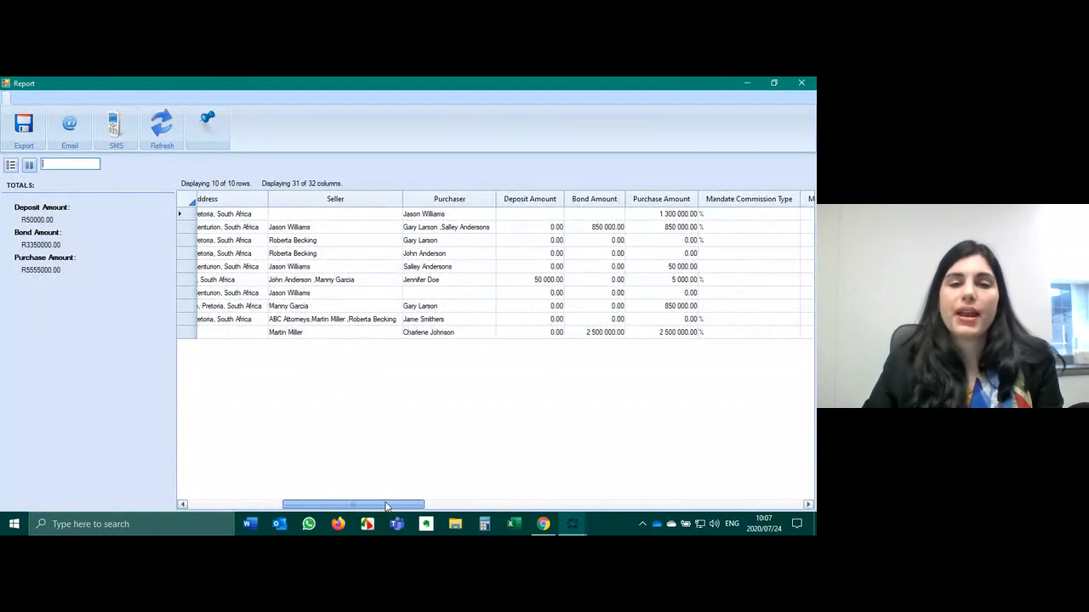
click(238, 297)
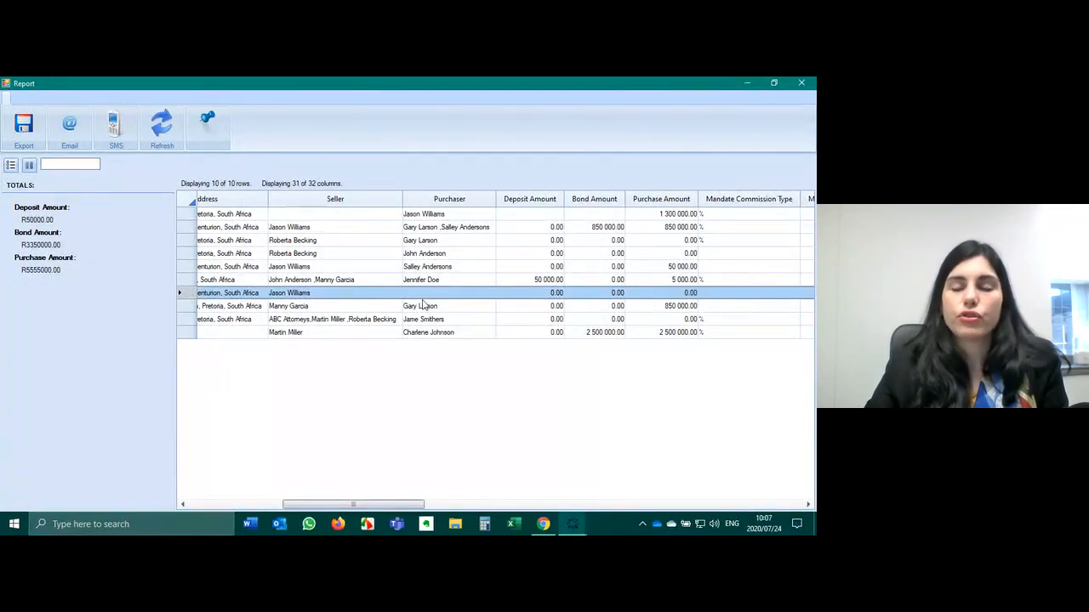
drag(375, 507, 551, 514)
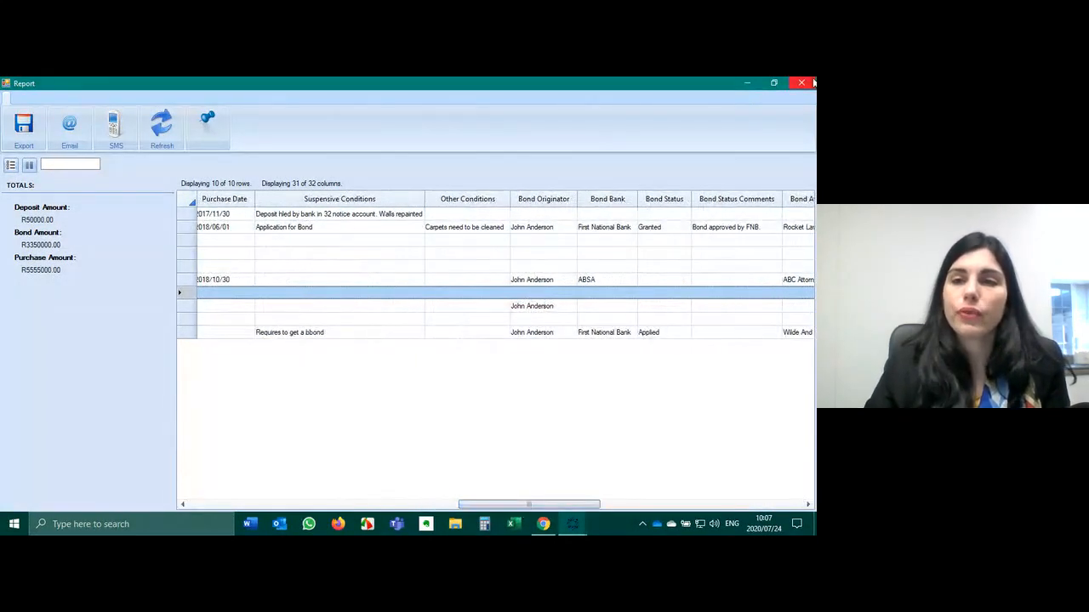
click(811, 83)
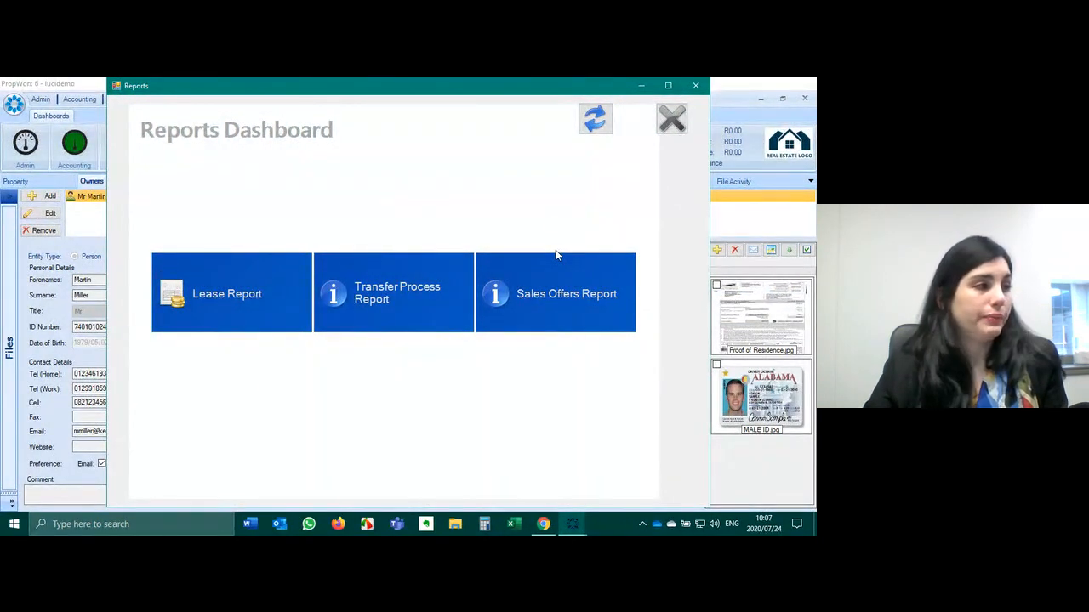
click(695, 85)
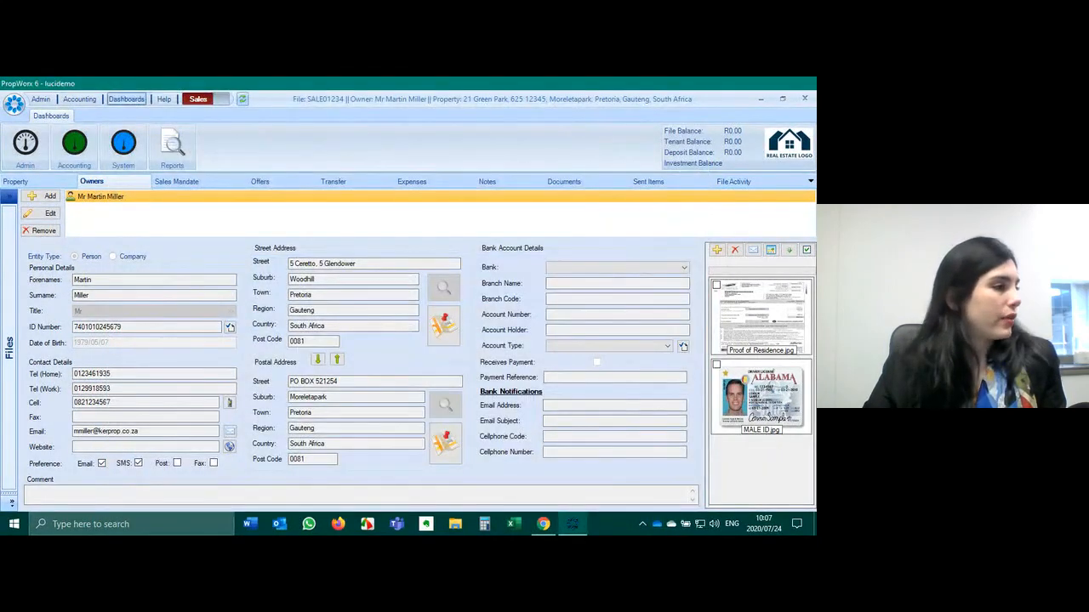